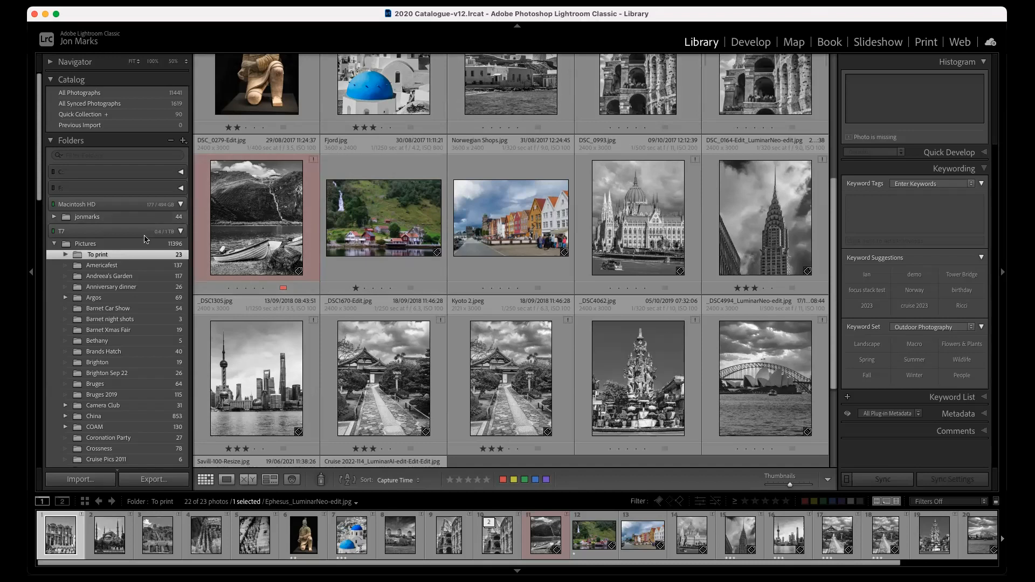
- Look through the list of photo folders stored under Pictures on the T7 drive
scroll(108, 422, down, 10)
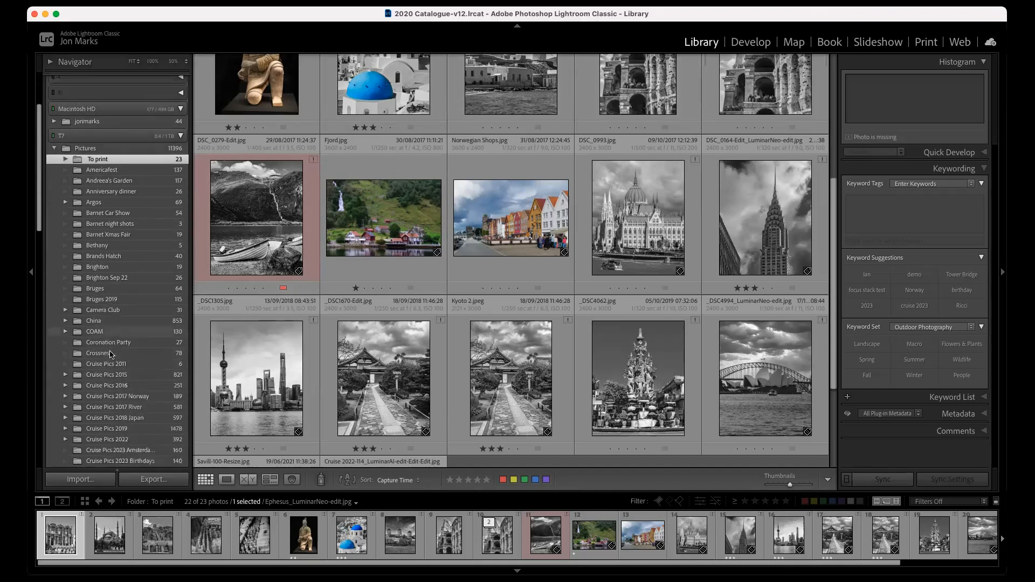
scroll(110, 332, up, 8)
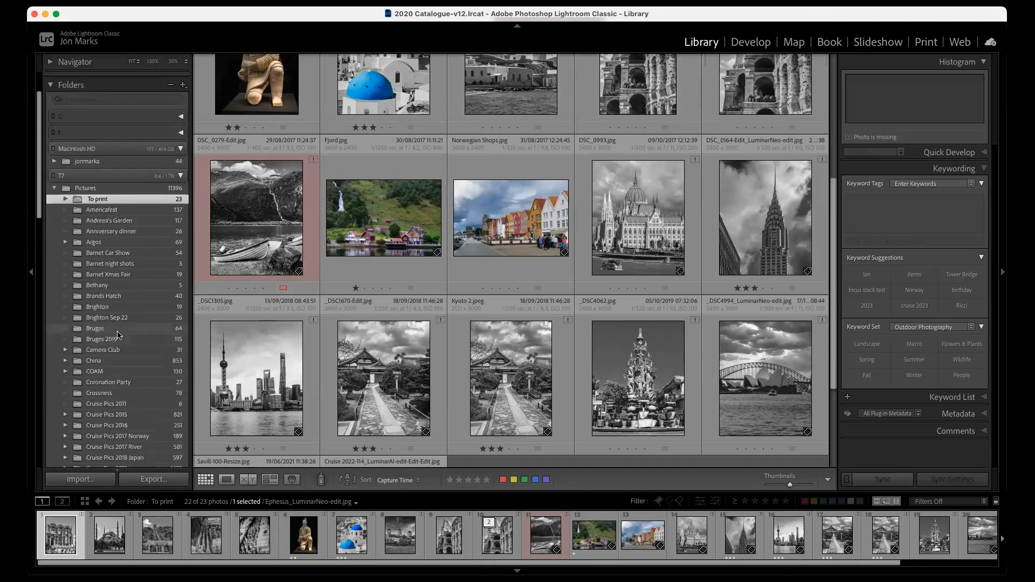
scroll(105, 331, down, 8)
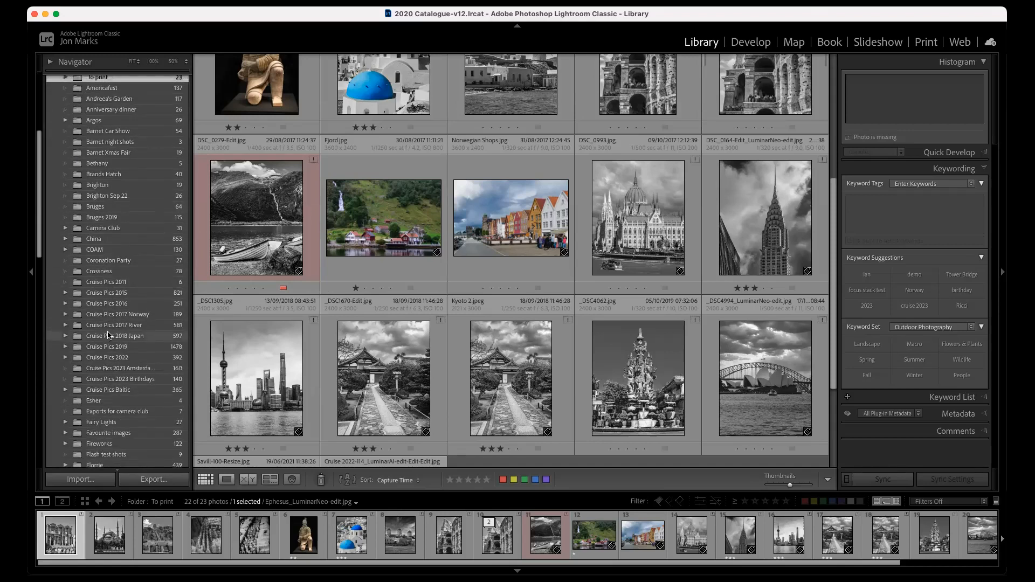
scroll(107, 335, up, 1)
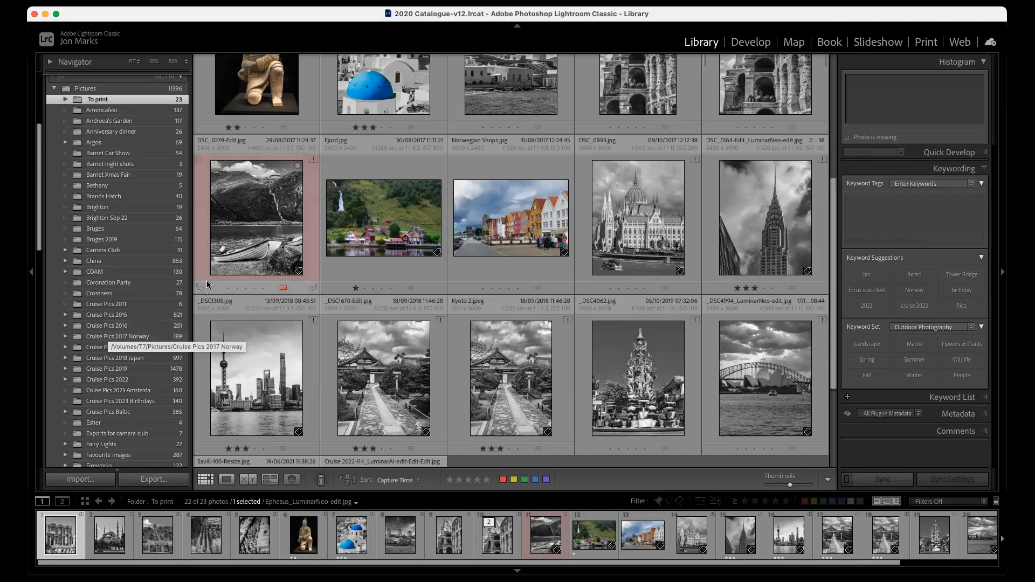
scroll(257, 269, up, 1)
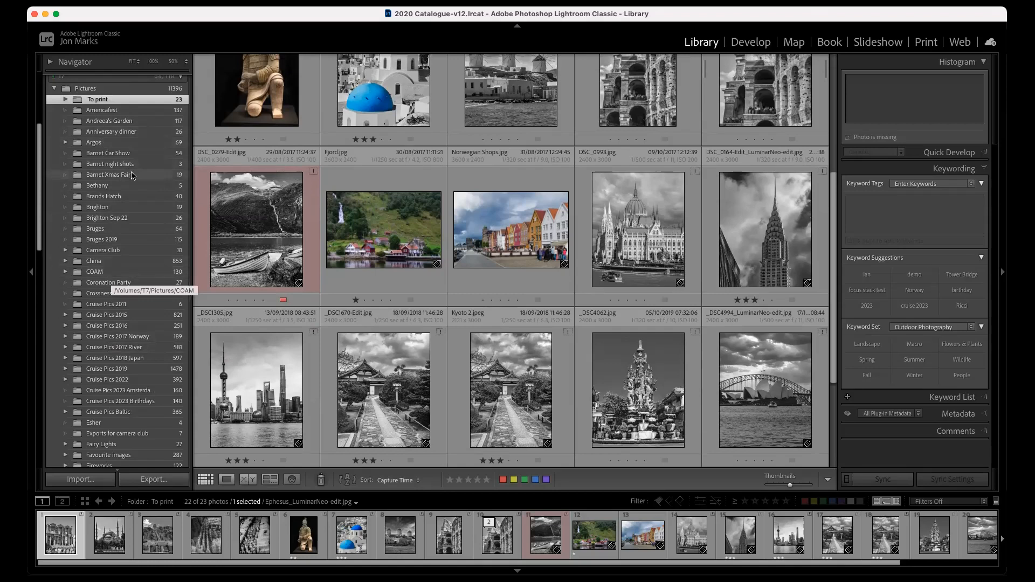
scroll(135, 174, up, 3)
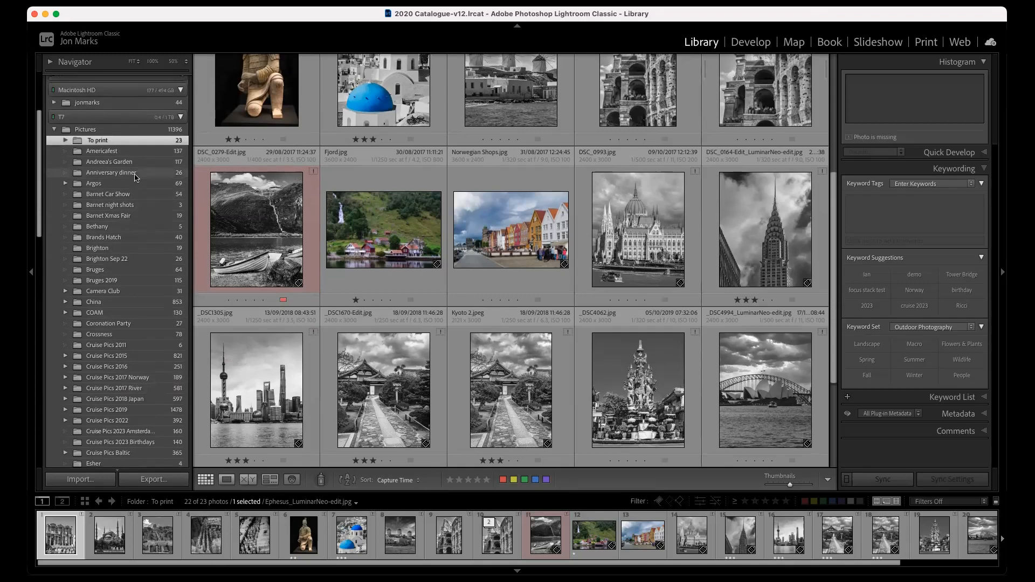
scroll(135, 178, up, 6)
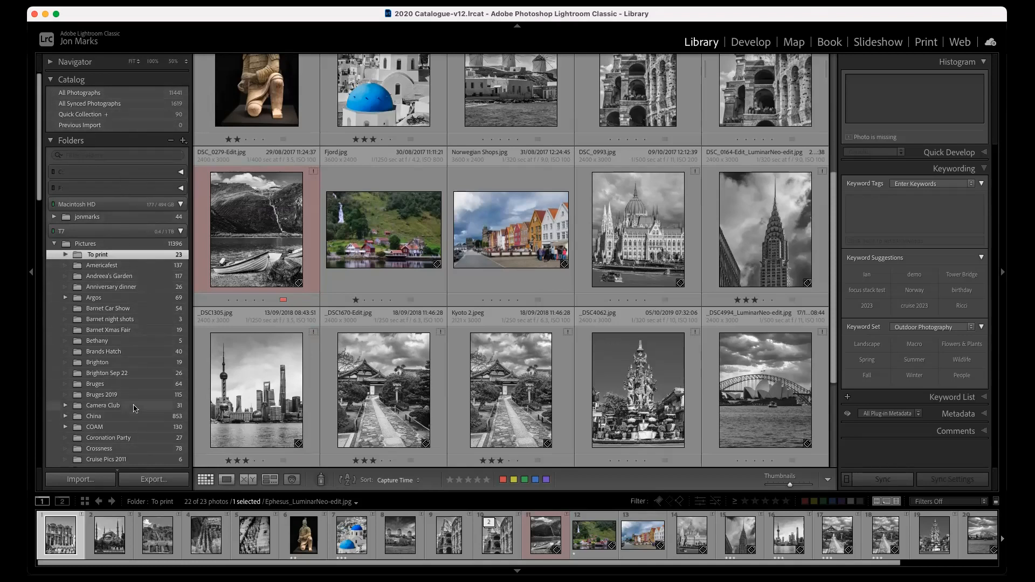
- View the photos of several Pictures folders, from Brighton up to To print, ending with the Brands Hatch folder
click(127, 362)
click(125, 330)
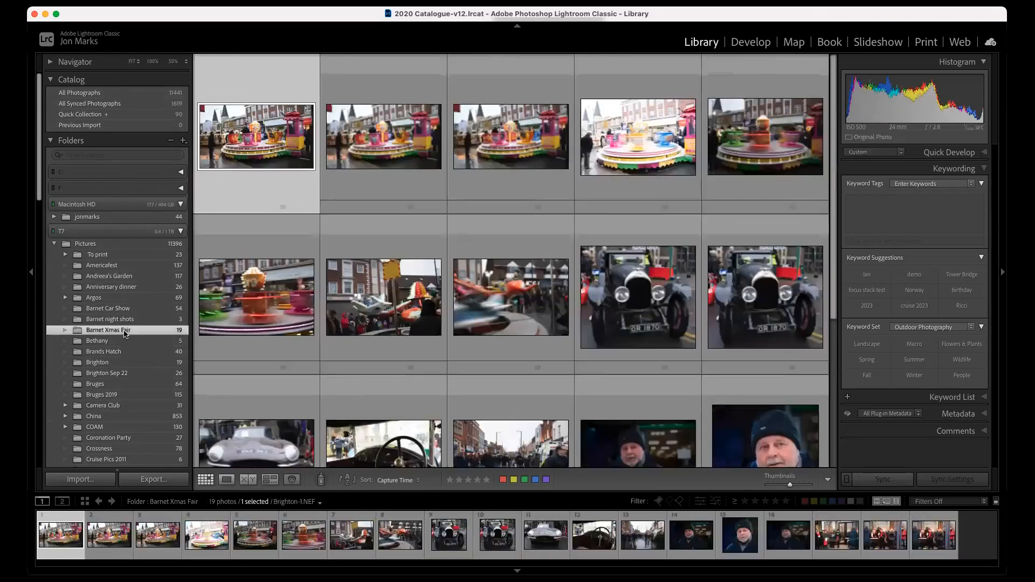
click(122, 308)
click(121, 286)
click(119, 276)
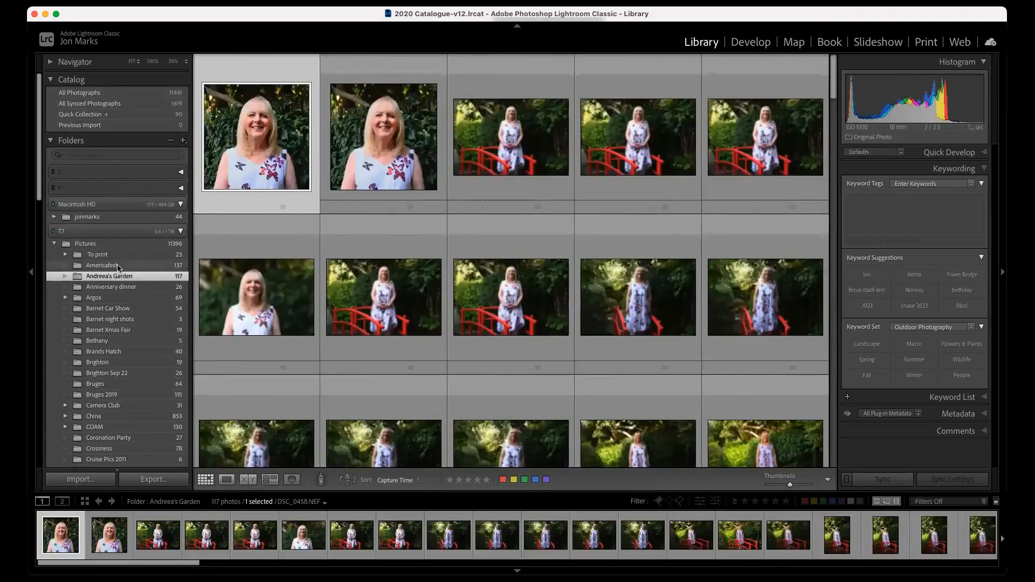
click(117, 265)
click(113, 254)
click(118, 352)
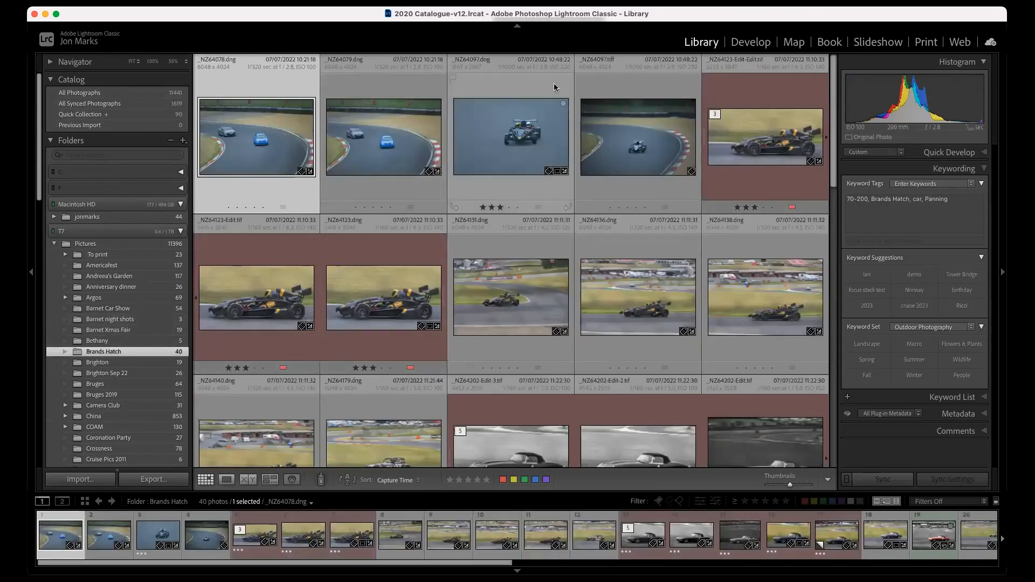
- View the first Brands Hatch photo in the Develop module and return to the Library grid
click(750, 42)
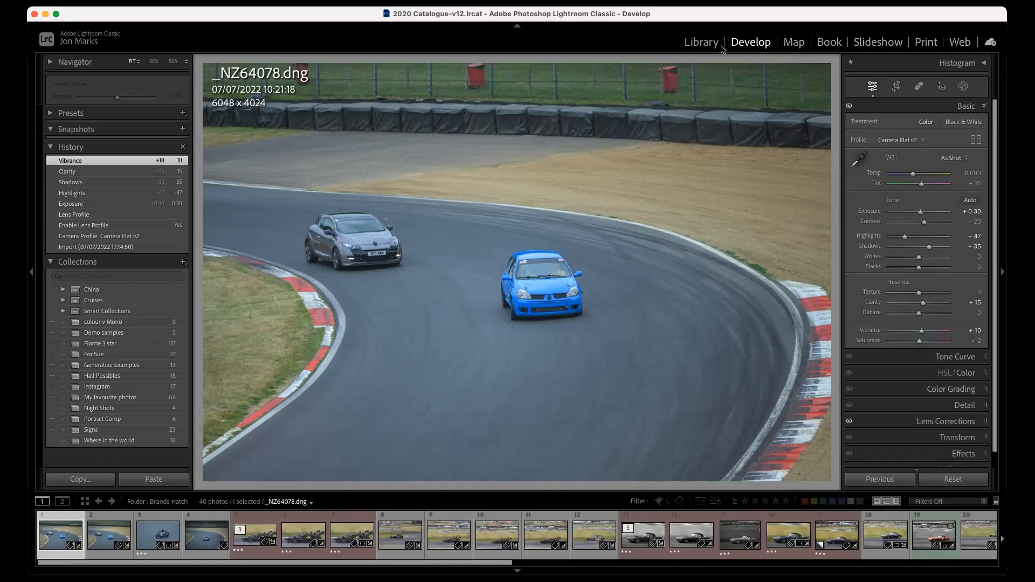
click(699, 47)
click(757, 47)
click(709, 46)
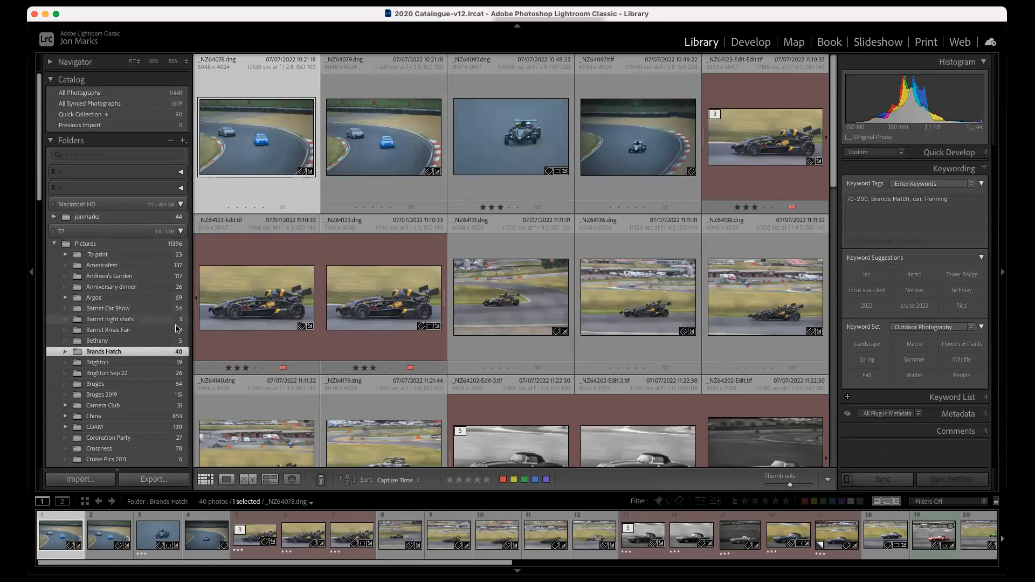
- Show the Americafest folder's photos and enlarge the grid thumbnails to four per row
click(135, 264)
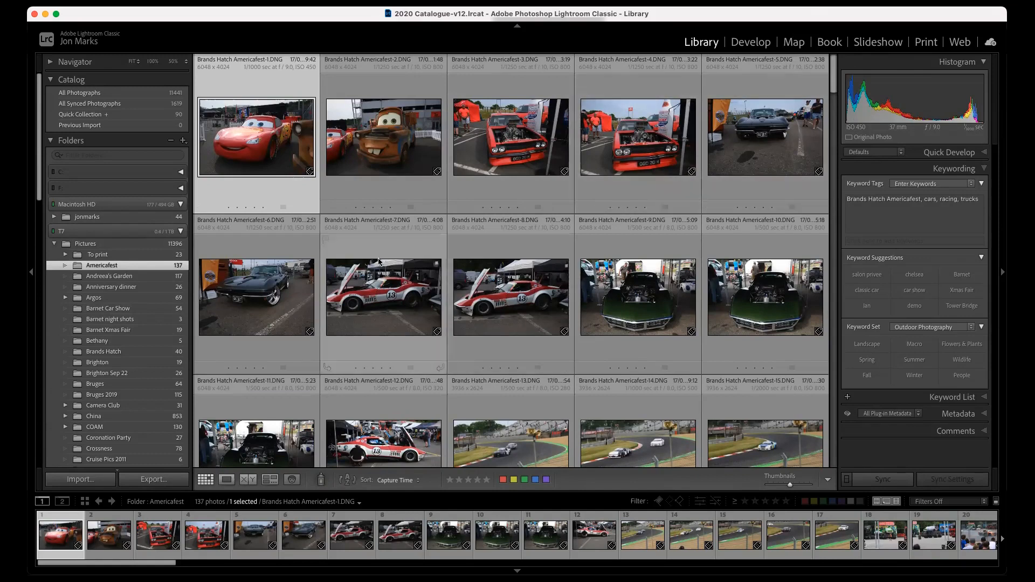
scroll(579, 262, down, 2)
scroll(579, 262, down, 10)
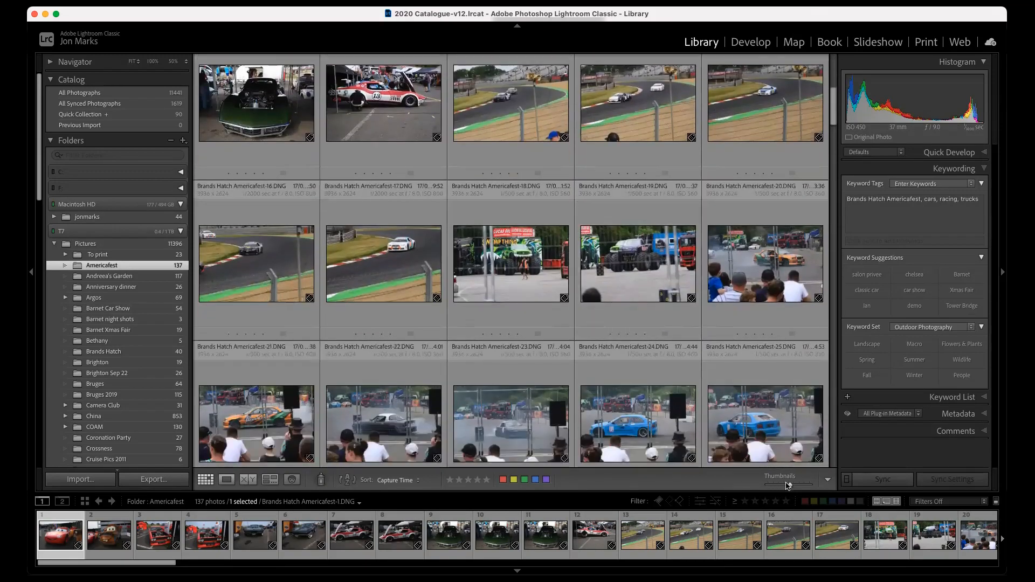
mouse_move(790, 484)
mouse_down()
mouse_move(769, 485)
mouse_move(807, 492)
mouse_move(792, 488)
mouse_up()
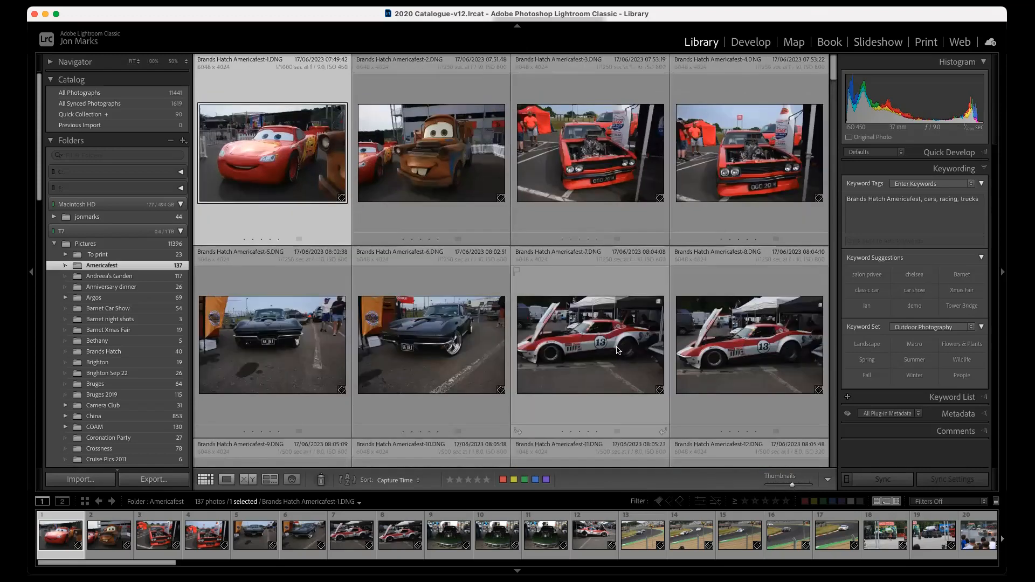
scroll(585, 301, down, 5)
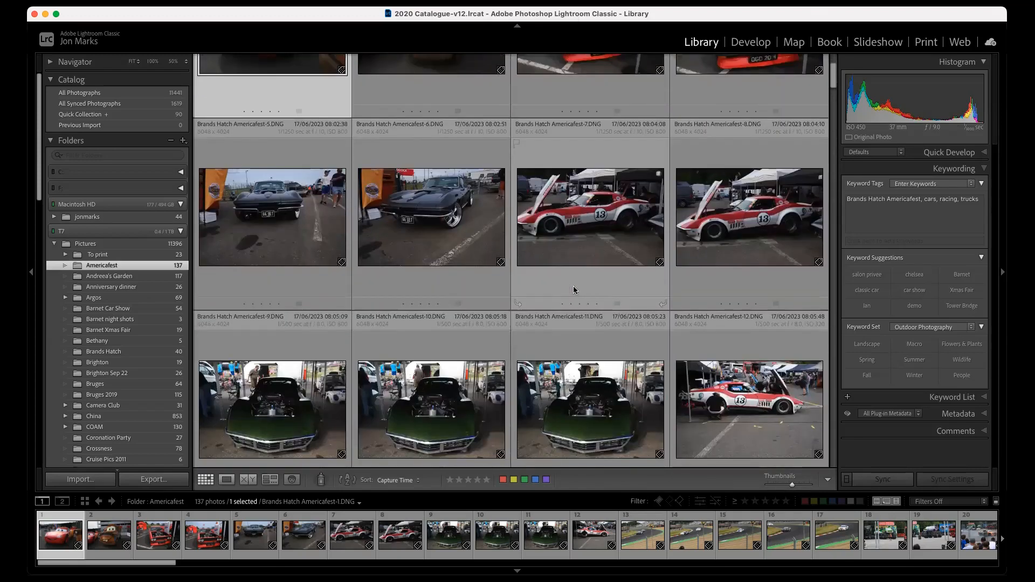
scroll(574, 289, down, 2)
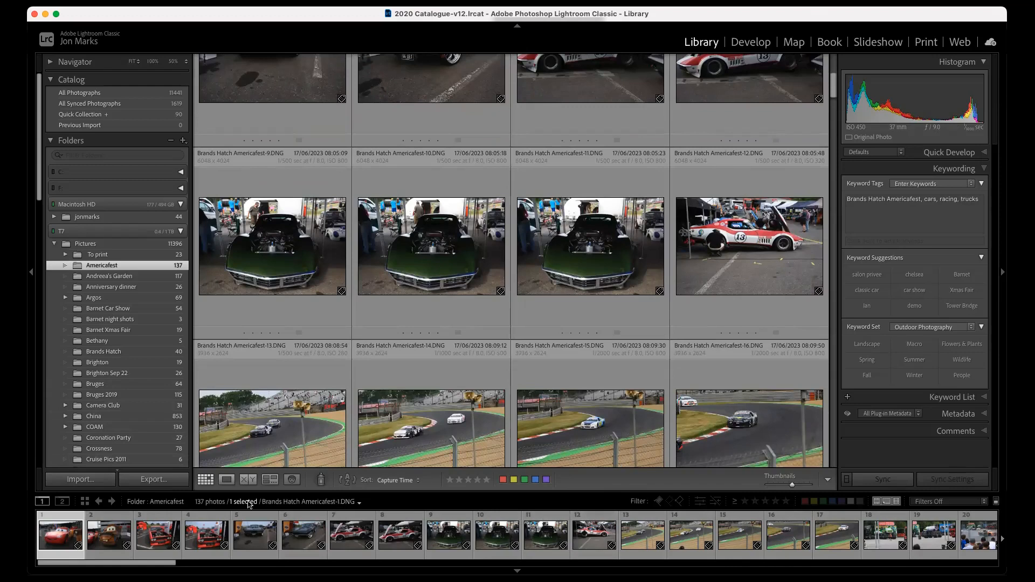
- Select Americafest photos 7, 11, 15 and 18 one after another in the filmstrip, ending on Brands Hatch Americafest-18.DNG
click(350, 539)
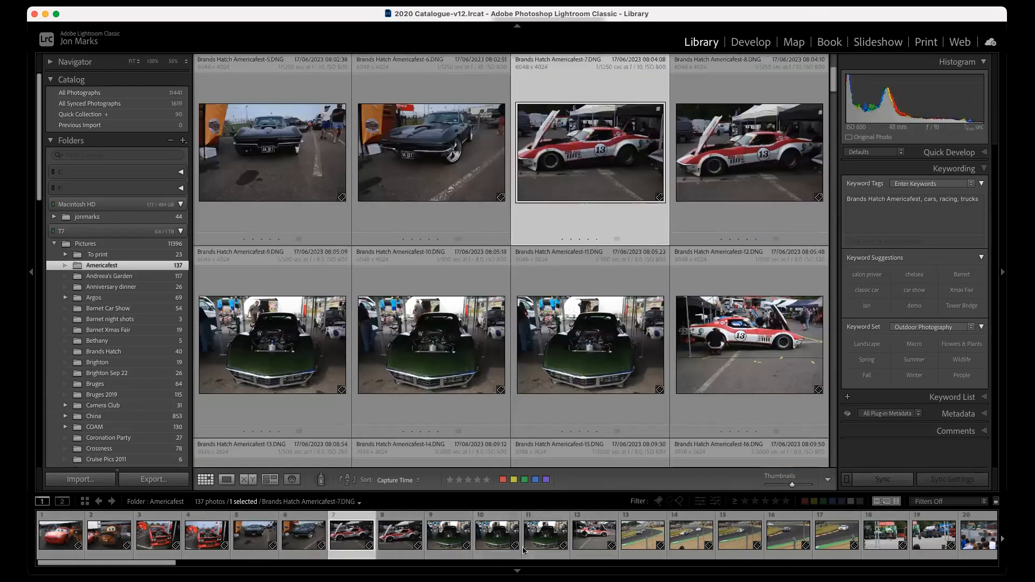
click(545, 547)
click(738, 541)
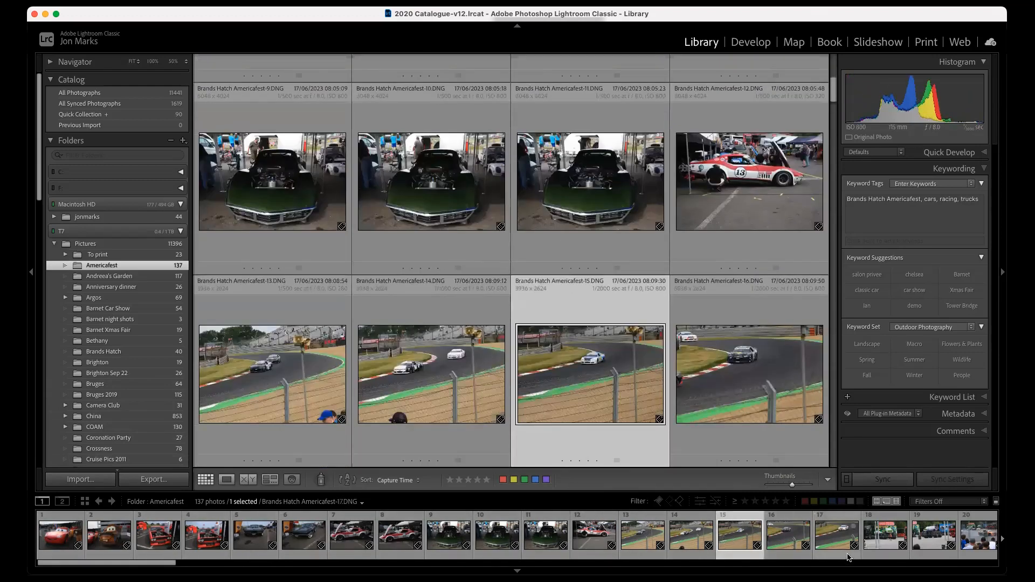
click(889, 537)
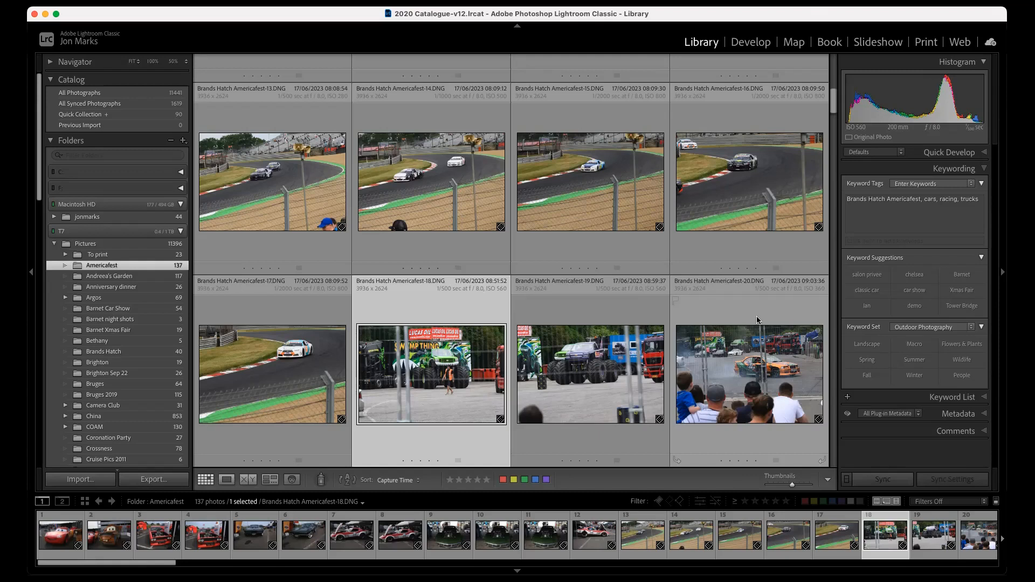
scroll(685, 337, down, 1)
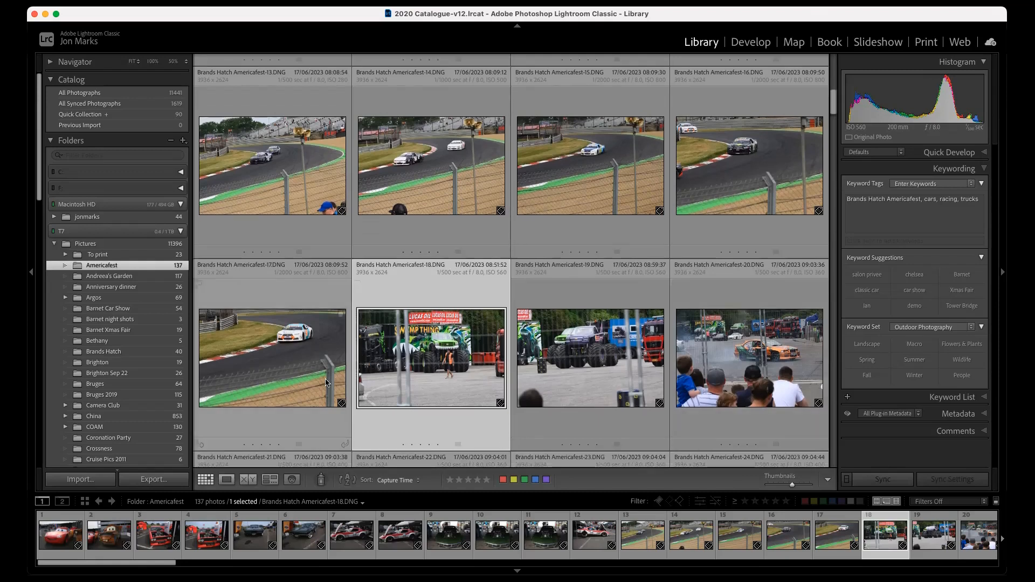
scroll(115, 387, down, 10)
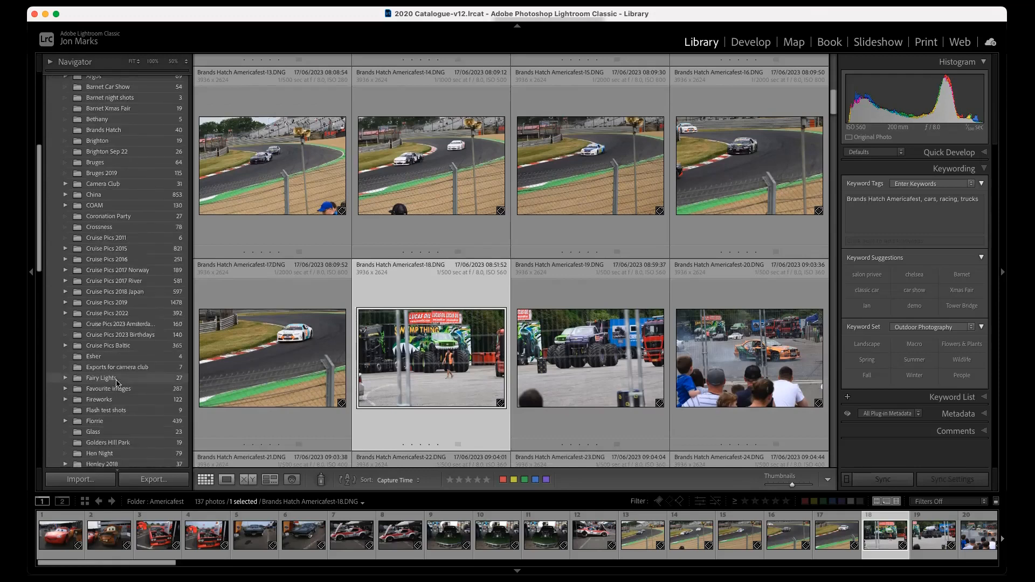
scroll(118, 381, down, 2)
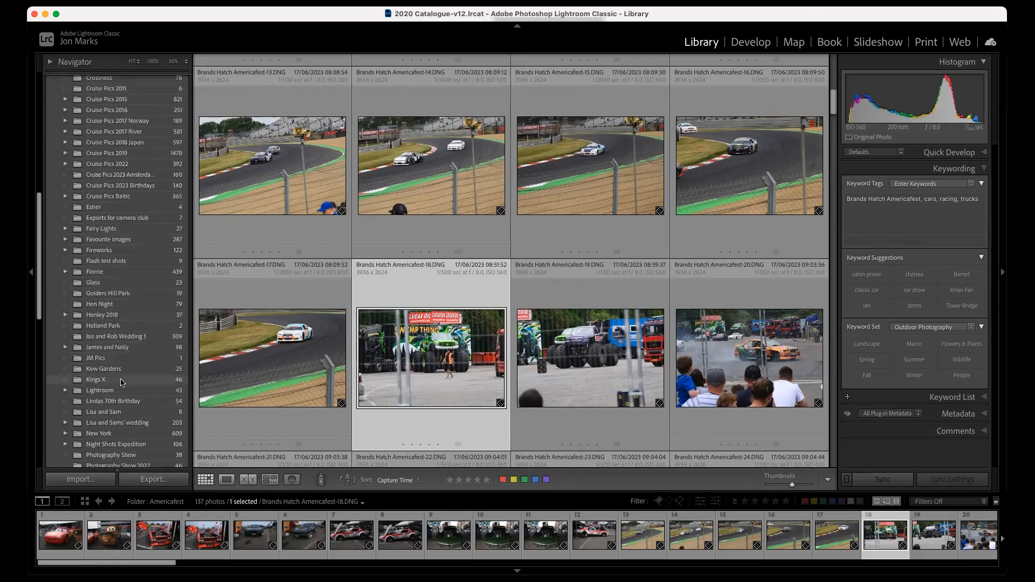
scroll(120, 382, up, 5)
scroll(120, 383, up, 8)
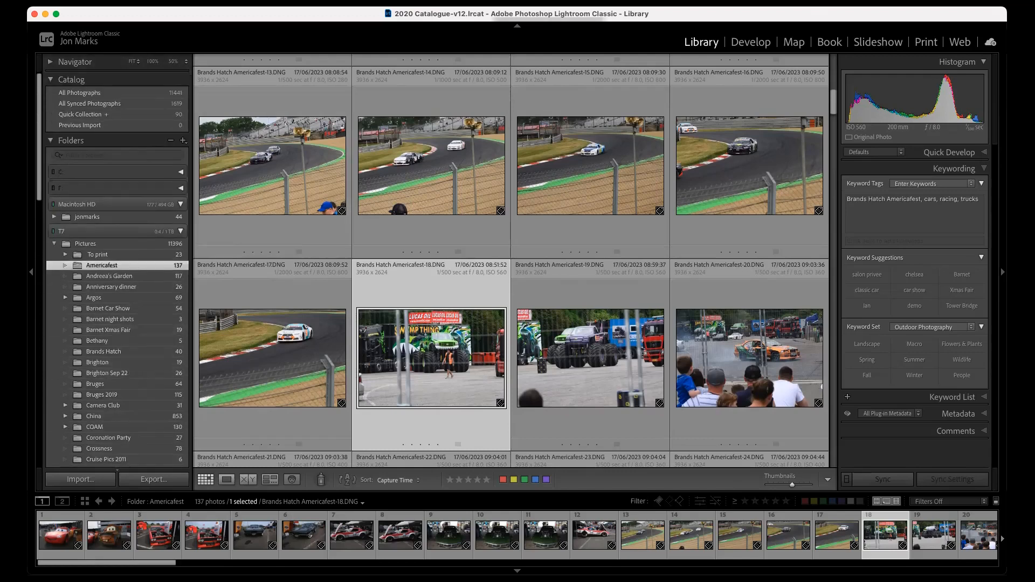
click(129, 1)
mouse_move(149, 47)
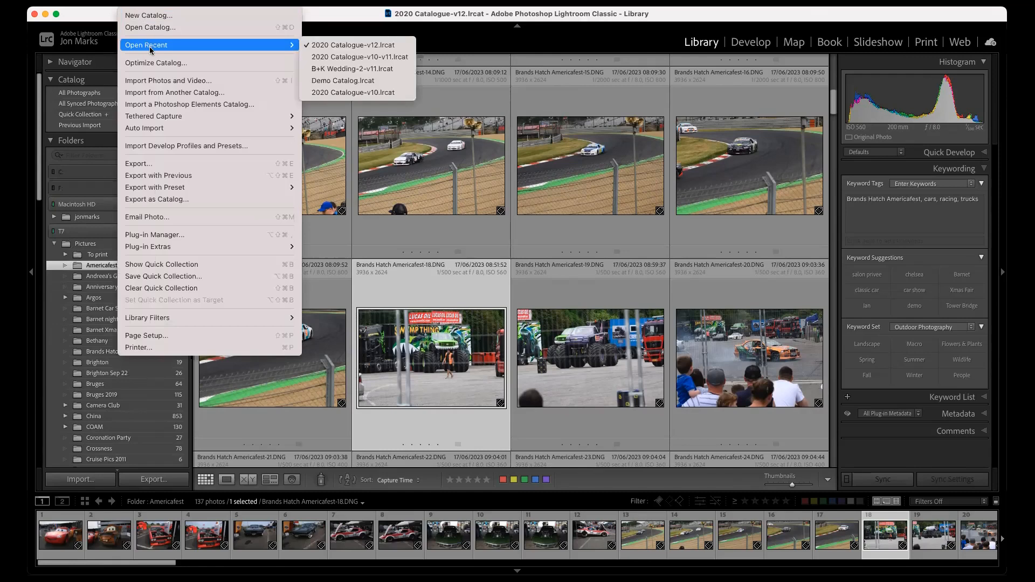
click(169, 81)
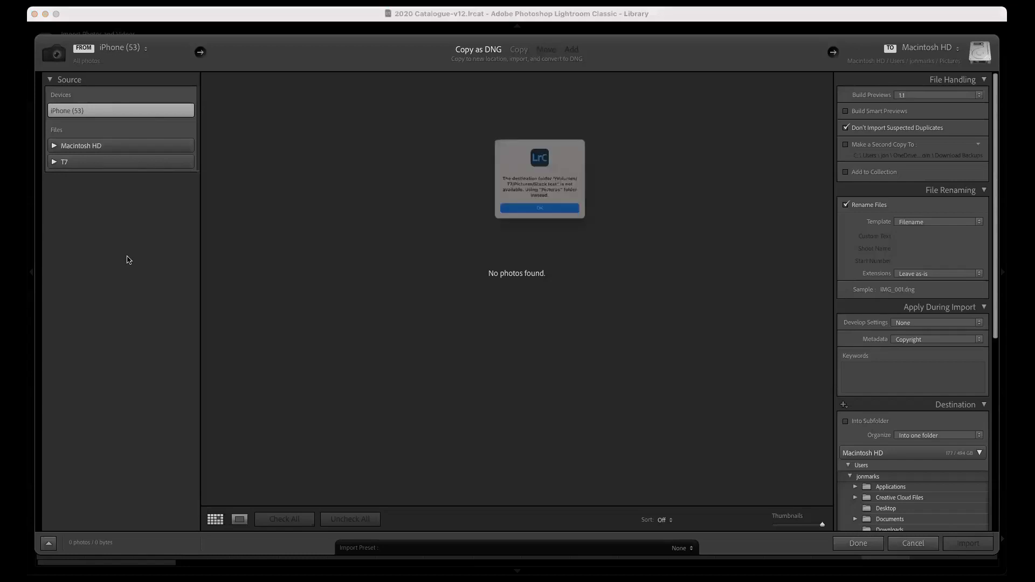
click(567, 221)
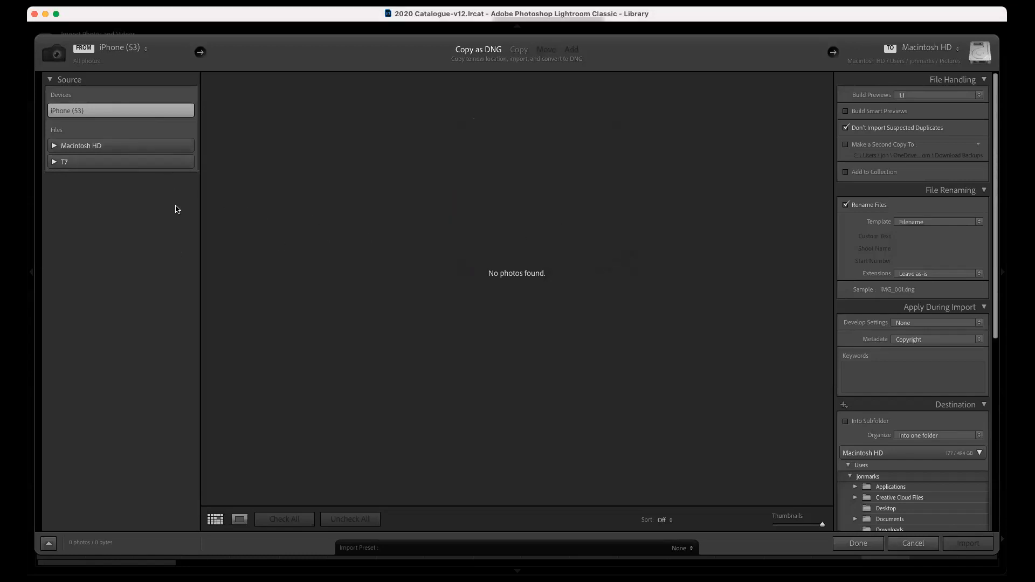
click(912, 543)
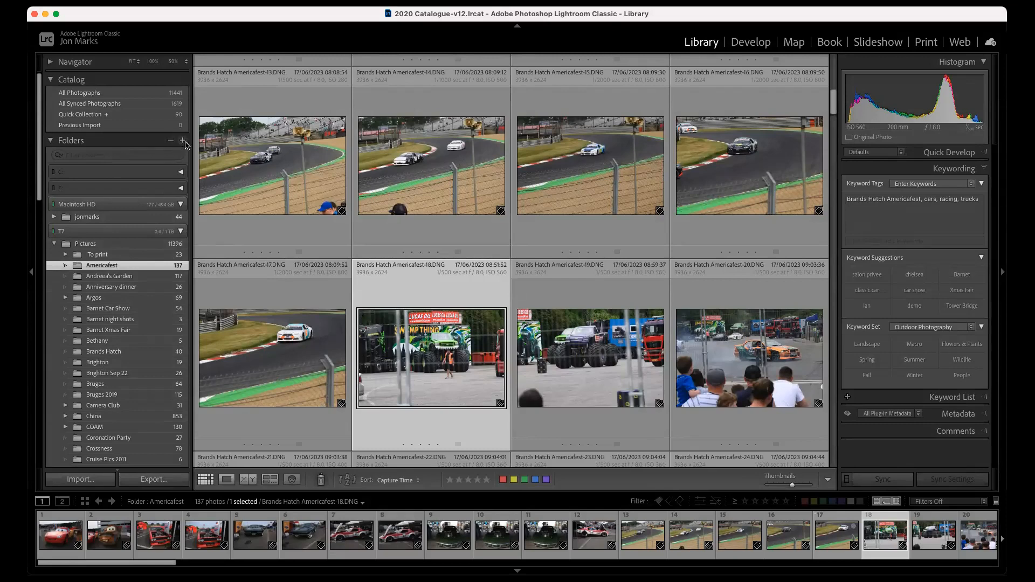
- Start adding the Pictures folder listed between Holland Park and iCloud Photos to the catalog, excluding the graduation photo from the import
click(184, 141)
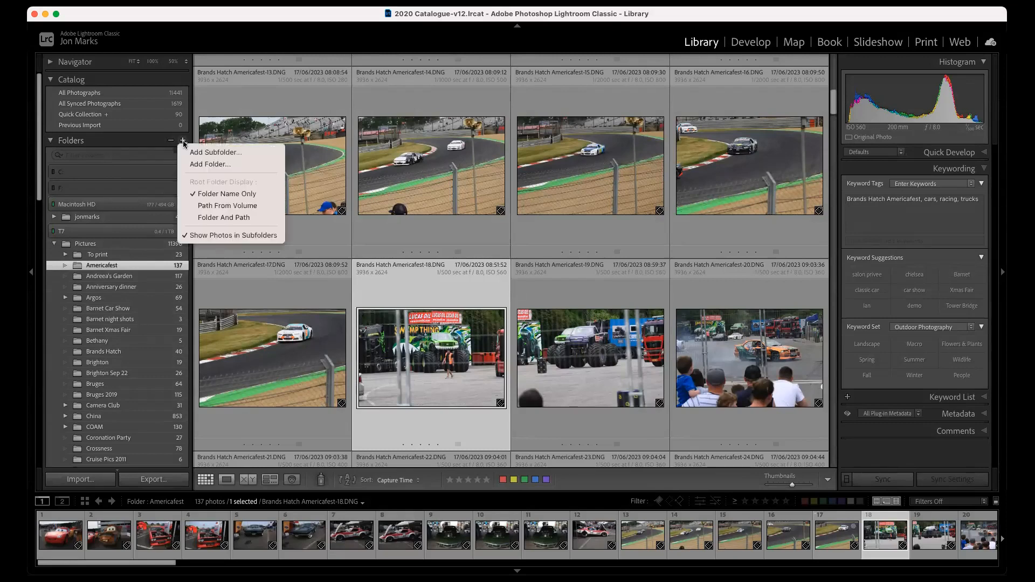
click(200, 165)
scroll(429, 329, down, 5)
scroll(430, 328, down, 10)
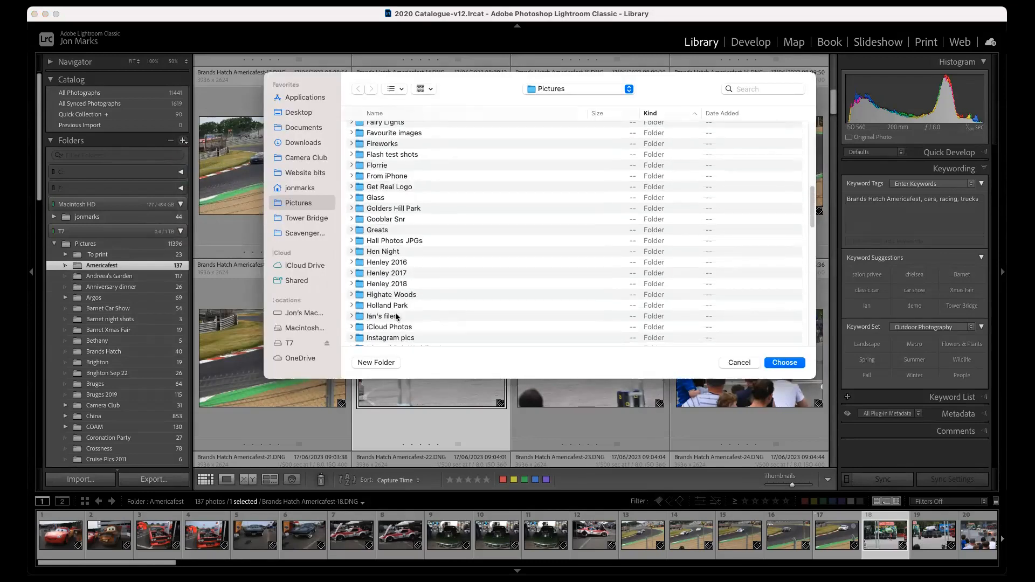
click(397, 317)
click(785, 363)
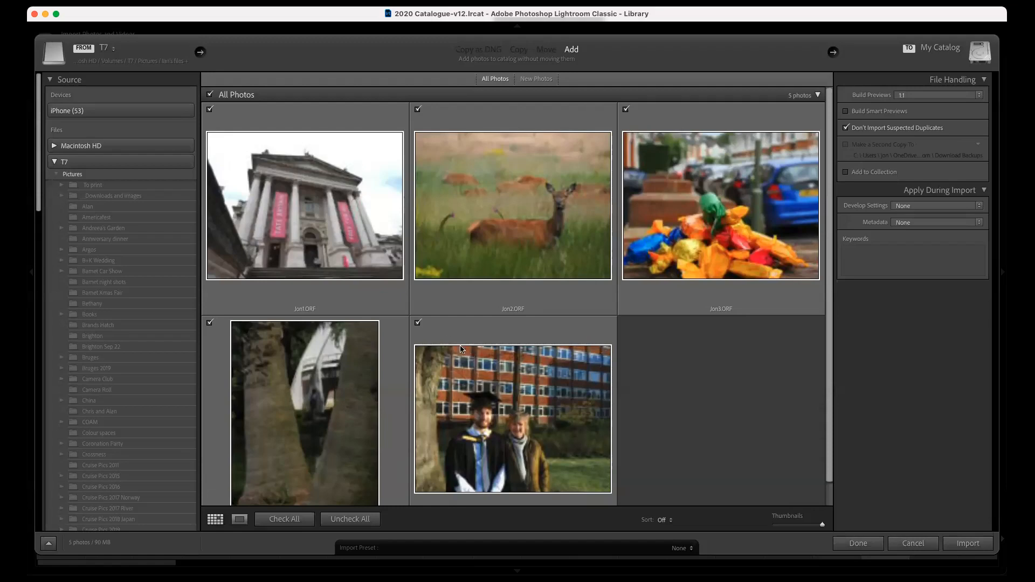
click(417, 323)
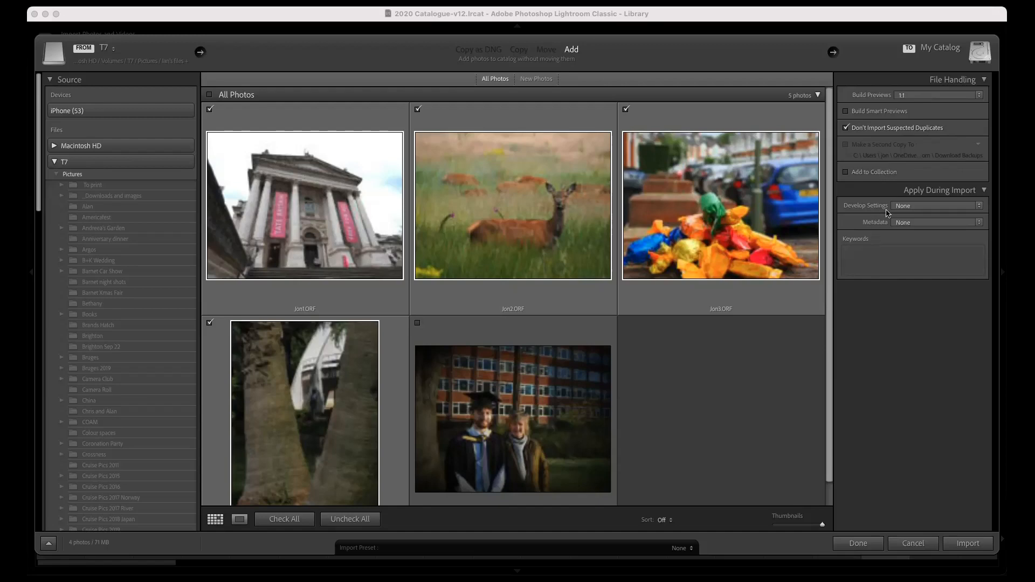
- Look through the develop presets and metadata presets offered for the import without choosing any
click(936, 207)
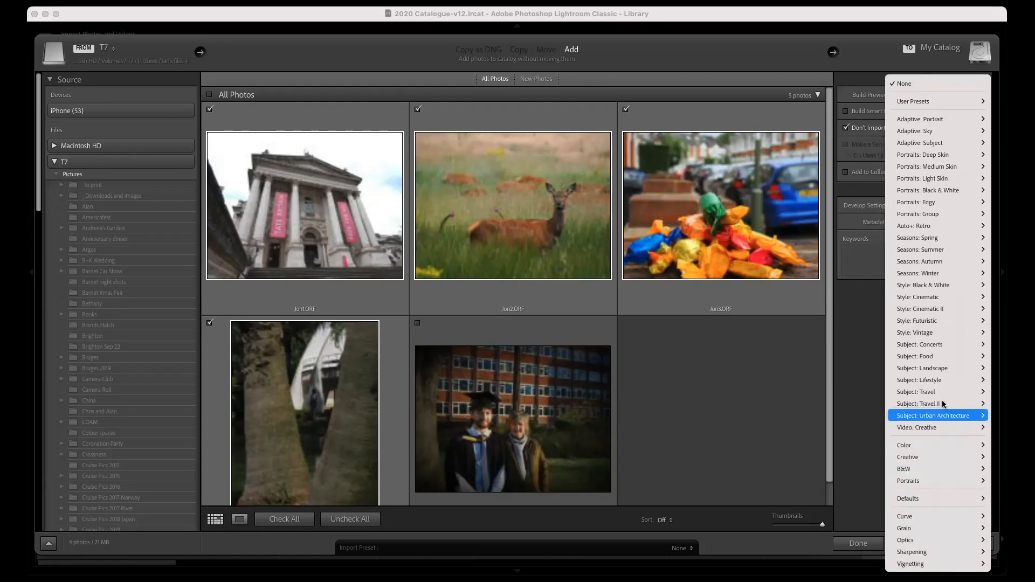
click(842, 113)
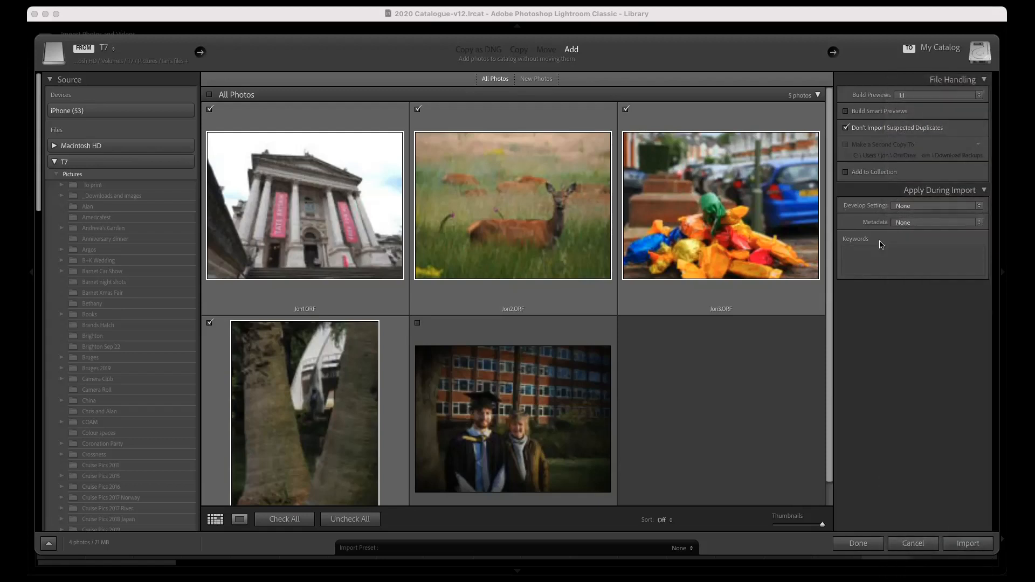
click(949, 226)
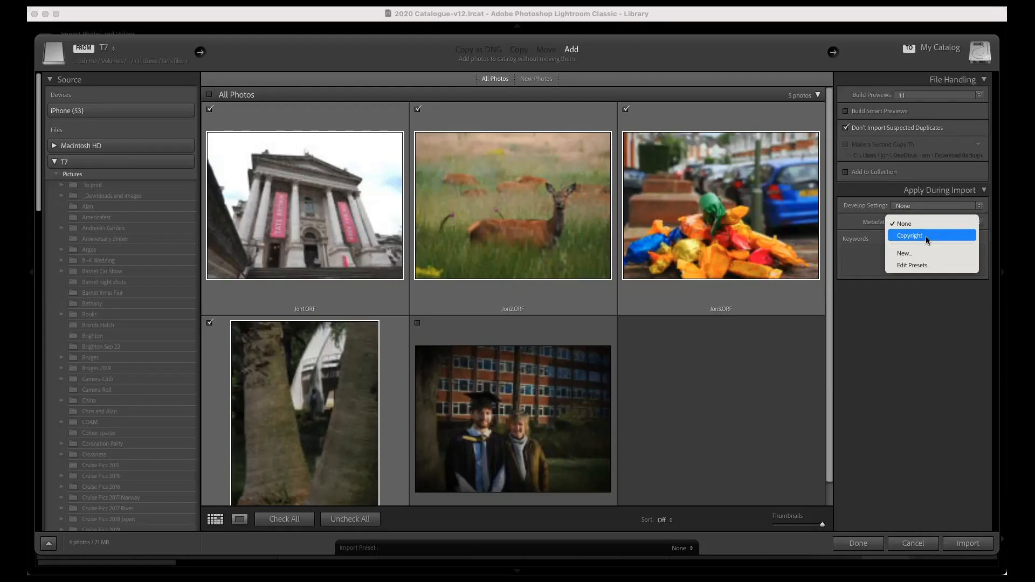
click(944, 405)
- Enter a person's first name as the import keyword and import the four checked photos into the catalog
click(892, 261)
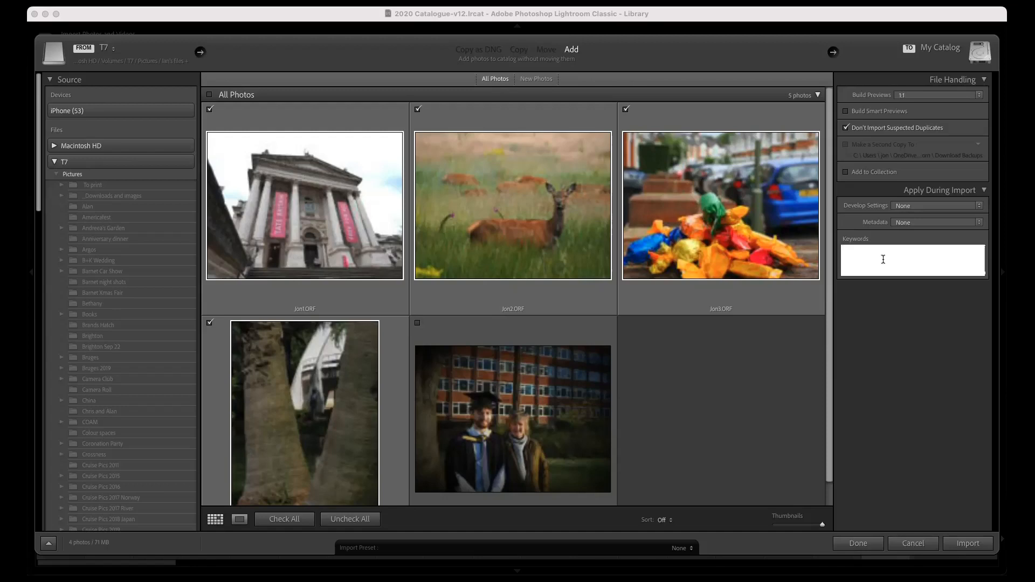
click(883, 260)
click(955, 549)
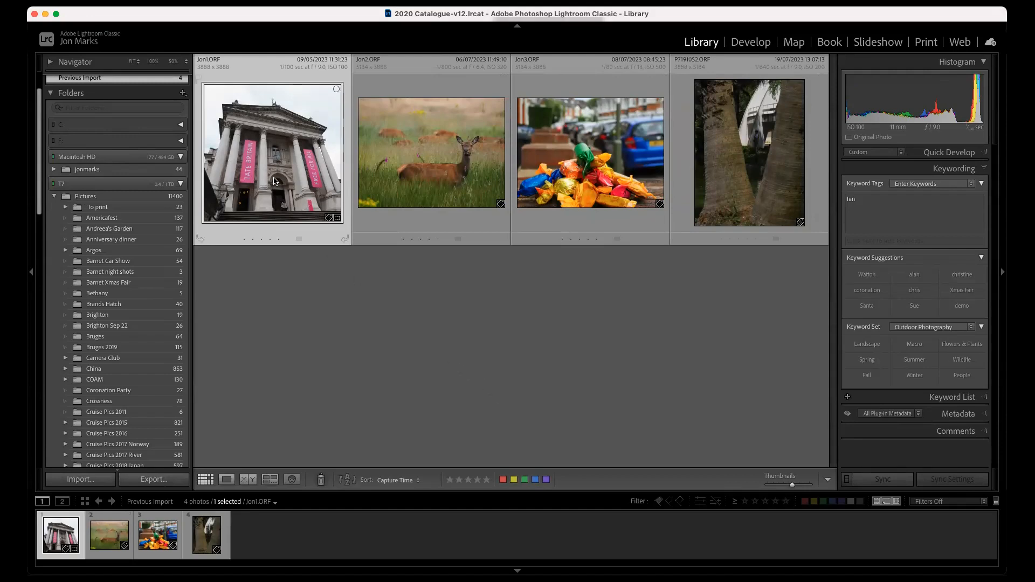
- View the four newly imported photos enlarged one after another, ending on the Tate Britain photo, Jon1.ORF
mouse_move(273, 184)
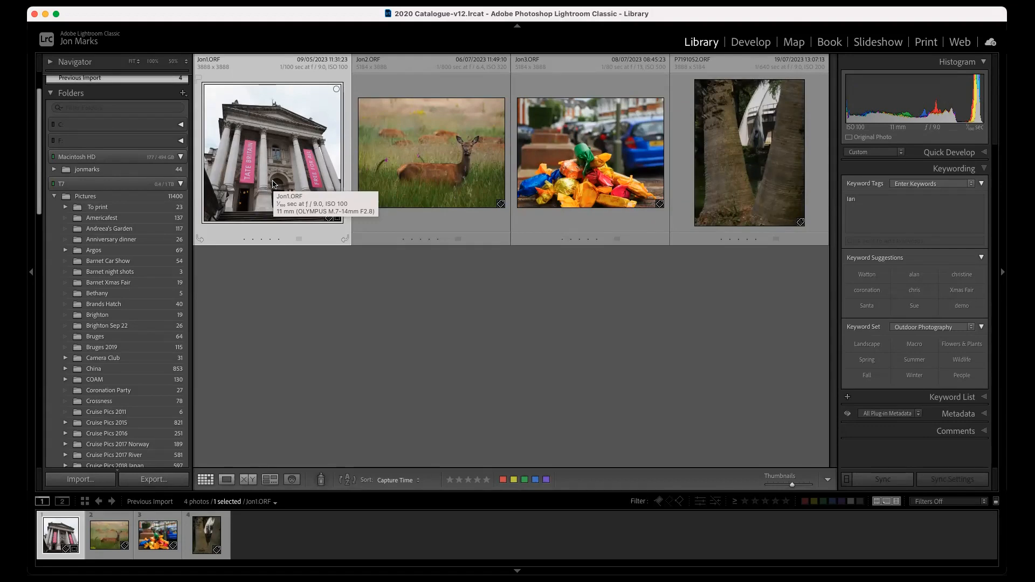
double_click(259, 156)
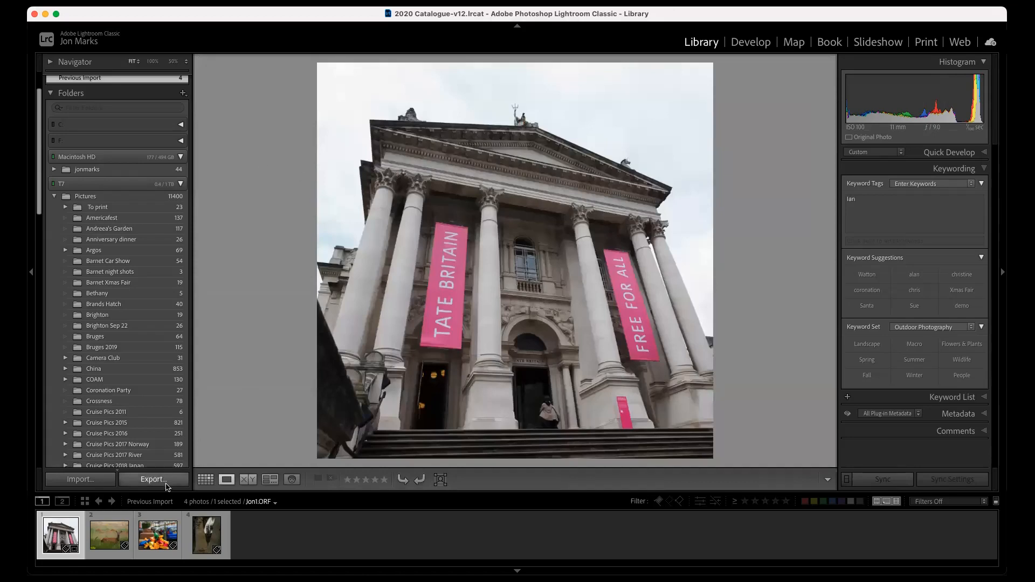
click(110, 545)
click(176, 556)
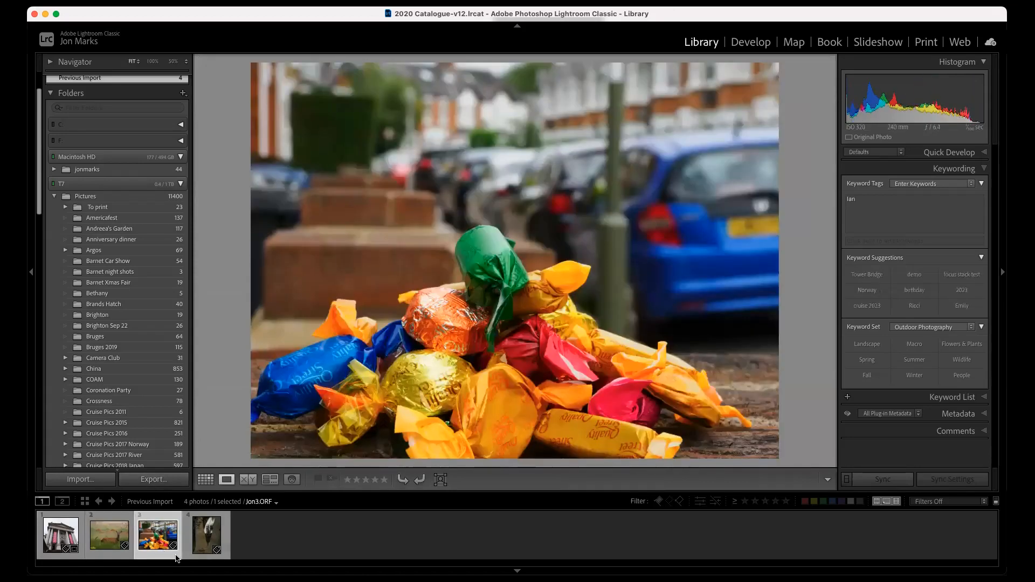
click(211, 544)
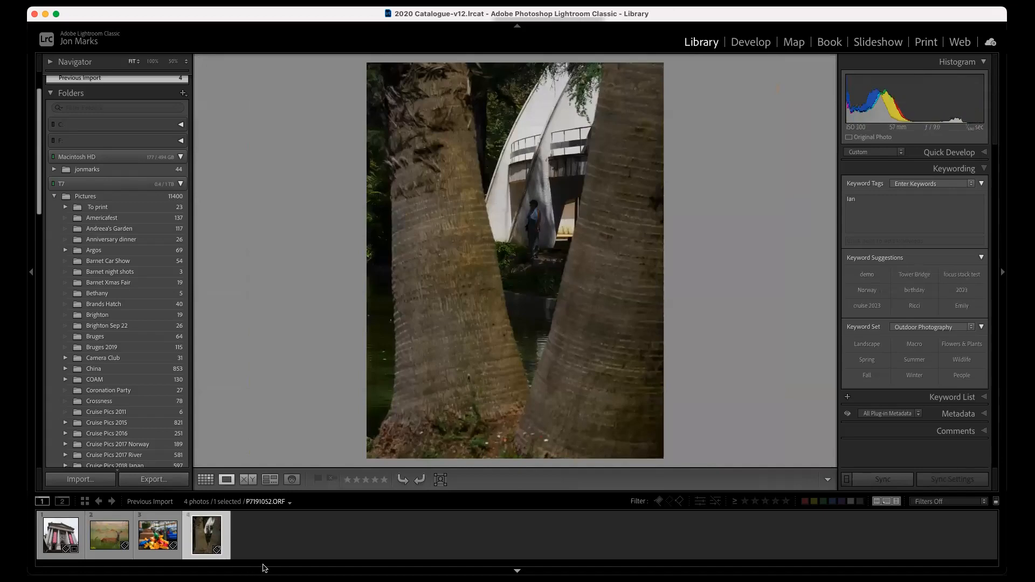
click(62, 541)
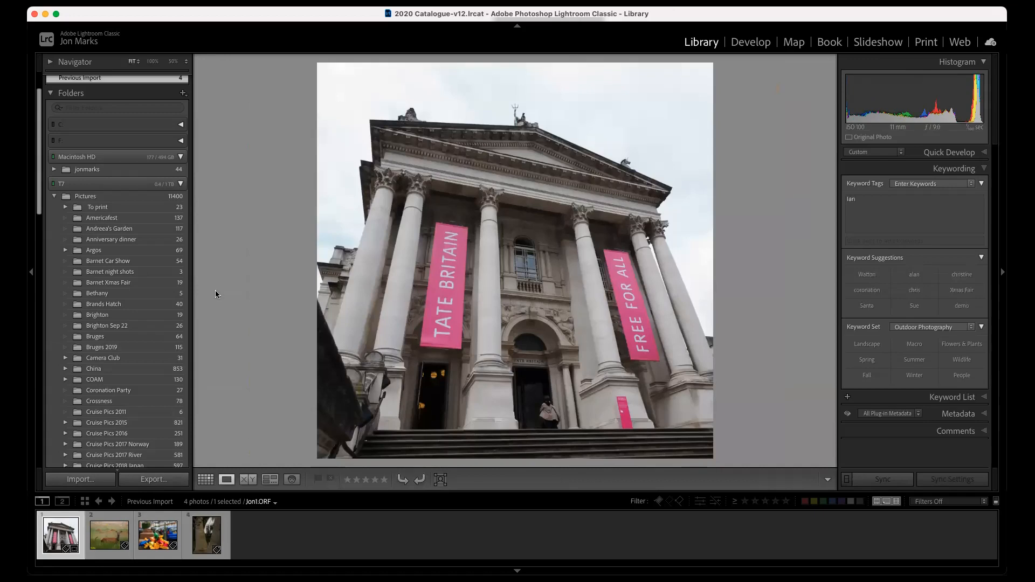
- Add the keyword Landscape from the Outdoor Photography keyword set to the Tate Britain photo
click(850, 204)
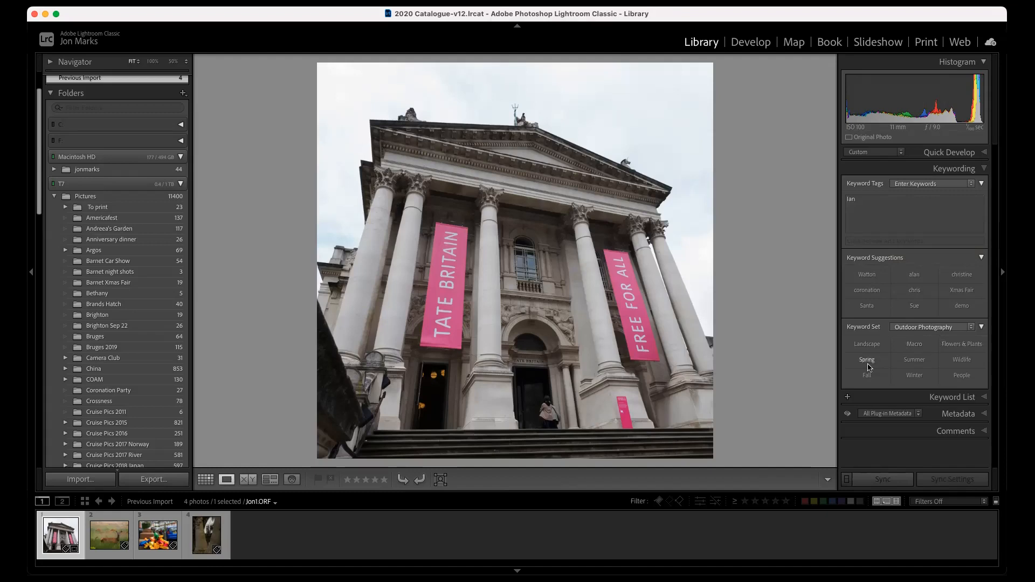
click(867, 344)
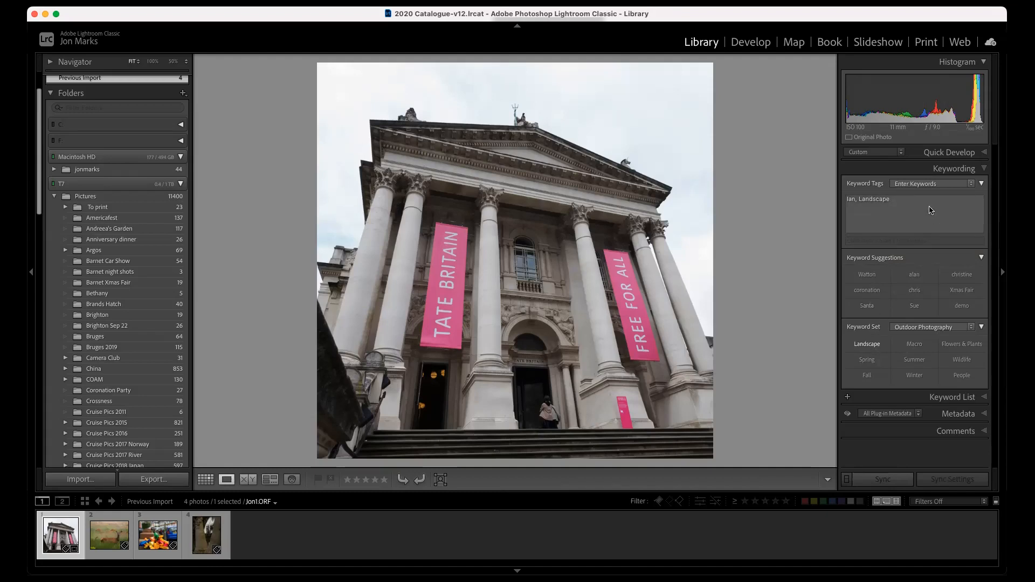
click(932, 327)
click(933, 328)
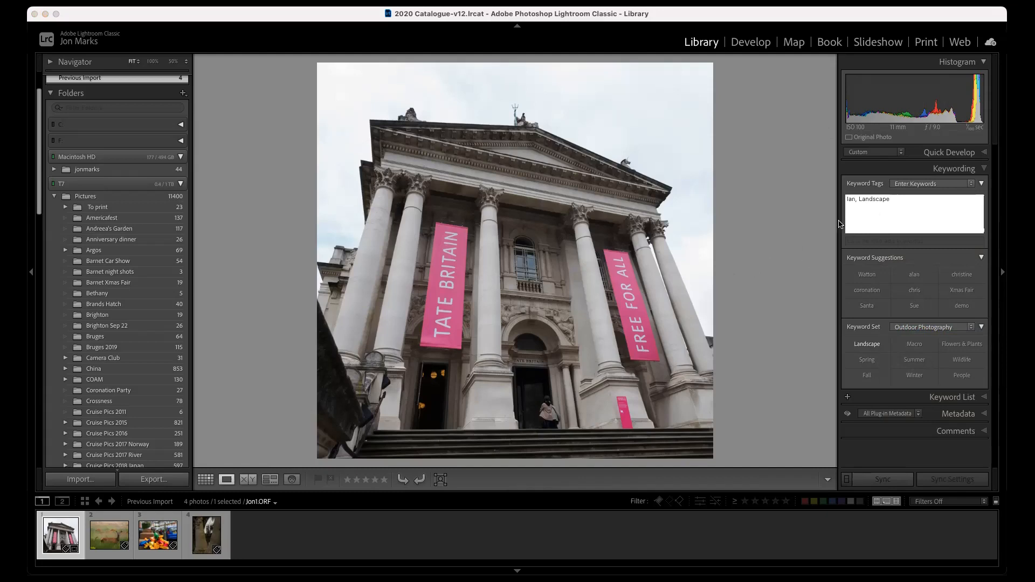
- Examine the Quick Develop controls and the Comments section for the Tate Britain photo, leaving both collapsed
click(983, 153)
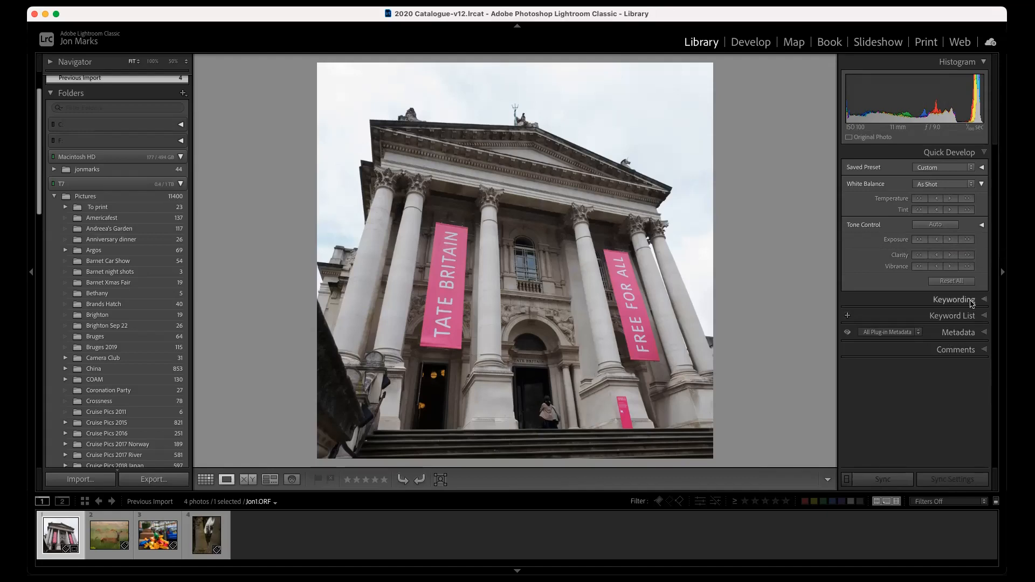
click(983, 352)
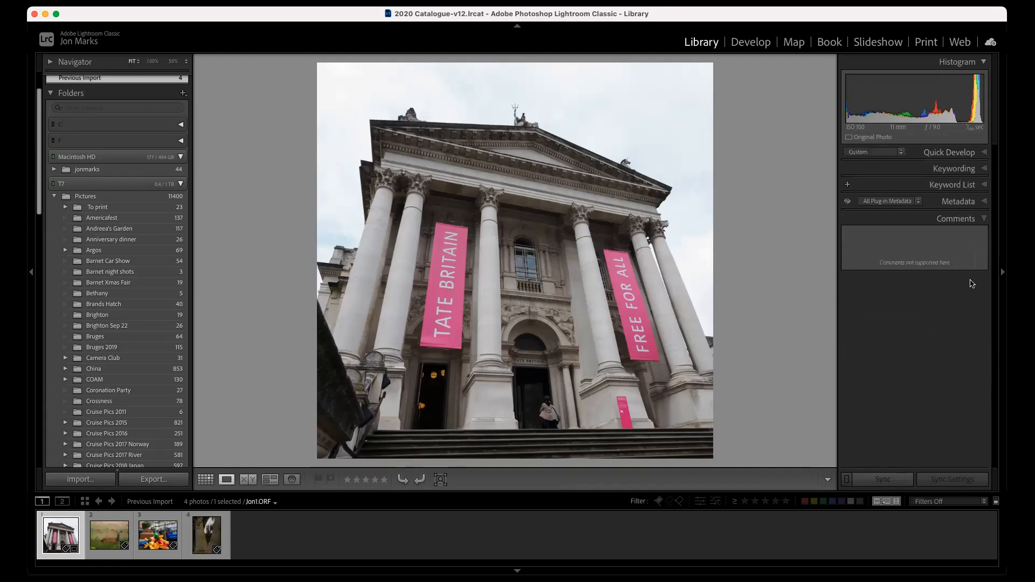
click(979, 222)
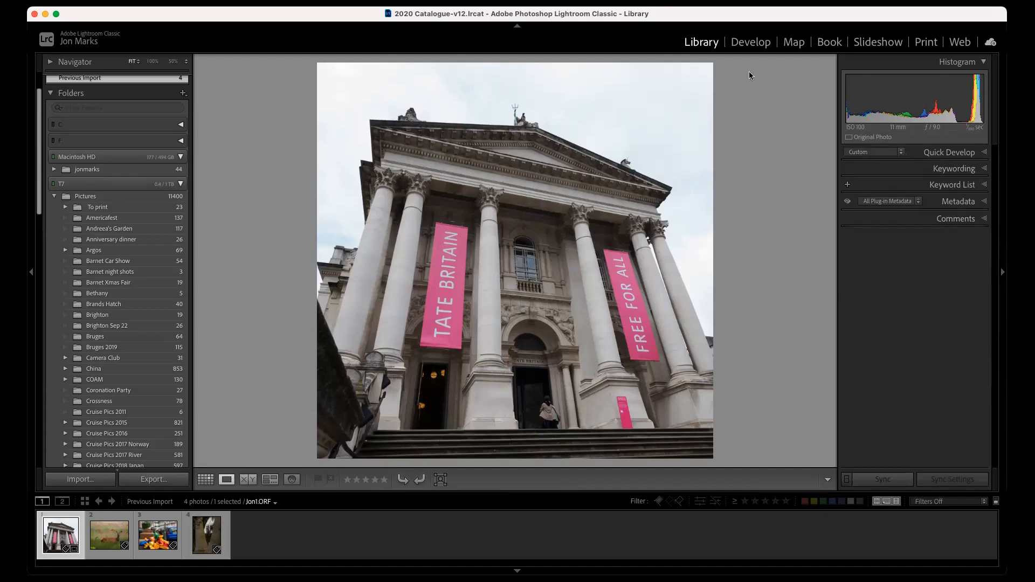
- Bring the Tate Britain photo into the Develop module and examine its Basic and Tone Curve adjustments
click(750, 42)
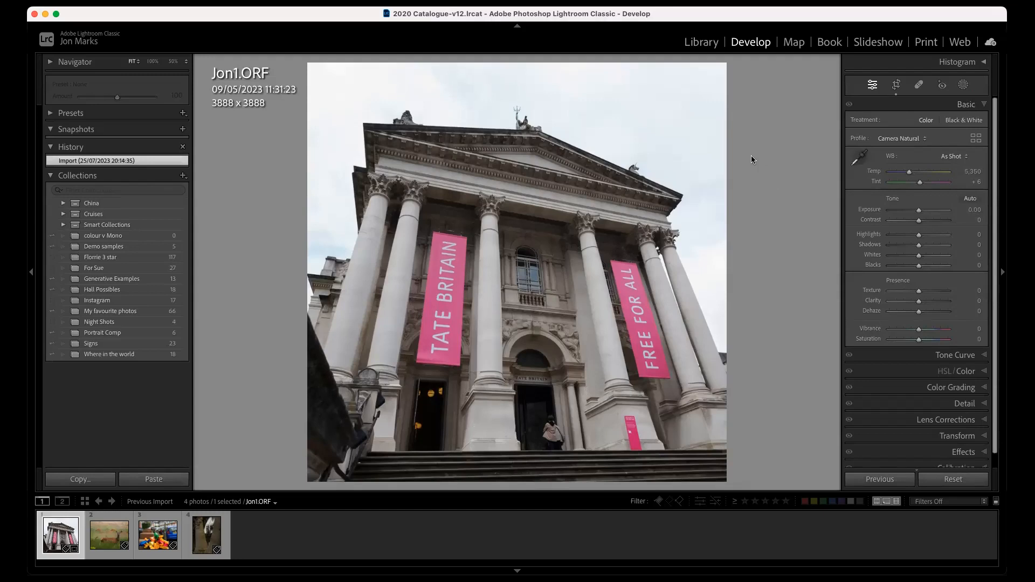
click(984, 105)
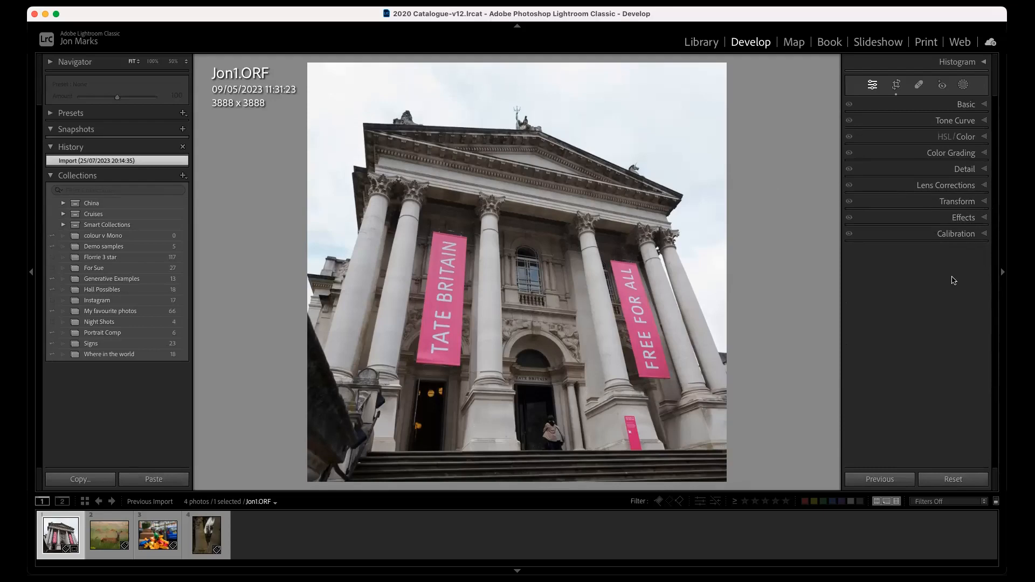
click(976, 107)
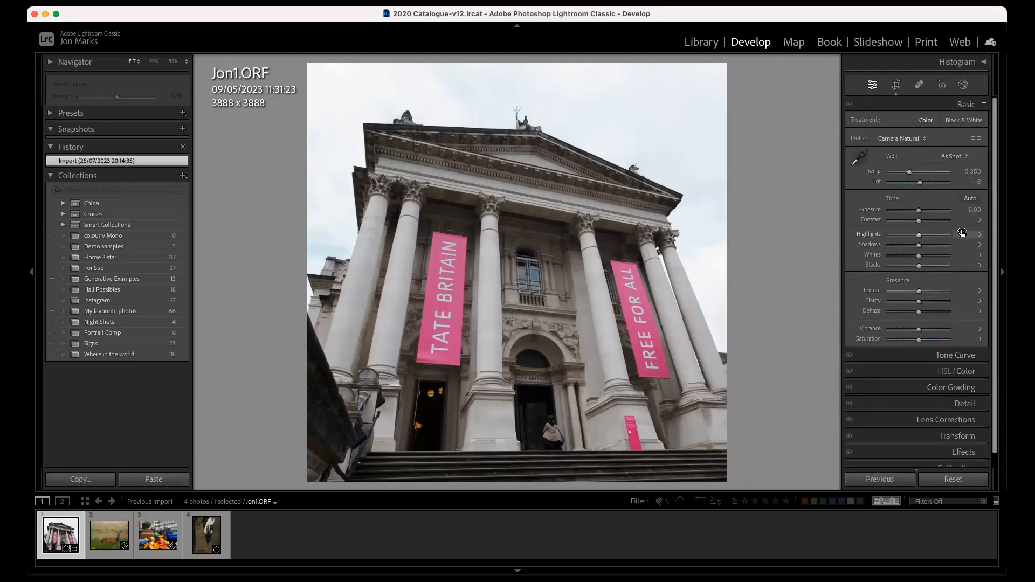
click(981, 106)
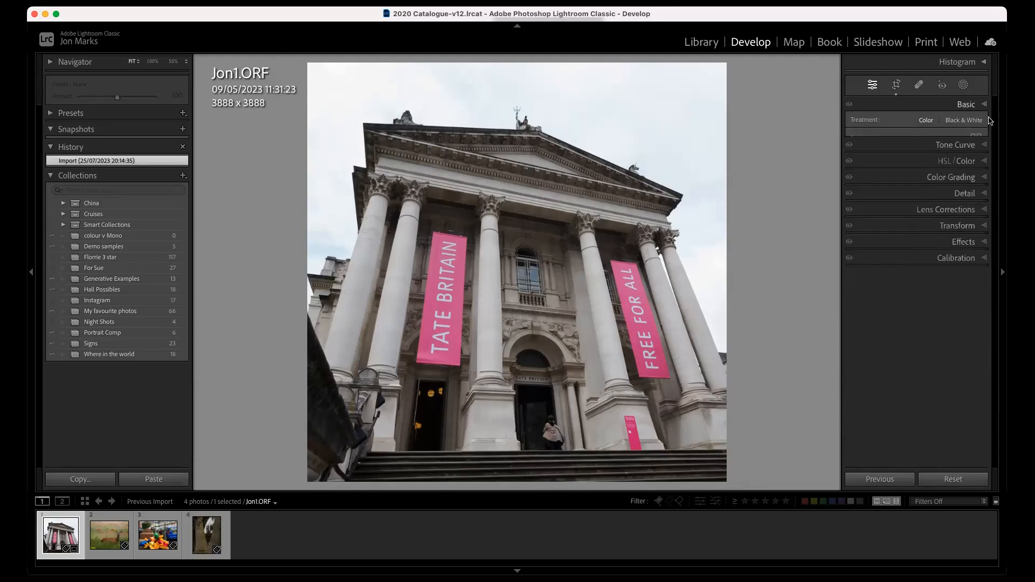
click(968, 123)
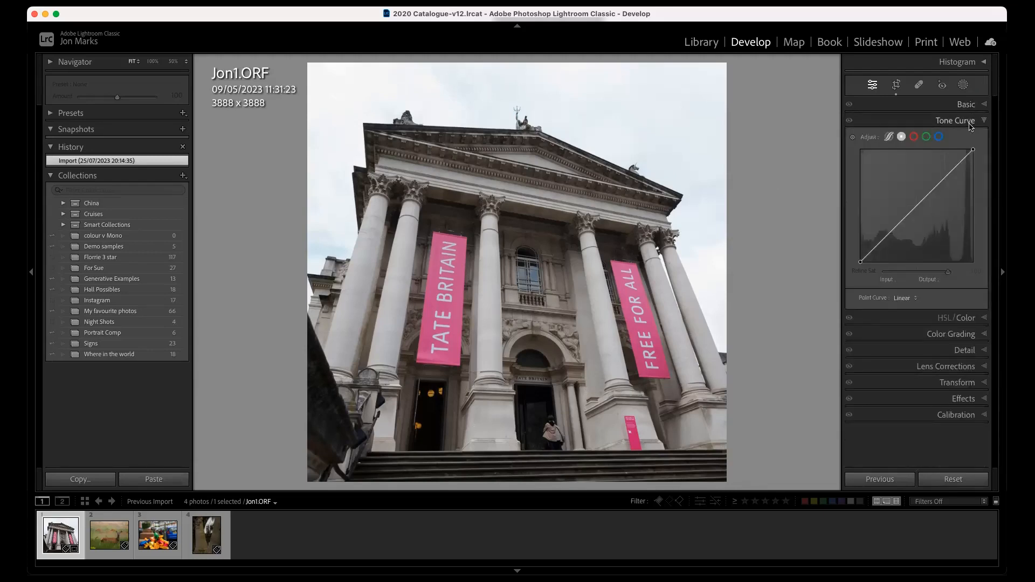
click(970, 123)
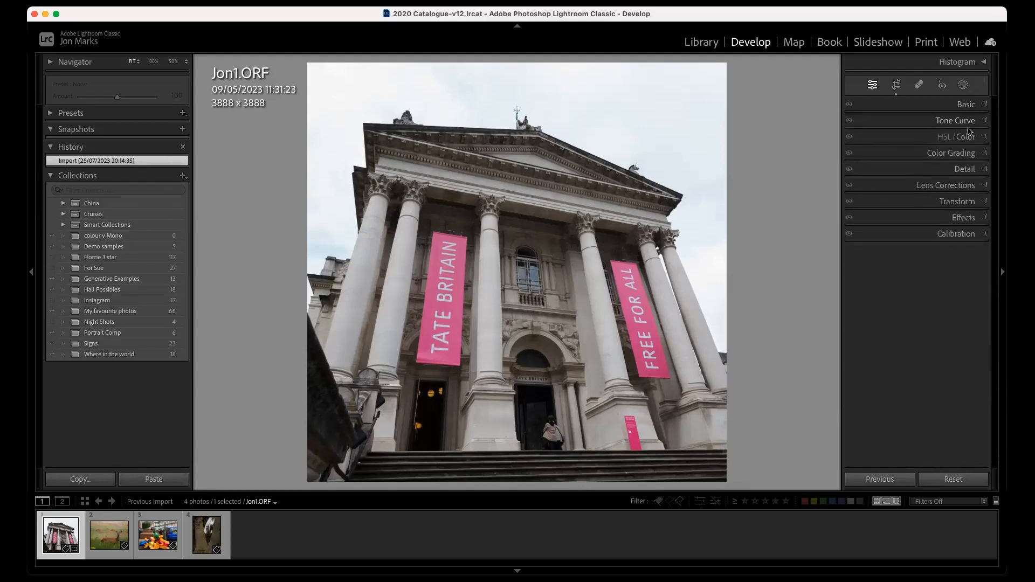
- Examine the HSL/Color hue, saturation and luminance sliders from Red through Magenta, and collapse the section
click(969, 138)
scroll(914, 213, down, 5)
scroll(916, 219, down, 1)
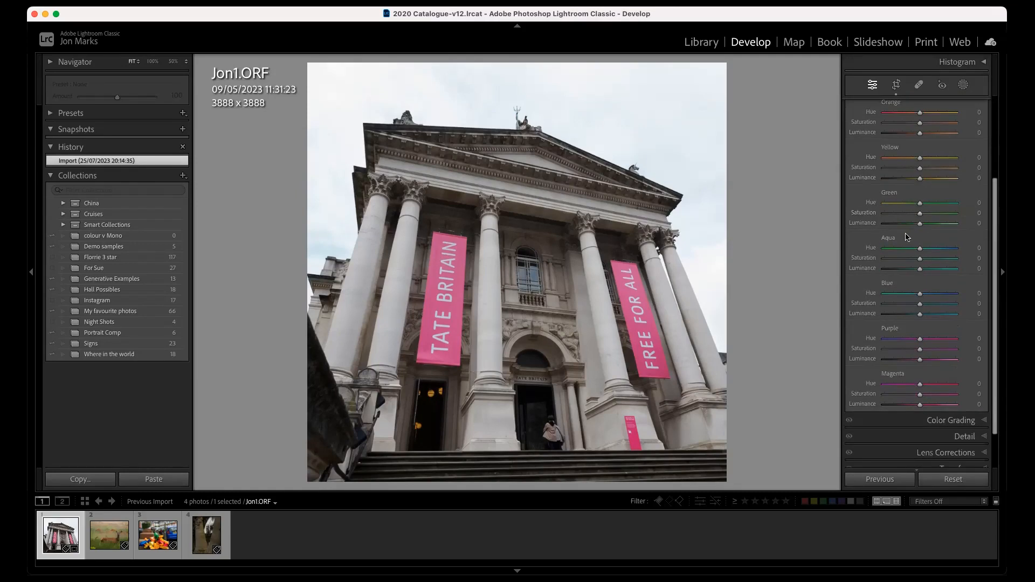
scroll(921, 274, up, 5)
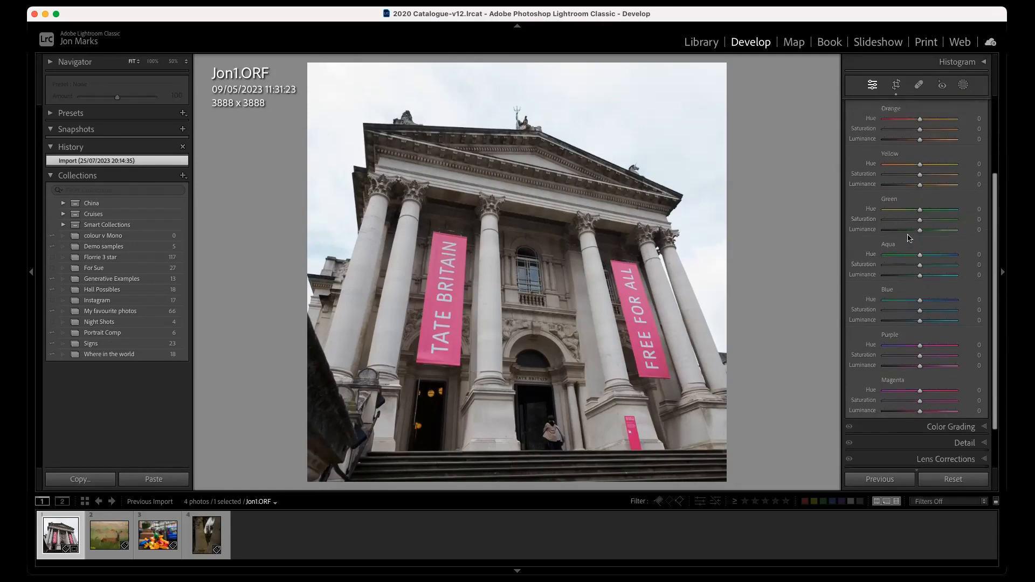
click(983, 140)
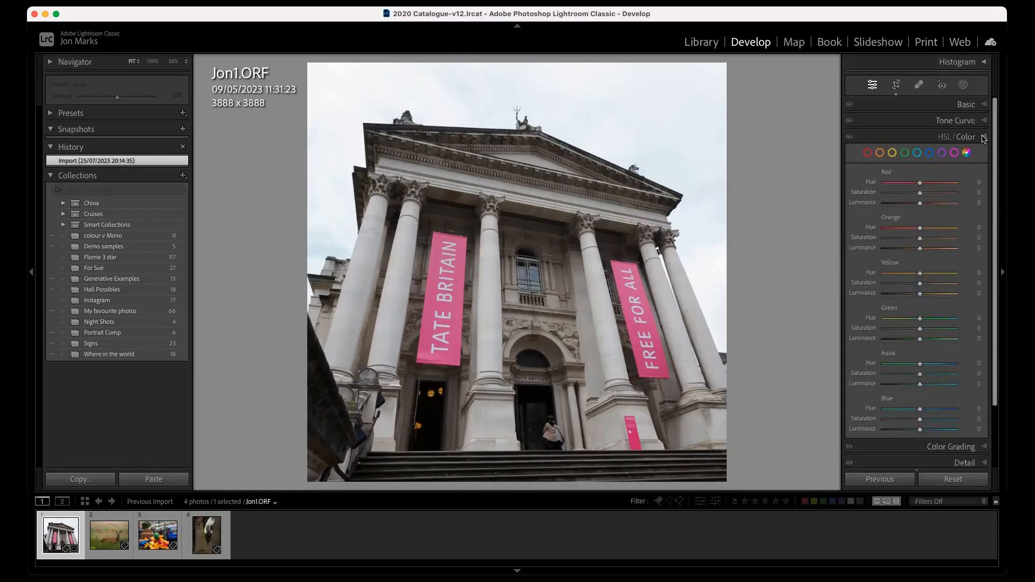
- Examine the Detail sharpening and noise reduction options and the Lens Corrections profile settings, collapsing each section
click(960, 170)
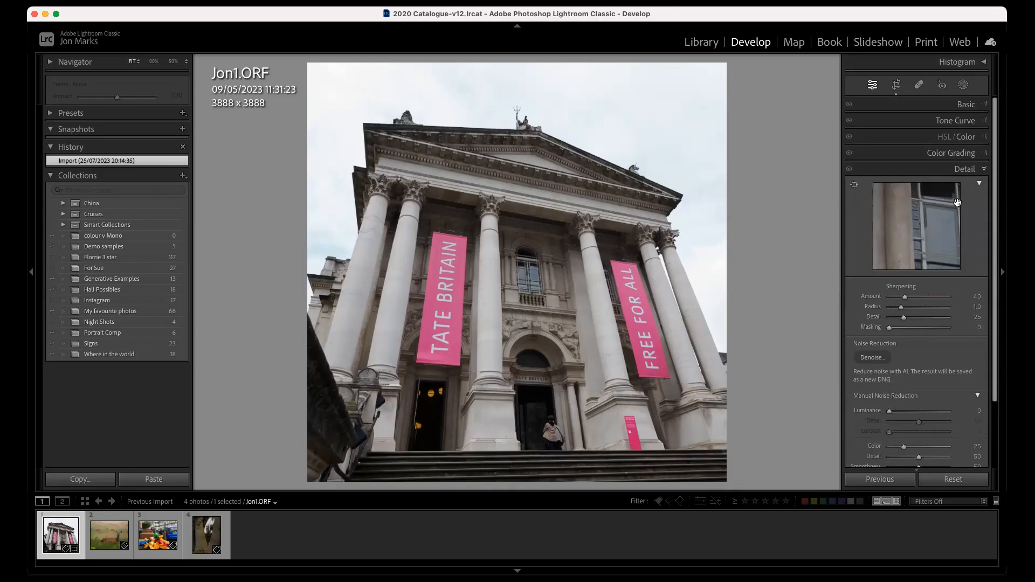
click(972, 168)
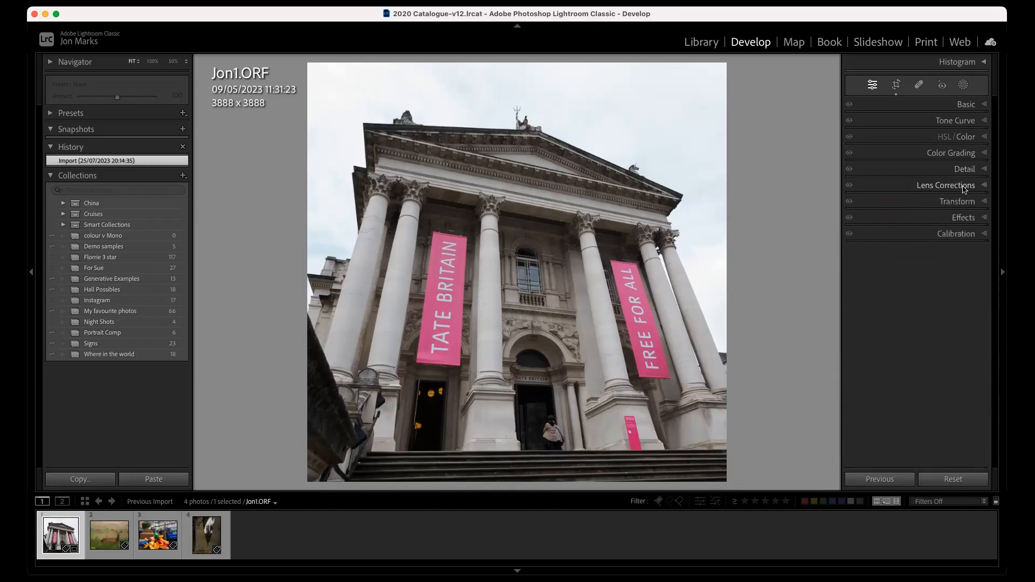
click(964, 185)
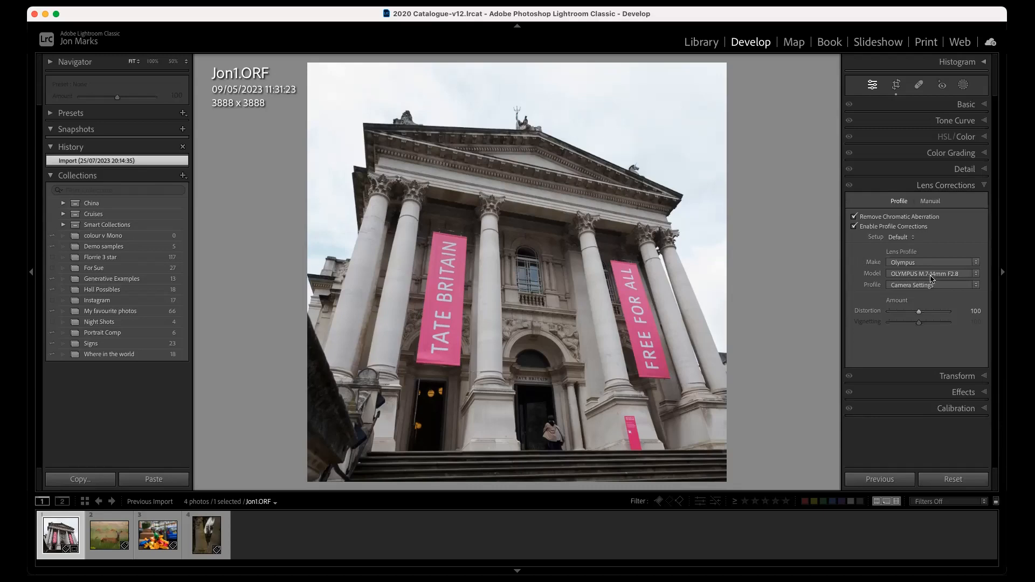
click(966, 186)
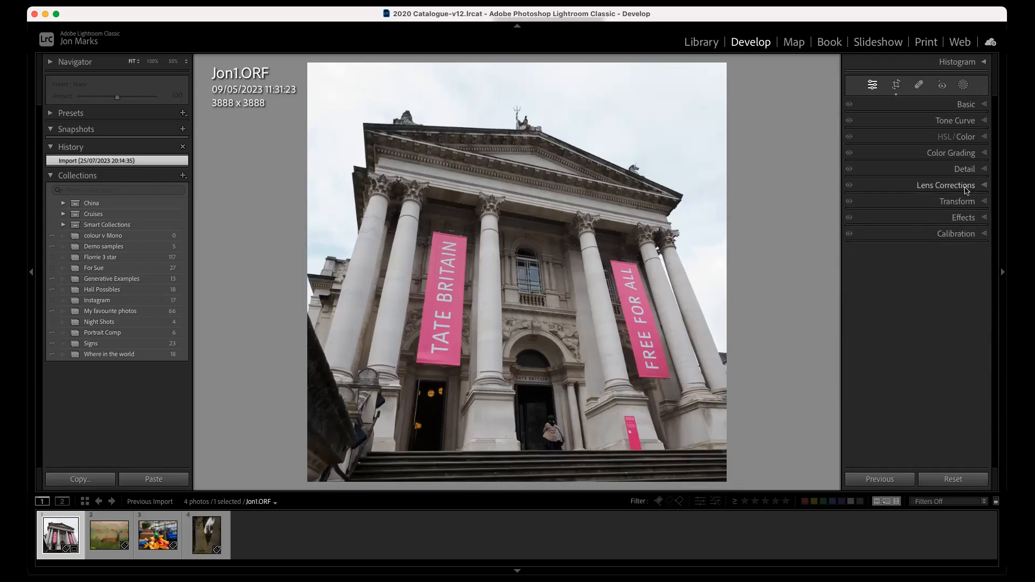
- Examine the Transform upright options and the Effects vignetting and grain controls, collapsing each section
click(956, 203)
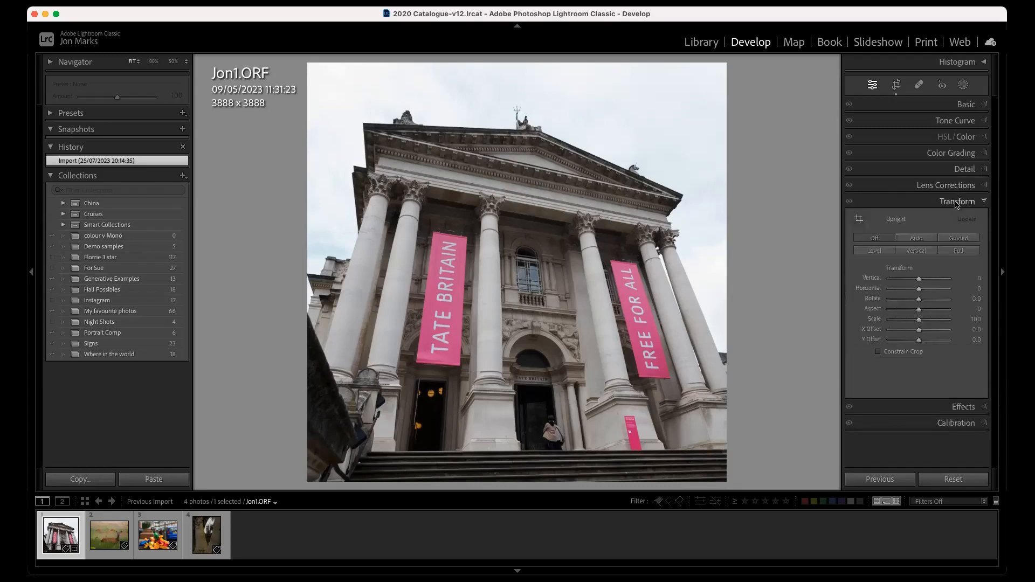
click(956, 204)
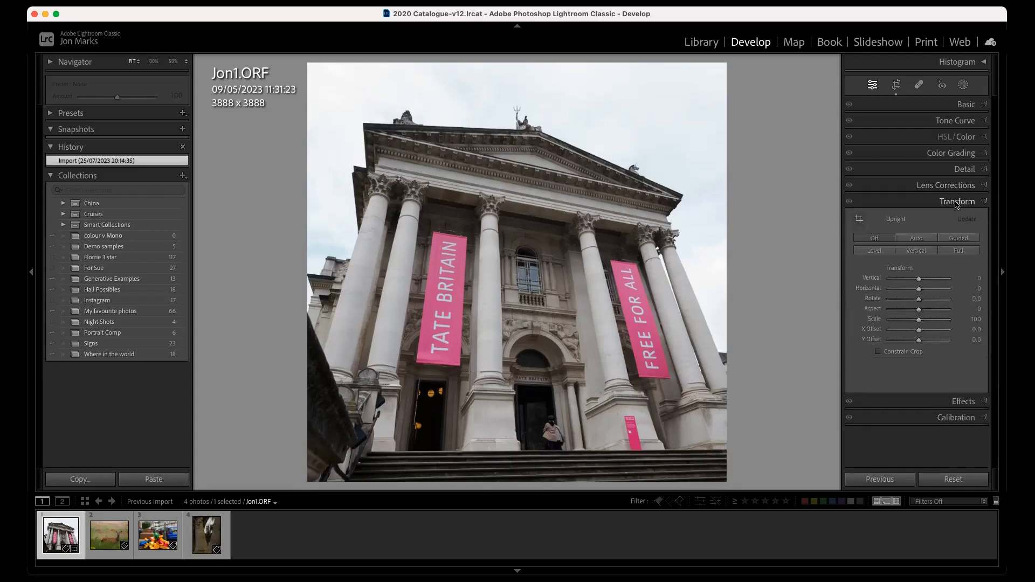
click(969, 217)
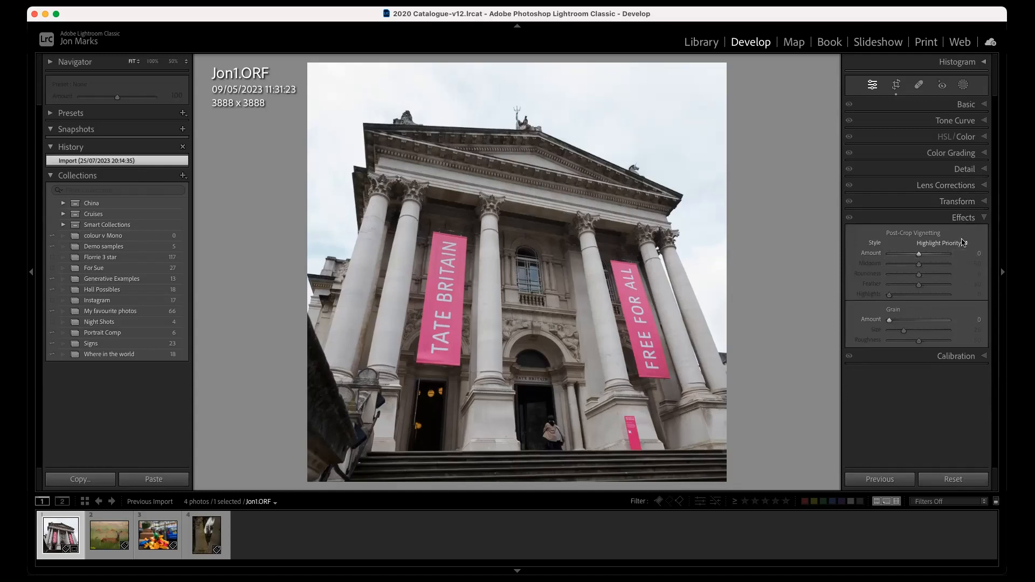
click(965, 217)
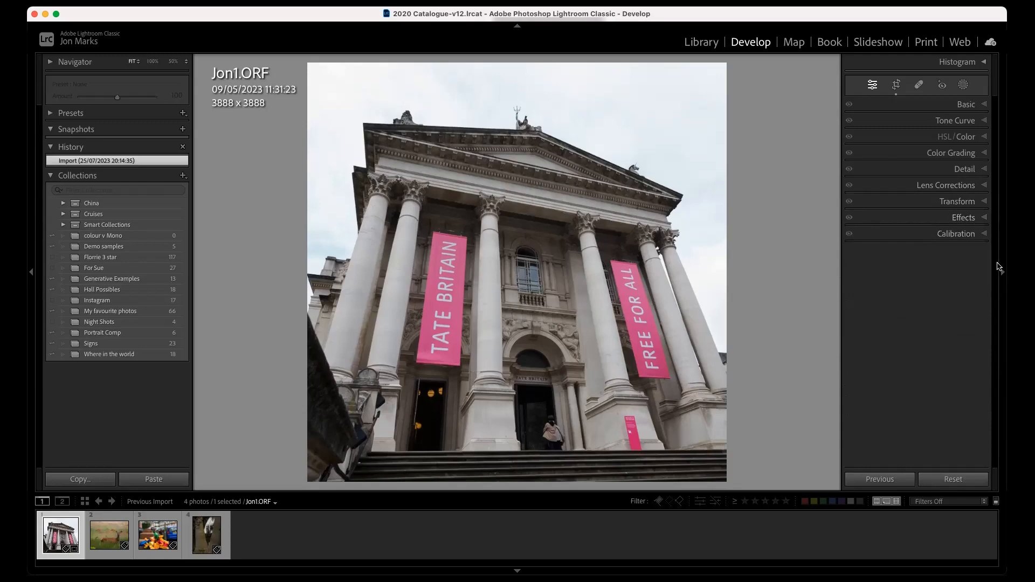
- Examine the Calibration settings, collapse them, and show the Basic adjustments for the Tate Britain photo again
click(958, 237)
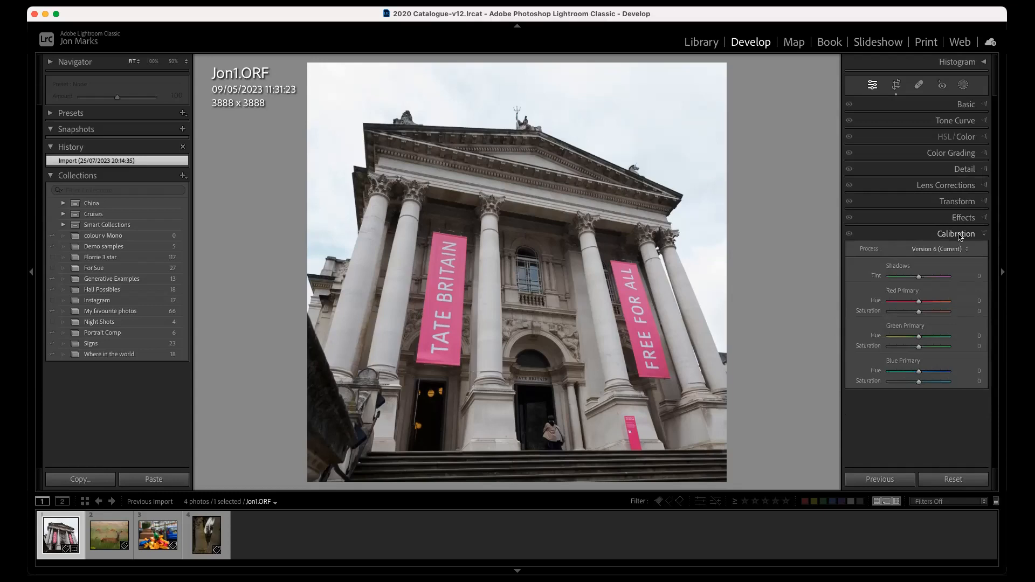
click(959, 235)
click(966, 105)
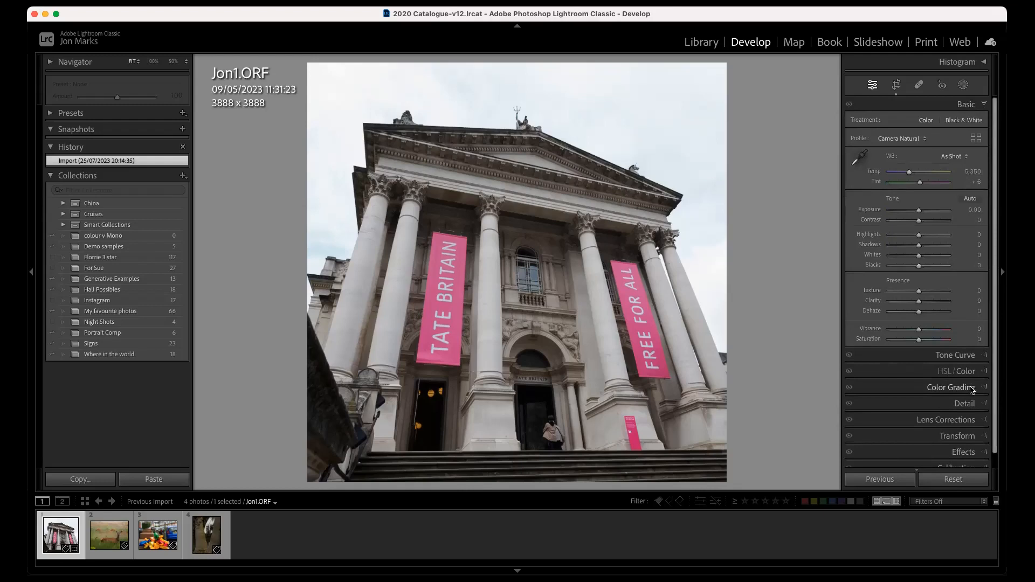
- Examine the Color Grading midtones, shadows and highlights wheels, and collapse the section
click(972, 388)
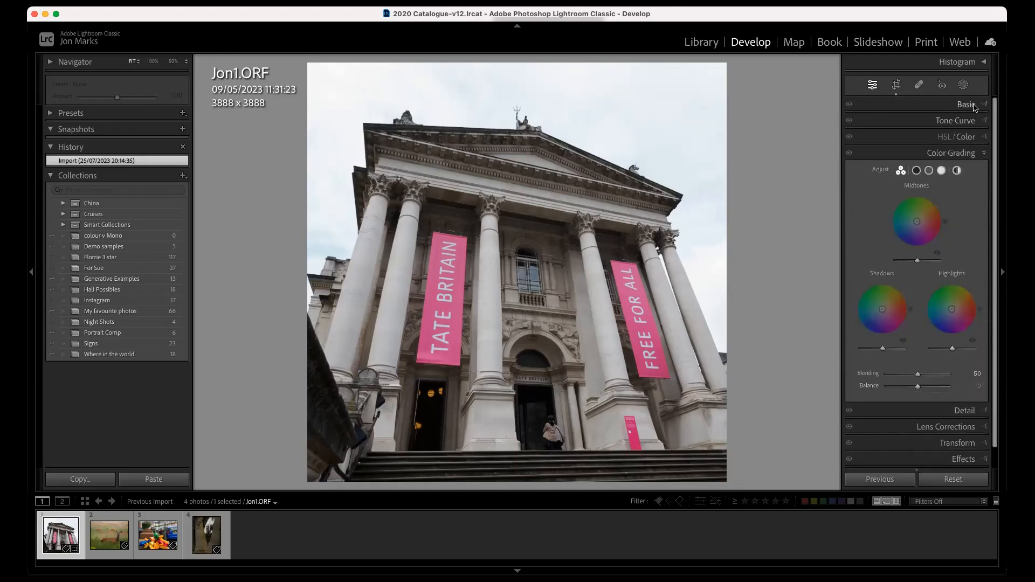
click(977, 154)
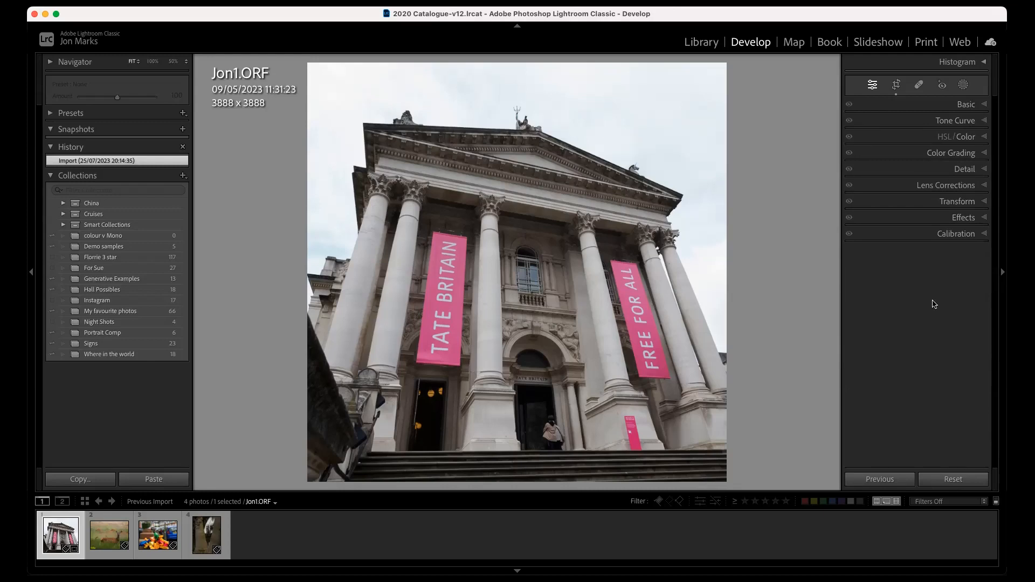
- Show the Transform settings and try the Vertical, Horizontal and Rotate perspective sliders, resetting Vertical and Rotate
click(968, 202)
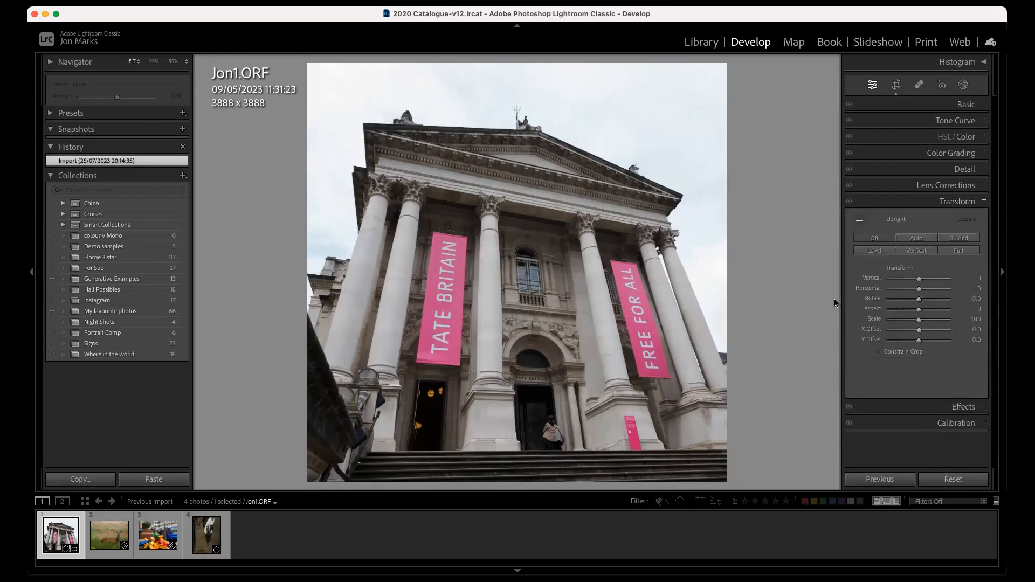
mouse_move(918, 279)
mouse_down()
mouse_move(903, 278)
mouse_move(928, 279)
mouse_move(908, 279)
mouse_move(933, 289)
mouse_move(893, 300)
mouse_move(919, 299)
mouse_up()
double_click(875, 278)
click(876, 289)
double_click(869, 300)
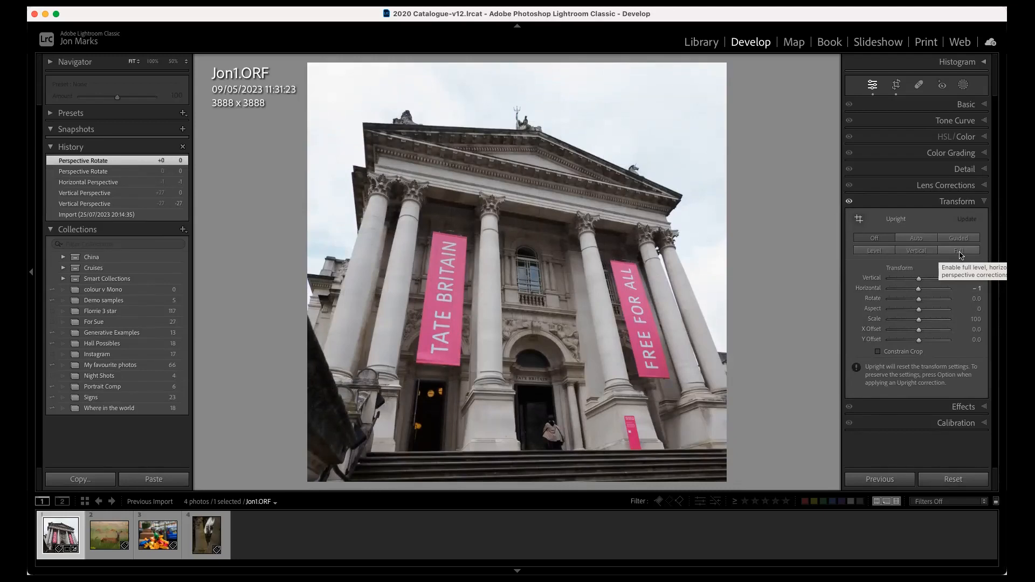
- Try the Vertical Upright correction, apply Full Upright to the Tate Britain building instead, and collapse the Transform section
click(916, 251)
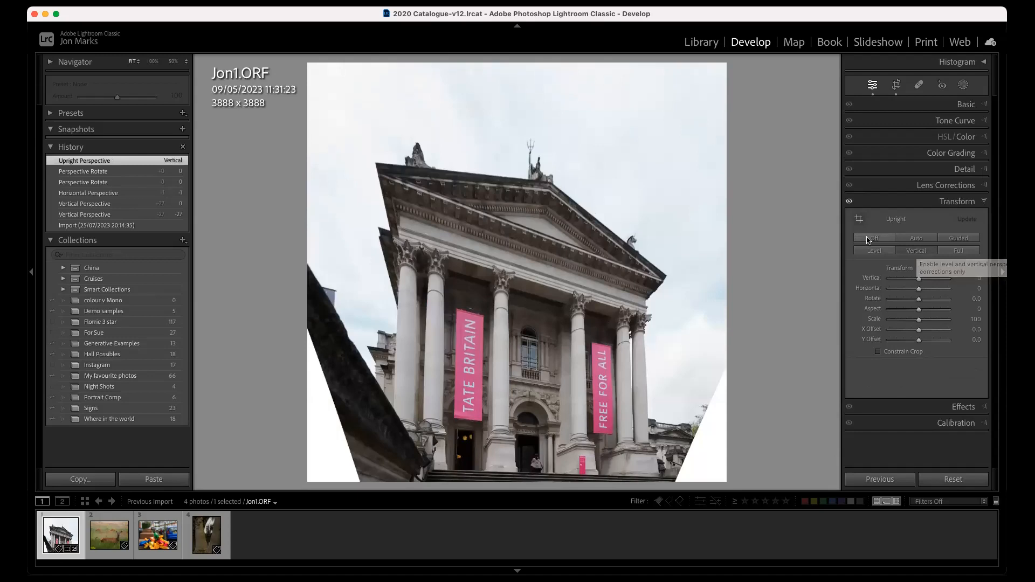
click(958, 251)
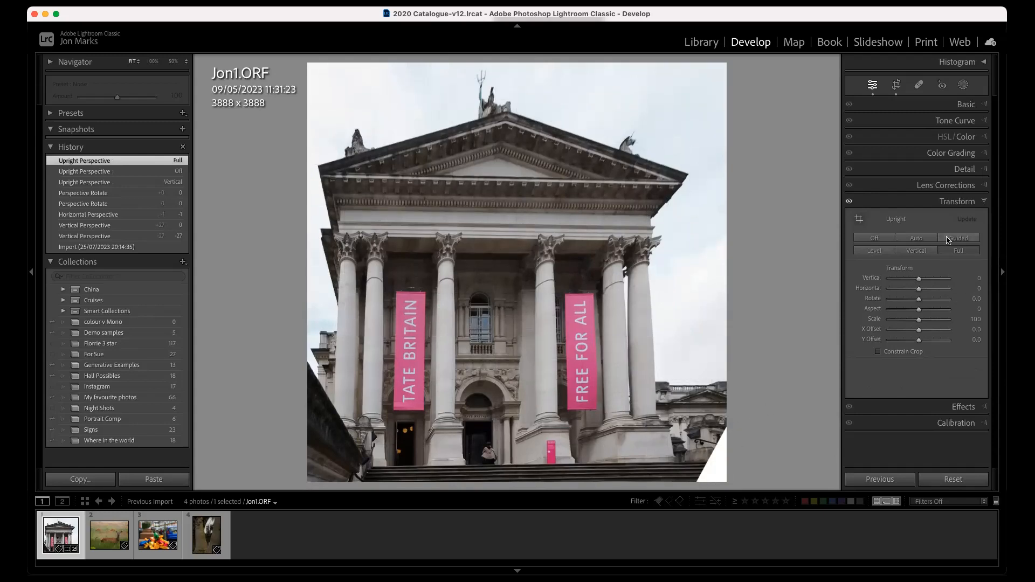
click(958, 203)
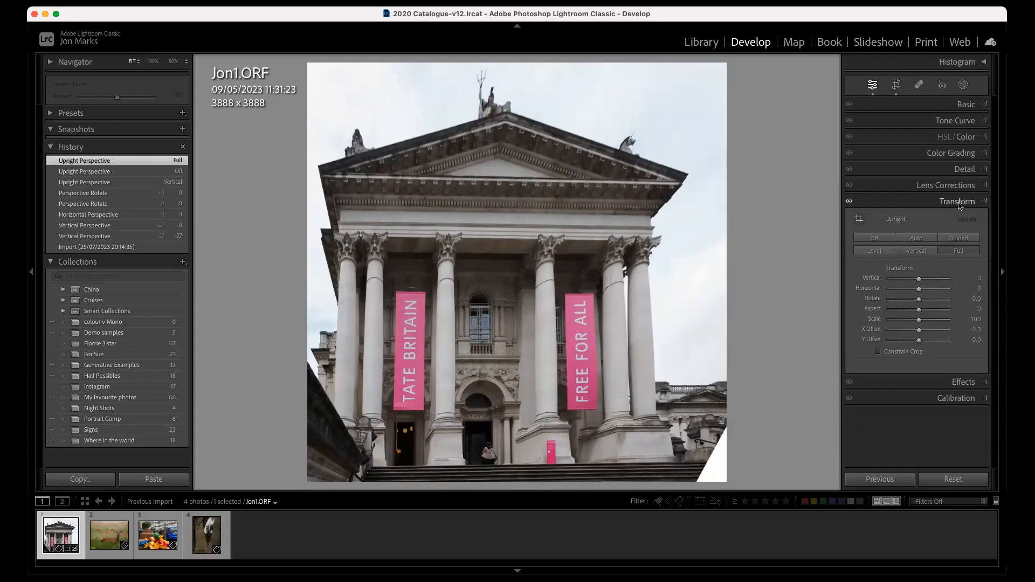
- In the Basic adjustments, try and reset an Exposure change, and review the profile choices while keeping Camera Natural
click(965, 105)
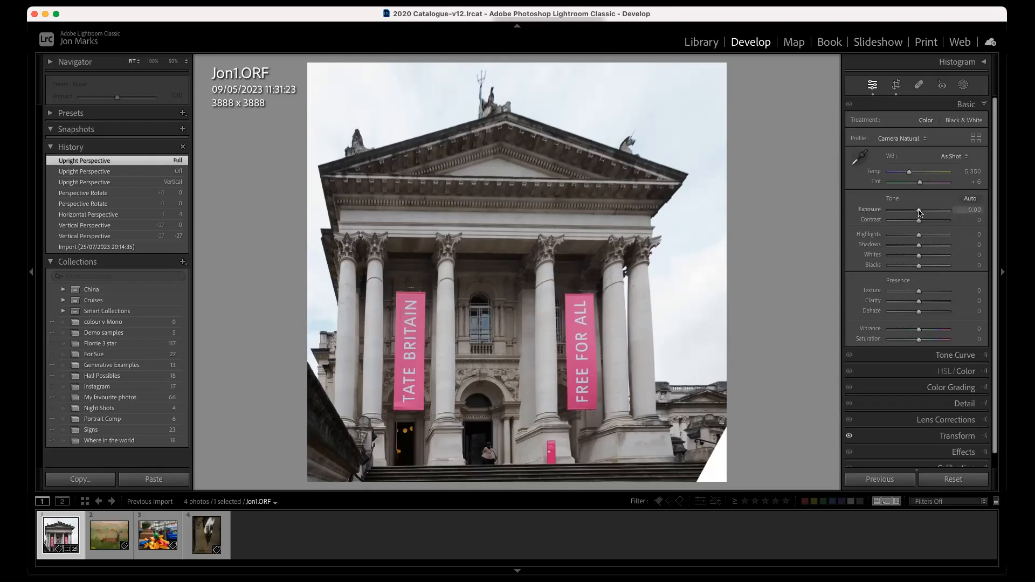
mouse_move(919, 212)
mouse_down()
mouse_move(907, 212)
mouse_move(929, 213)
mouse_move(918, 214)
mouse_up()
double_click(870, 210)
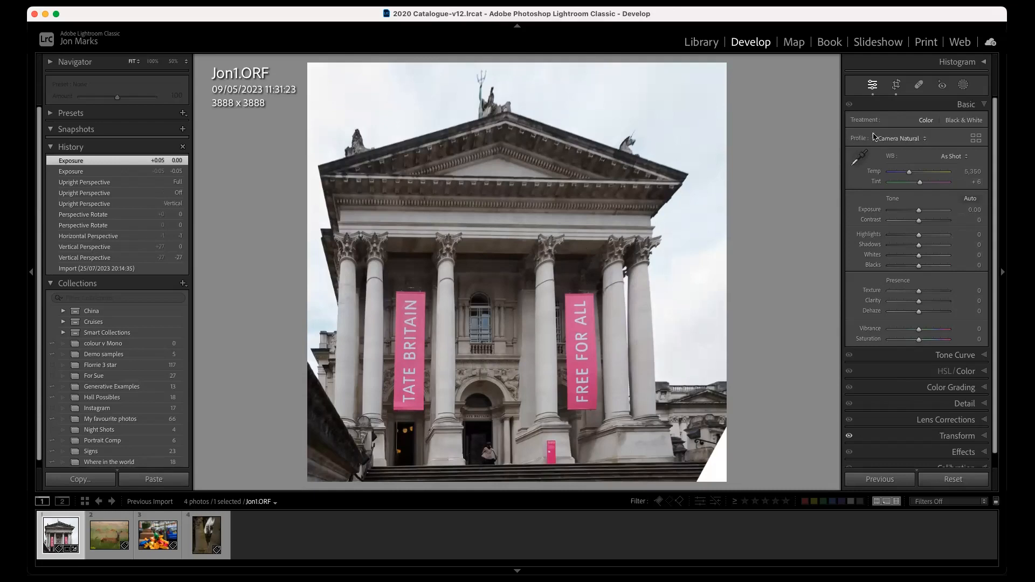
click(914, 140)
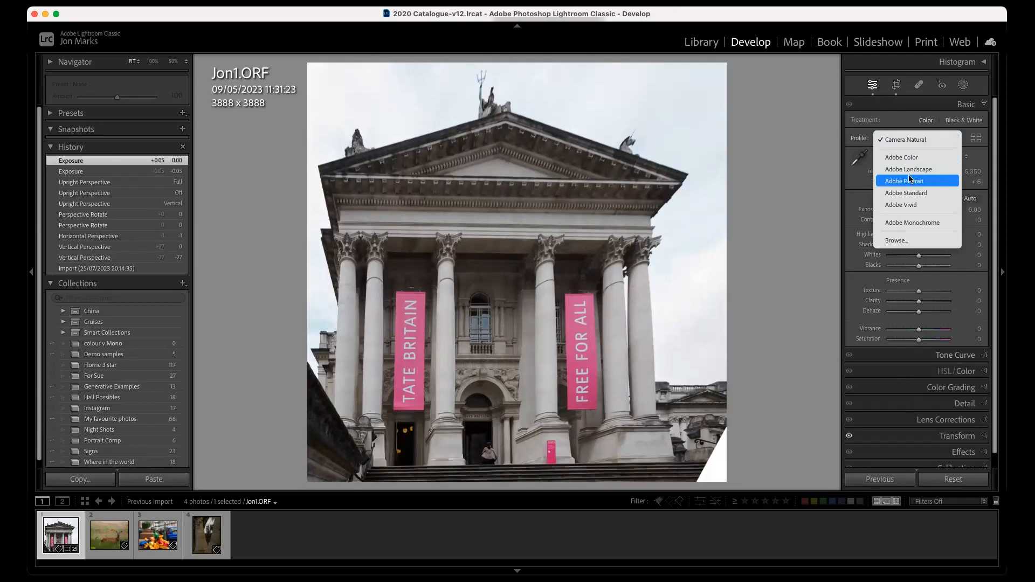
click(910, 139)
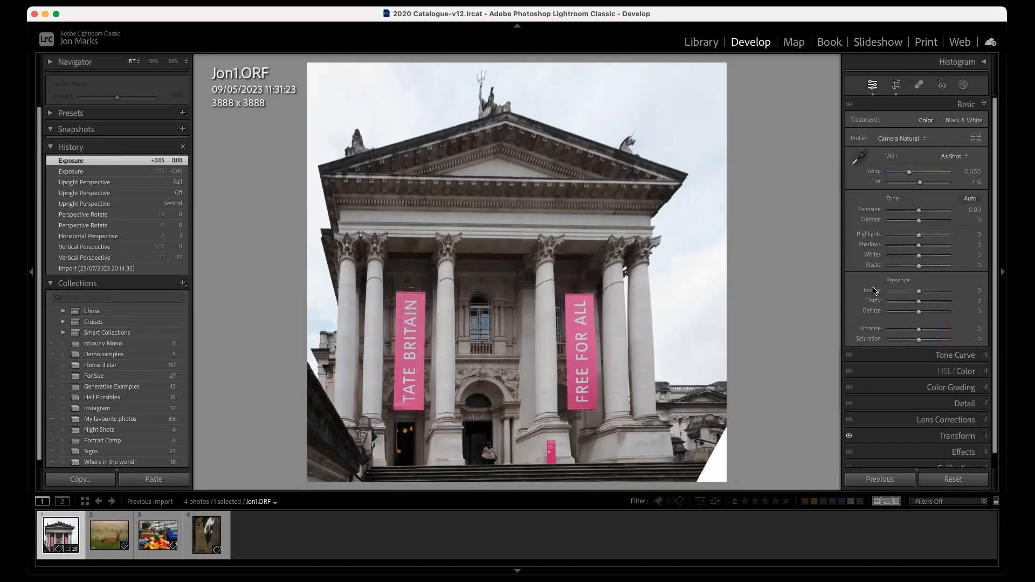
- Apply the Auto tone settings to the photo and compare its before and after views
click(970, 199)
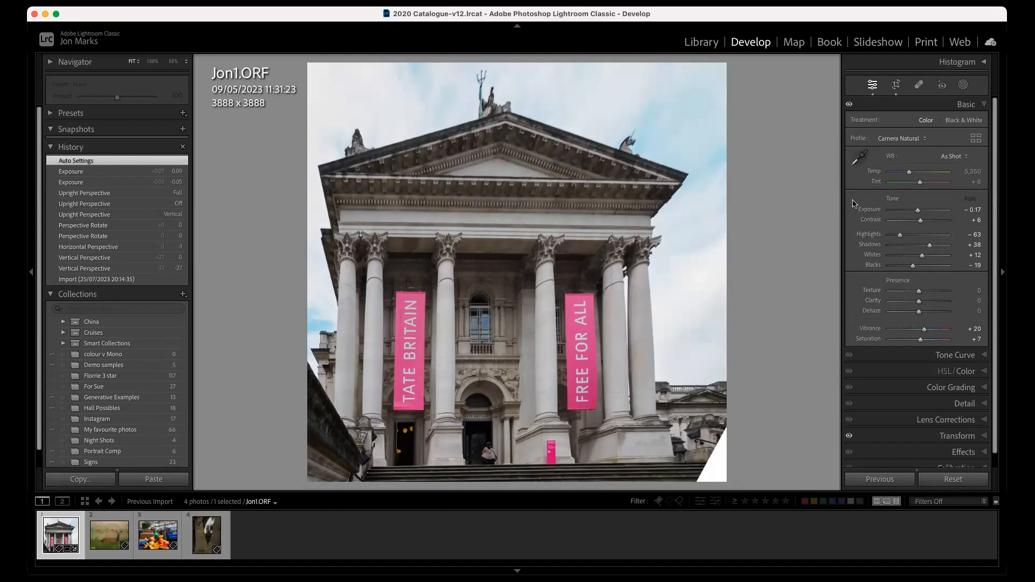
key(])
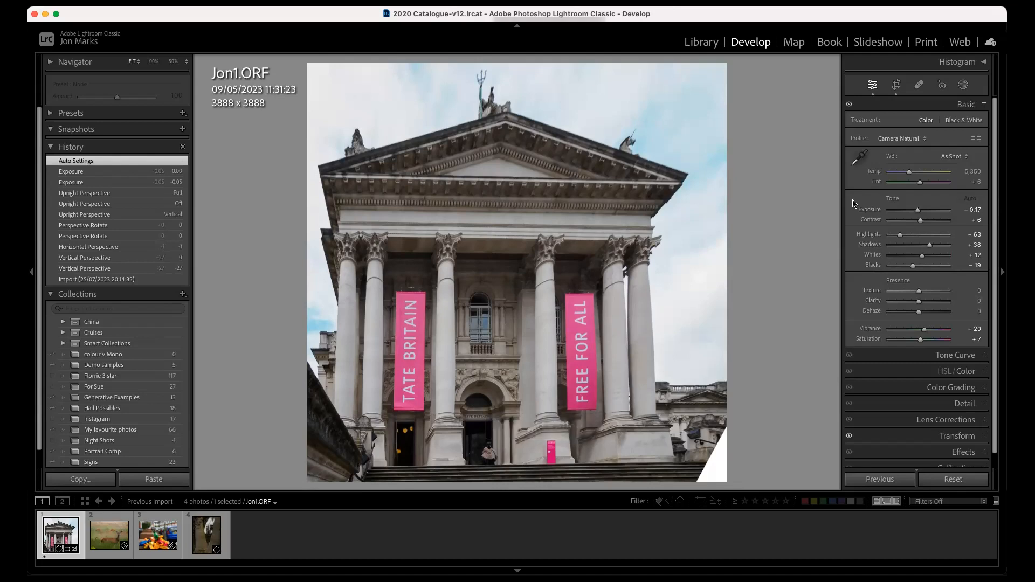
key(backslash)
key(backslash)
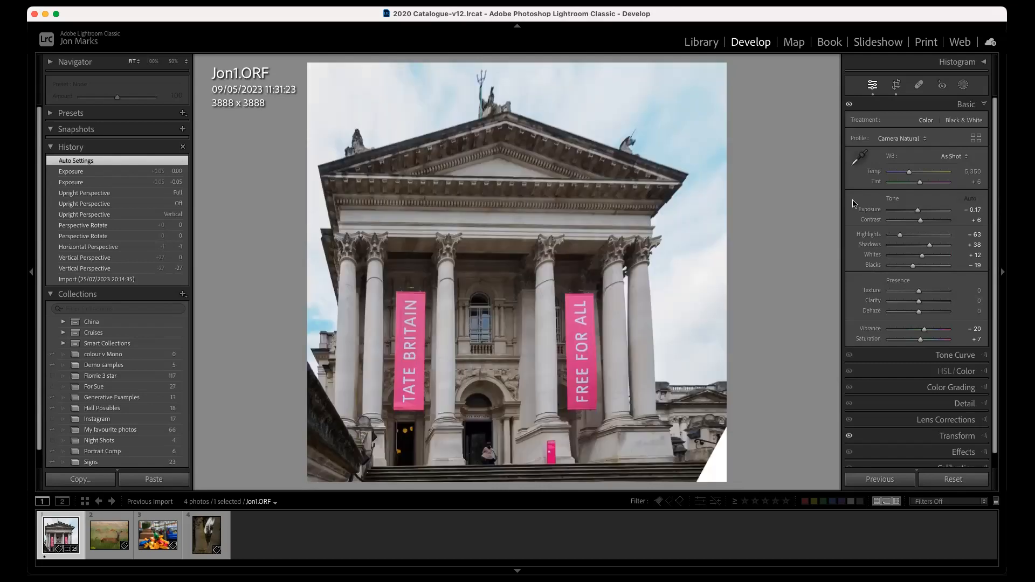
key(backslash)
key(backslash)
- Switch the Basic adjustments off and on repeatedly to compare their effect on the photo
click(848, 105)
click(848, 104)
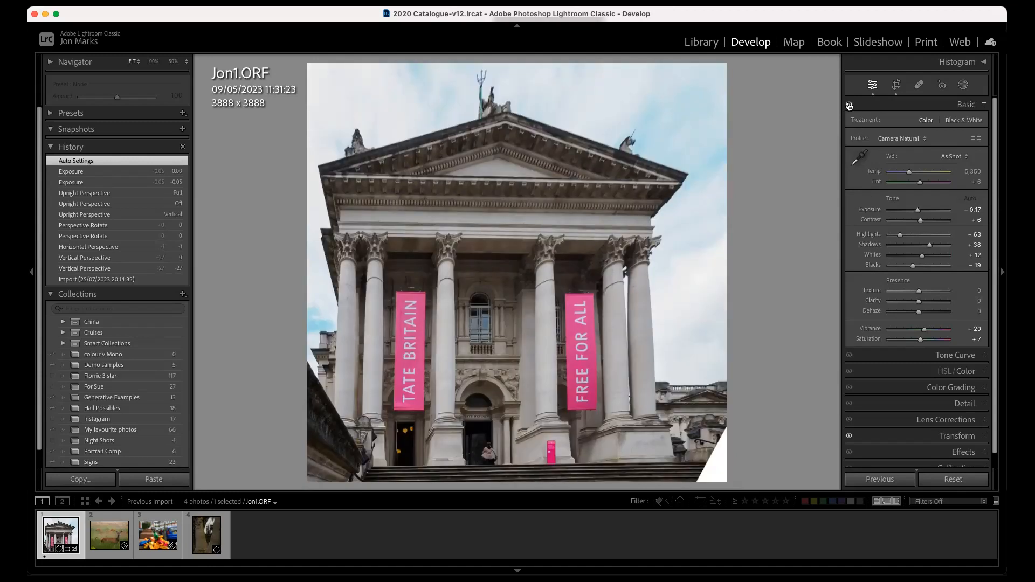
click(849, 105)
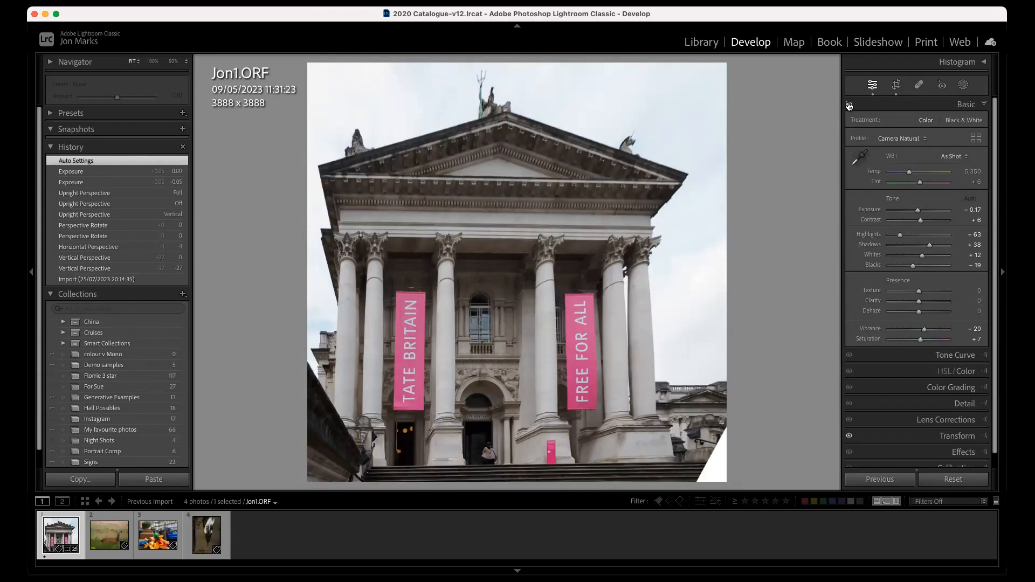
click(849, 105)
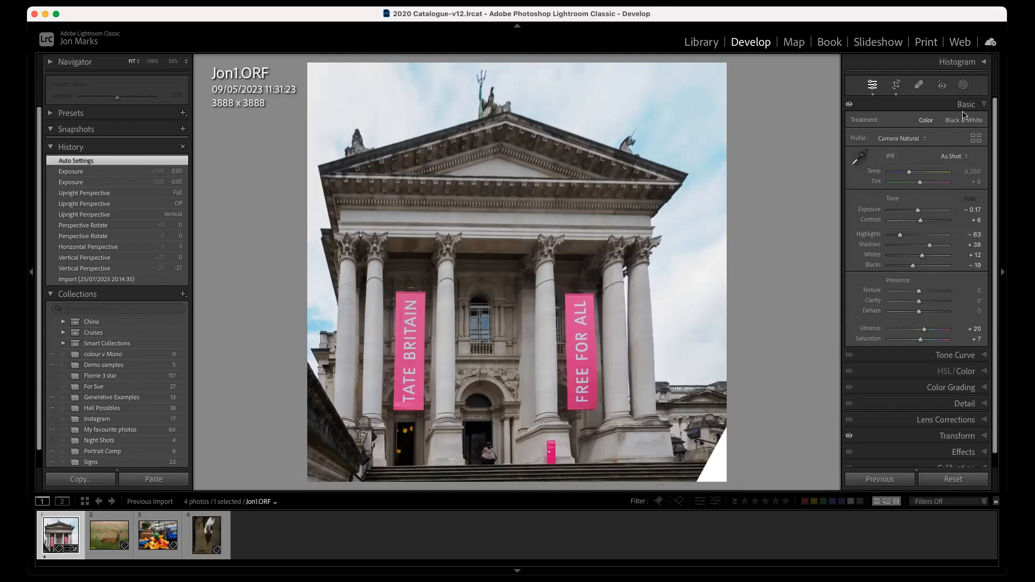
- Show the histogram, use clipping previews to set Whites to +29 and Blacks to -19, and compare with the Basic adjustments off
click(980, 63)
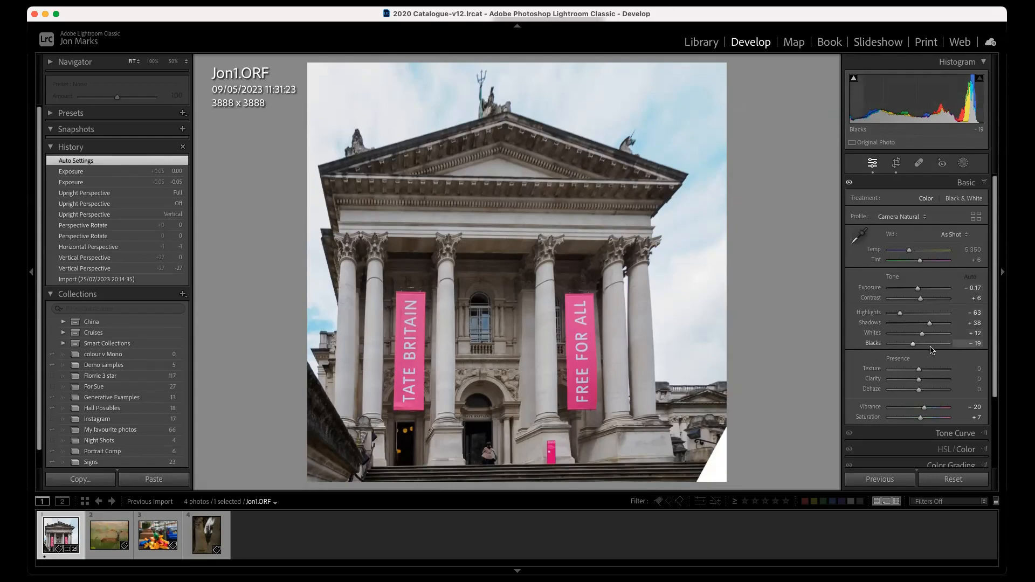
key(alt)
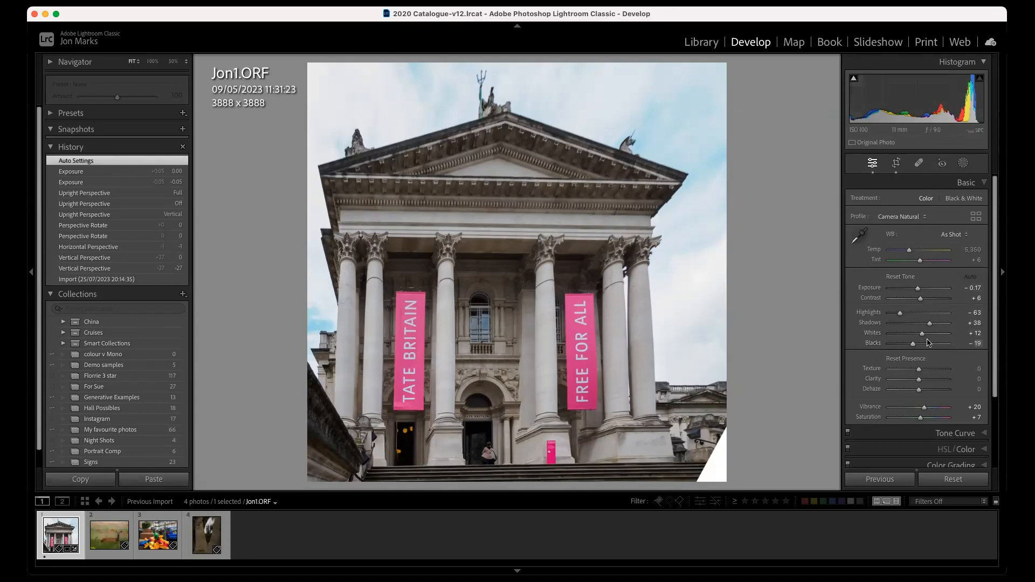
alt+click(922, 334)
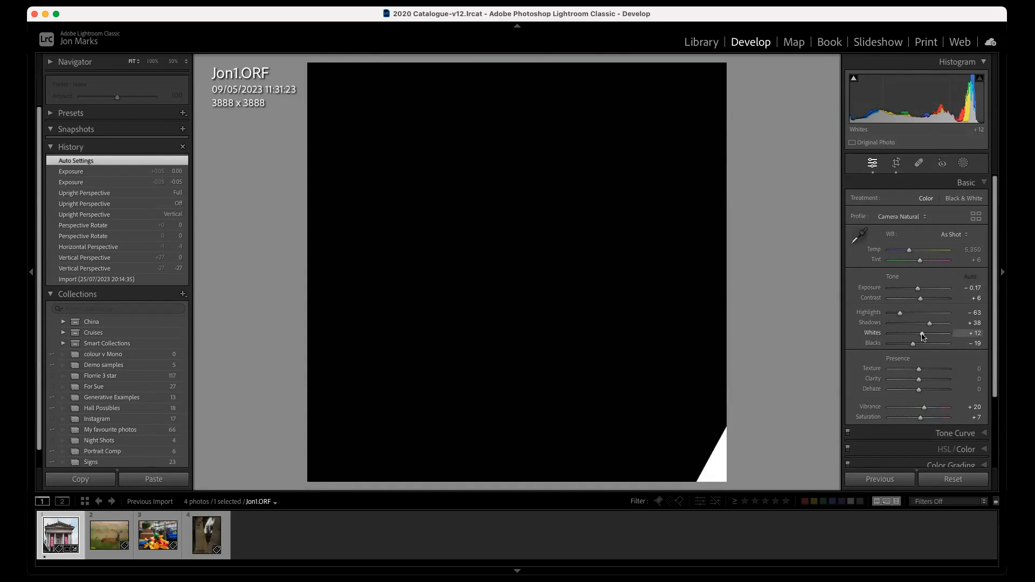
drag(922, 334, 935, 335)
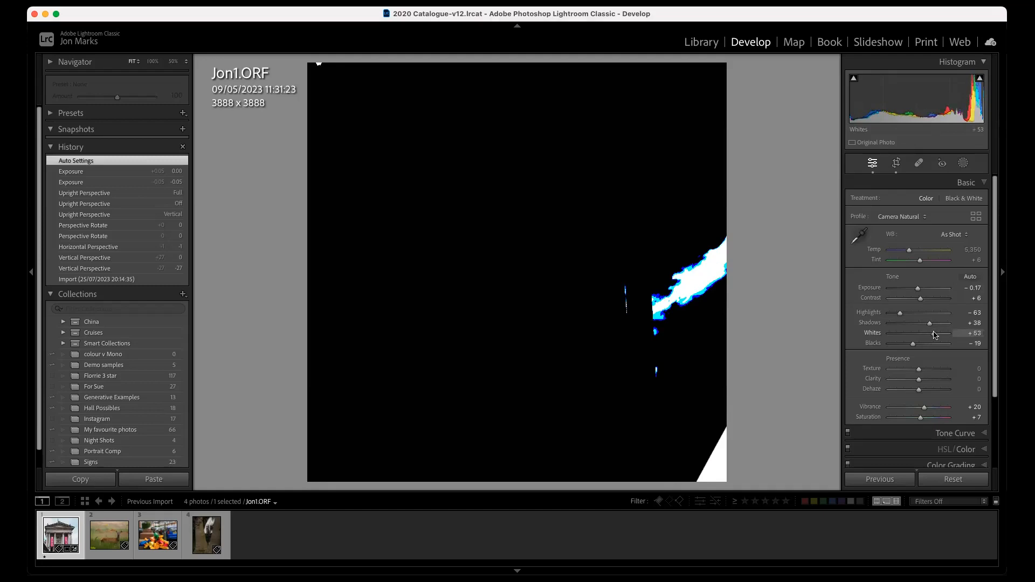
drag(934, 335, 895, 351)
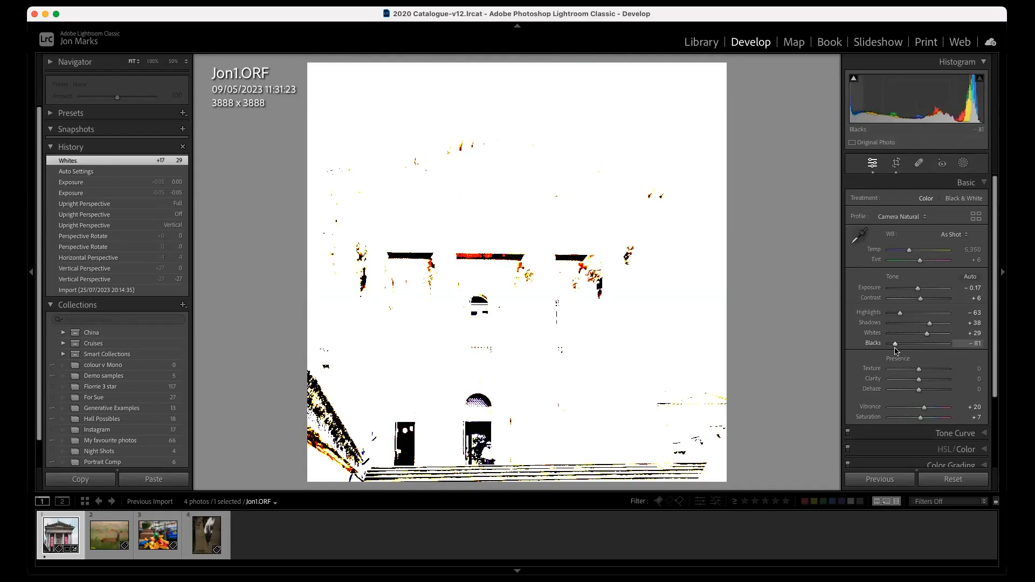
drag(896, 349, 914, 343)
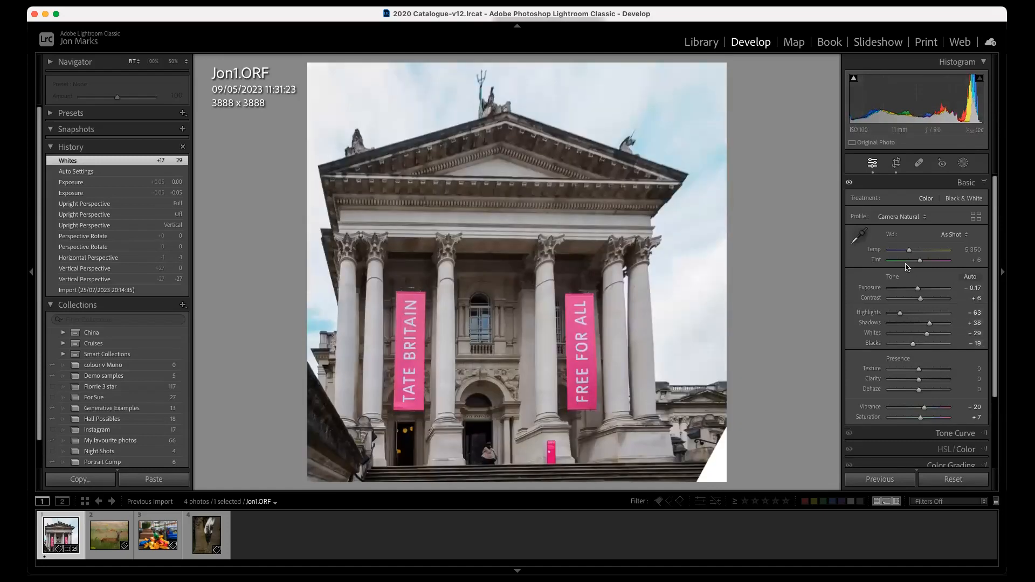
click(849, 183)
click(850, 183)
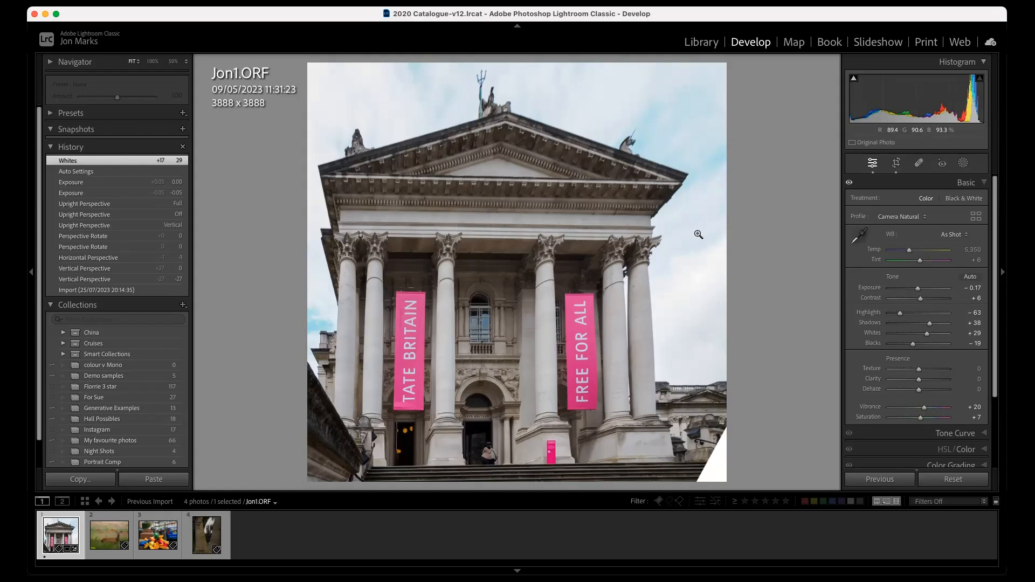
- Add a Sky mask with Exposure -0.50, Contrast 32 and Highlights -19, and compare the photo with masking off and on
click(963, 164)
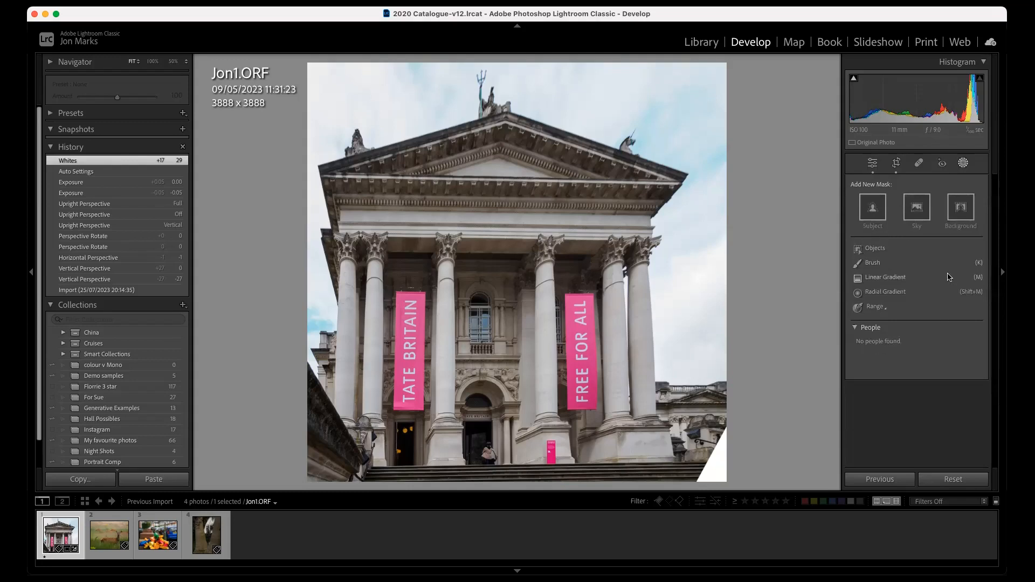
click(917, 208)
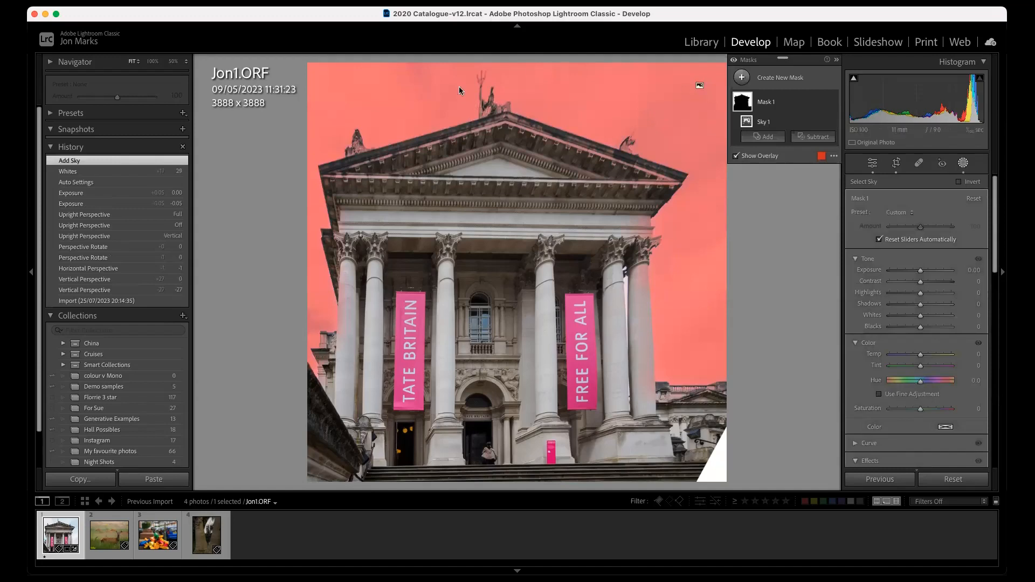
click(920, 271)
mouse_move(921, 272)
mouse_down()
mouse_move(914, 295)
mouse_move(932, 284)
mouse_up()
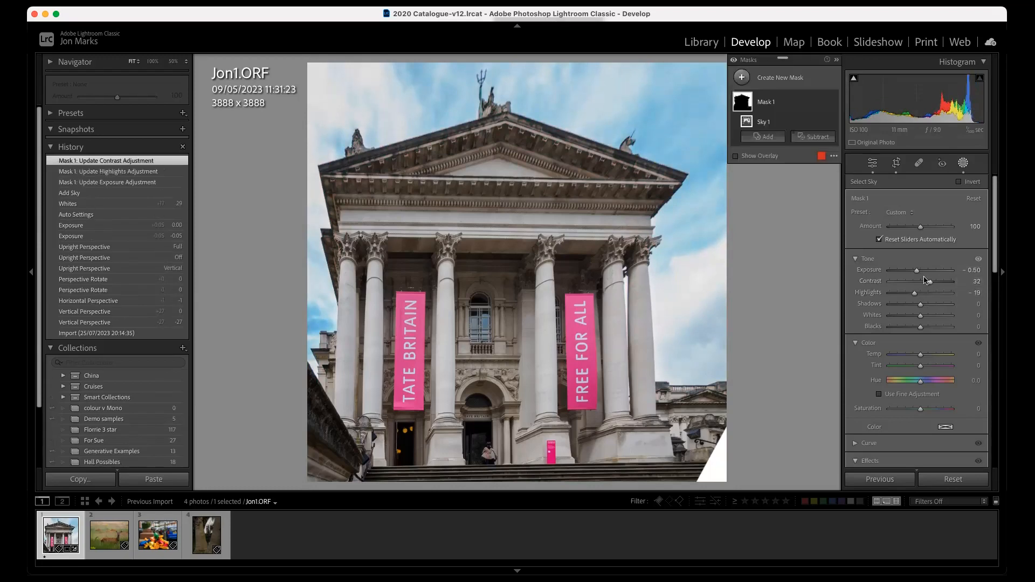
click(733, 61)
click(733, 62)
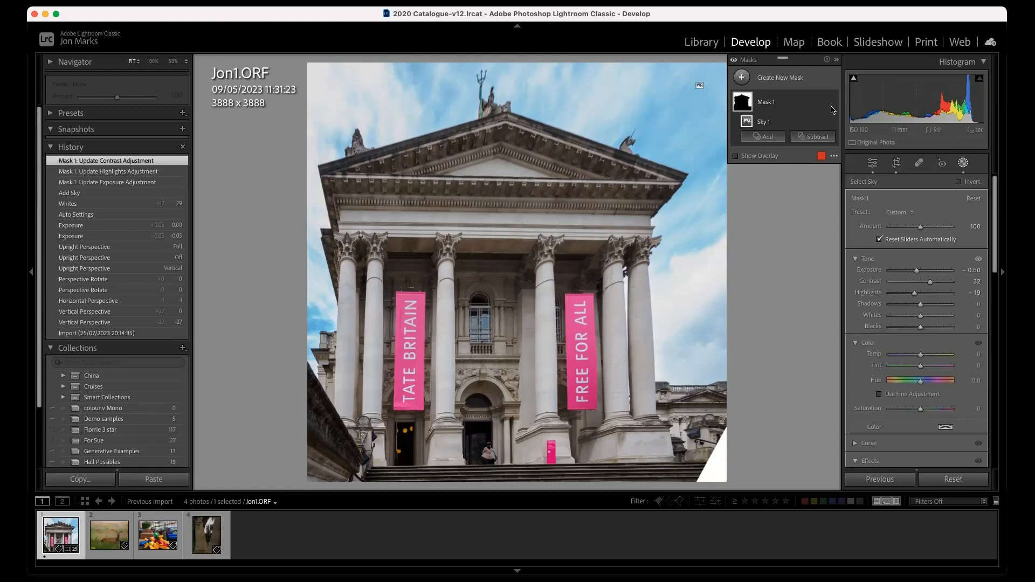
- Create a new Brush mask with a brush Size of 20 and Feather of 100
click(790, 81)
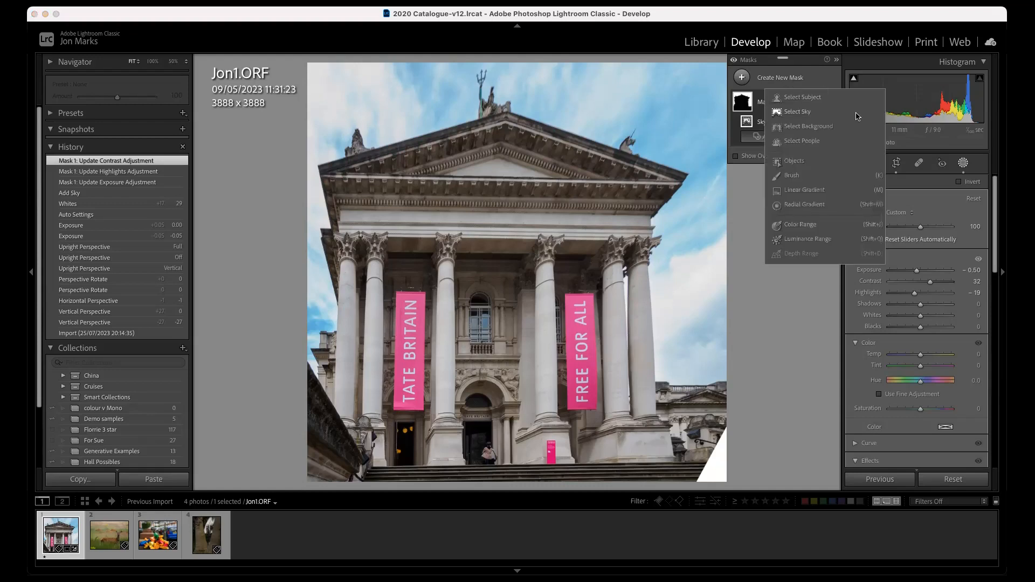
click(792, 176)
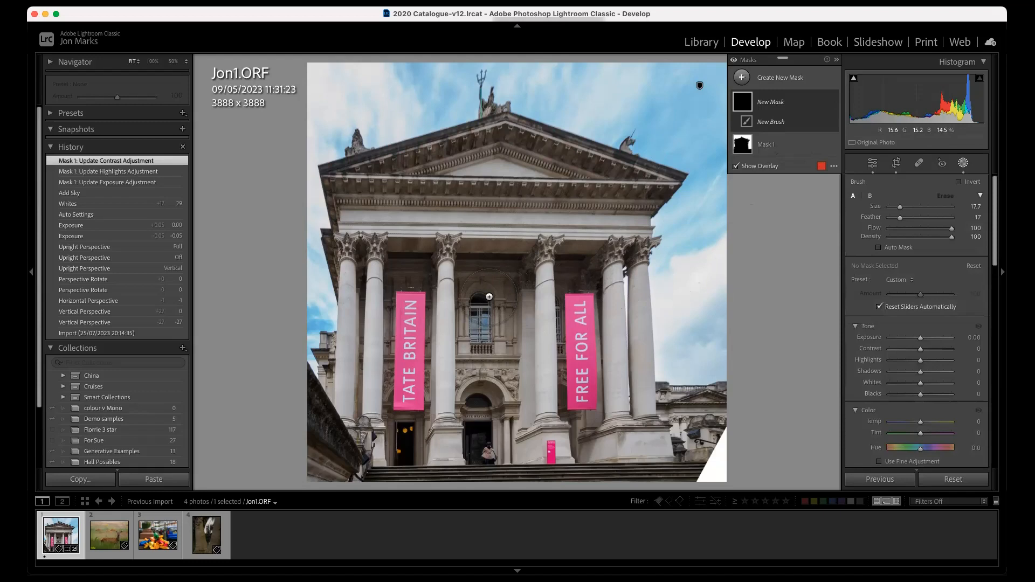
scroll(489, 296, down, 5)
scroll(489, 297, up, 4)
scroll(489, 296, up, 2)
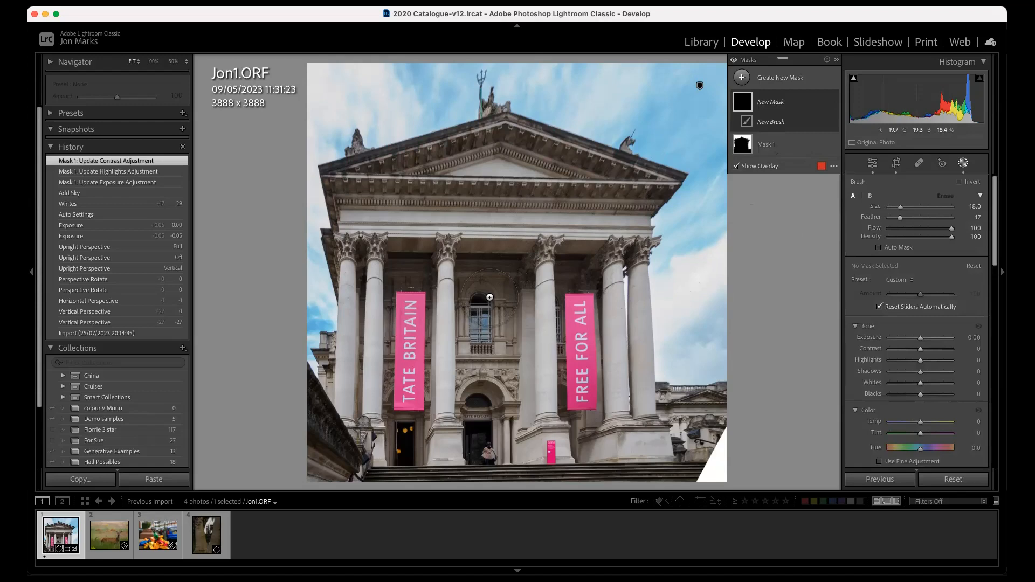
scroll(490, 297, down, 4)
scroll(489, 297, up, 6)
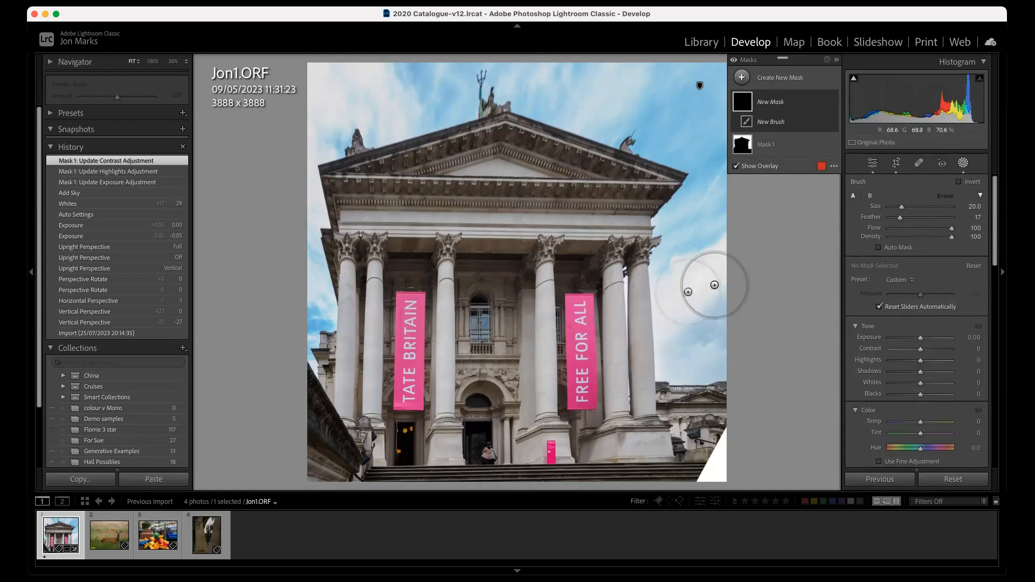
drag(897, 221, 959, 224)
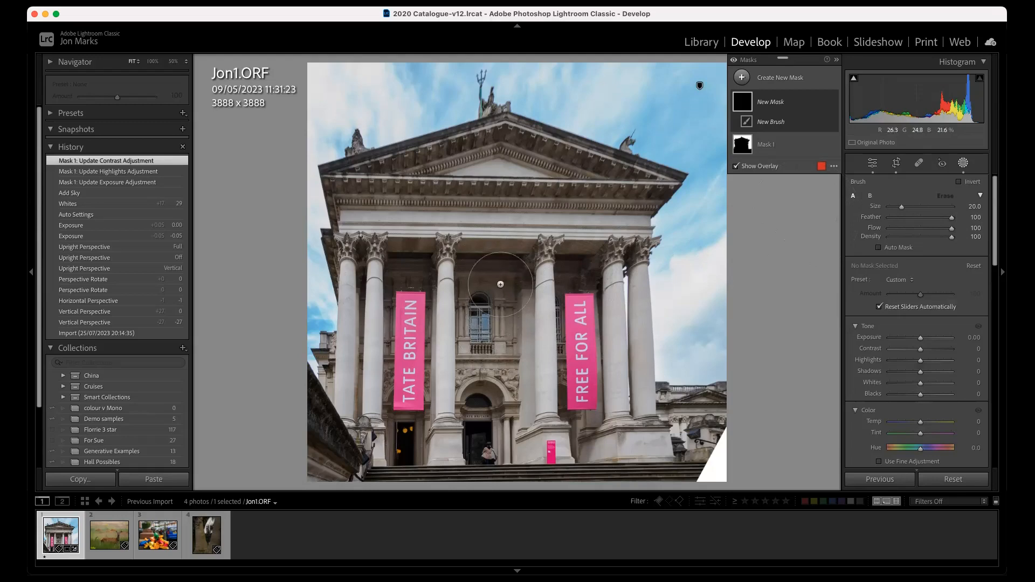
- Paint the mask over the shadowed wall between the central columns, and with brush Size 13 above the Free for All banner
mouse_move(501, 264)
mouse_down()
mouse_move(469, 301)
mouse_move(490, 280)
mouse_up()
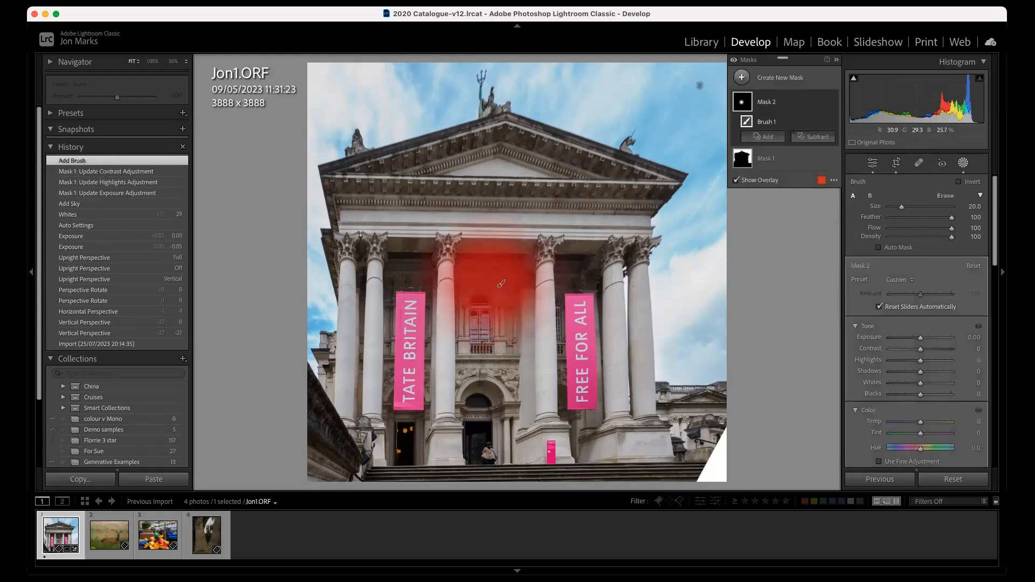
key(bracketleft)
key(bracketleft)
mouse_move(587, 276)
mouse_down()
mouse_move(569, 273)
mouse_move(581, 274)
mouse_up()
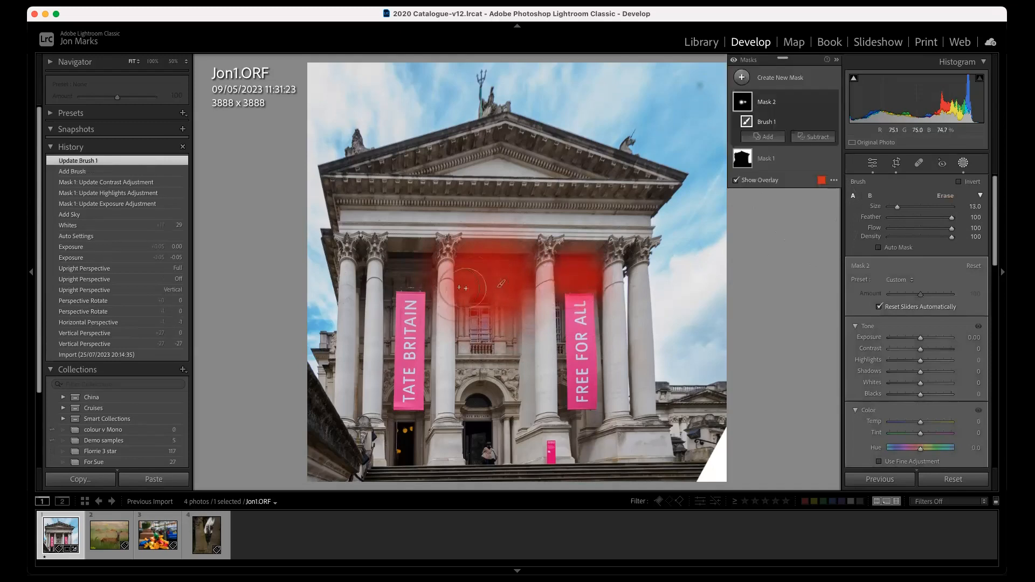
- Extend the brush mask over the shadowed wall above the Tate Britain banner and set the mask's Shadows to 60
drag(416, 273, 411, 272)
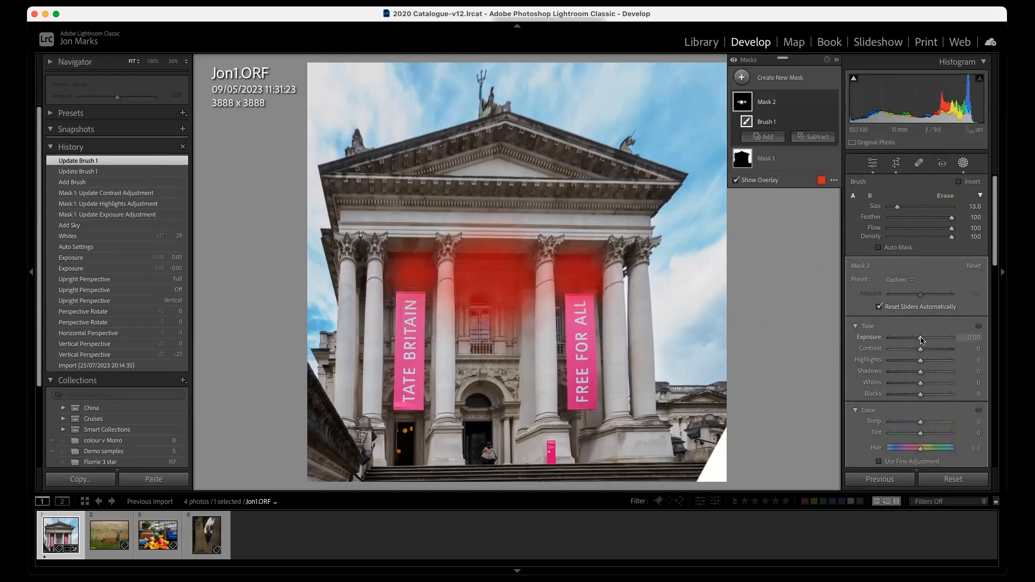
drag(921, 375, 939, 373)
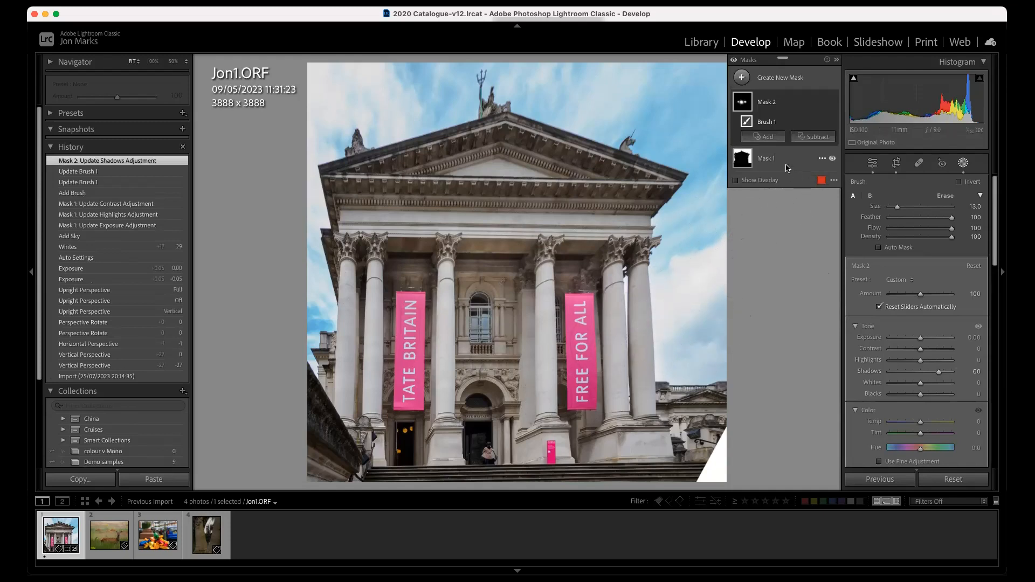
- Create another Brush mask over the two dark doorways at the steps, set its Shadows to 44, and leave masking
click(782, 80)
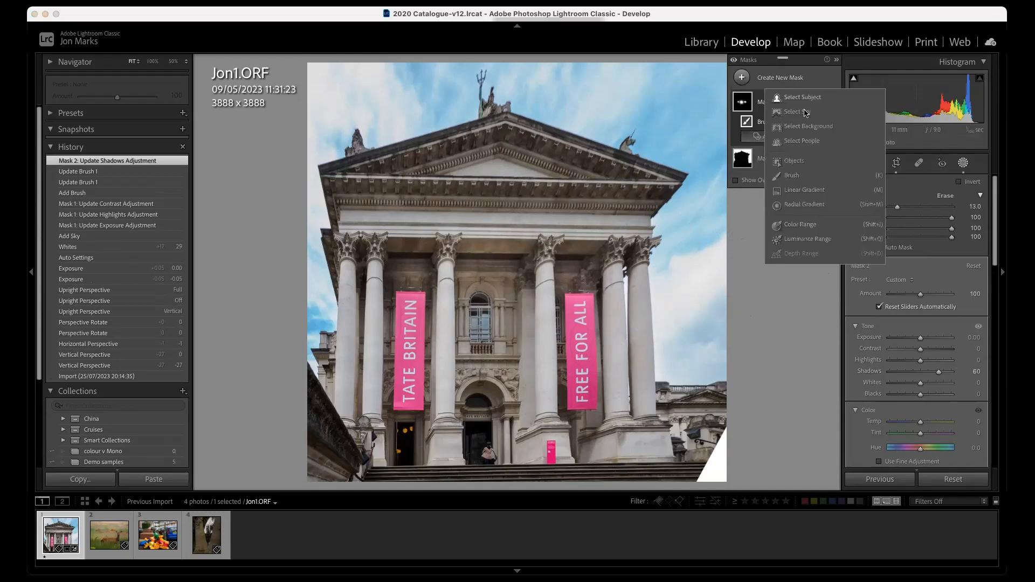
click(791, 175)
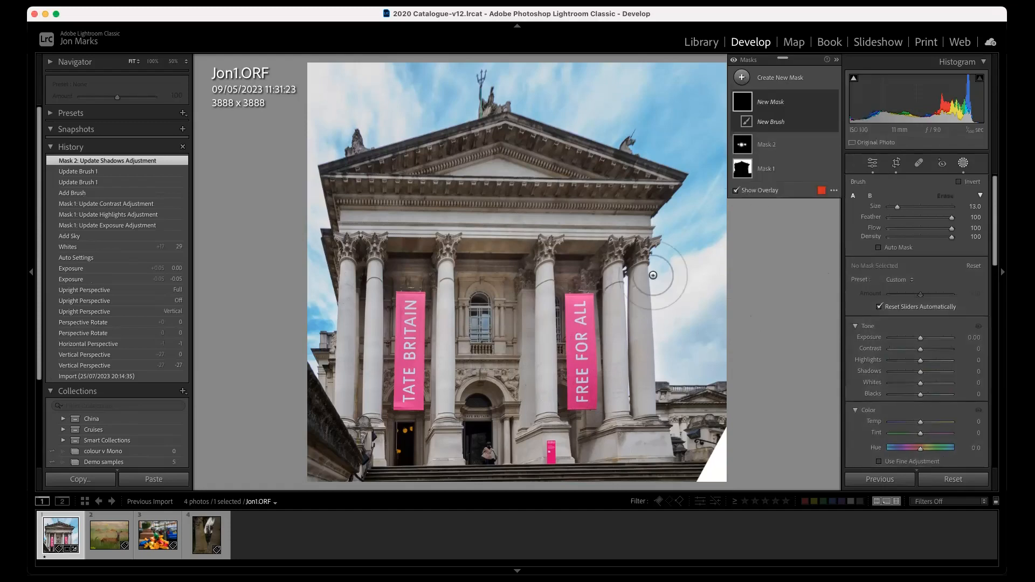
mouse_move(478, 434)
mouse_down()
mouse_move(477, 415)
mouse_move(453, 452)
mouse_move(405, 456)
mouse_up()
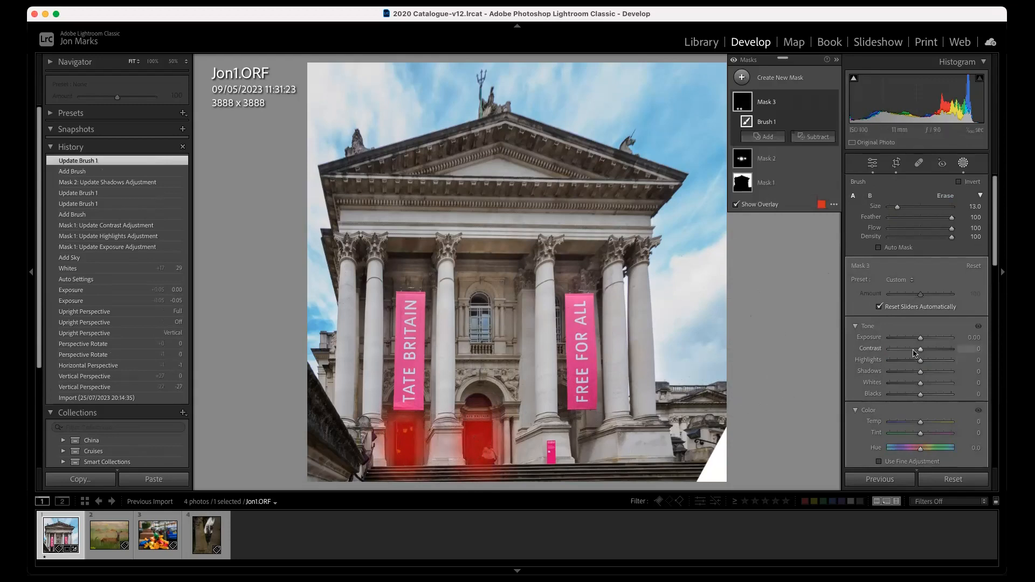
drag(921, 371, 934, 372)
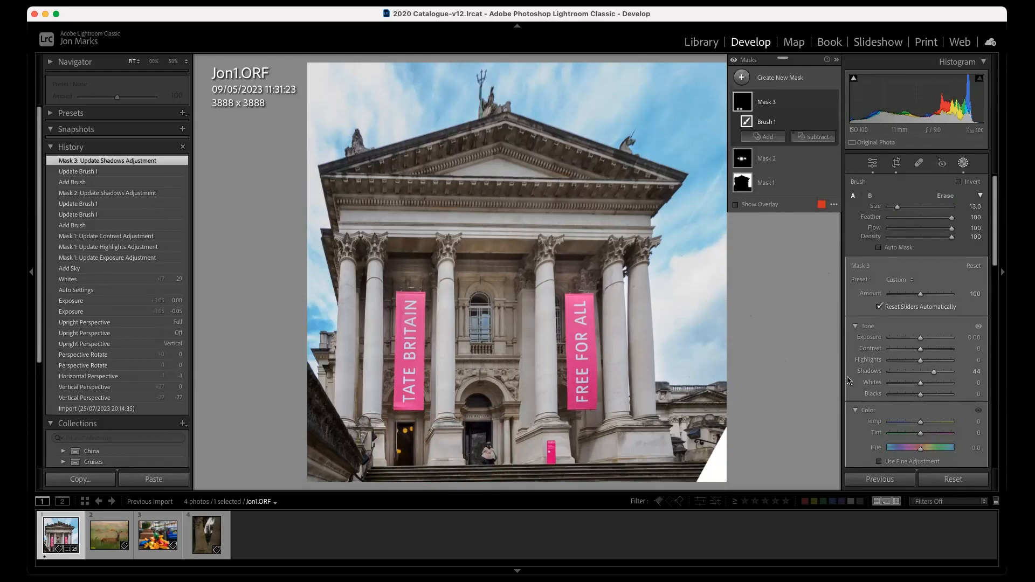
click(872, 163)
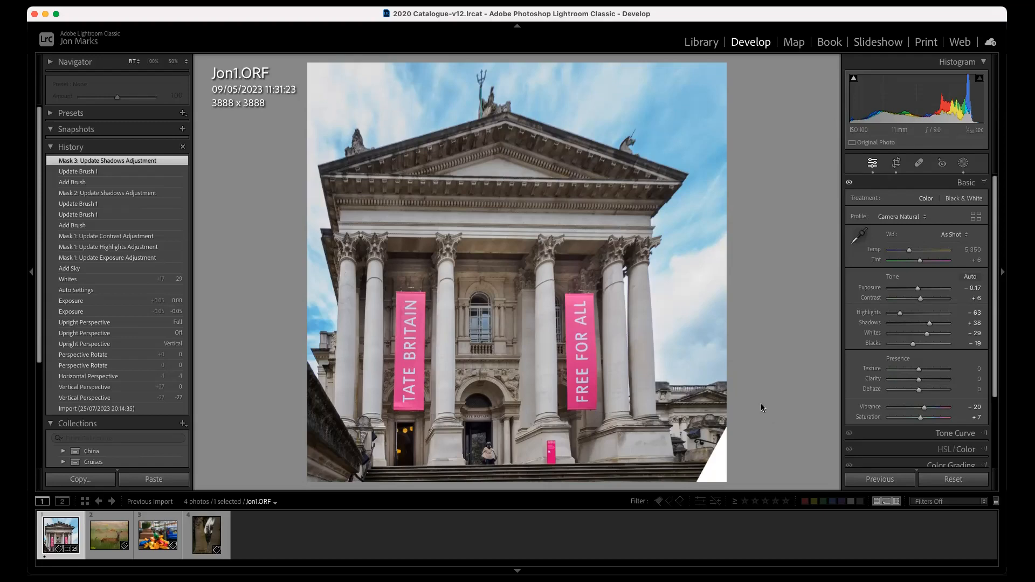
- Try to fill the white corner beside the steps using the healing tool's Remove mode with brush Size 59
click(919, 163)
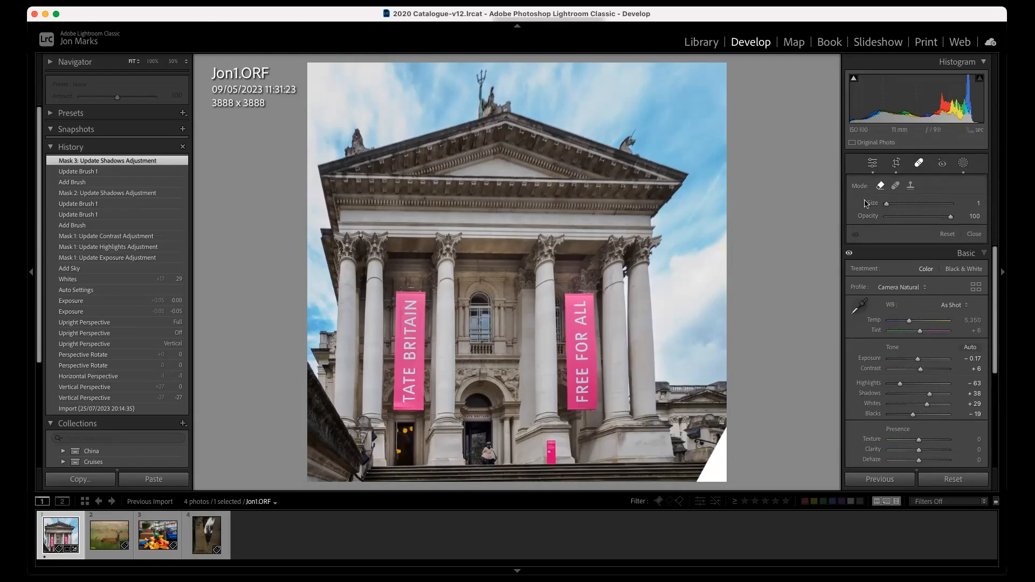
scroll(717, 451, up, 10)
drag(923, 206, 929, 204)
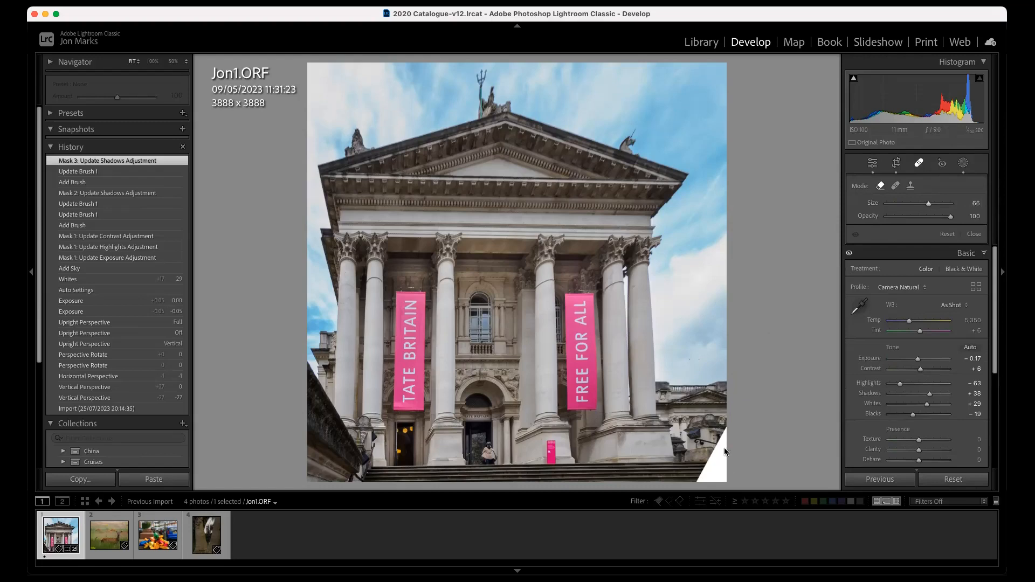
mouse_move(721, 435)
mouse_down()
mouse_move(699, 470)
mouse_move(708, 484)
mouse_move(732, 485)
mouse_move(731, 428)
mouse_up()
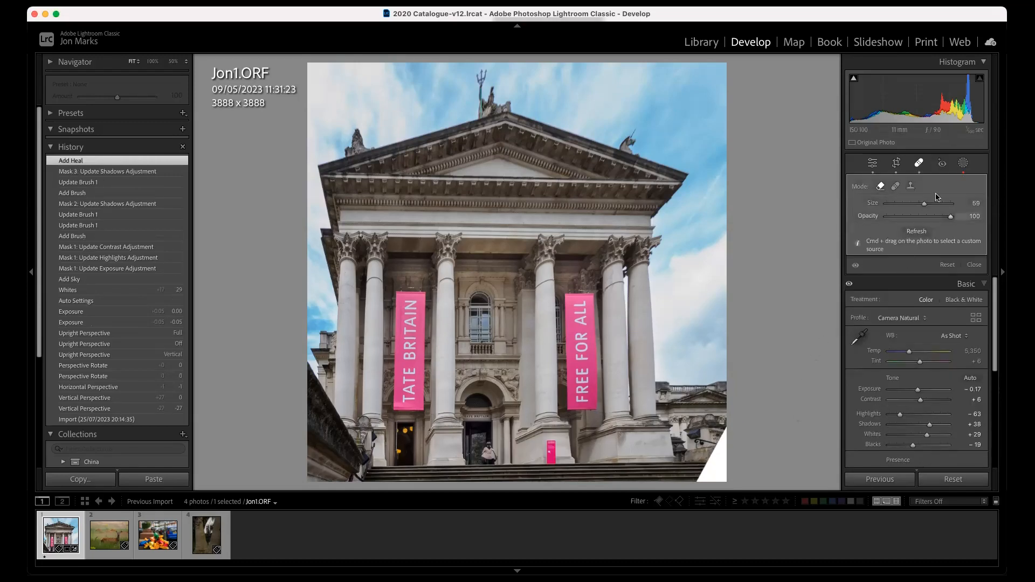
- Try to cover the white corner using healing in Clone mode with Size 77 and Feather 49, and undo the last two heals
click(942, 164)
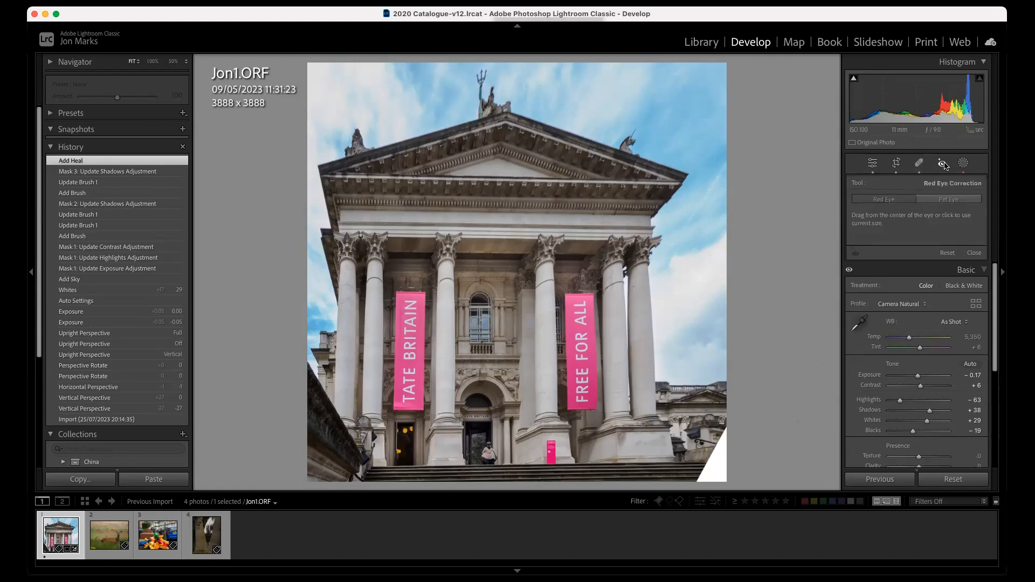
click(918, 163)
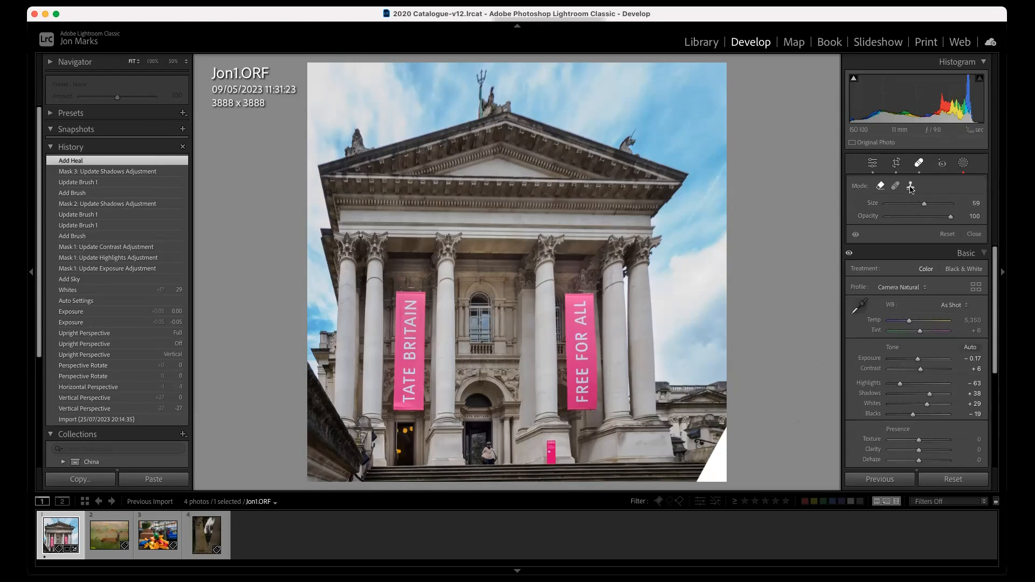
click(910, 186)
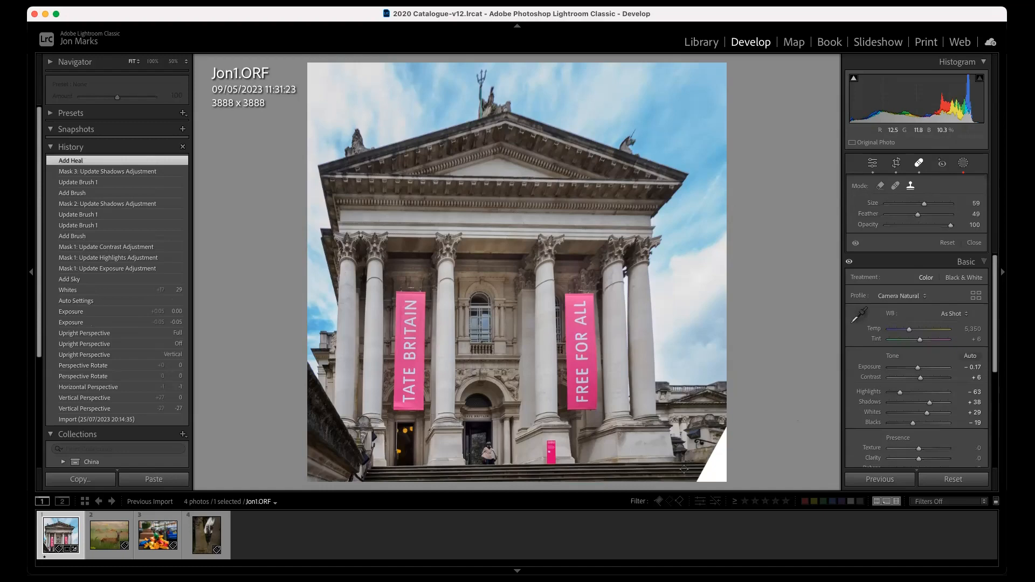
scroll(684, 469, up, 3)
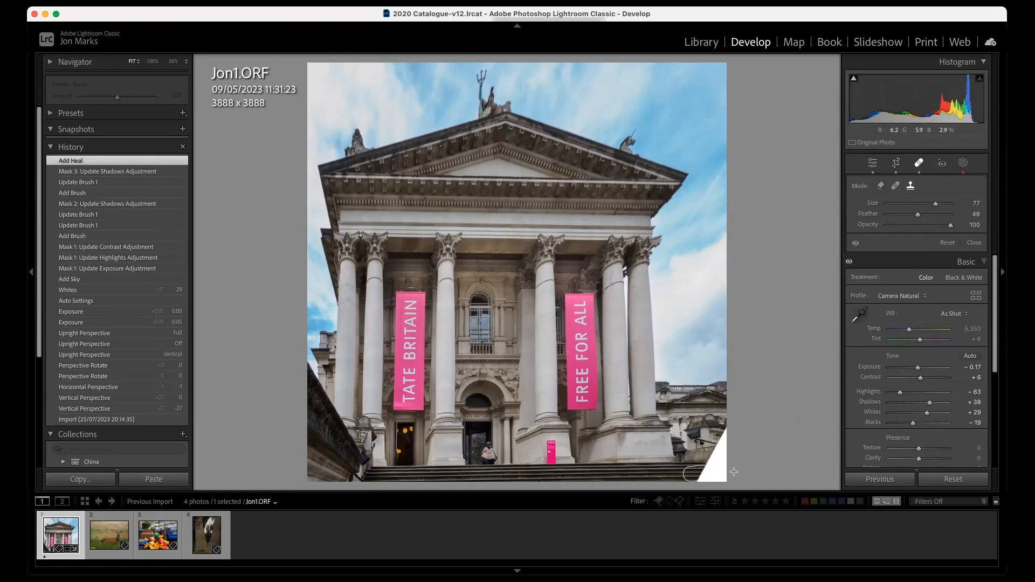
click(691, 474)
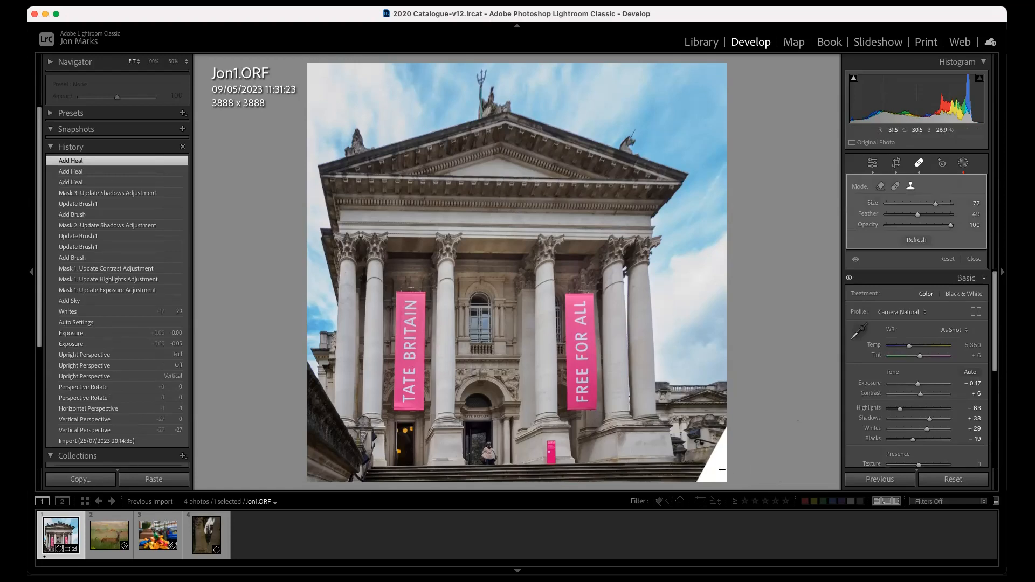
click(722, 470)
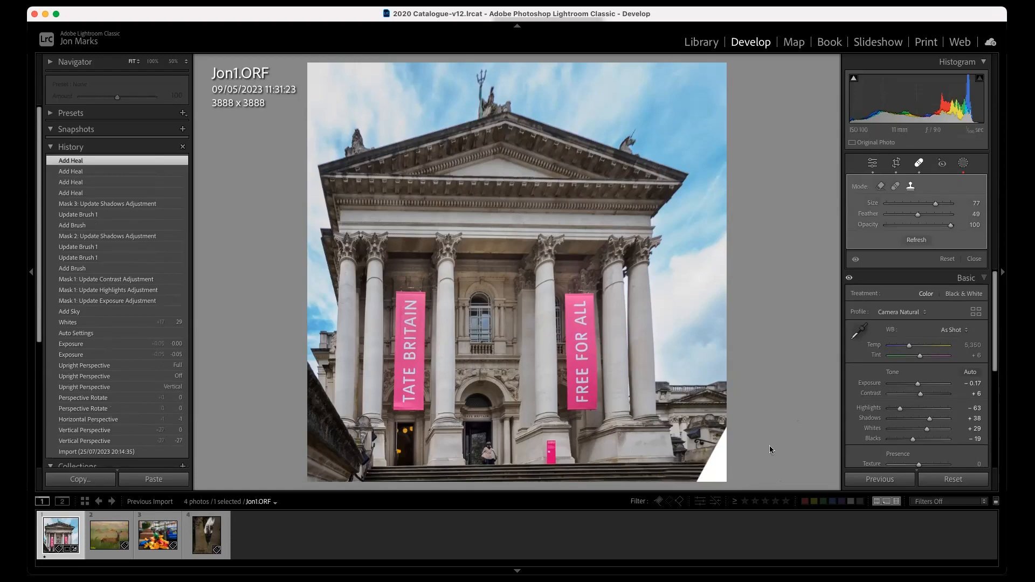
key(cmd+z)
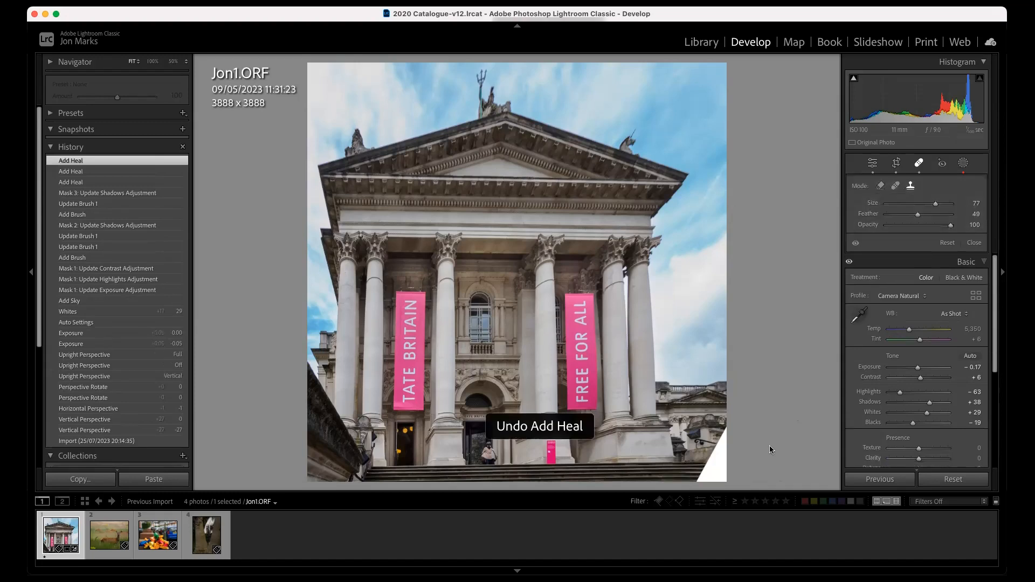
key(cmd+z)
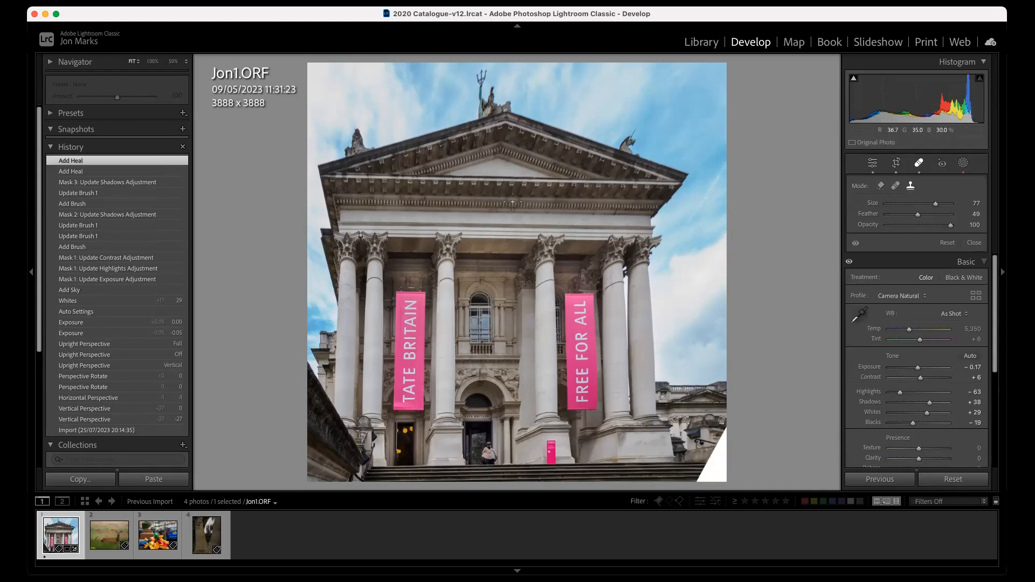
- Create a virtual copy of the deer photo Jon2.ORF and reselect the original photo
click(109, 536)
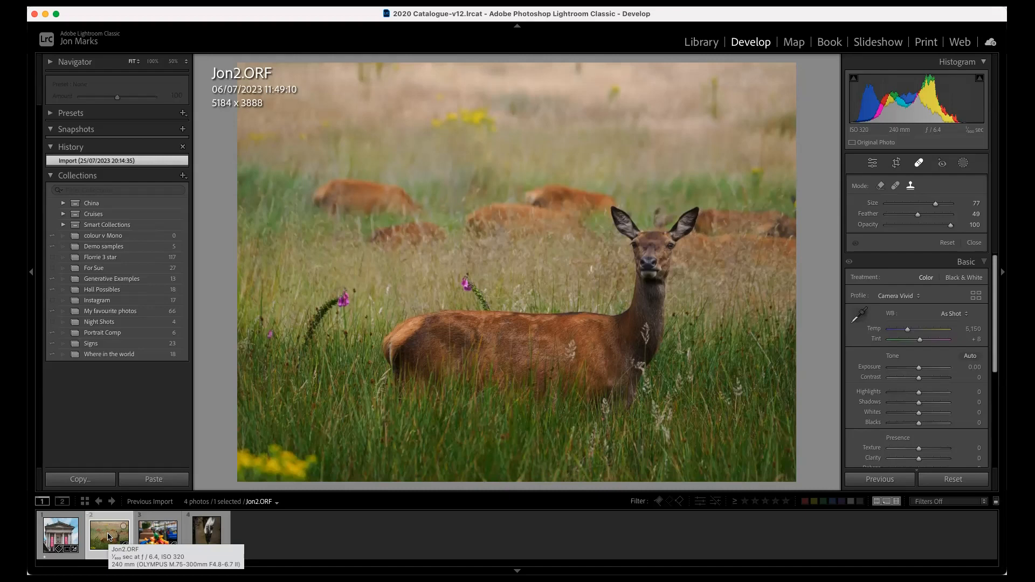
right_click(407, 344)
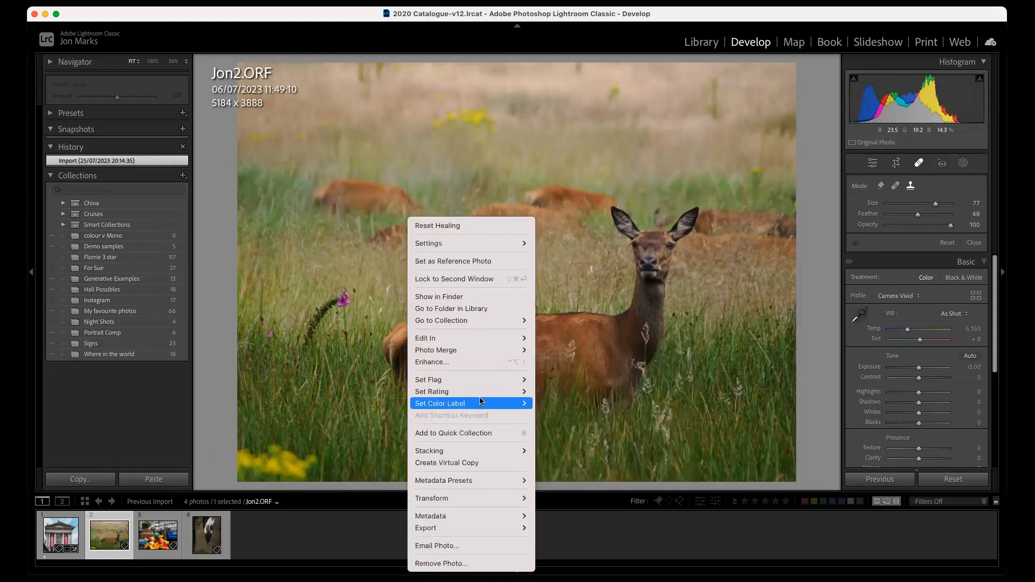
click(490, 462)
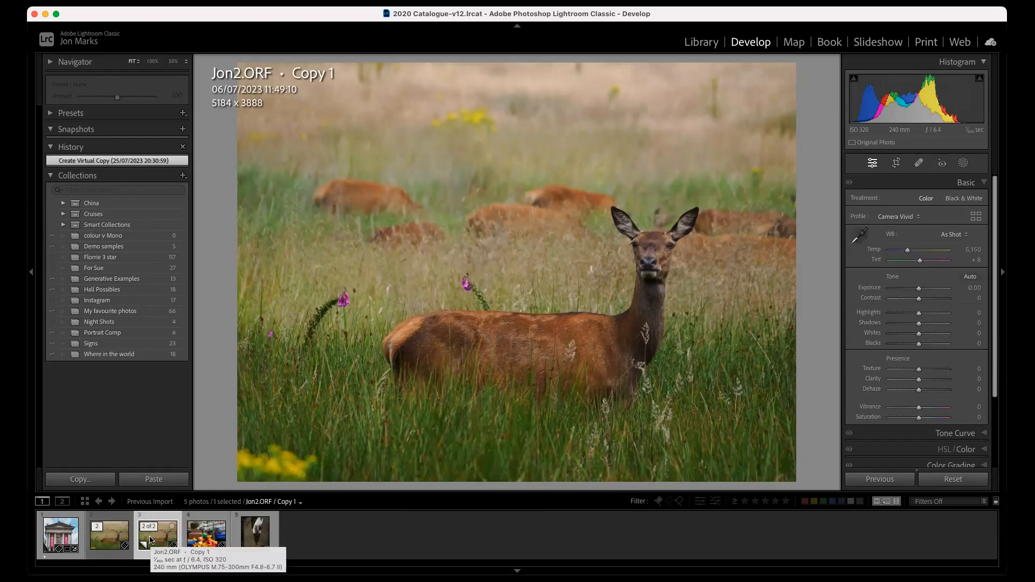
click(112, 540)
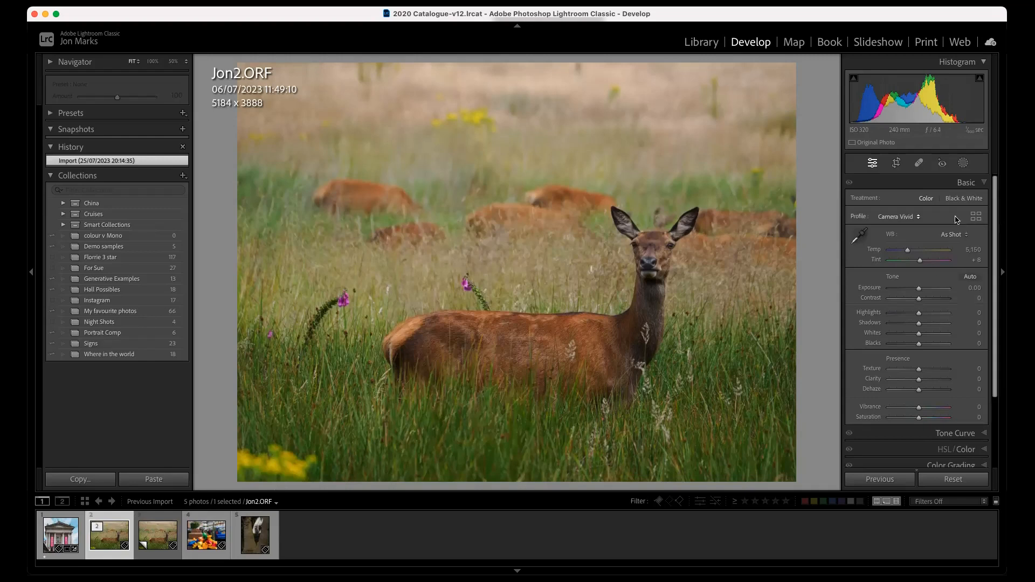
- Keep the Camera Vivid profile for the deer photo and apply Auto tone settings
click(900, 218)
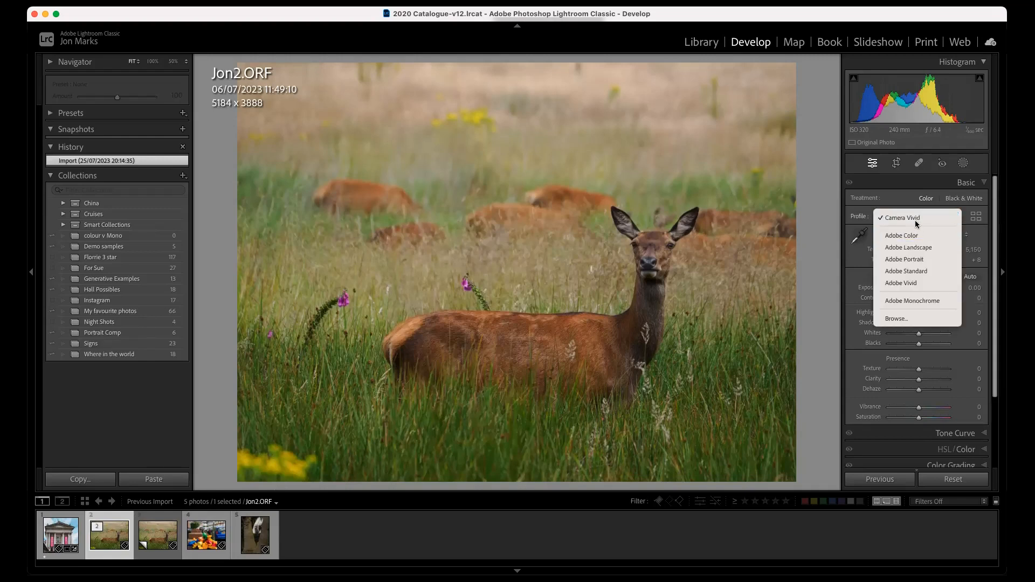
click(910, 218)
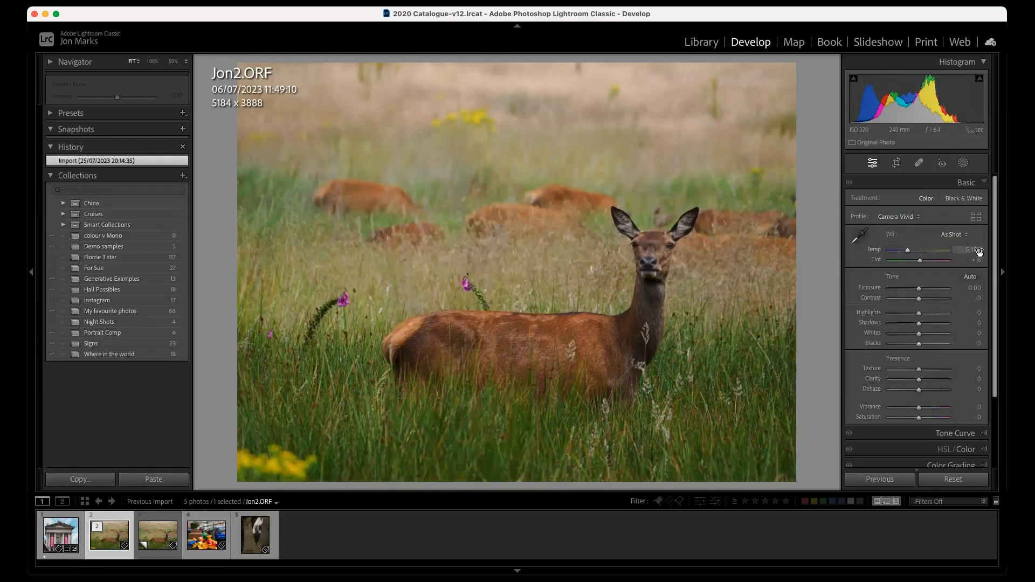
click(970, 276)
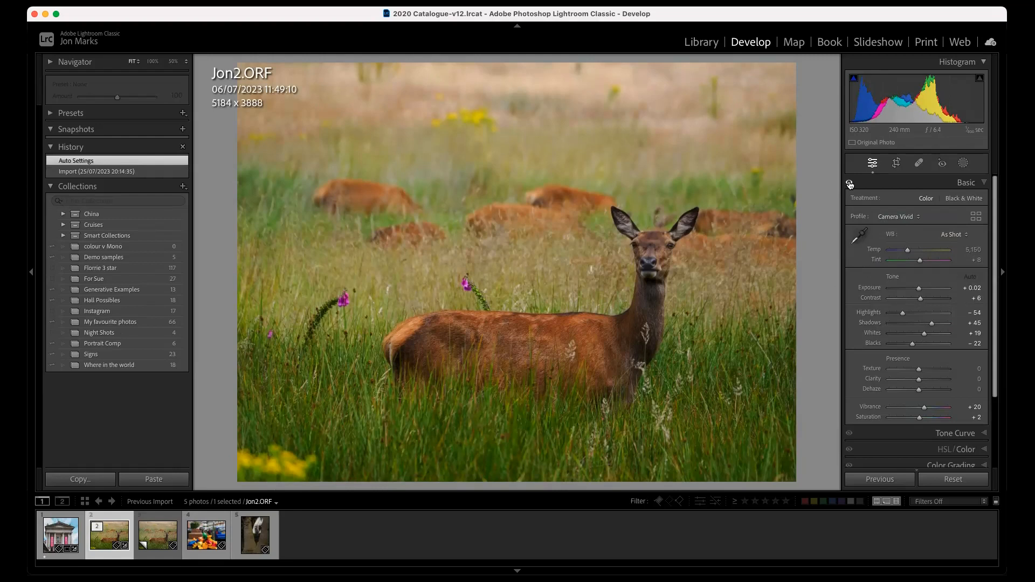
- Examine the deer photo's Metadata in the Library module and return to the Develop module
click(701, 42)
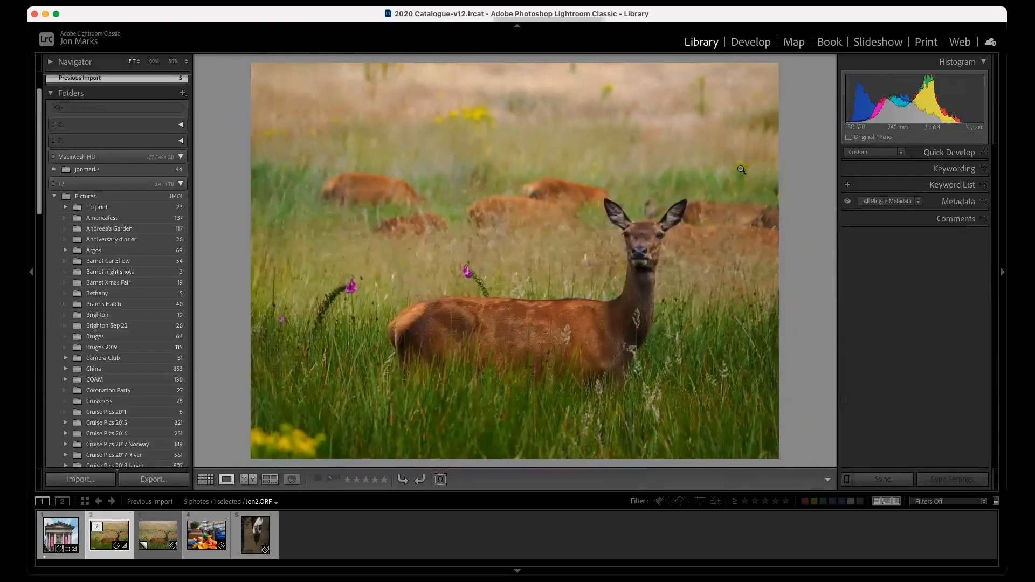
click(982, 203)
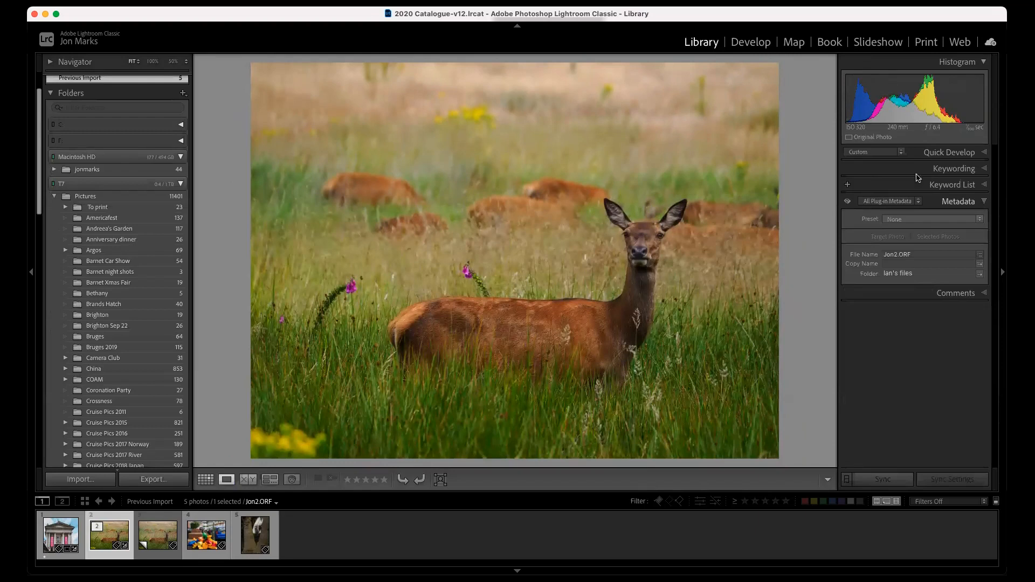
click(757, 45)
- Enable Profile Corrections in the deer photo's Lens Corrections and keep the Setup at Default
scroll(948, 327, down, 3)
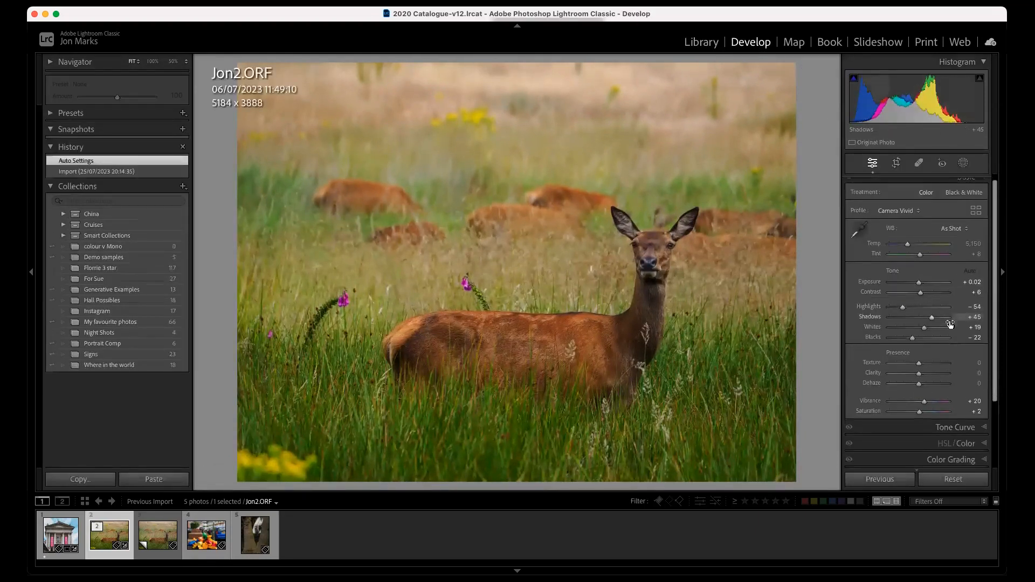
click(982, 406)
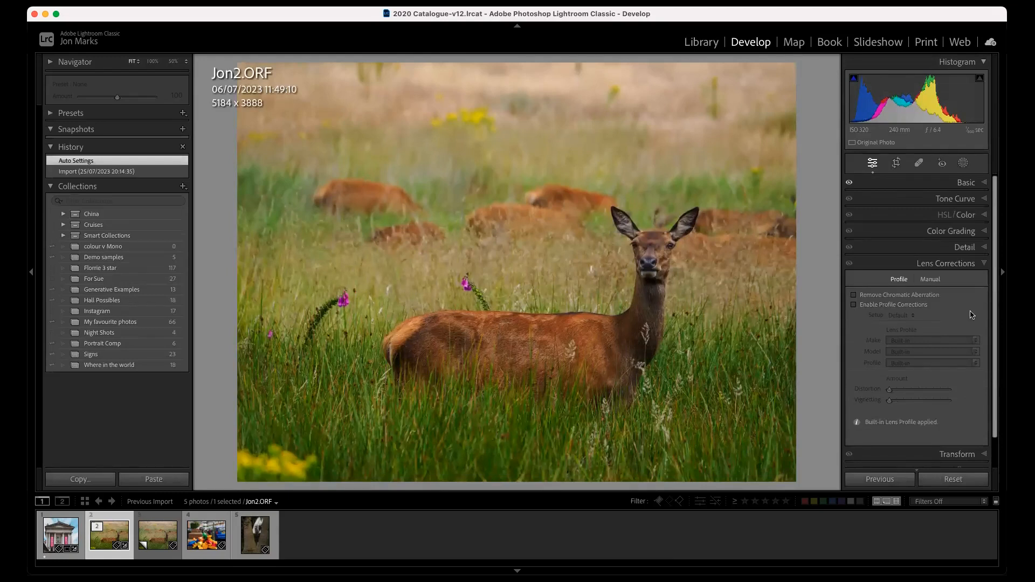
click(854, 305)
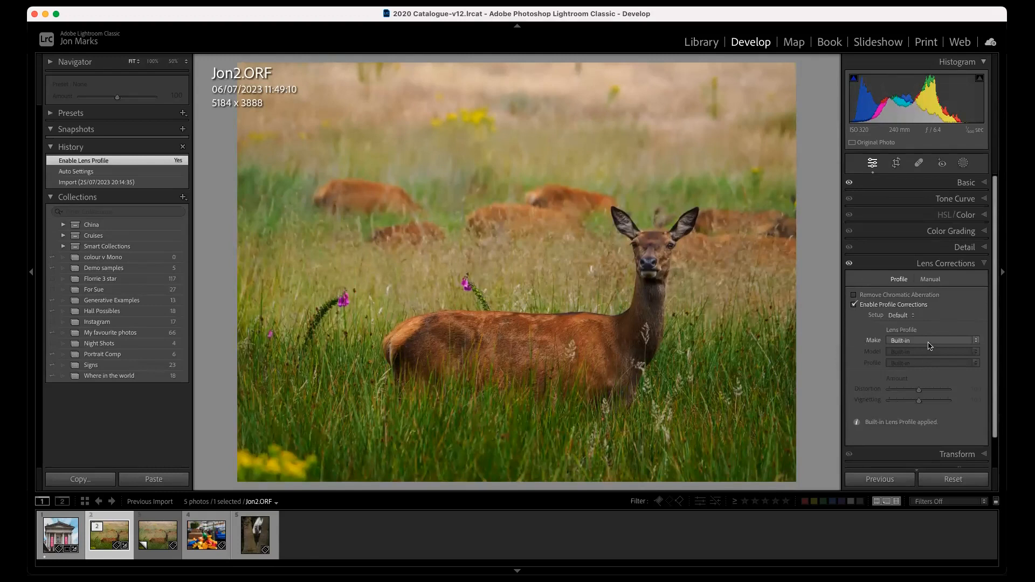
click(901, 317)
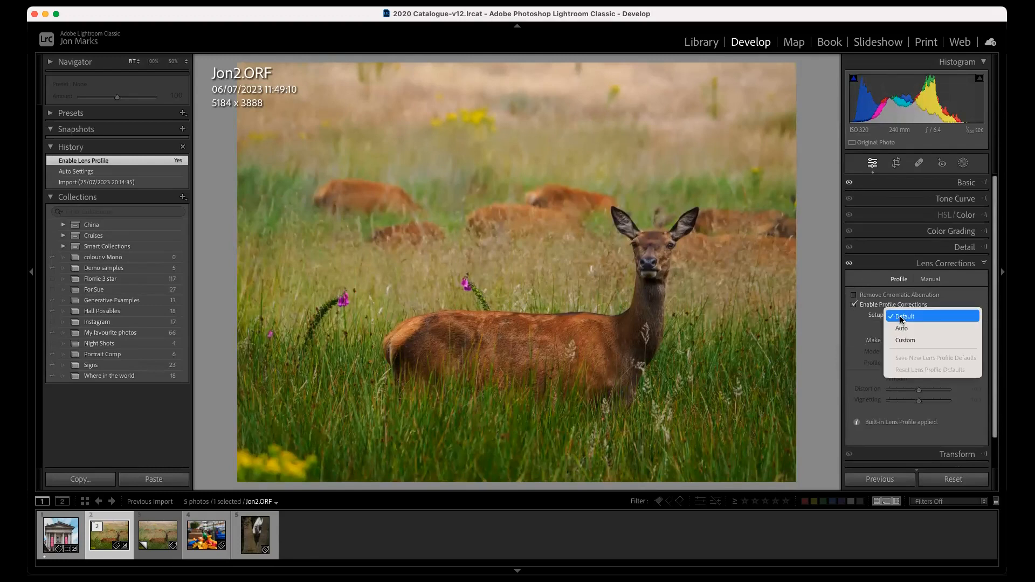
click(900, 318)
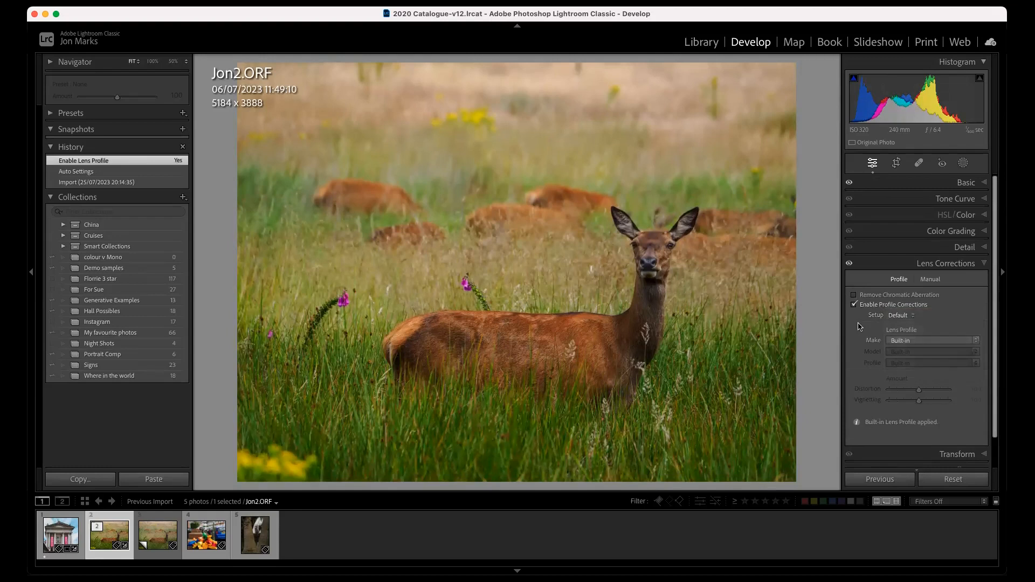
- Look through the available lens profile makes and keep the Built-in option
click(914, 343)
scroll(927, 506, down, 10)
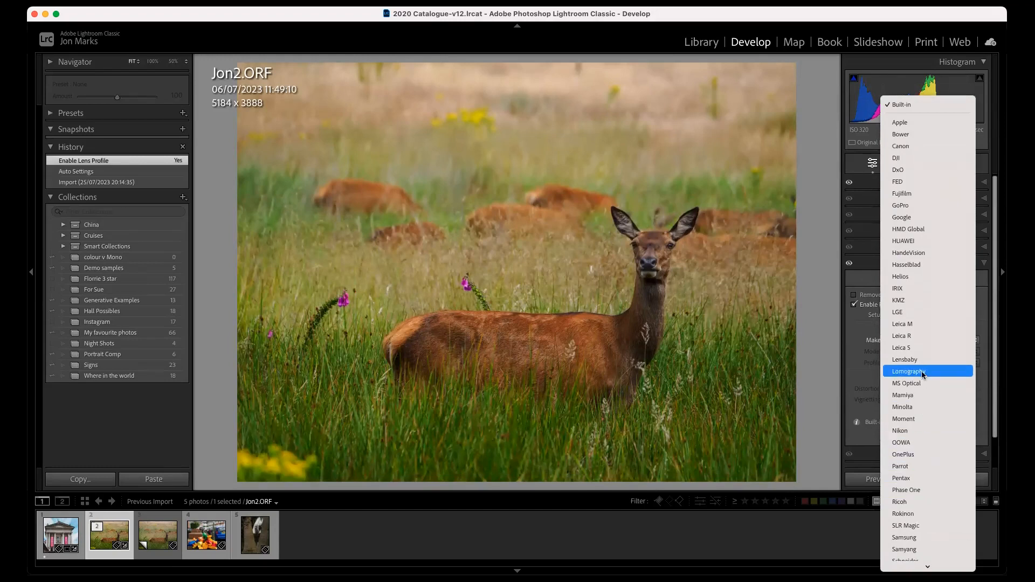
scroll(927, 525, down, 5)
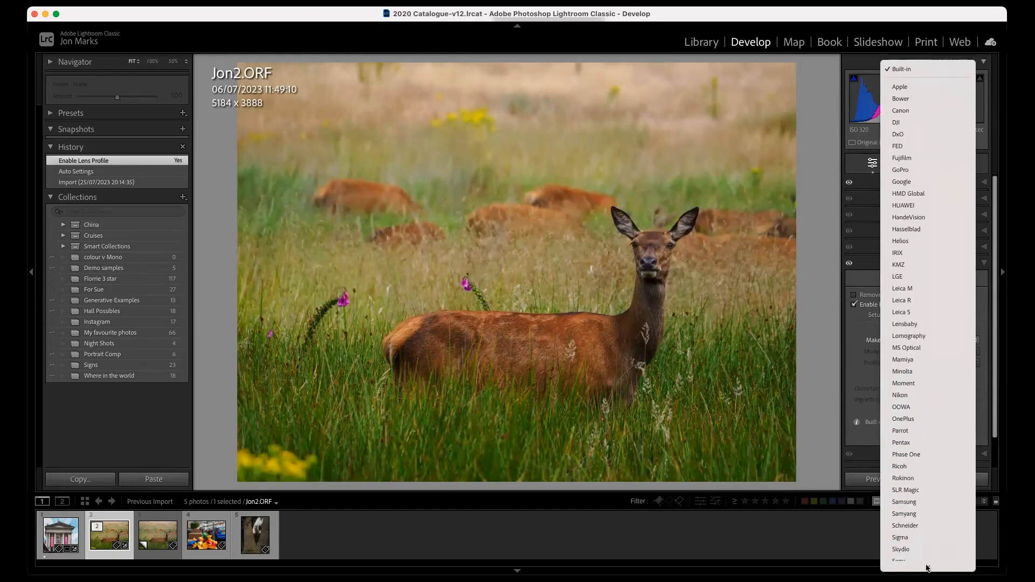
click(724, 394)
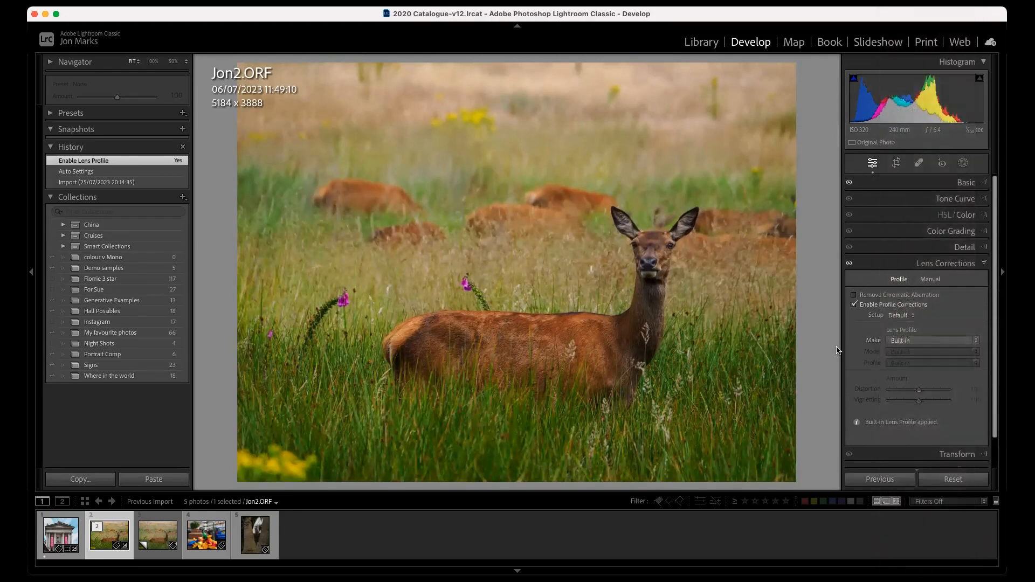
- Set the deer photo's Saturation to -6 and Clarity to +32 in the Basic adjustments
click(966, 183)
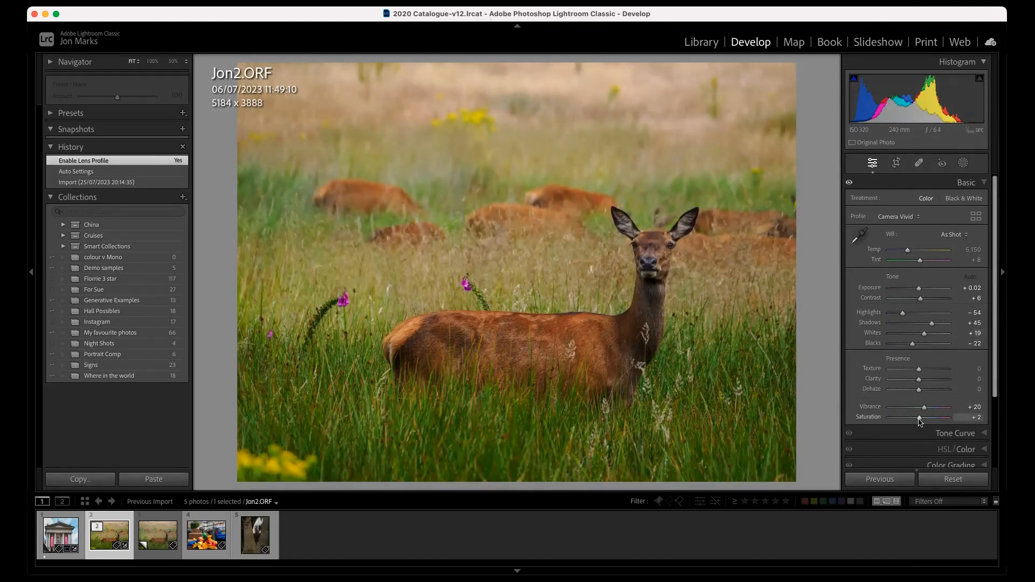
drag(919, 420, 916, 419)
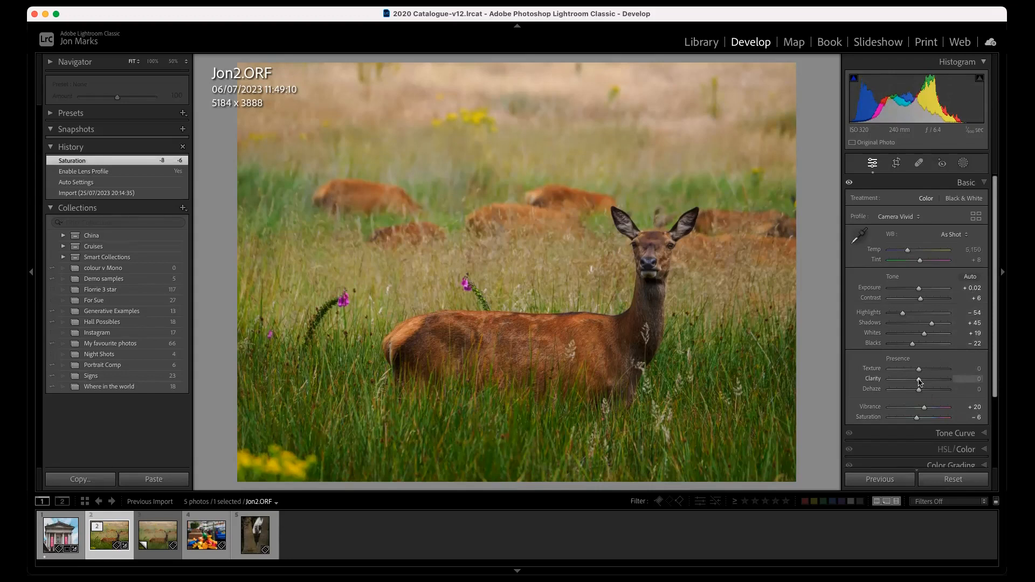
drag(919, 382, 927, 380)
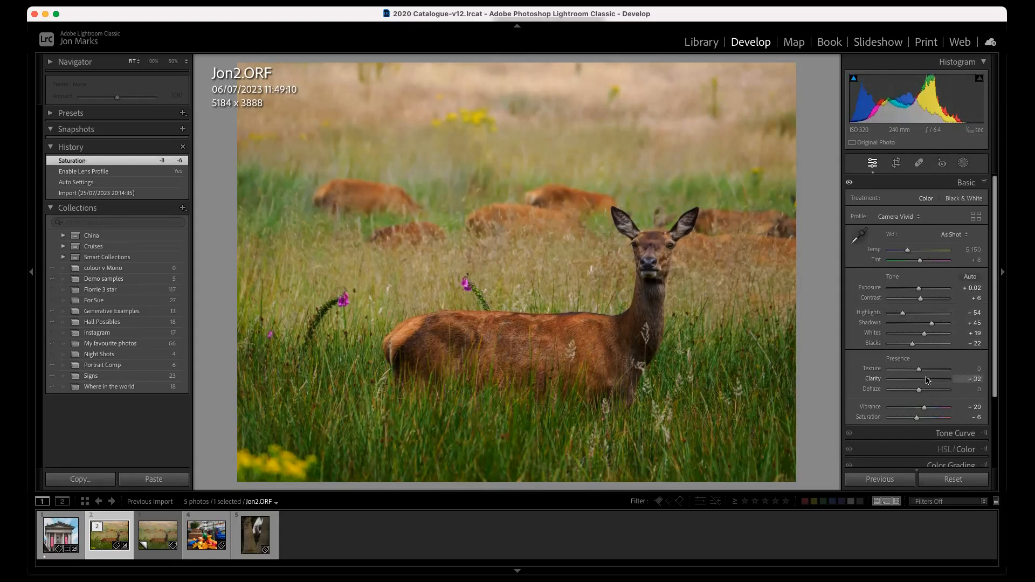
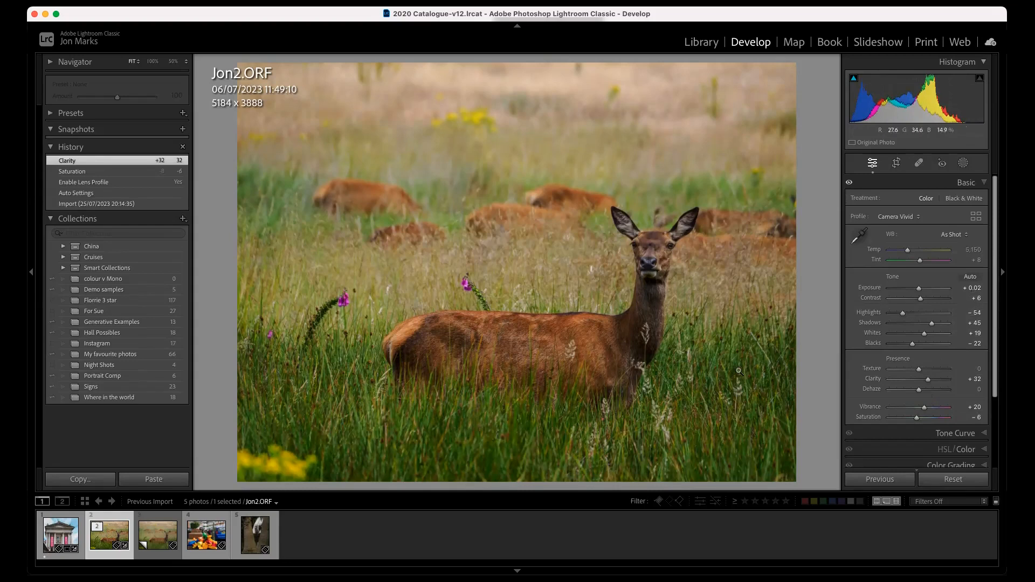
- Add a linear gradient mask from the photo's upper edge down to about mid-height, set its Exposure to -0.77 and compare it on and off
click(963, 163)
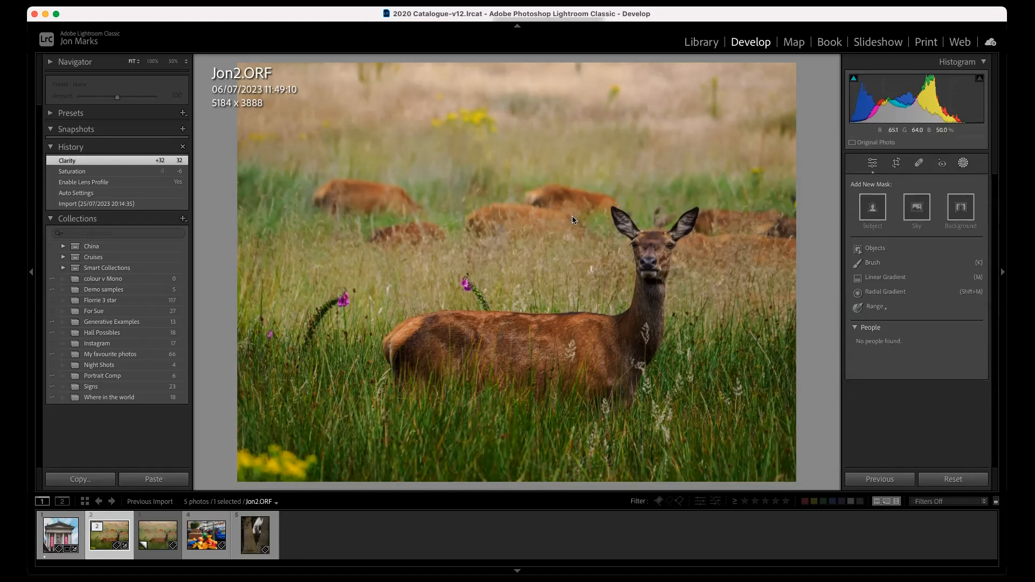
click(895, 277)
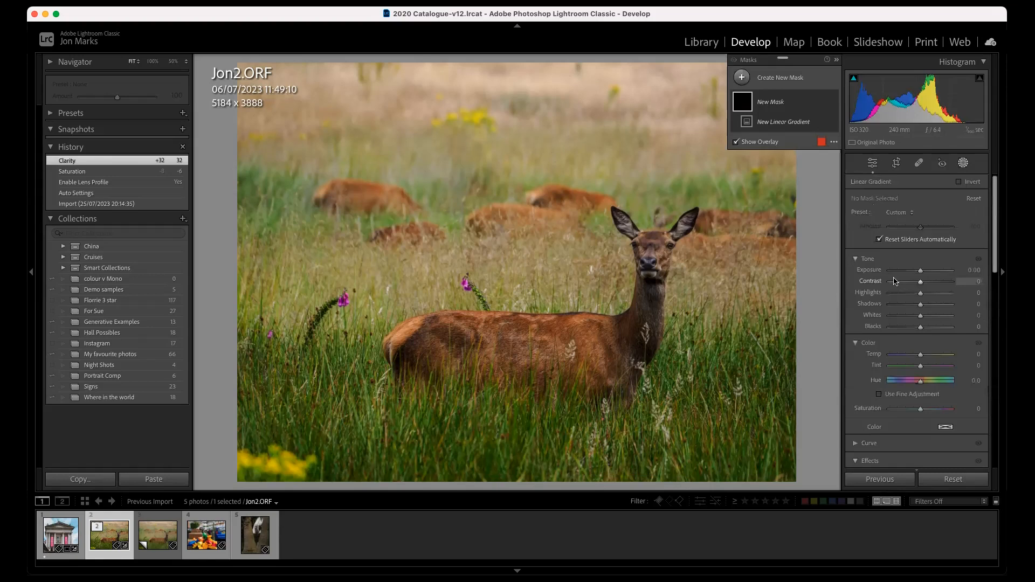
drag(546, 62, 549, 271)
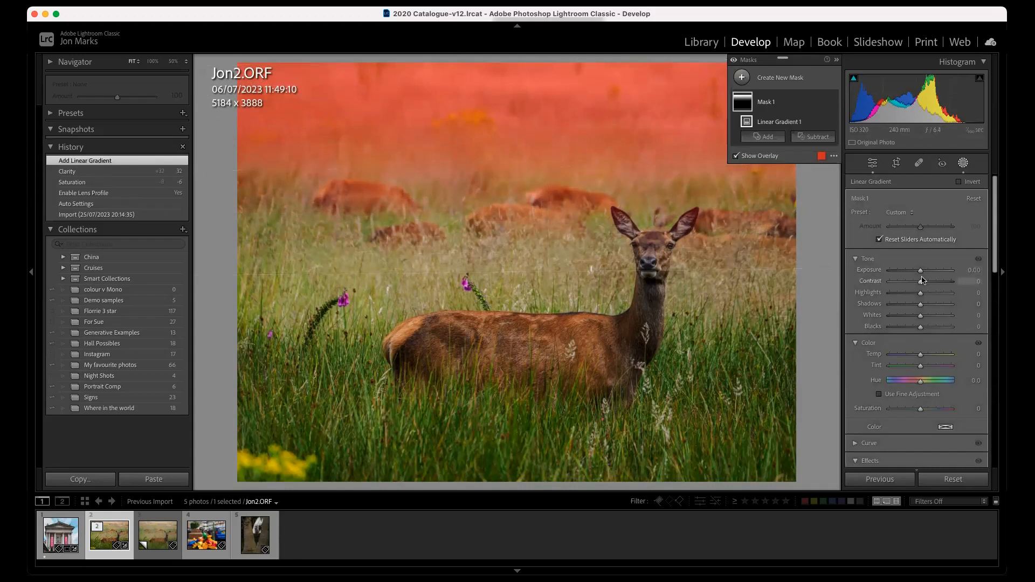
drag(922, 273, 916, 274)
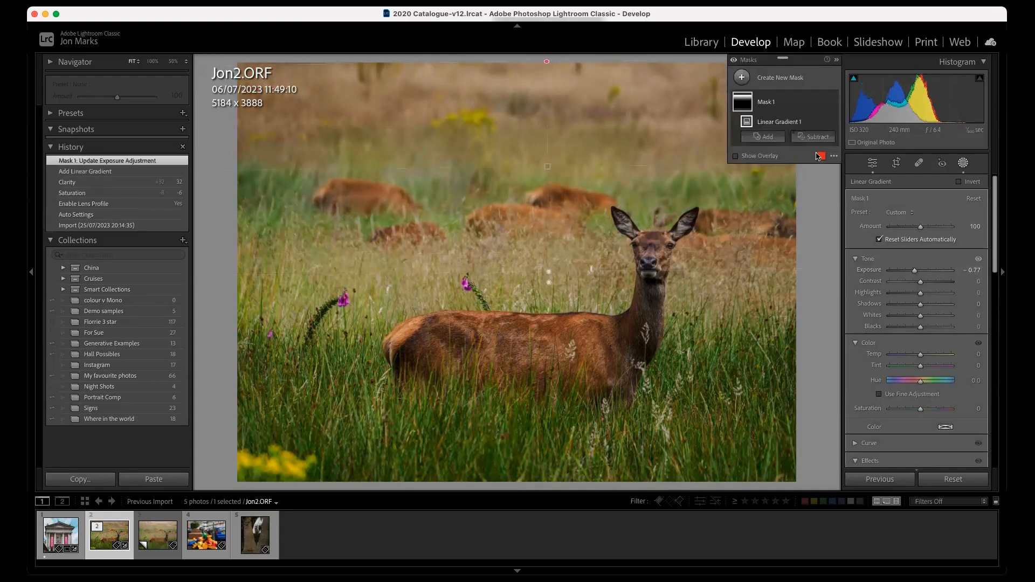
click(832, 102)
click(831, 102)
click(832, 102)
click(832, 102)
- Create a Select Subject mask and subtract the background deer and the purple flowers from it with a brush
click(797, 79)
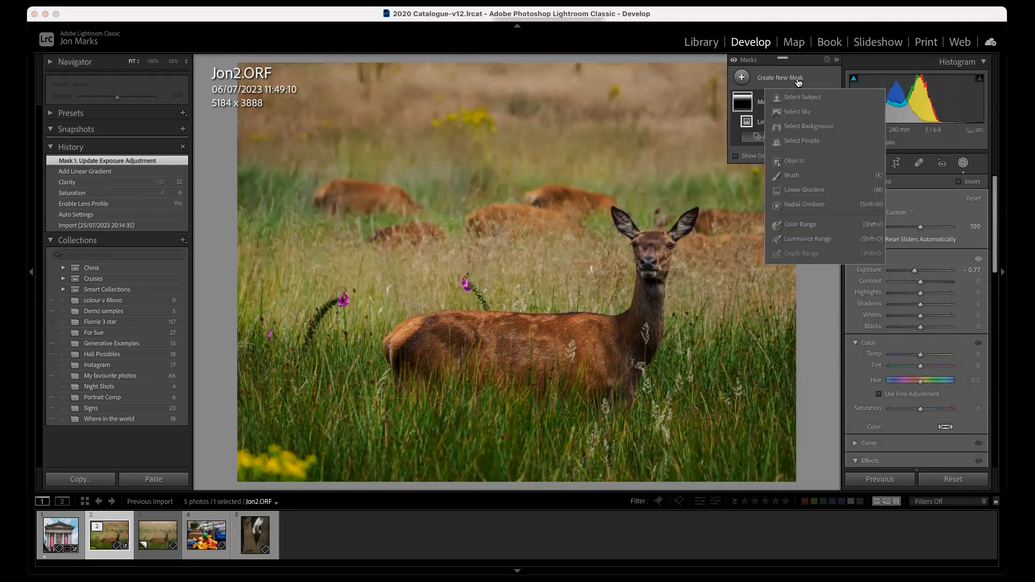
click(802, 97)
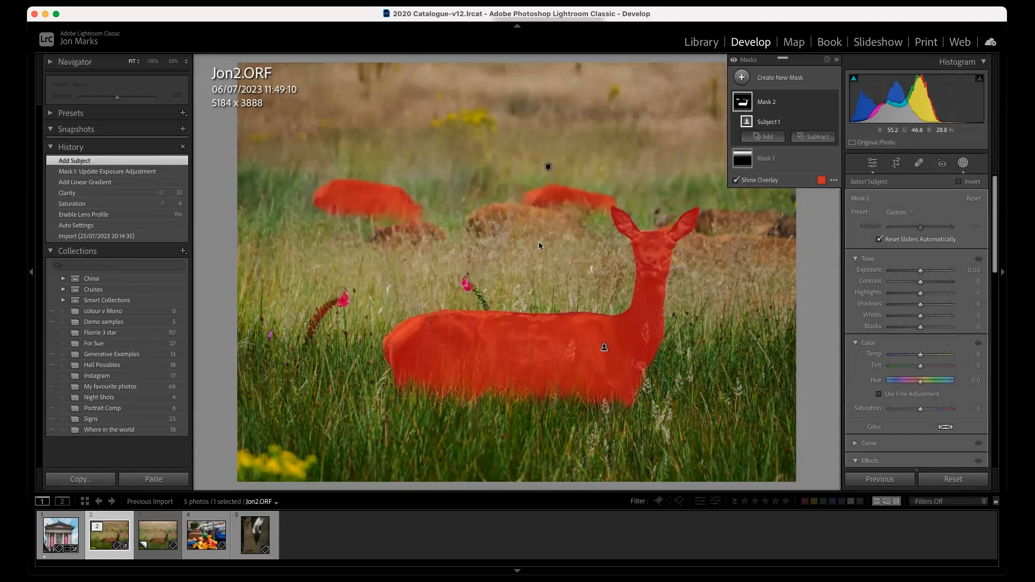
click(817, 138)
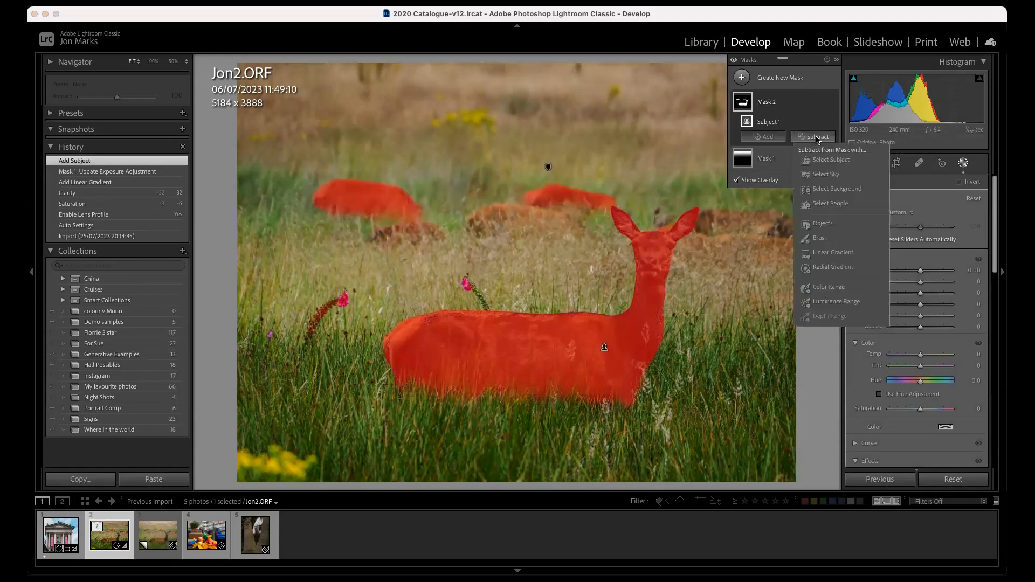
click(828, 242)
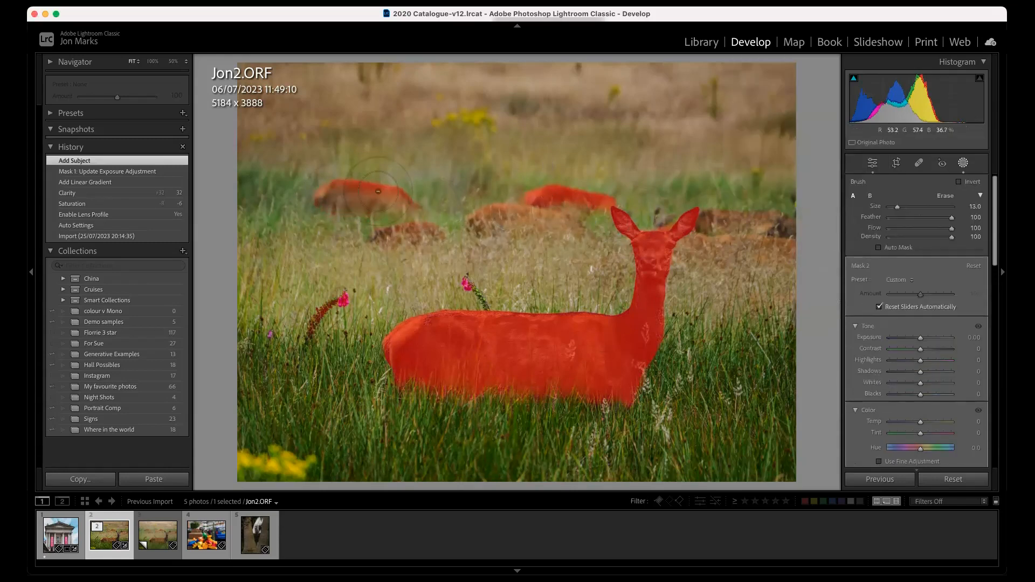
drag(527, 195, 600, 183)
mouse_move(468, 280)
mouse_down()
mouse_move(403, 274)
mouse_move(290, 309)
mouse_move(312, 257)
mouse_up()
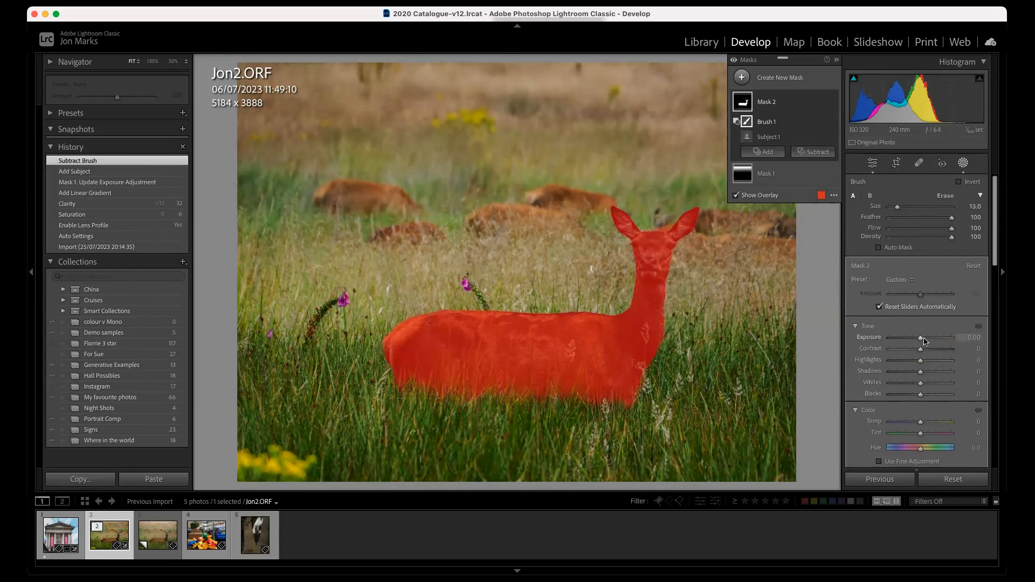
- Set the deer mask's Exposure to 0.45, Shadows to 21 and Clarity to 12, compare it on and off, and leave masking
drag(920, 341, 925, 374)
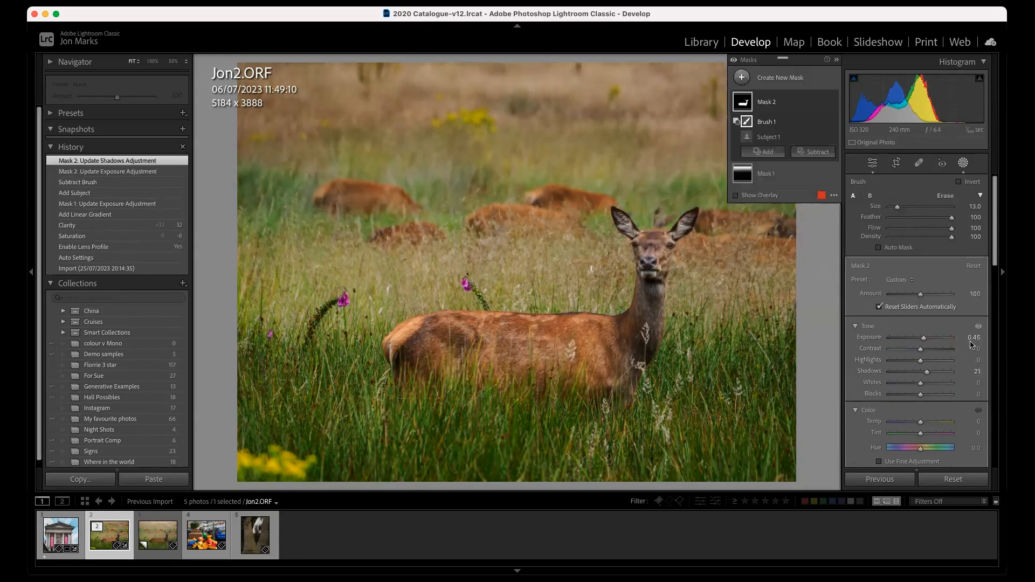
scroll(905, 416, down, 5)
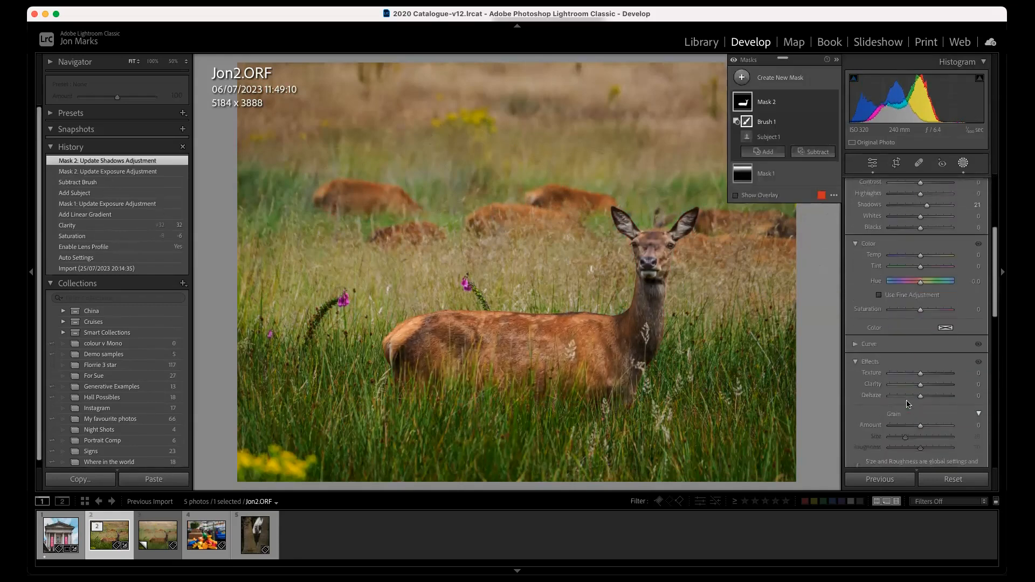
drag(921, 386, 925, 387)
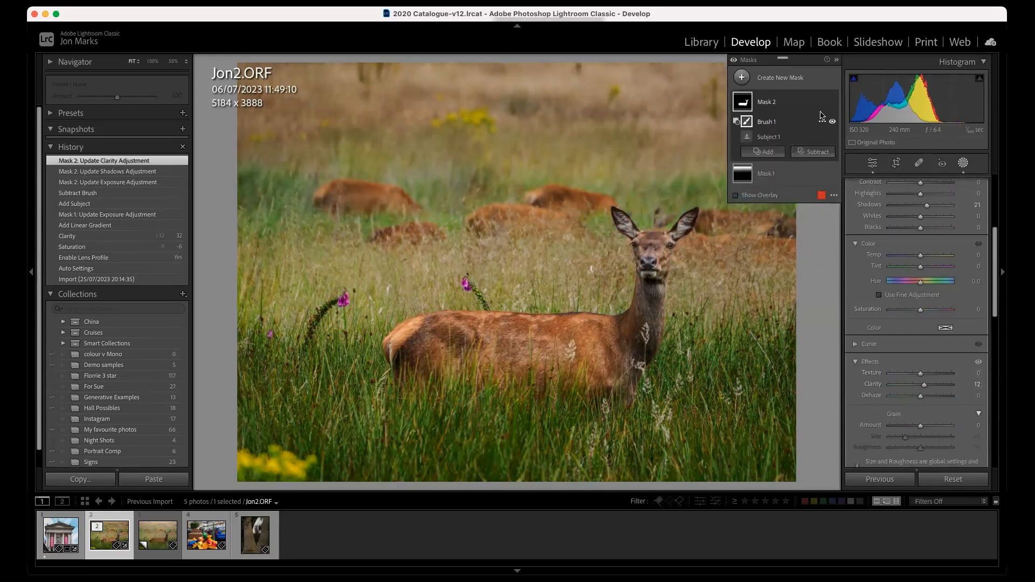
click(833, 102)
click(833, 102)
click(833, 101)
click(833, 102)
click(872, 163)
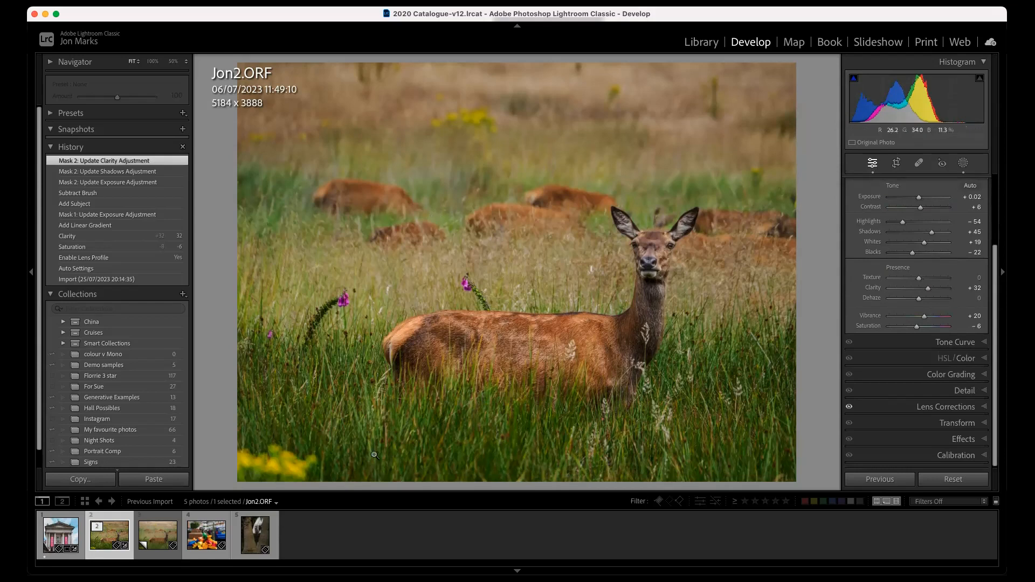
- Select the deer photo's virtual copy and convert it to Black & White
click(164, 533)
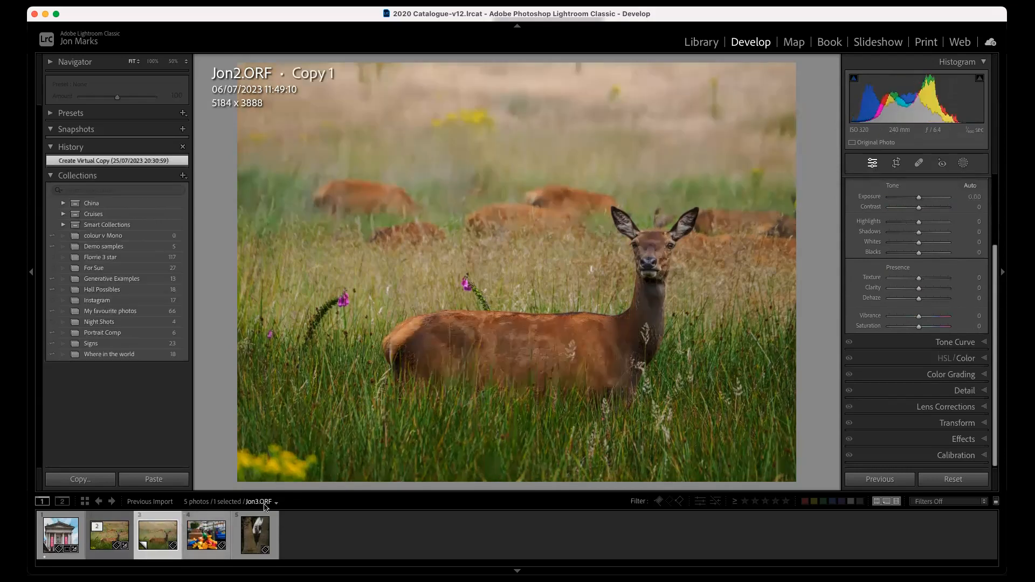
scroll(959, 291, up, 5)
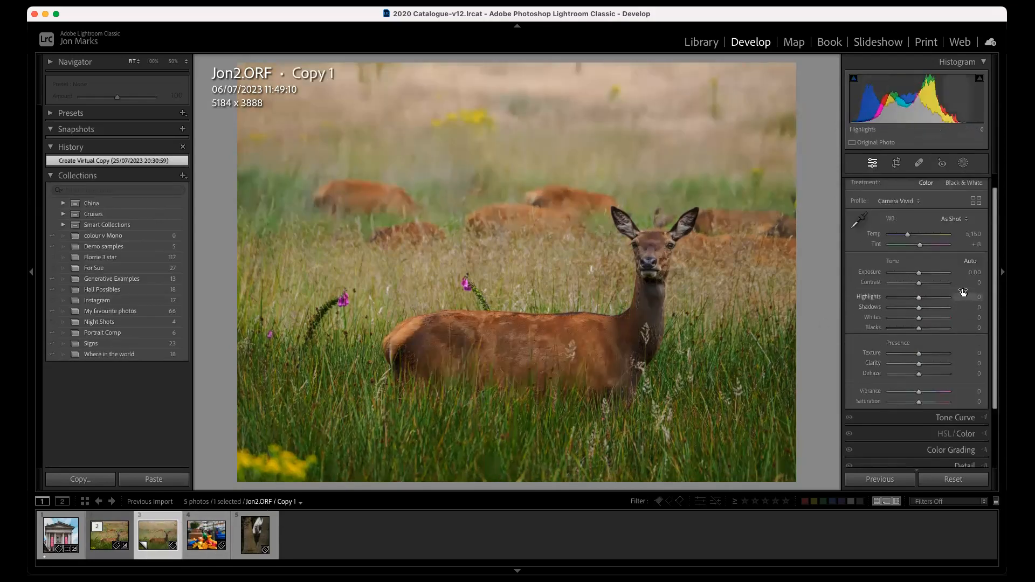
click(963, 199)
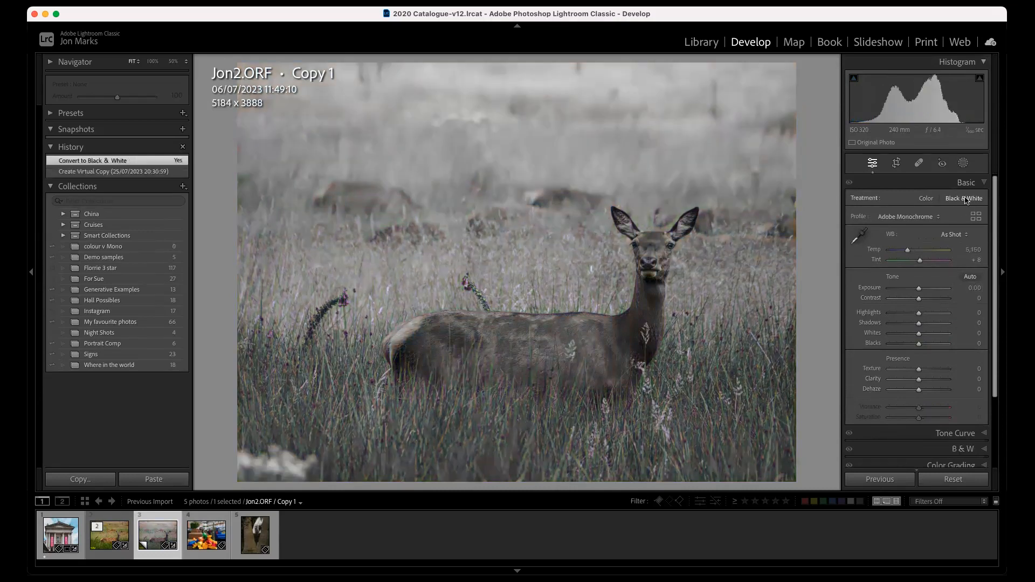
- Preview the B&W profiles in the Profile Browser, apply B&W 06 to the virtual copy and close the browser
click(975, 218)
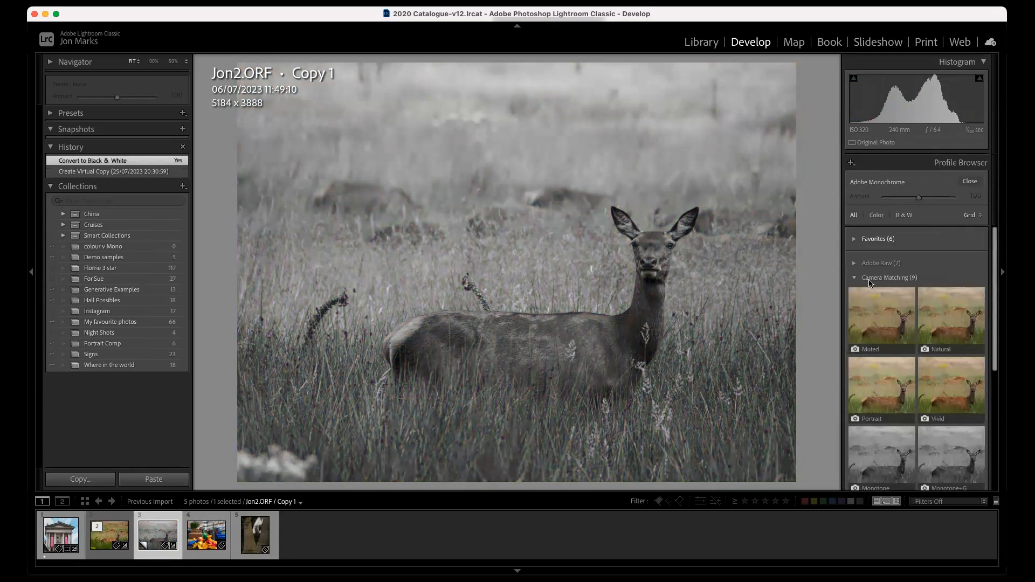
click(851, 276)
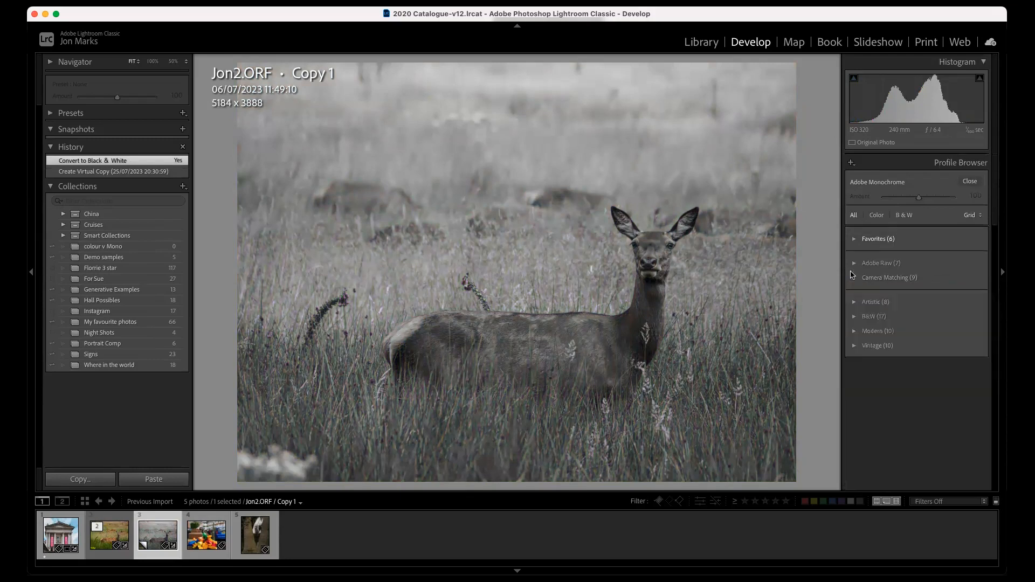
click(854, 318)
scroll(871, 338, down, 1)
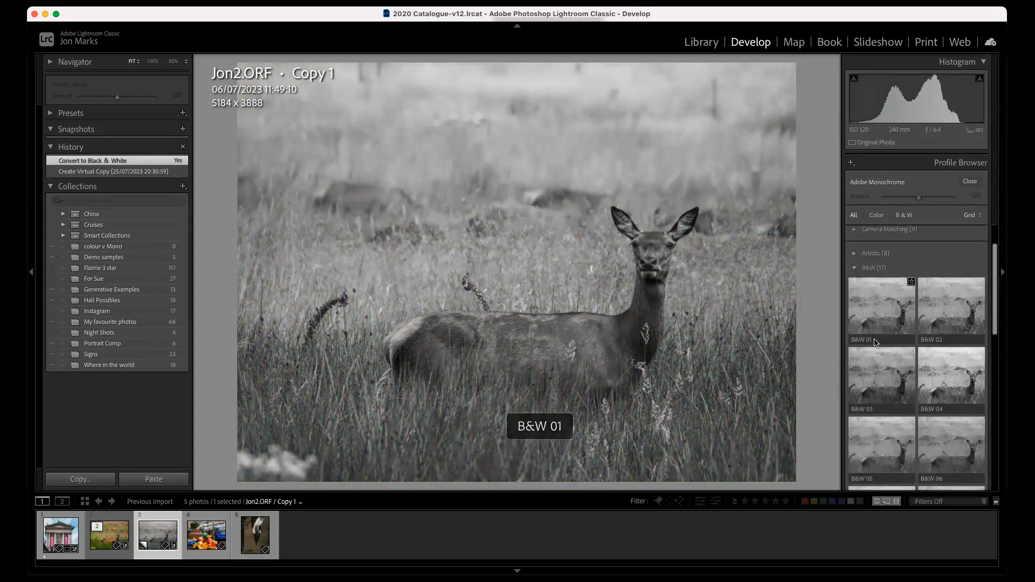
scroll(873, 339, down, 1)
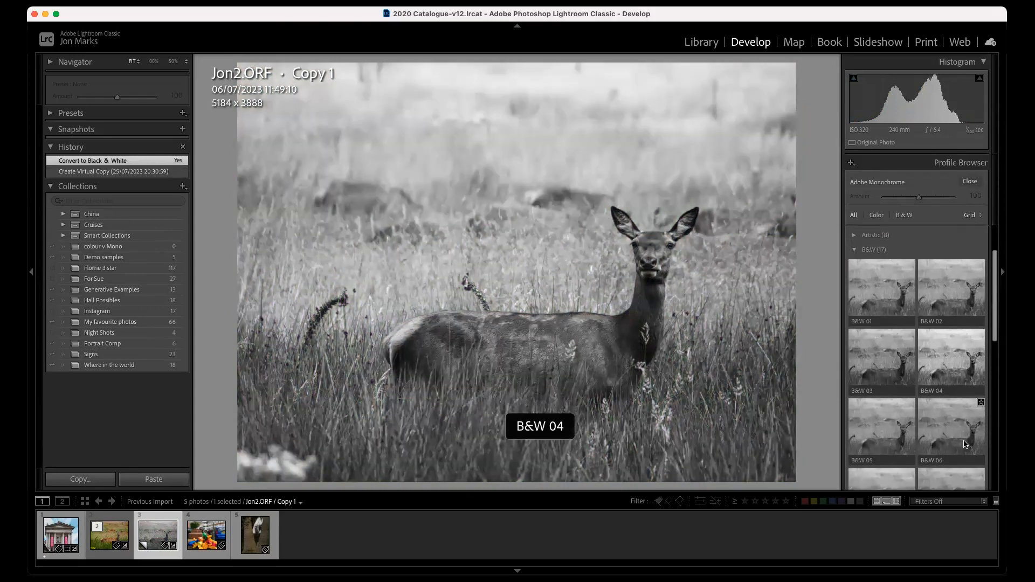
scroll(890, 415, down, 4)
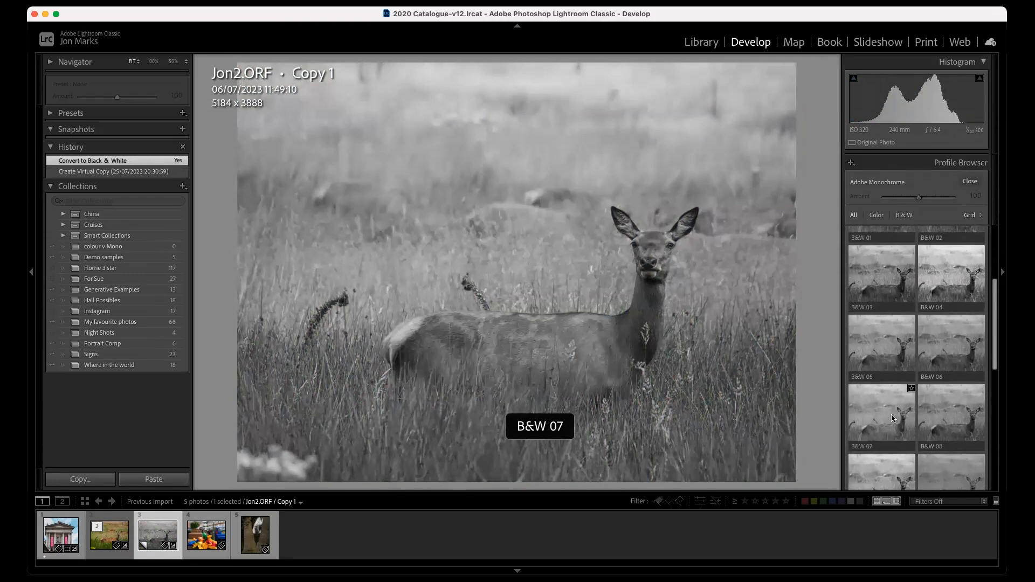
scroll(957, 461, down, 3)
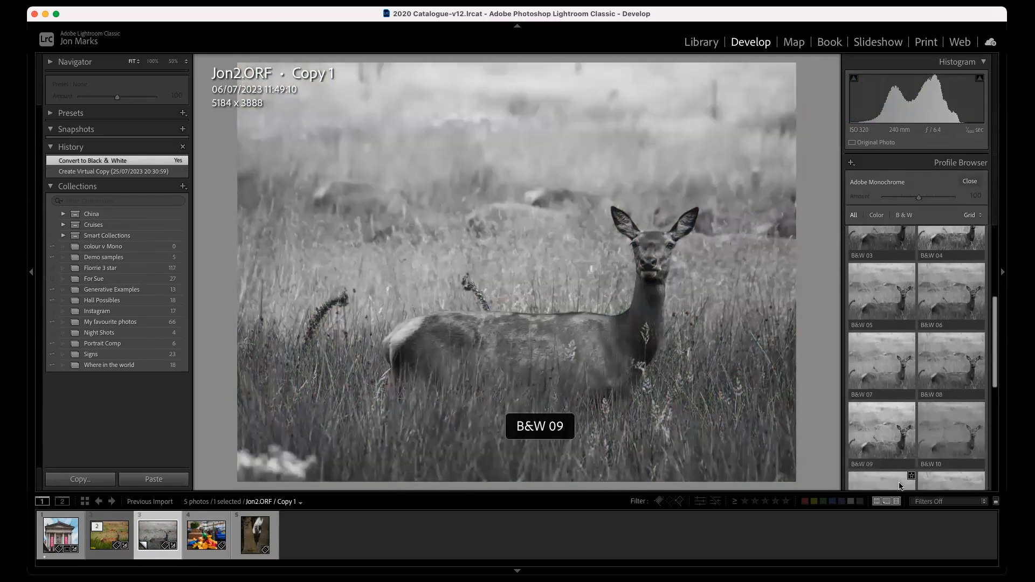
scroll(892, 475, down, 3)
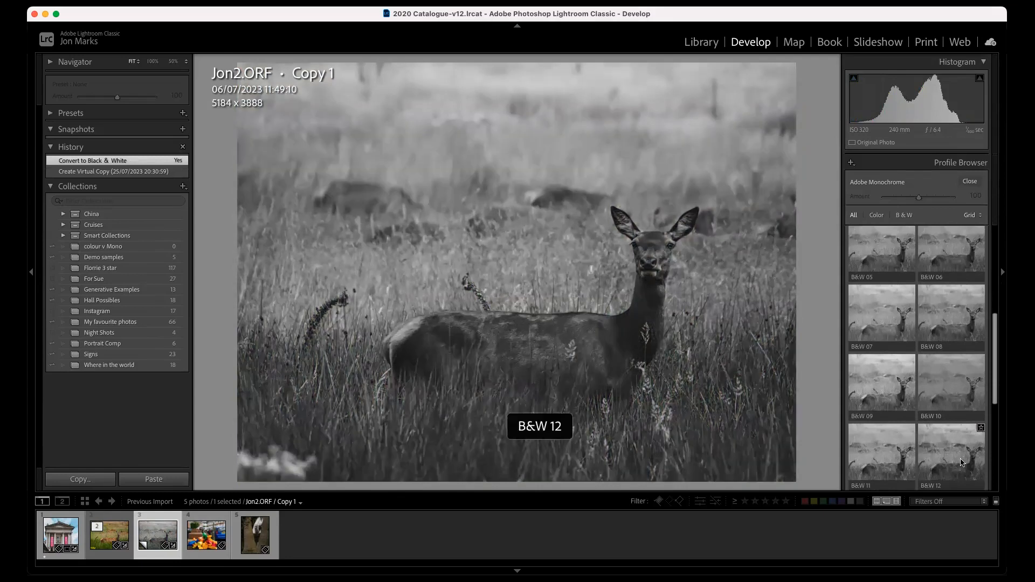
scroll(886, 461, down, 4)
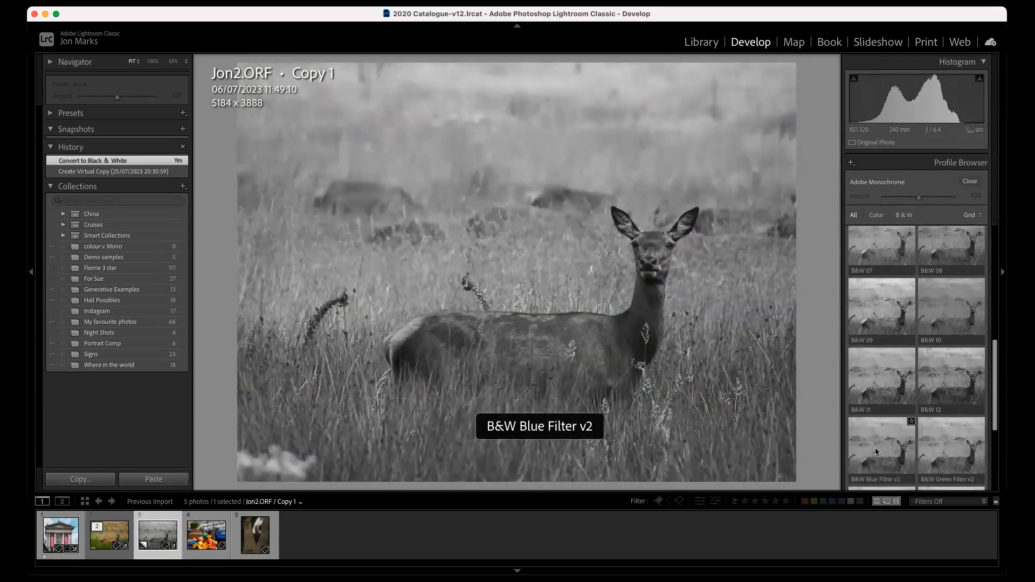
scroll(877, 446, down, 3)
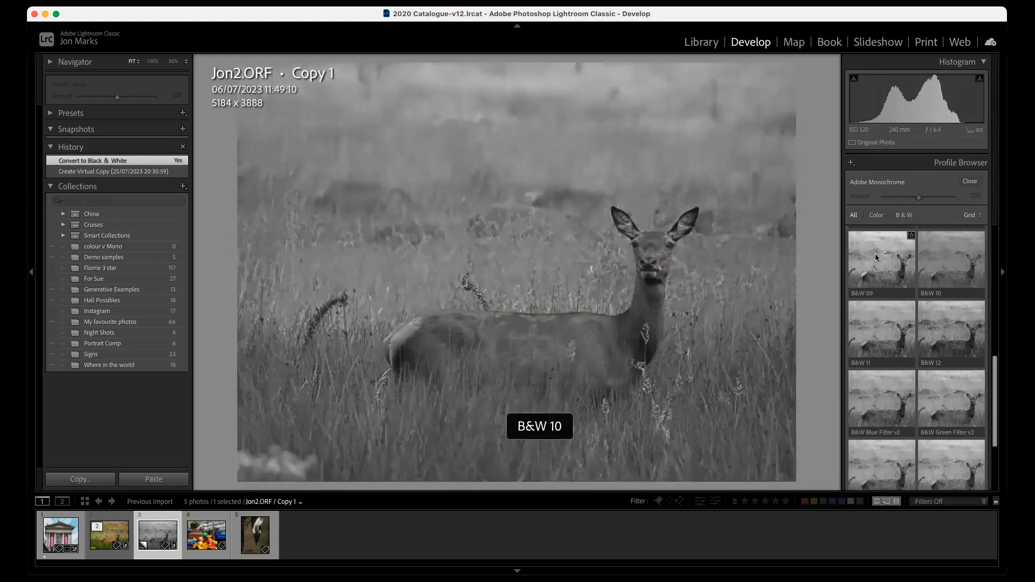
scroll(881, 278, up, 2)
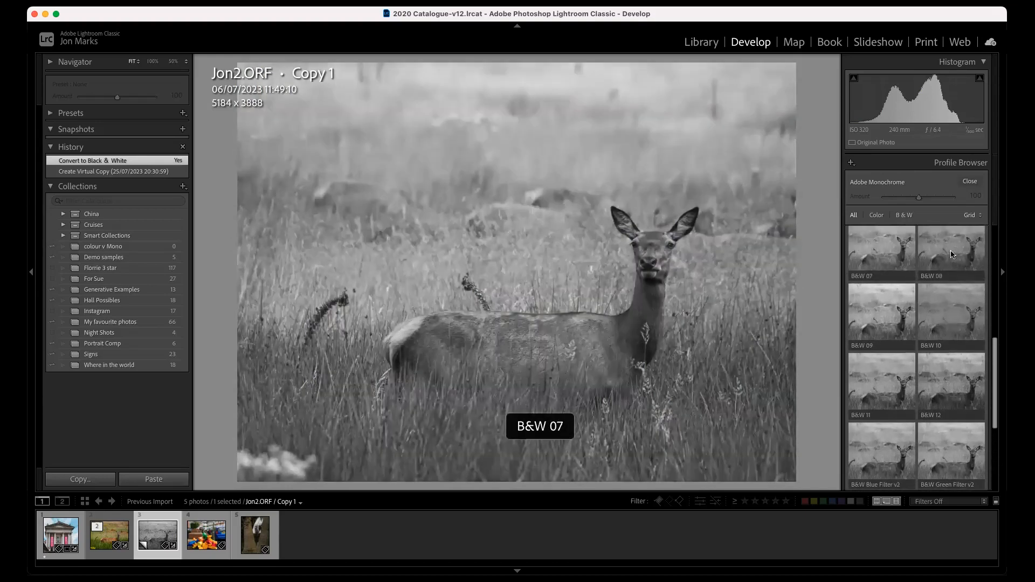
scroll(953, 252, up, 2)
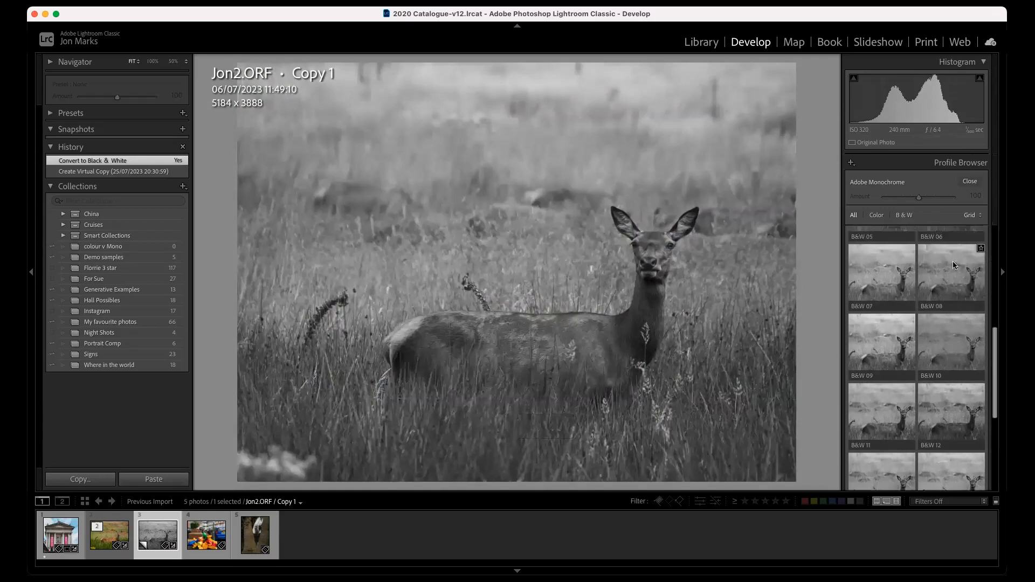
click(952, 249)
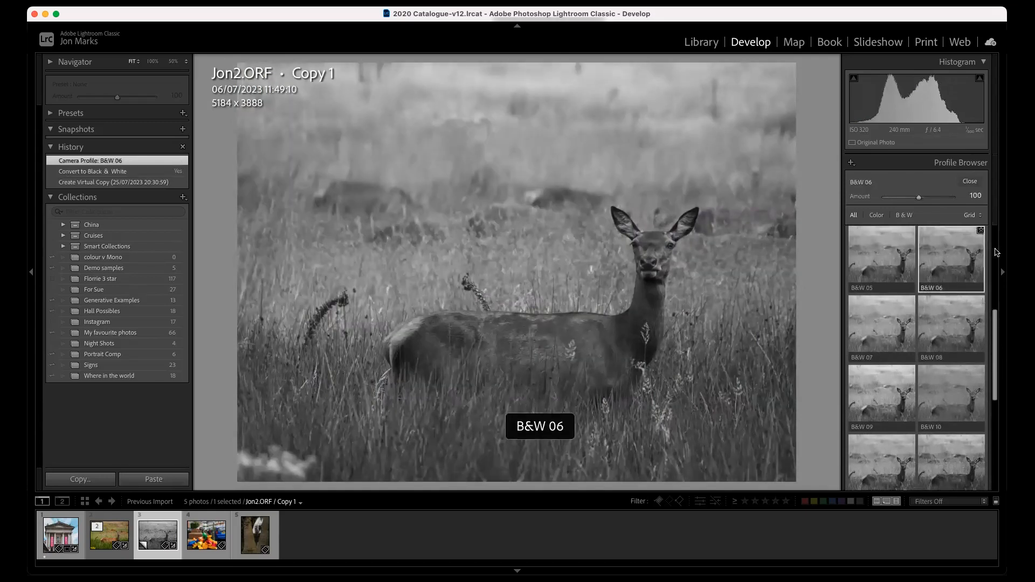
click(970, 181)
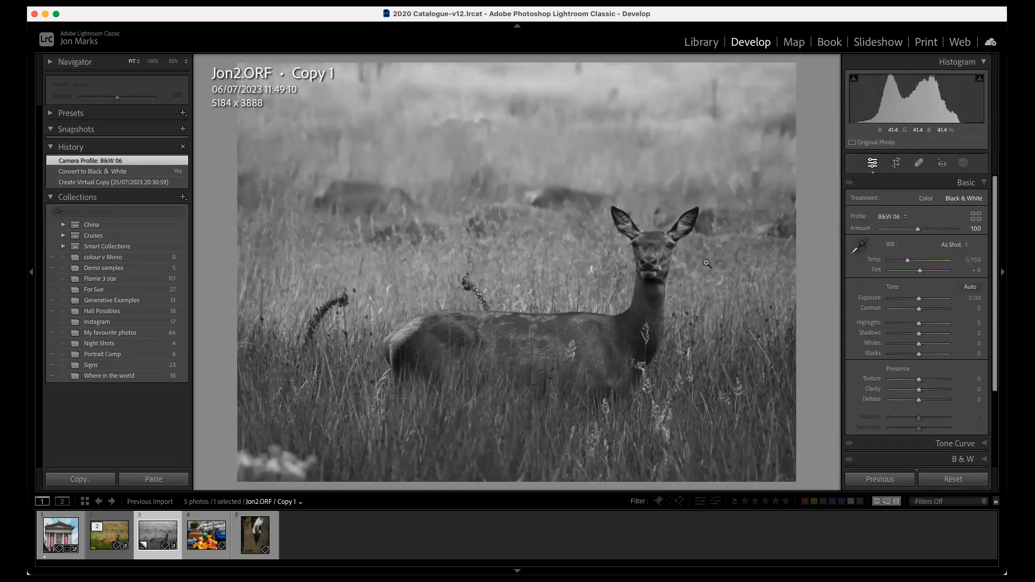
- Set the black-and-white copy's Contrast to +48 and darken its upper background with a linear gradient mask at Exposure -1.07
drag(919, 312, 931, 312)
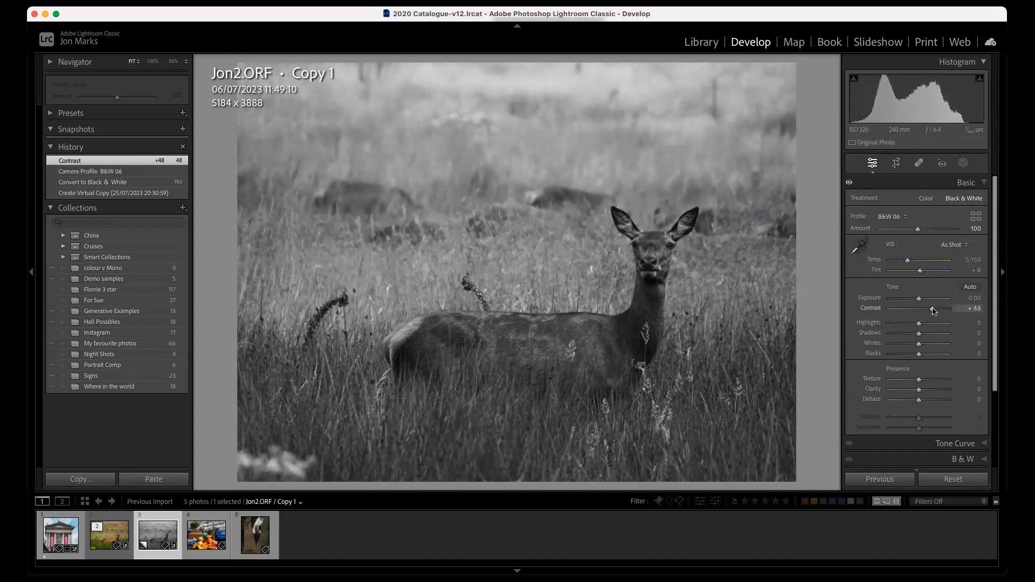
click(964, 163)
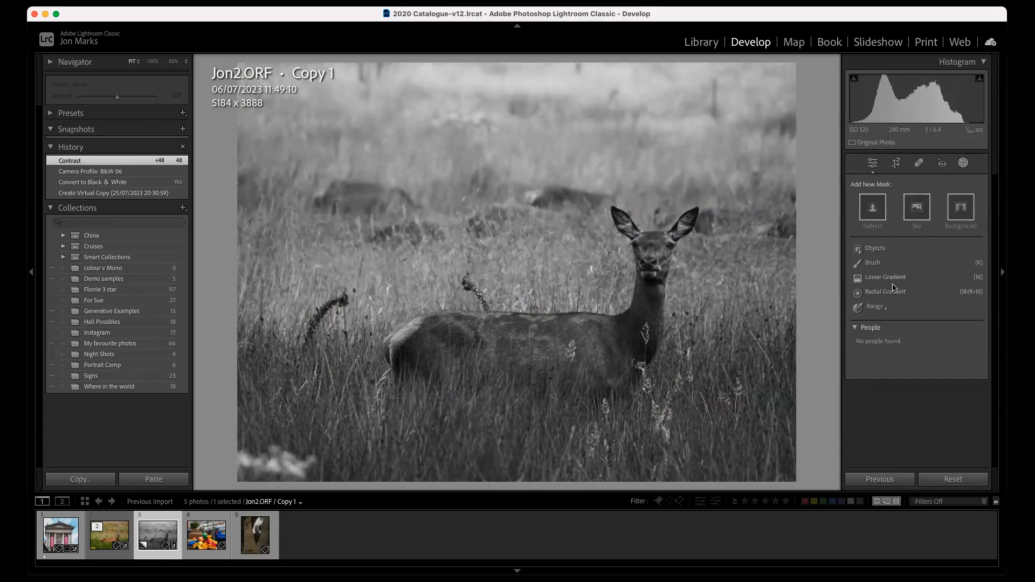
click(902, 283)
drag(522, 62, 529, 281)
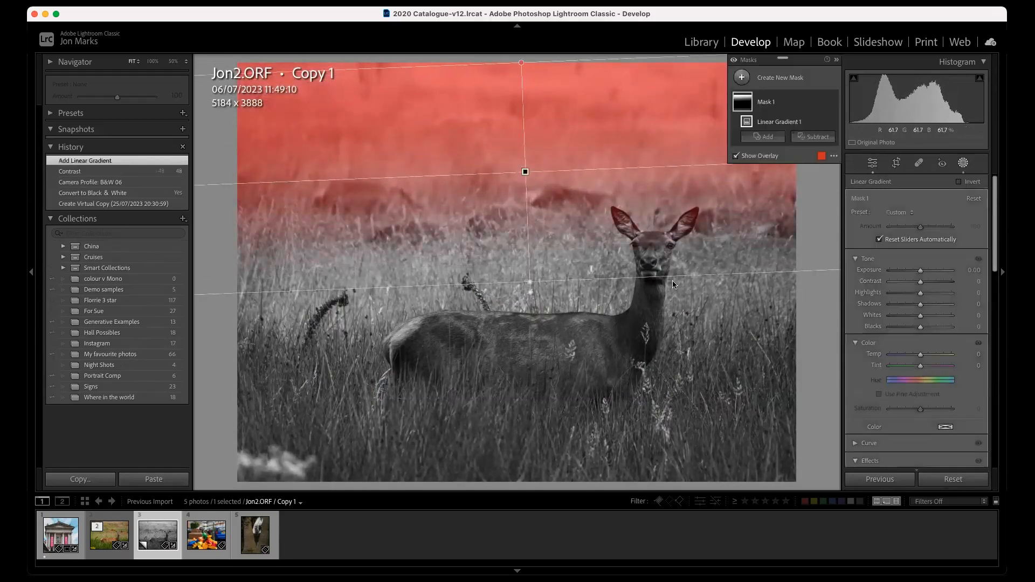
drag(921, 271, 914, 277)
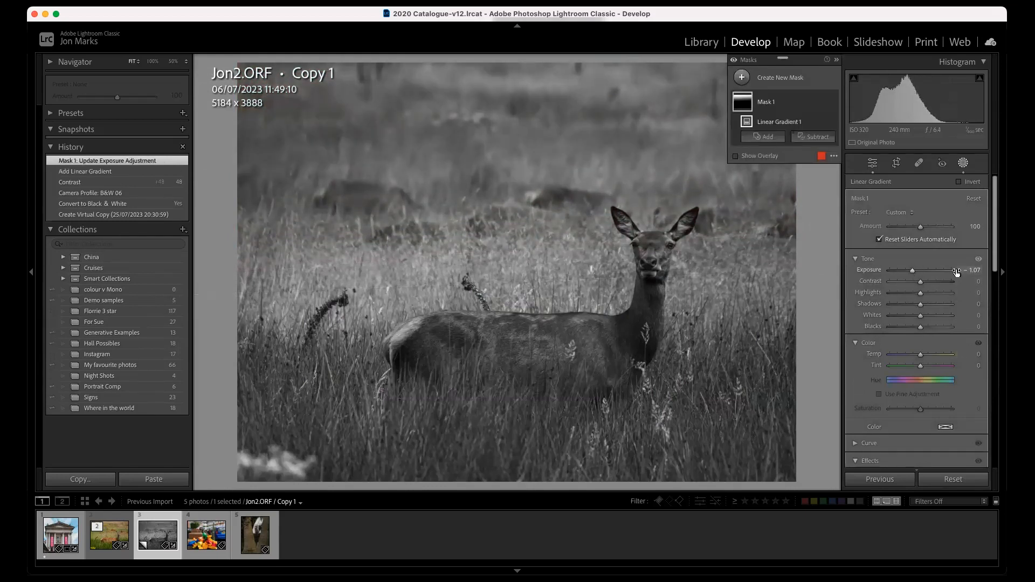
- Add a second linear gradient mask rising from the photo's lower edge over the foreground grass and set its Exposure to 0.45
click(791, 78)
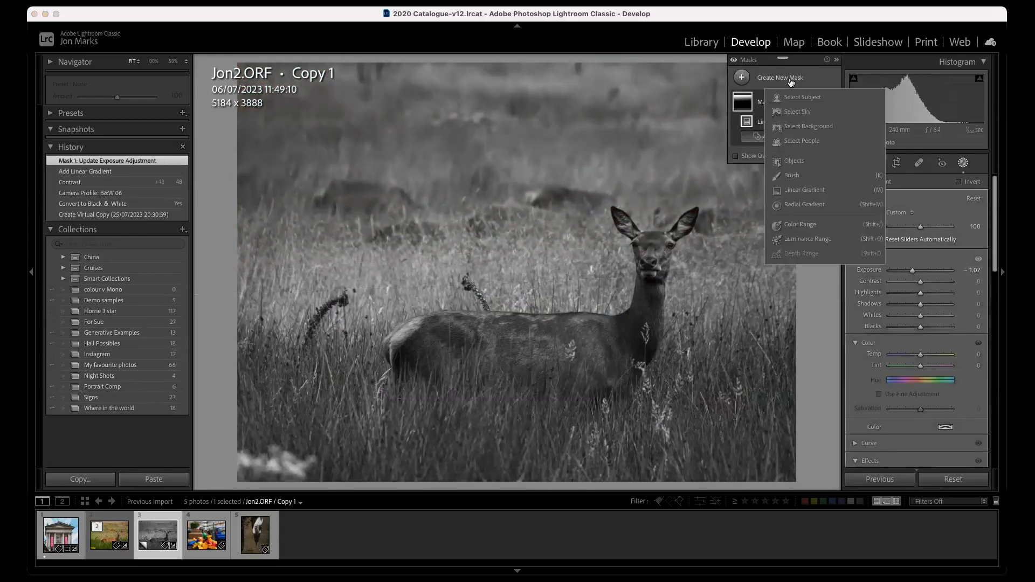
click(778, 192)
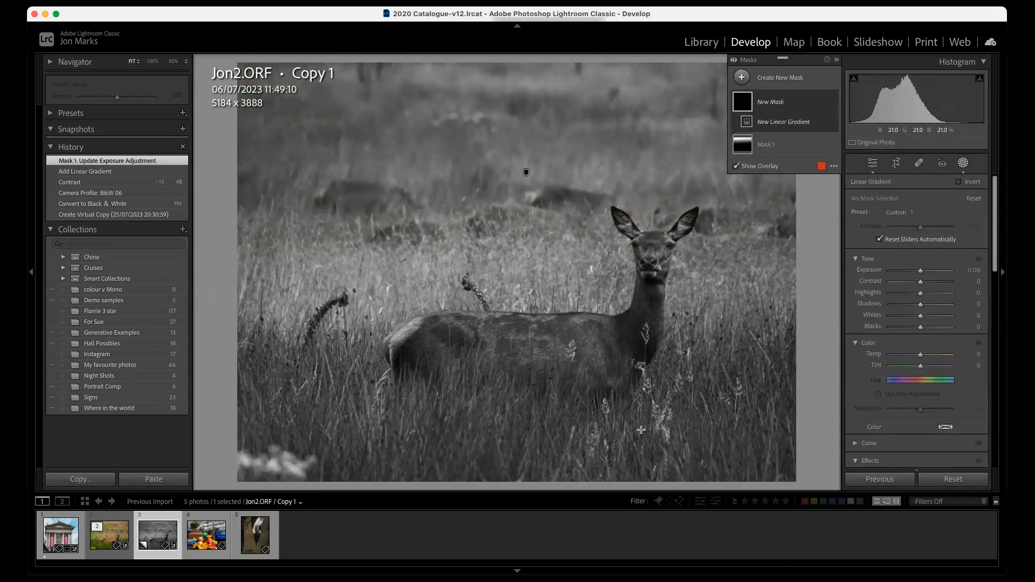
drag(569, 479, 566, 395)
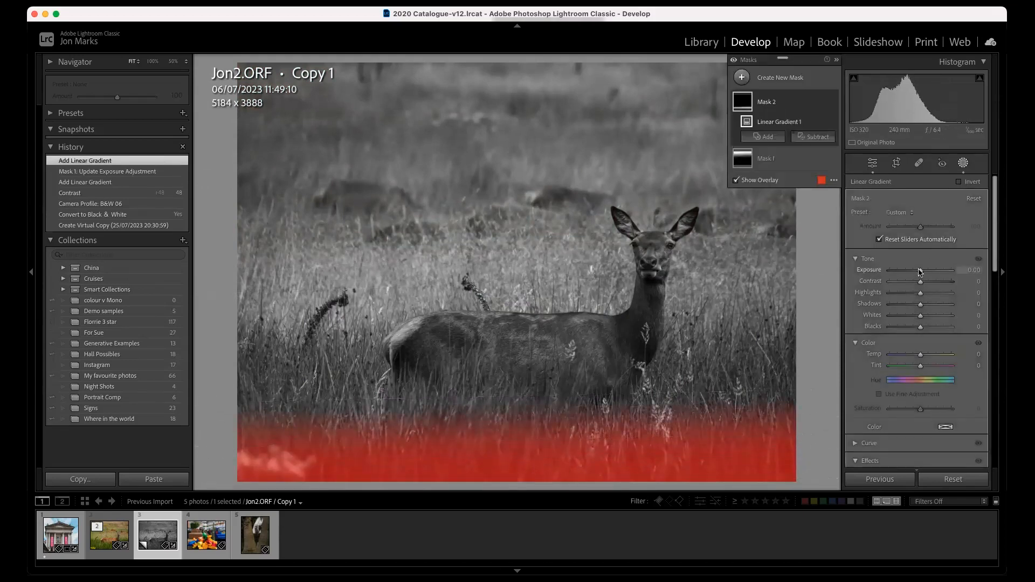
drag(921, 271, 924, 271)
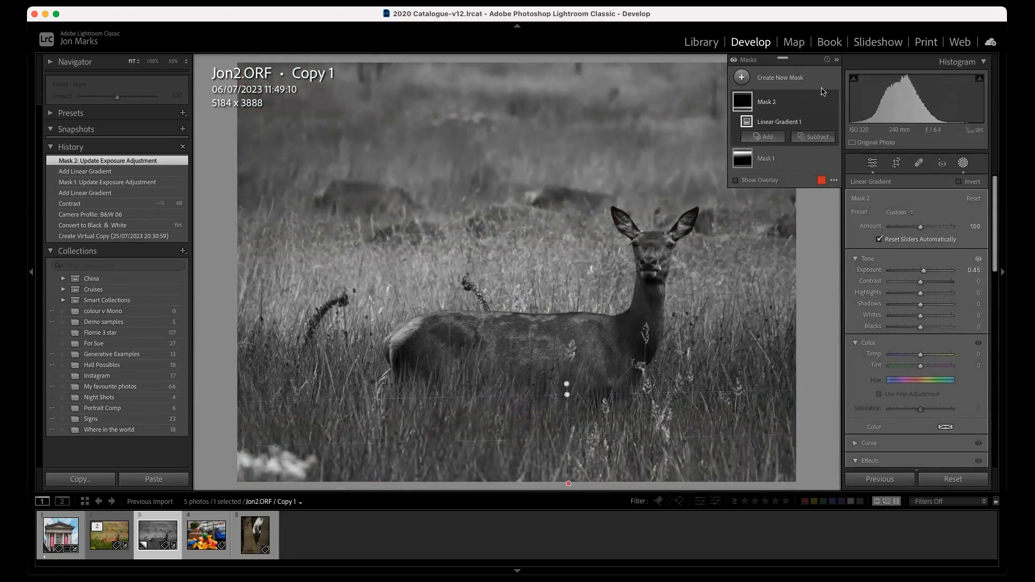
- Create a Select Subject mask, brush the background deer and flowers out of it, and set Exposure to 0.63 and Contrast to 13
click(778, 77)
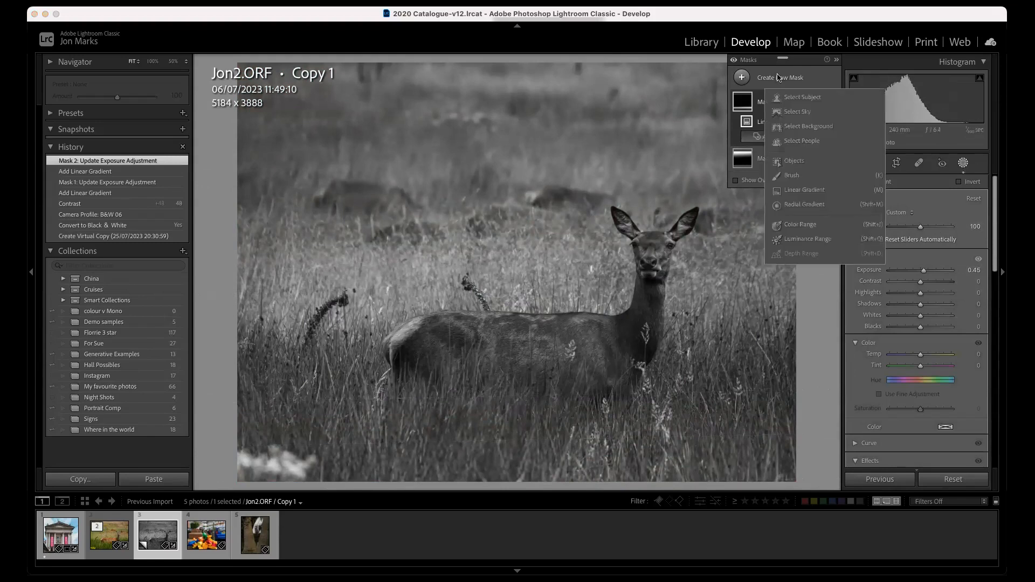
click(812, 98)
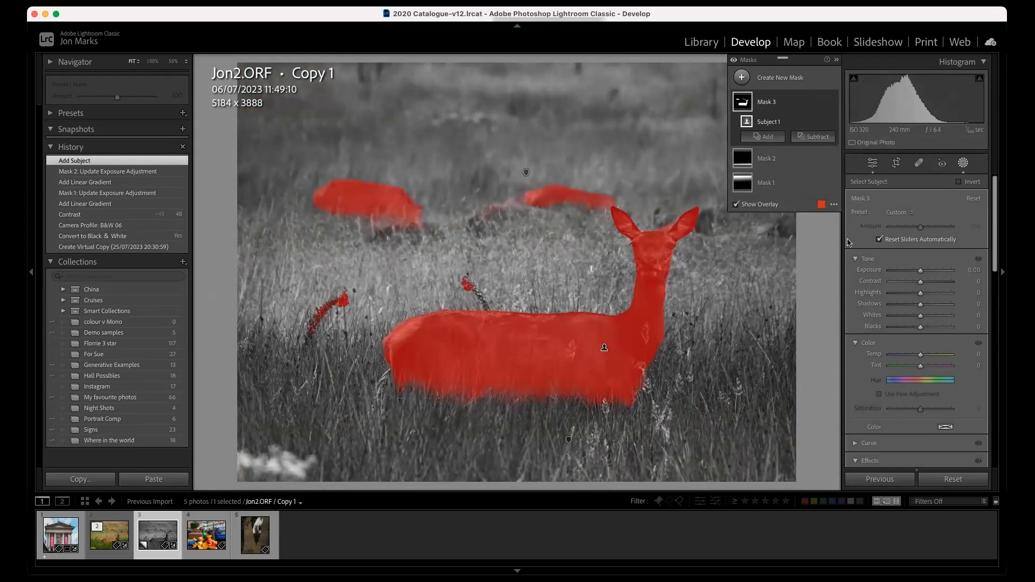
click(813, 136)
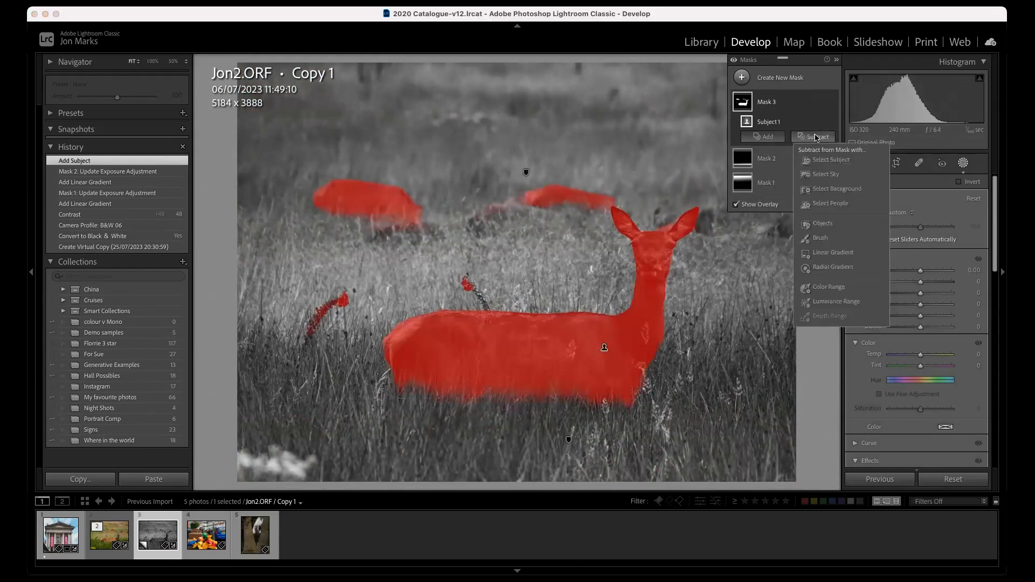
click(821, 238)
mouse_move(576, 192)
mouse_down()
mouse_move(488, 208)
mouse_move(583, 179)
mouse_move(595, 187)
mouse_move(425, 221)
mouse_move(427, 201)
mouse_move(399, 181)
mouse_move(353, 181)
mouse_up()
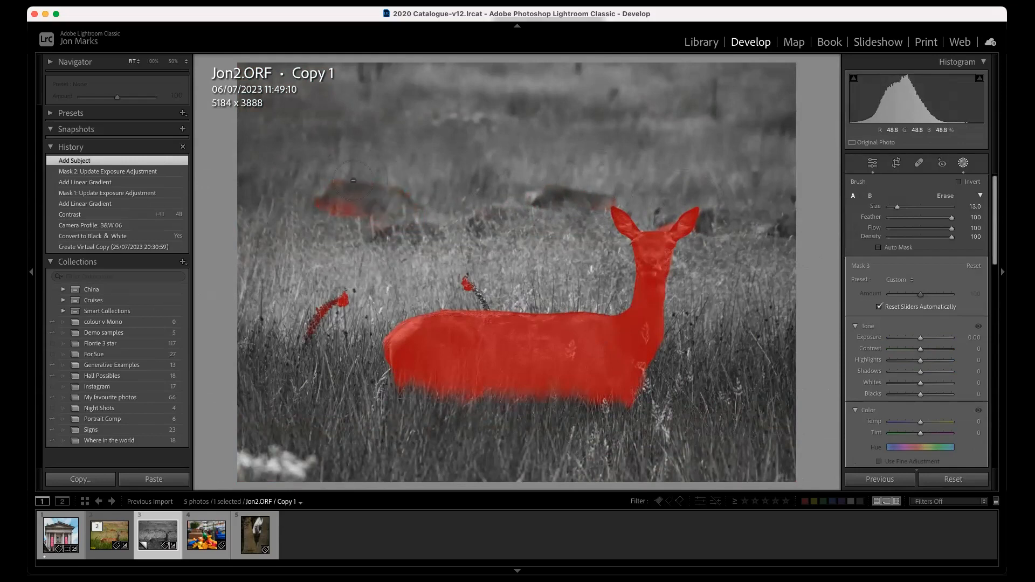
mouse_move(381, 251)
mouse_down()
mouse_move(467, 271)
mouse_move(411, 277)
mouse_move(279, 344)
mouse_move(371, 288)
mouse_move(384, 212)
mouse_move(544, 192)
mouse_up()
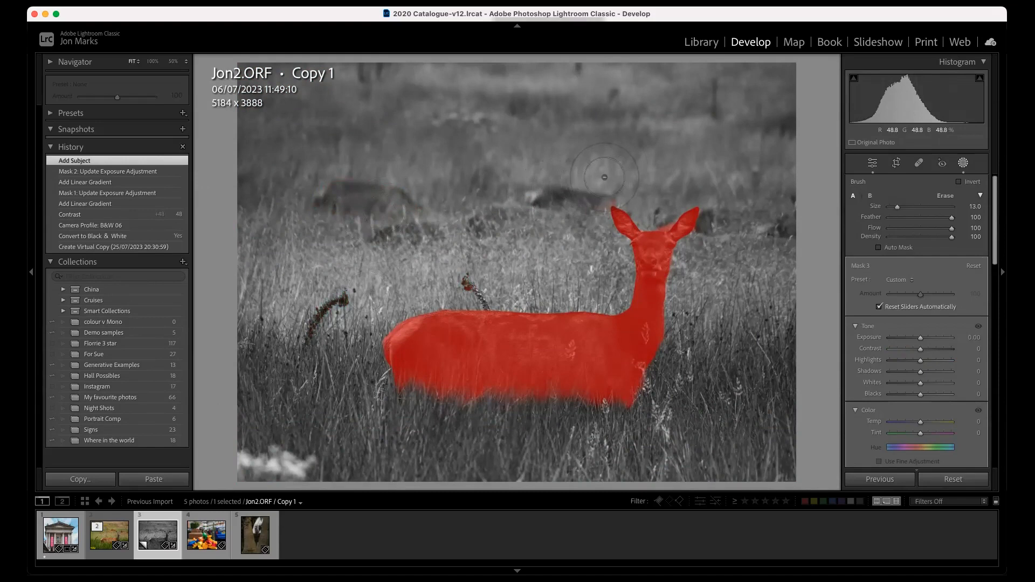
drag(604, 176, 588, 177)
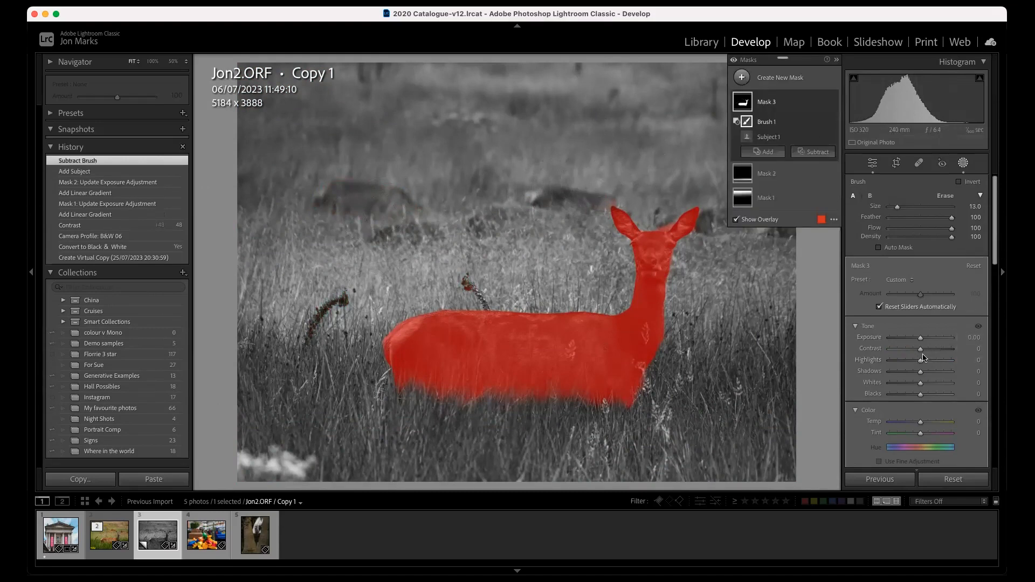
drag(922, 355, 926, 339)
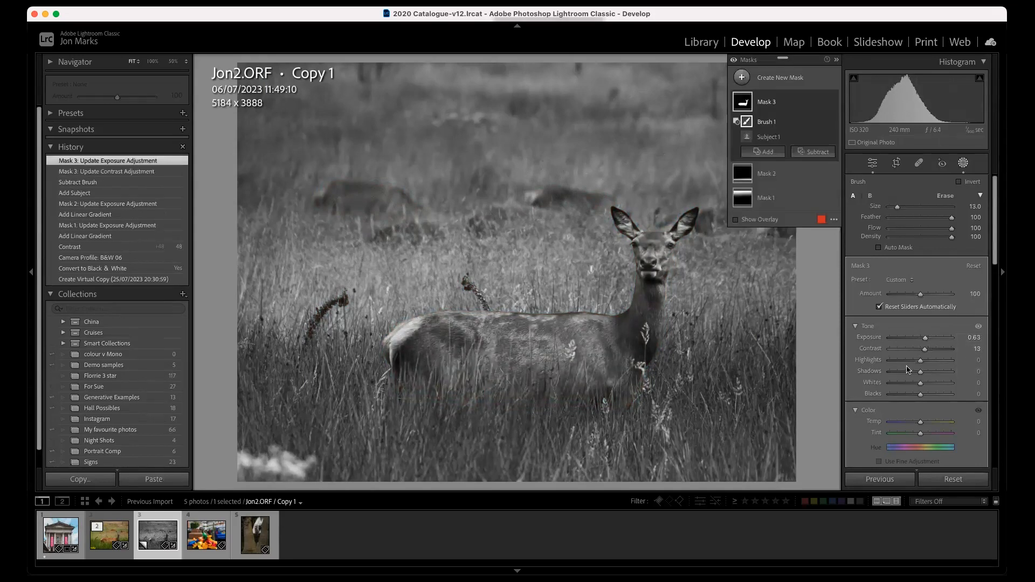
- Fit a radial gradient mask over the deer's face and neck, set its Exposure to 0.33, and leave masking
click(790, 78)
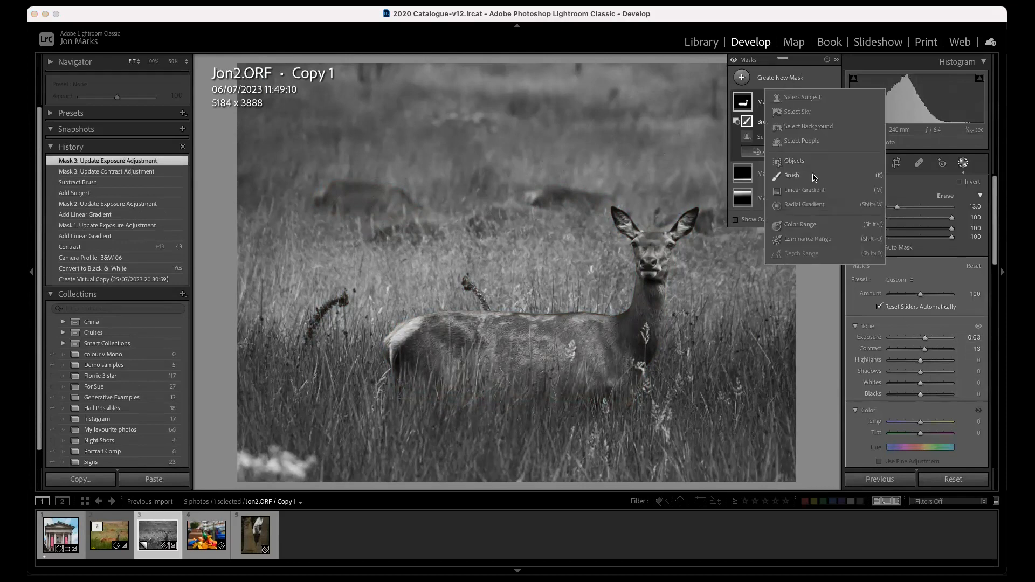
click(806, 204)
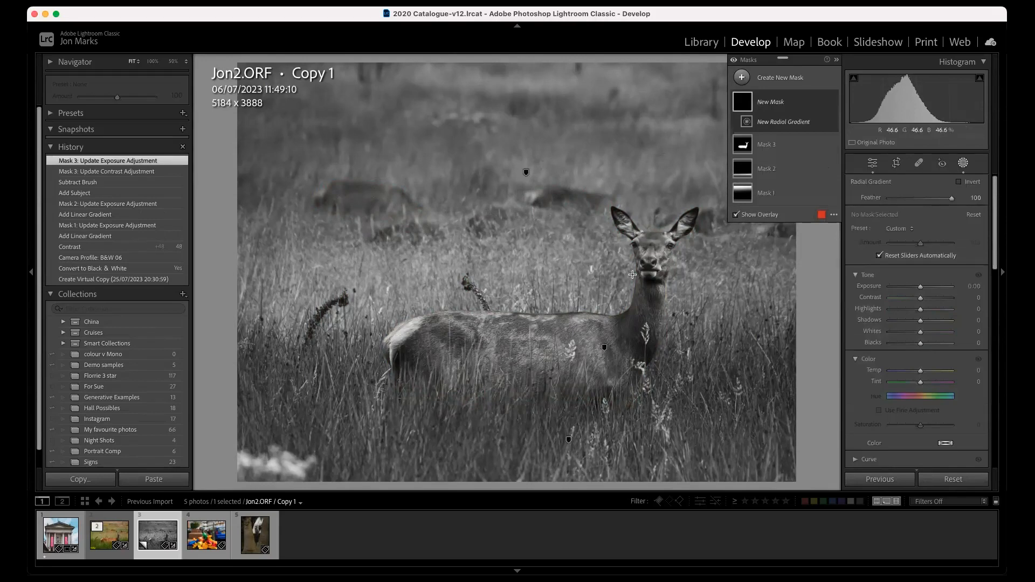
drag(648, 278, 634, 346)
drag(648, 317, 643, 333)
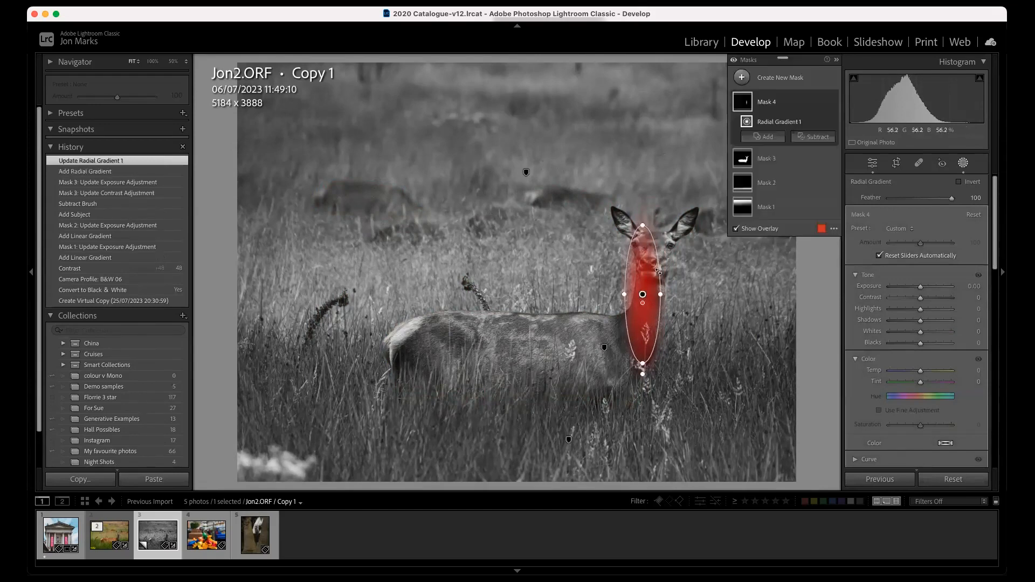
drag(664, 293, 669, 293)
drag(648, 280, 653, 279)
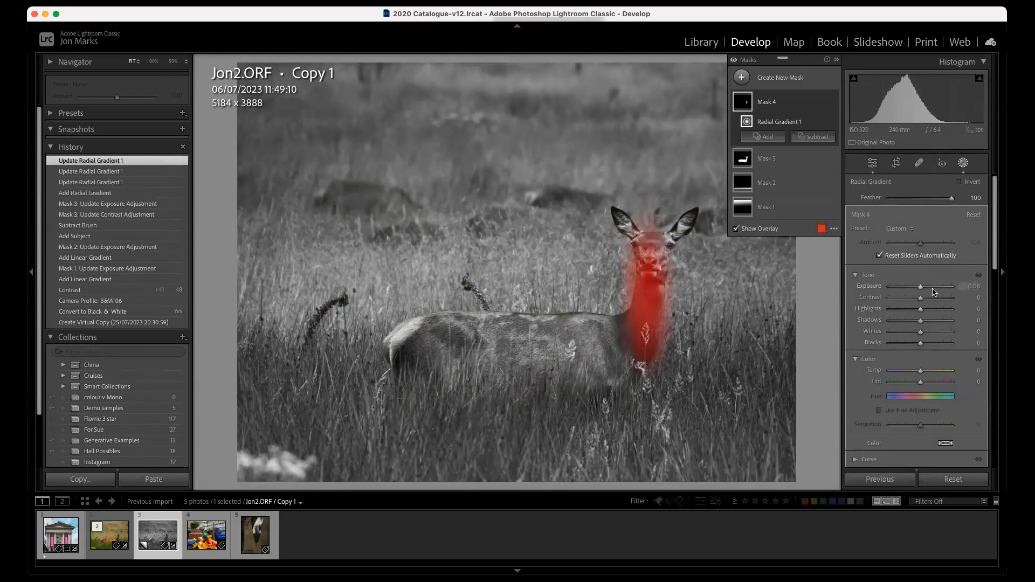
drag(921, 289, 923, 288)
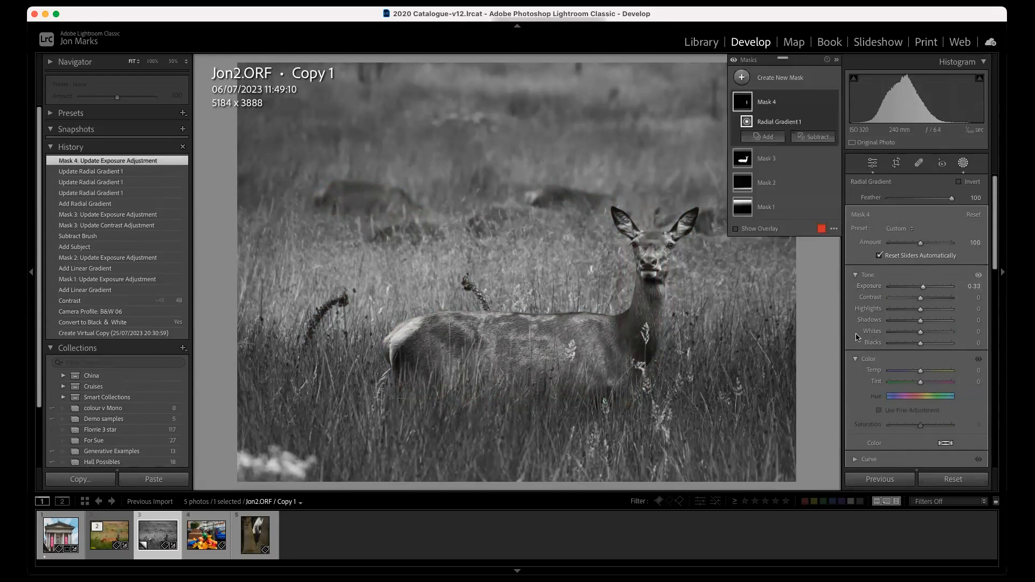
click(872, 163)
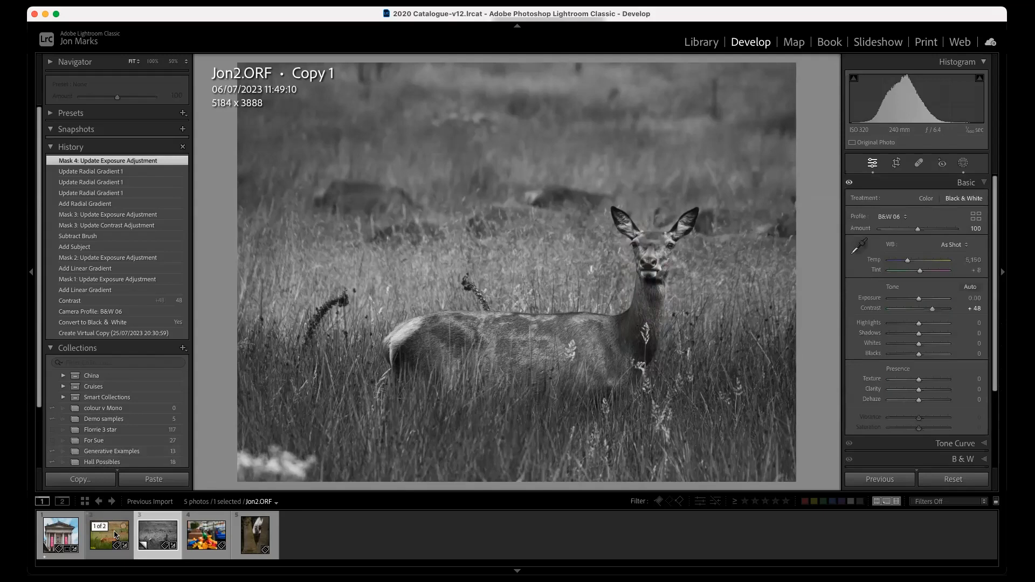
- Collapse the deer photo's stack, select the colour original, and expand the stack again
click(103, 532)
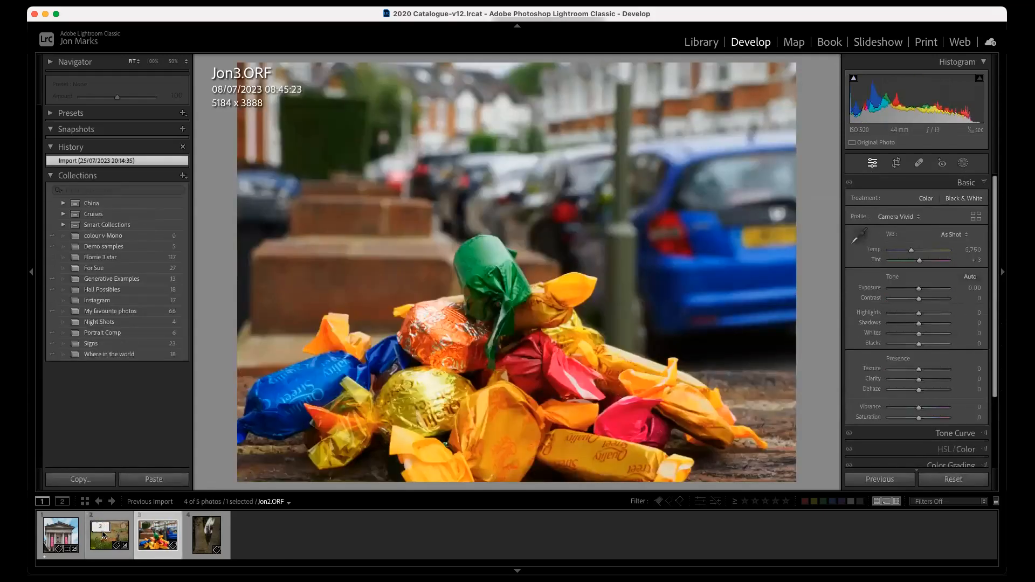
click(105, 538)
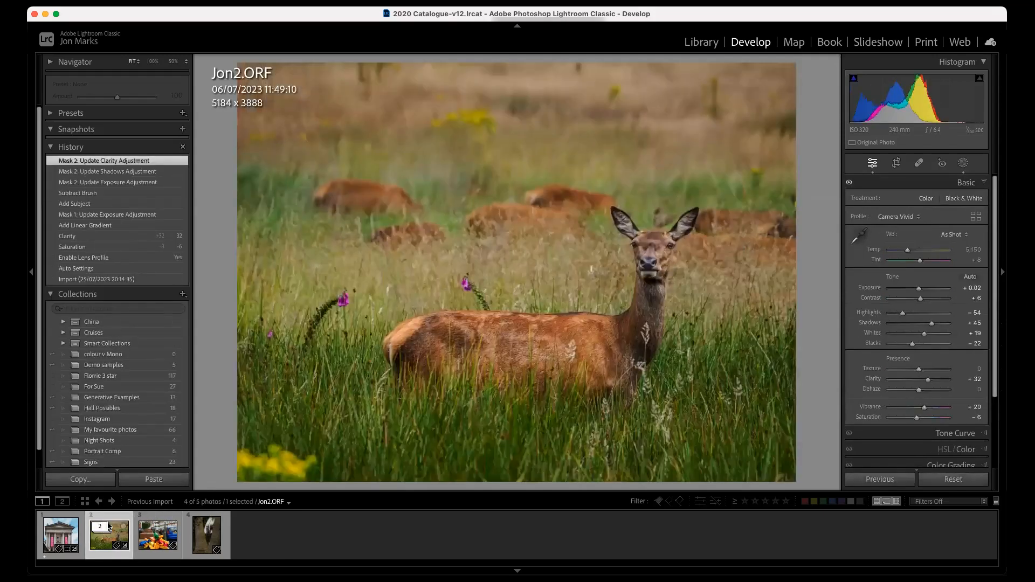
click(104, 527)
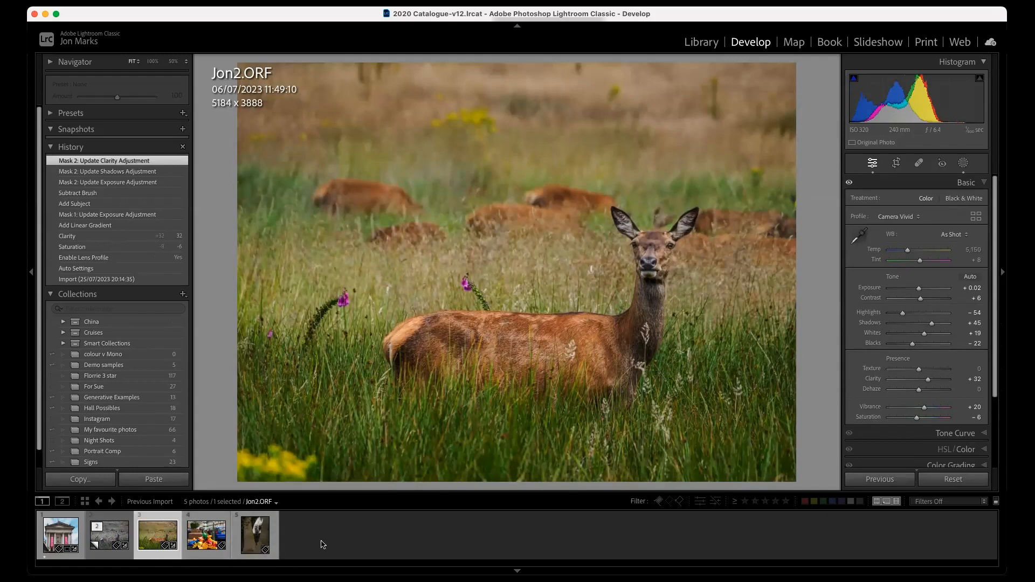
- Open the Demo samples collection and apply Auto tone to the virtual copy of _DSC2731.NEF
scroll(145, 349, down, 1)
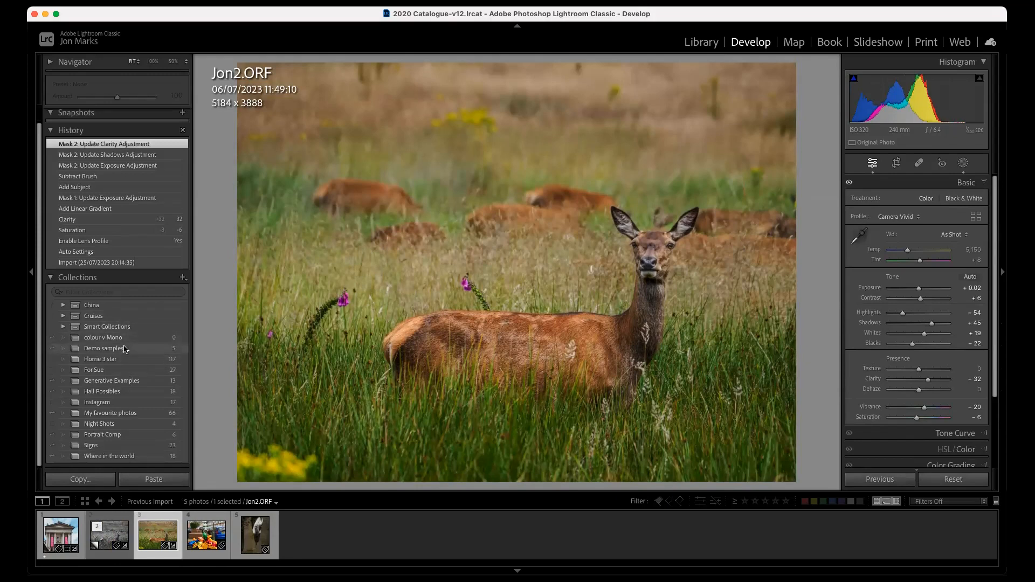
click(124, 349)
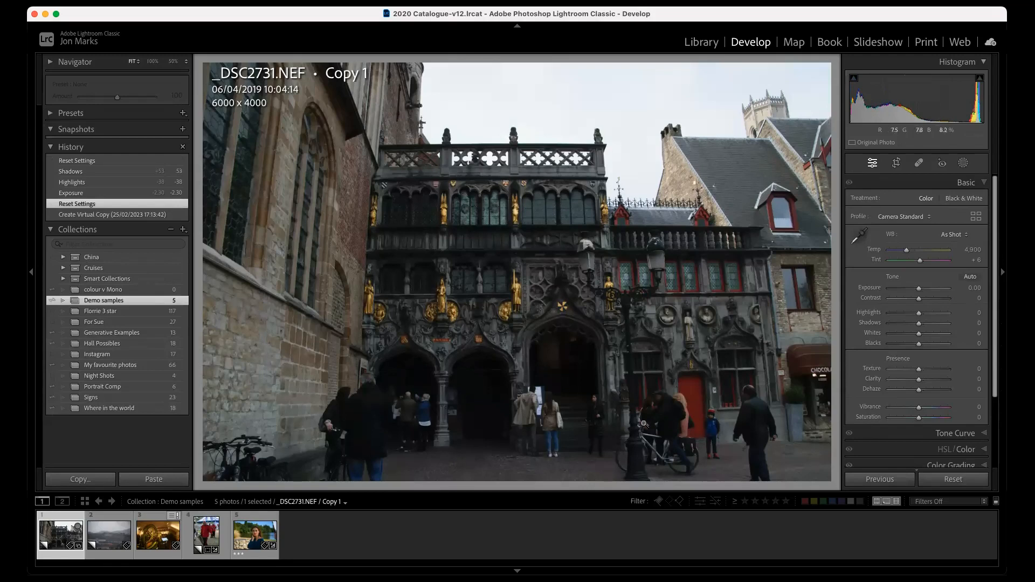
click(973, 280)
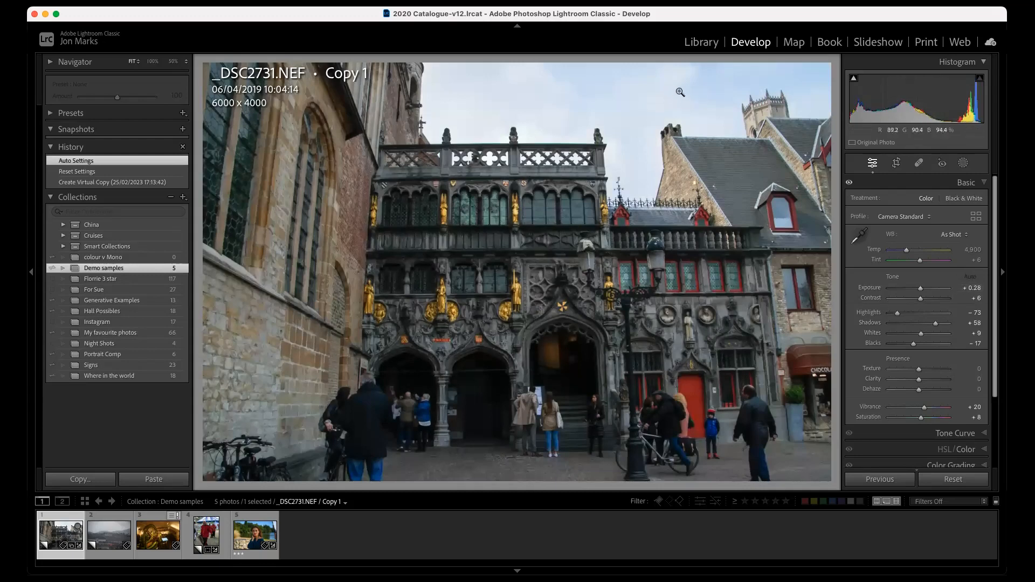
- Create a Select Sky mask and set its Exposure to -0.70, Contrast to 43 and Saturation to 17
click(963, 163)
click(922, 207)
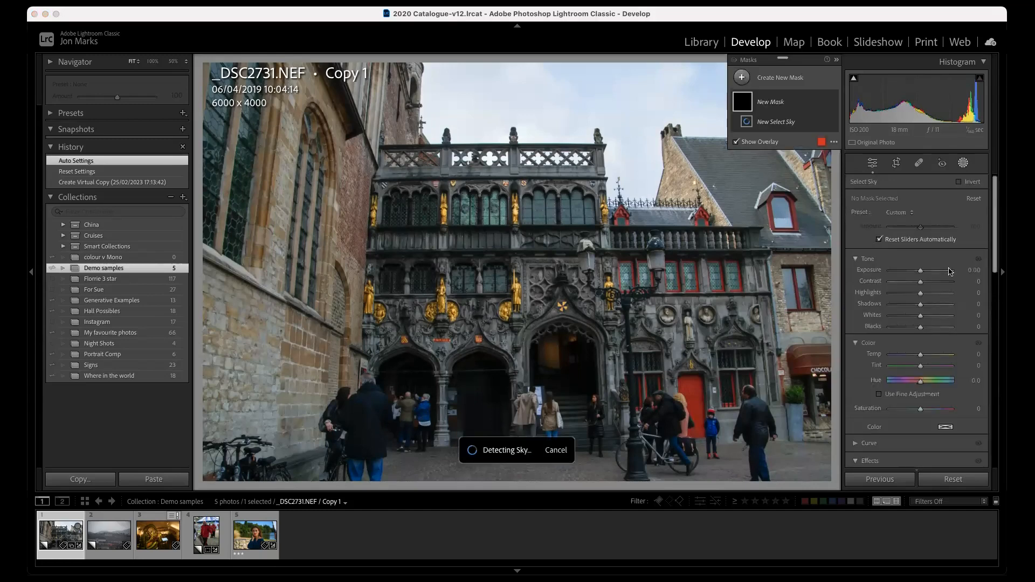
drag(918, 271, 934, 281)
scroll(889, 378, down, 1)
drag(921, 389, 926, 389)
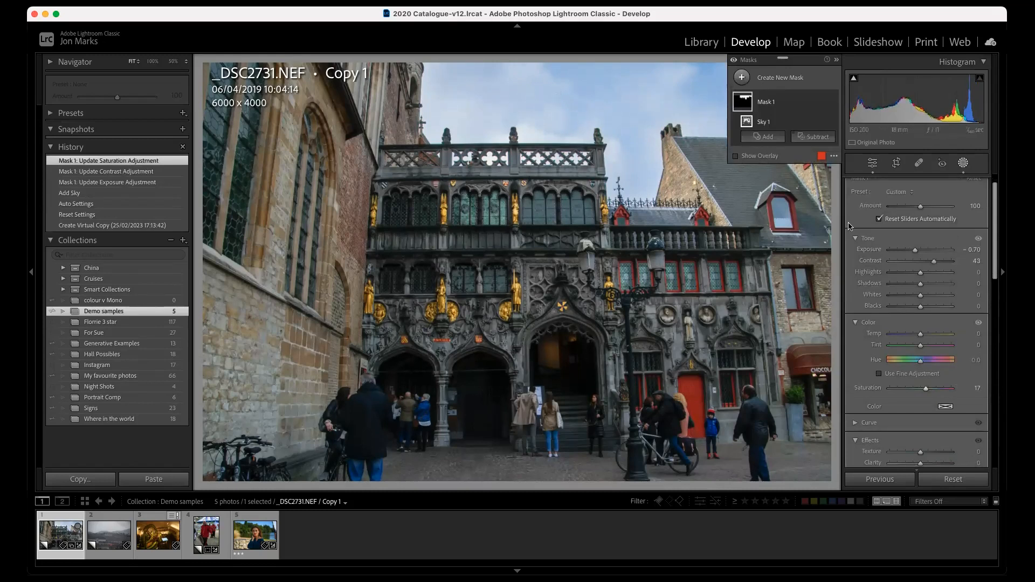
- Paint a new brush mask over the building's three arched doorways and raise its Shadows to 100
click(793, 74)
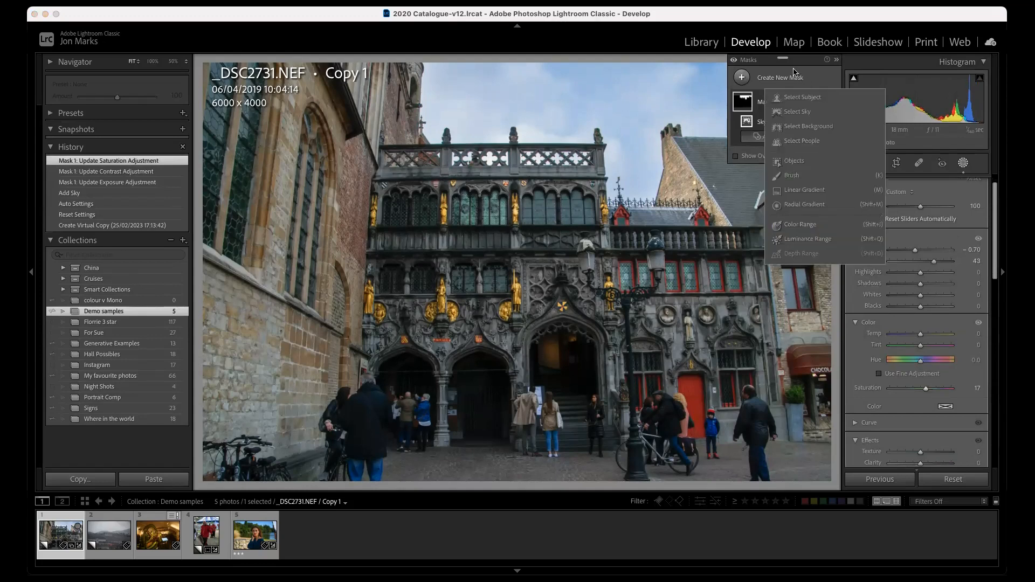
click(799, 175)
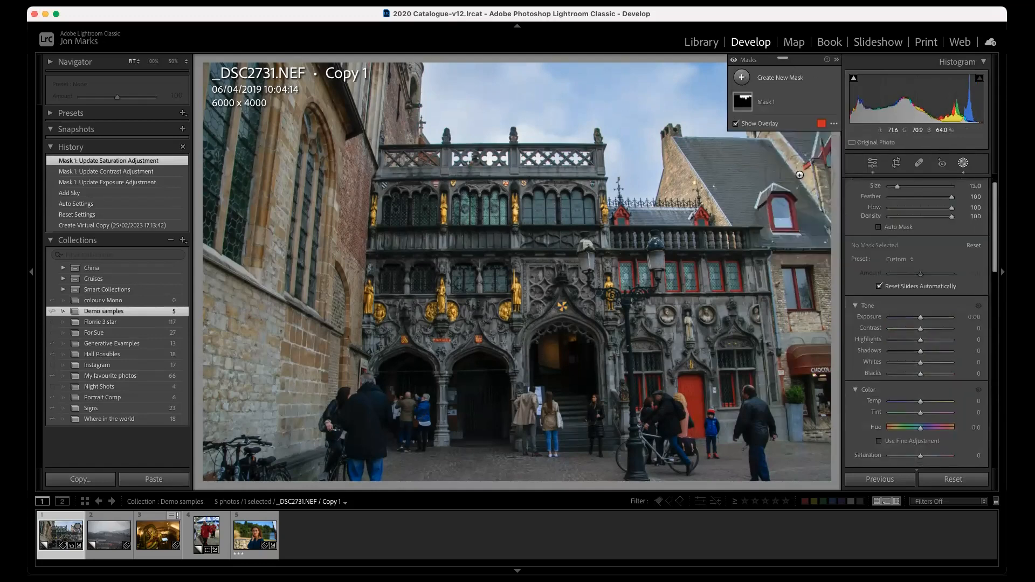
mouse_move(561, 328)
mouse_down()
mouse_move(575, 442)
mouse_move(568, 388)
mouse_up()
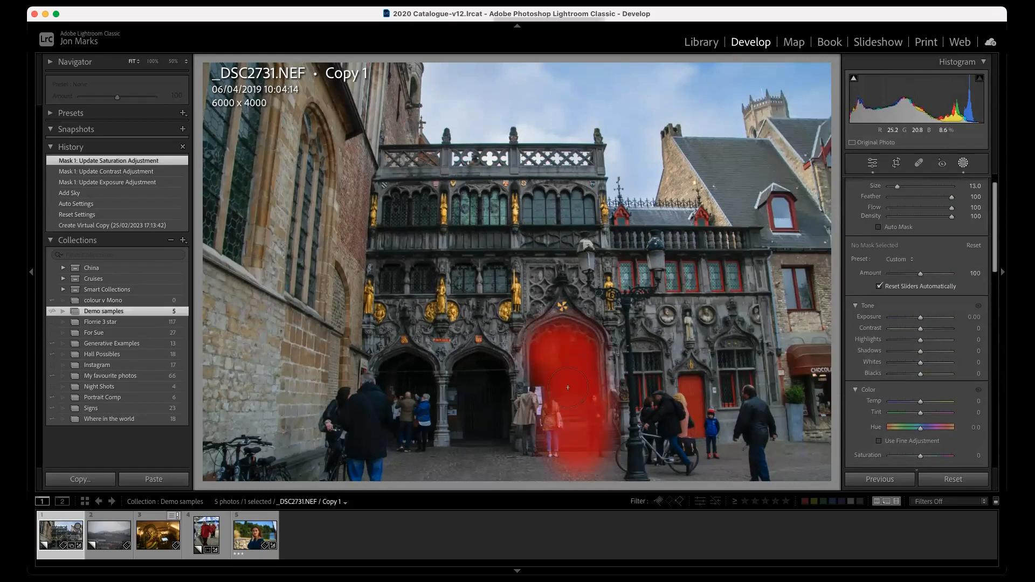
drag(483, 361, 482, 434)
drag(404, 344, 404, 440)
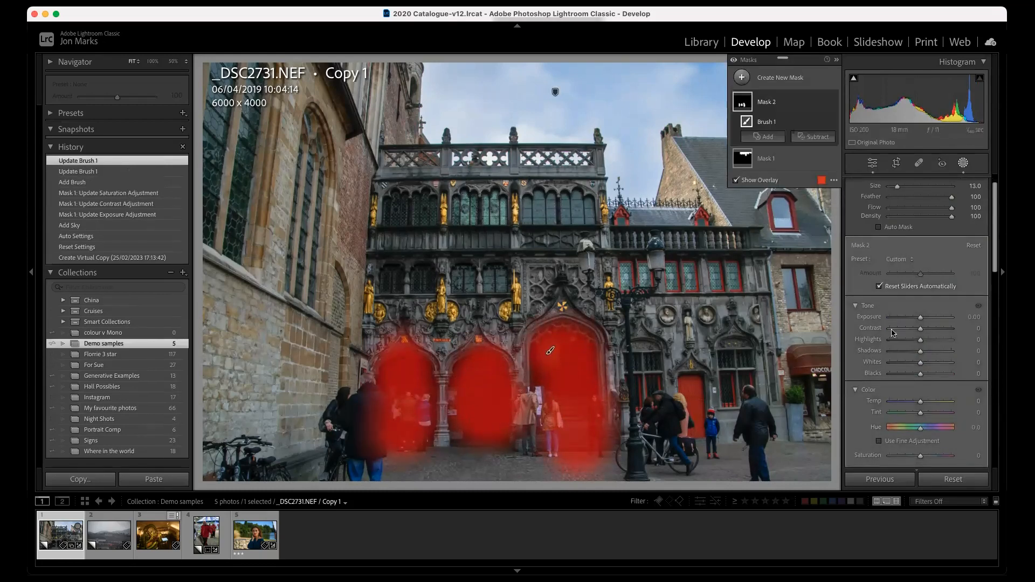
drag(475, 384, 492, 414)
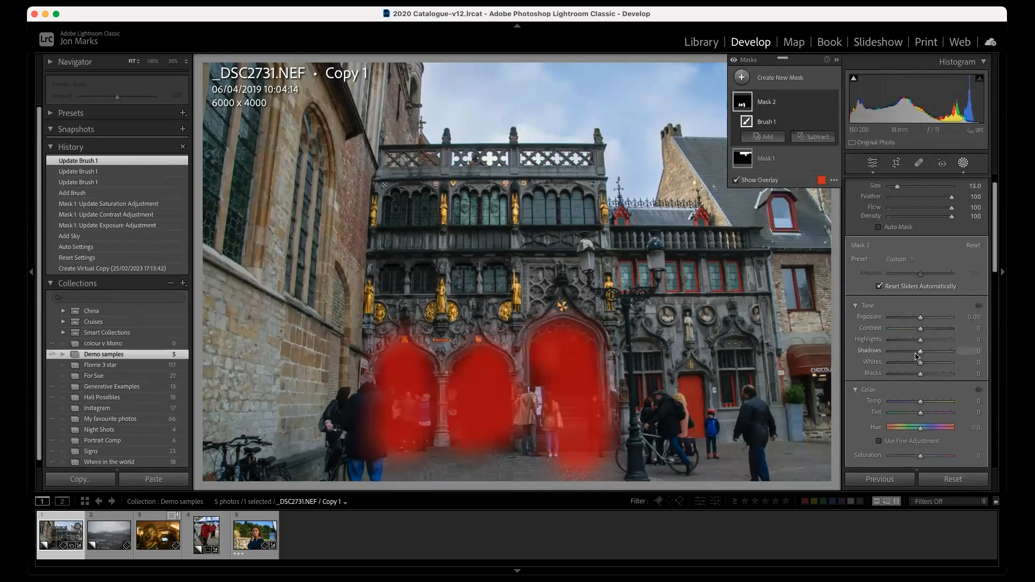
drag(921, 351, 952, 351)
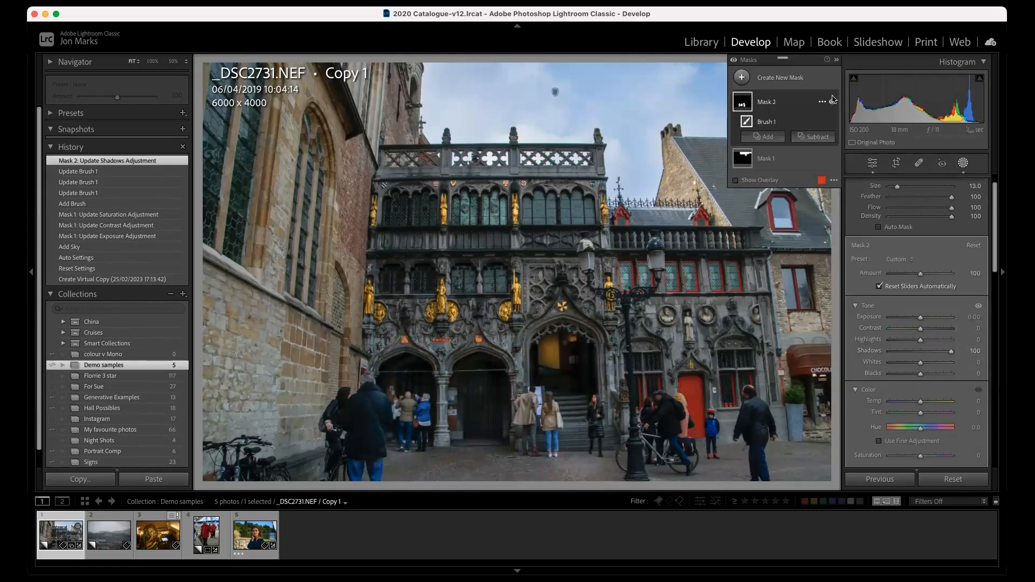
- Leave masking and compare the edited building photo with its unedited version
click(872, 164)
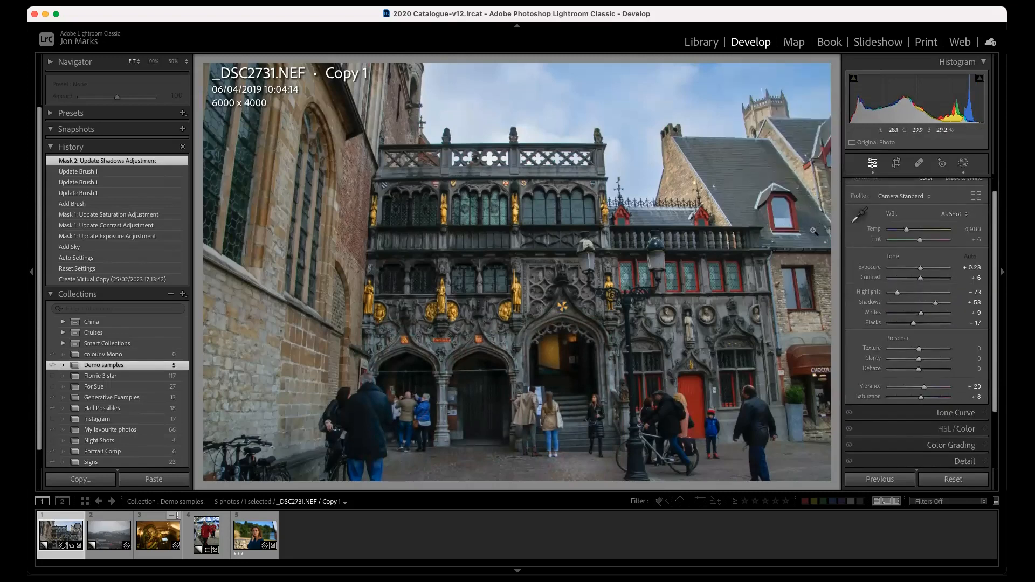
key(backslash)
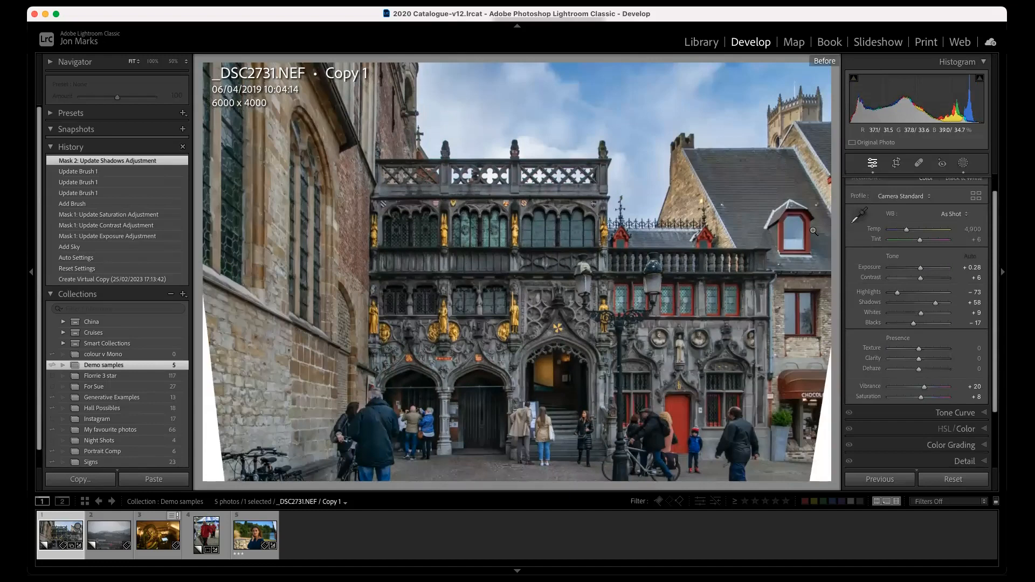
key(backslash)
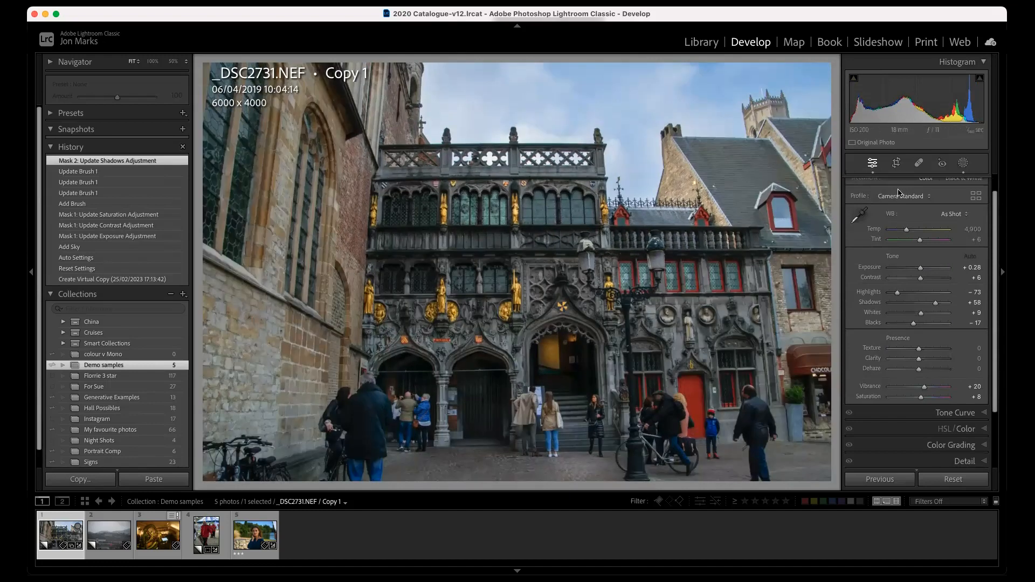
- Switch the Basic adjustments off and on to compare their effect on the building photo
scroll(884, 258, up, 1)
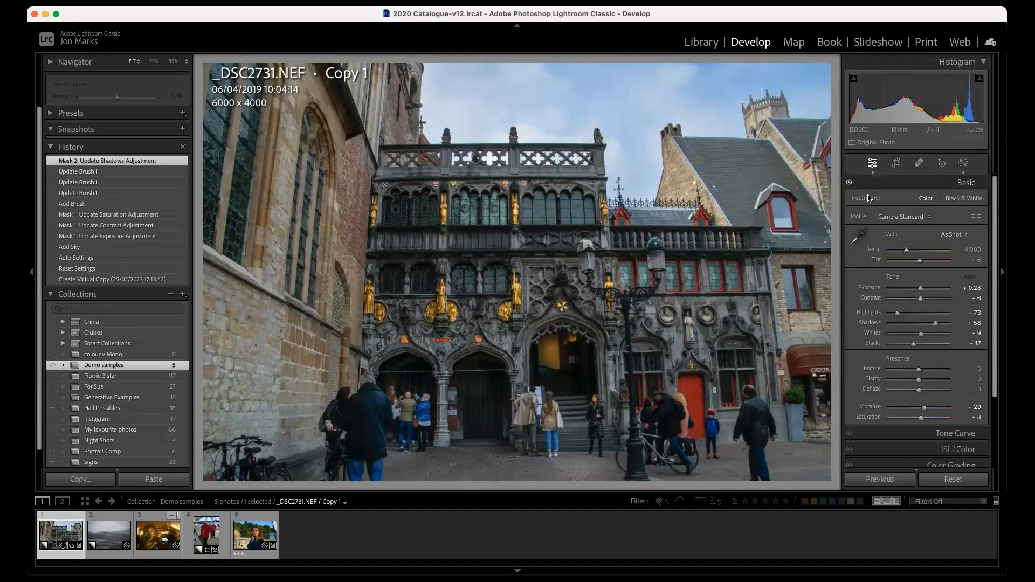
click(849, 184)
click(849, 183)
click(850, 184)
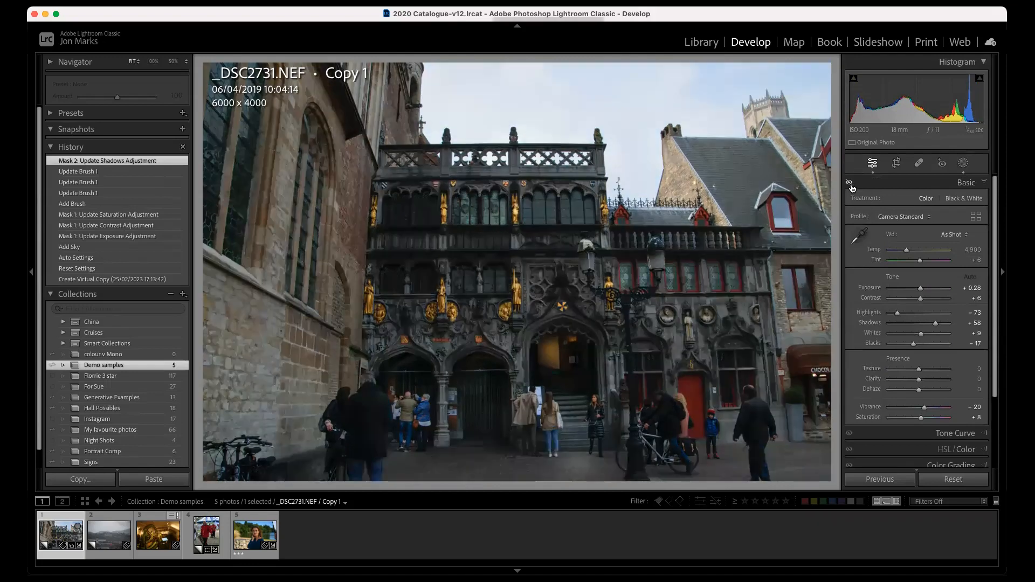
click(849, 184)
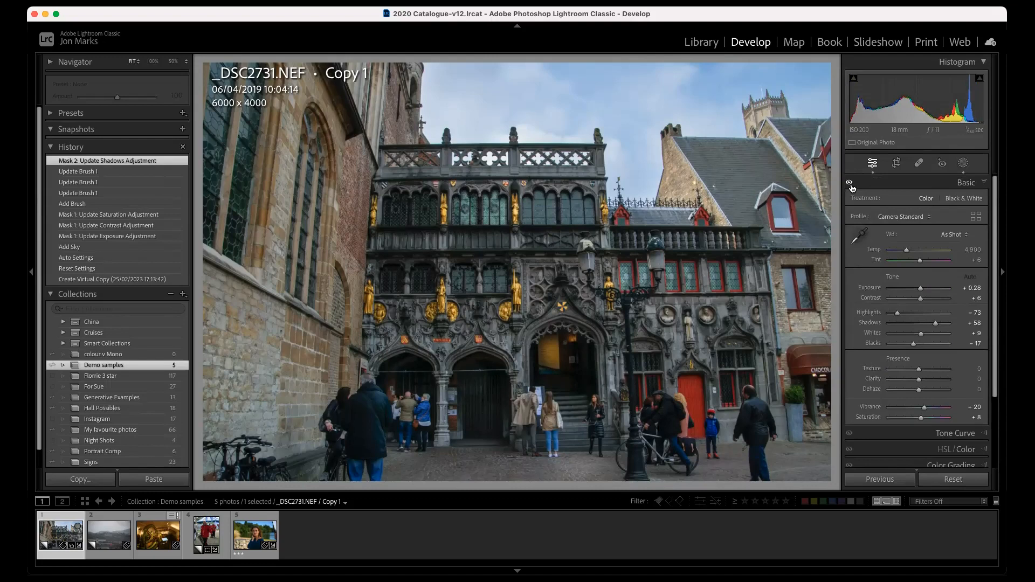
click(849, 184)
click(850, 183)
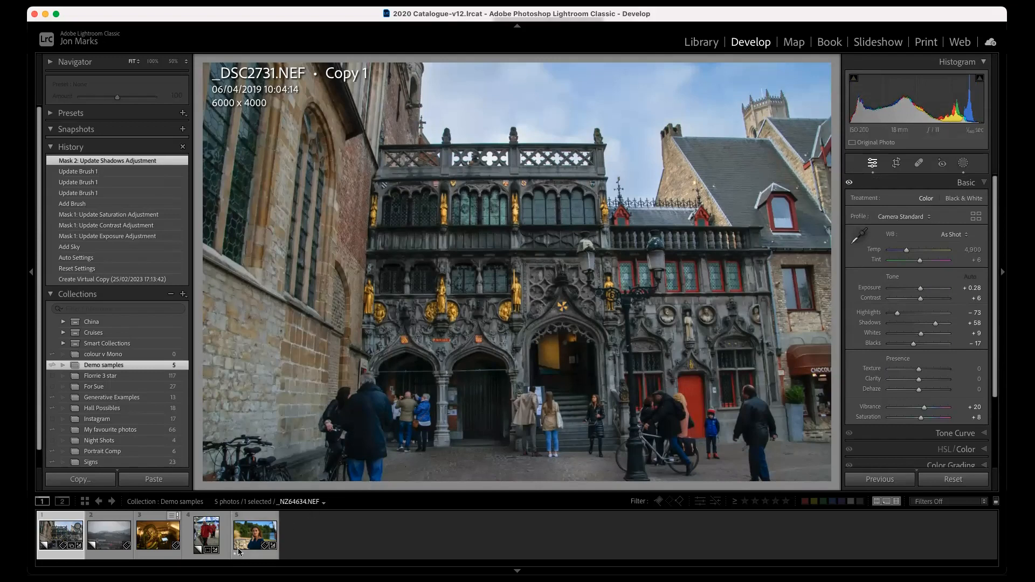
- Apply Auto tone to the Marseille hillside photo, with Whites at +74, Blacks at -65 and Highlights at -93
click(110, 539)
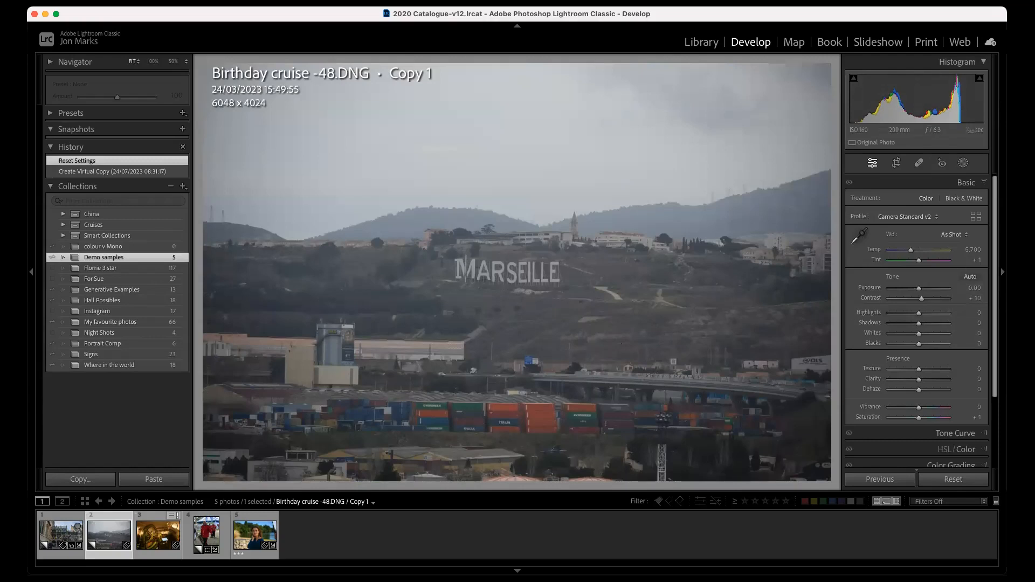
click(970, 276)
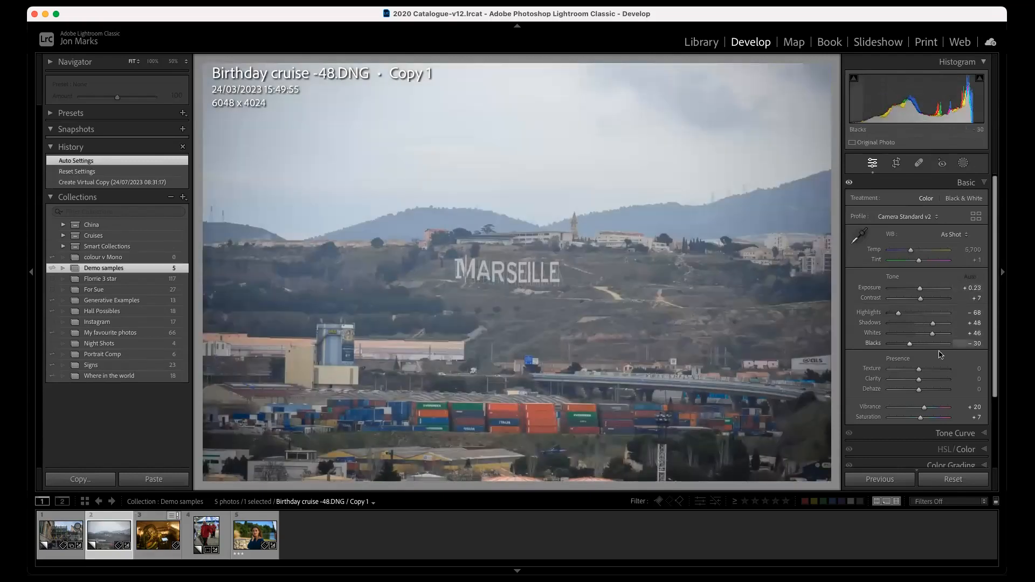
drag(934, 334, 900, 348)
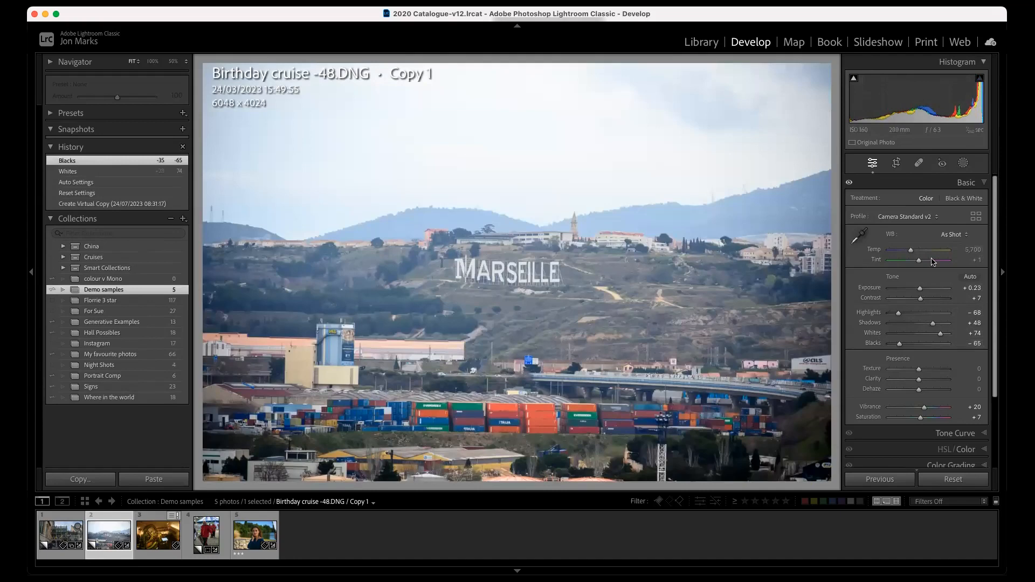
drag(897, 316, 891, 315)
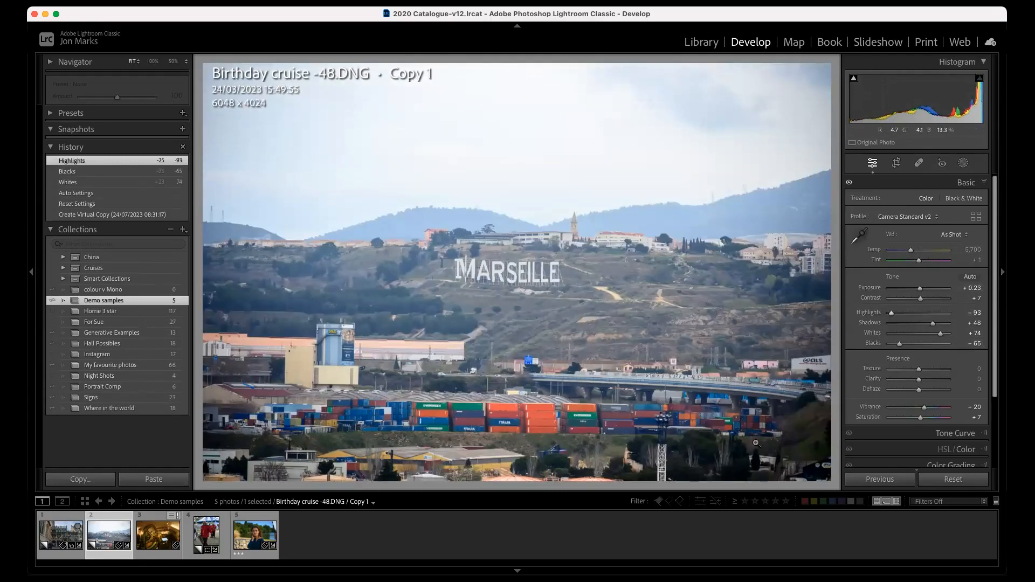
- Create a Select Sky mask on the Marseille photo and set its Dehaze to 21 and Exposure to -0.29
click(963, 162)
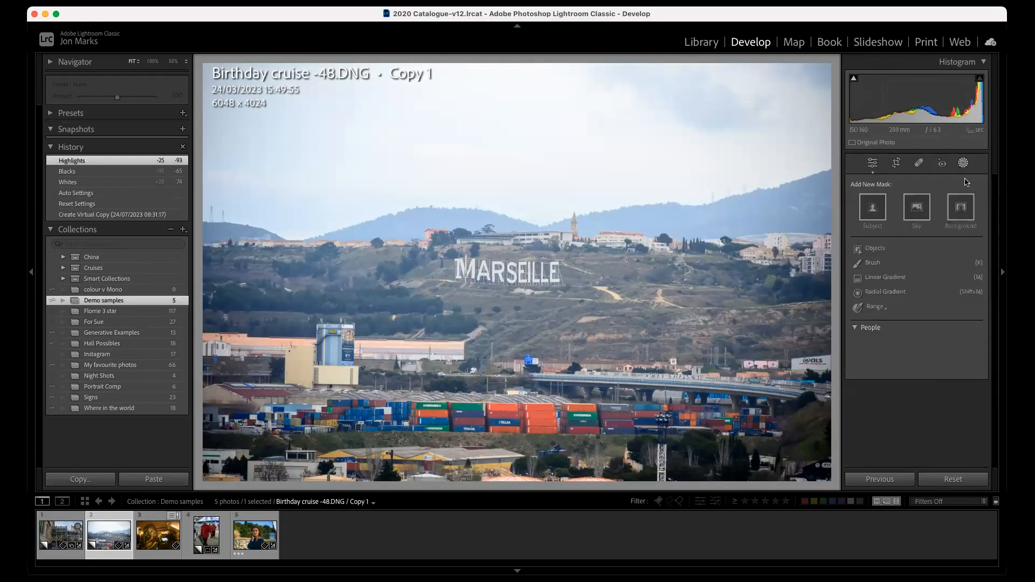
click(918, 211)
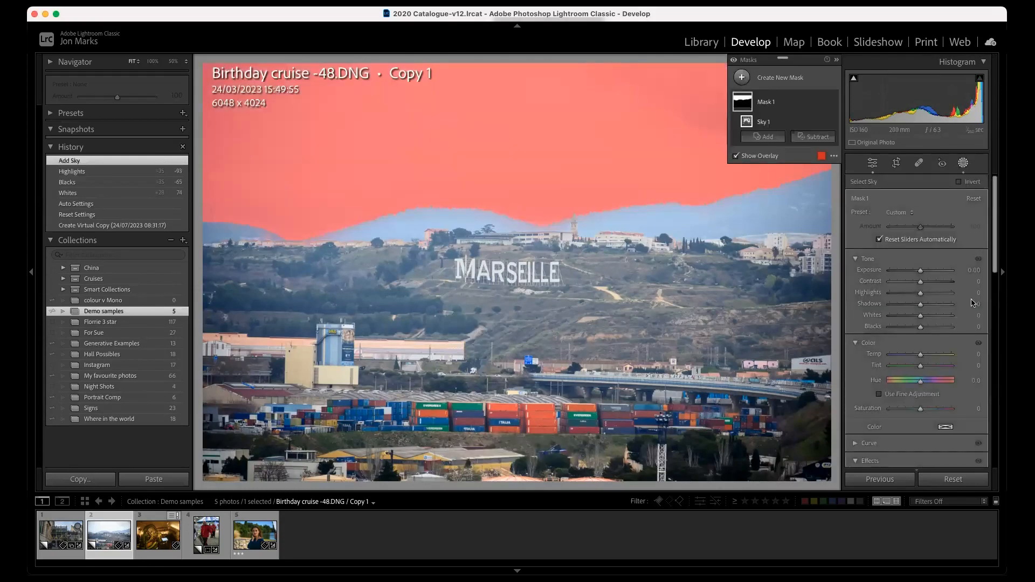
drag(920, 270, 917, 273)
scroll(895, 404, down, 3)
scroll(894, 404, down, 5)
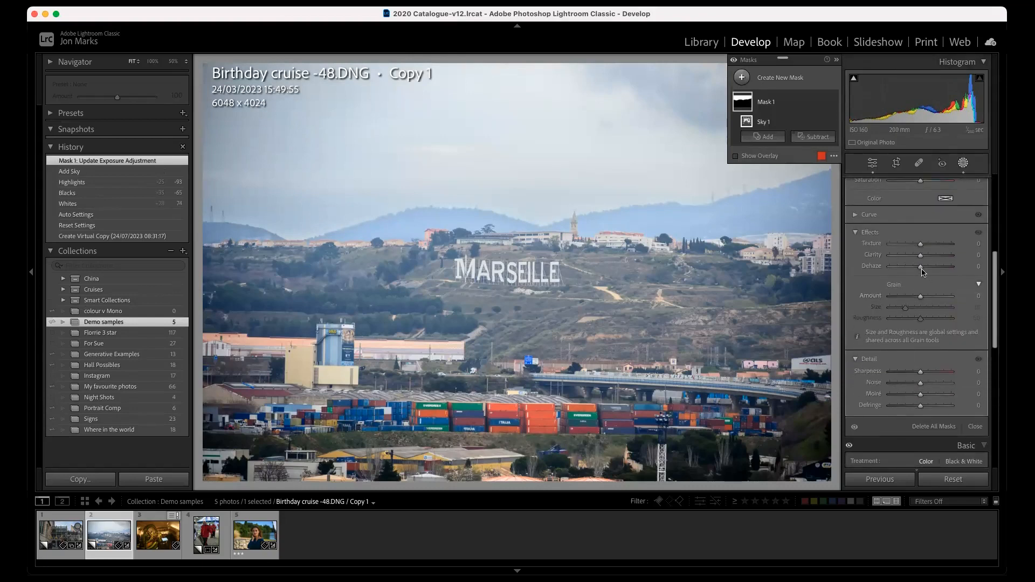
drag(922, 269, 928, 269)
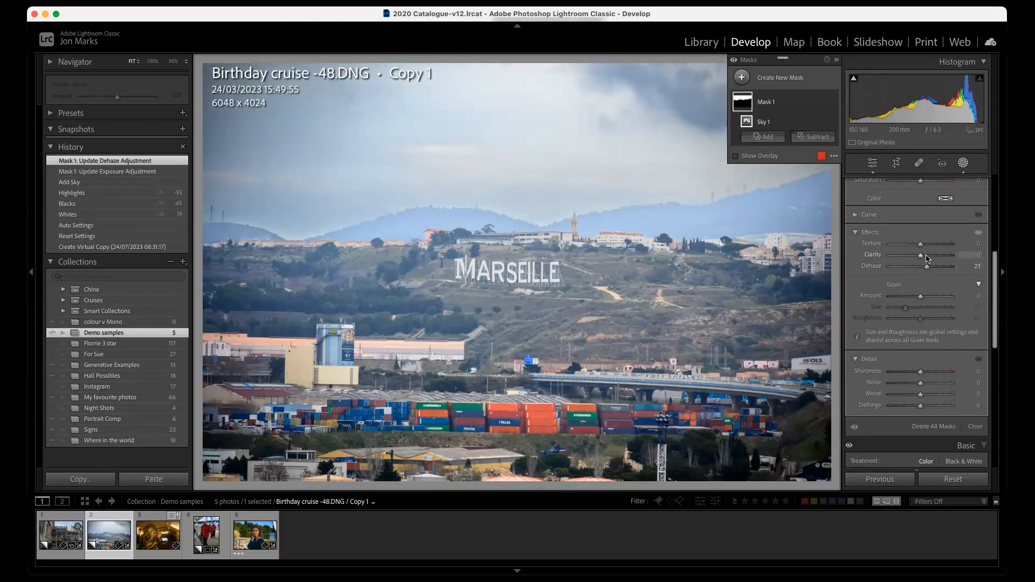
scroll(926, 258, up, 8)
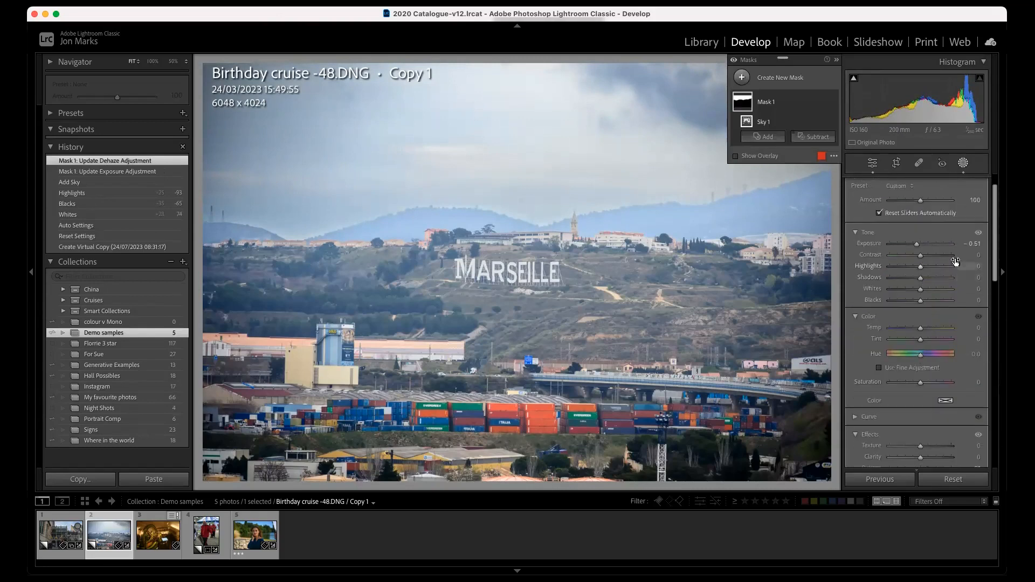
drag(916, 244, 919, 247)
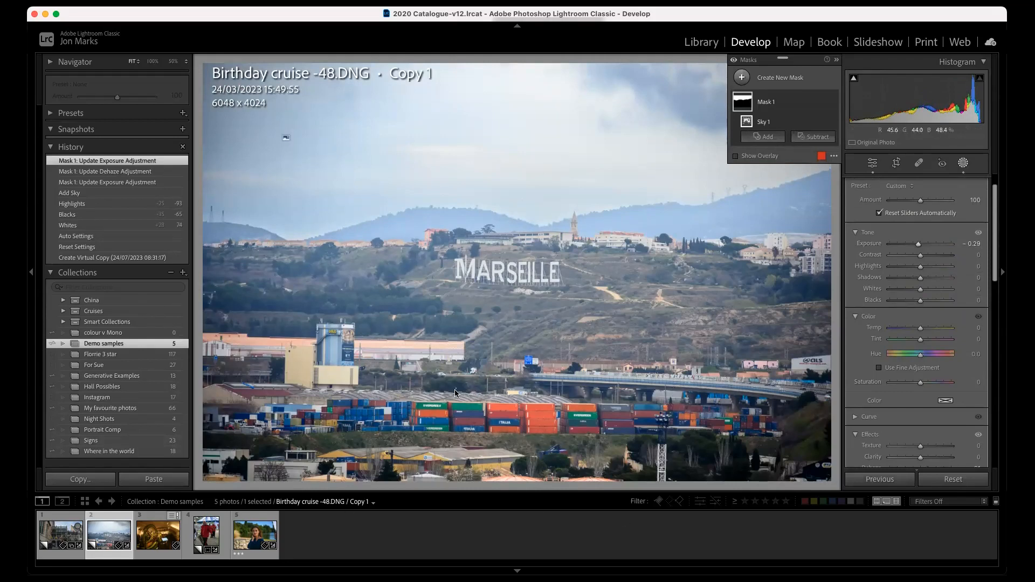
- Paint a new brush mask across the hillside around the MARSEILLE sign, between the sky and the containers
click(781, 80)
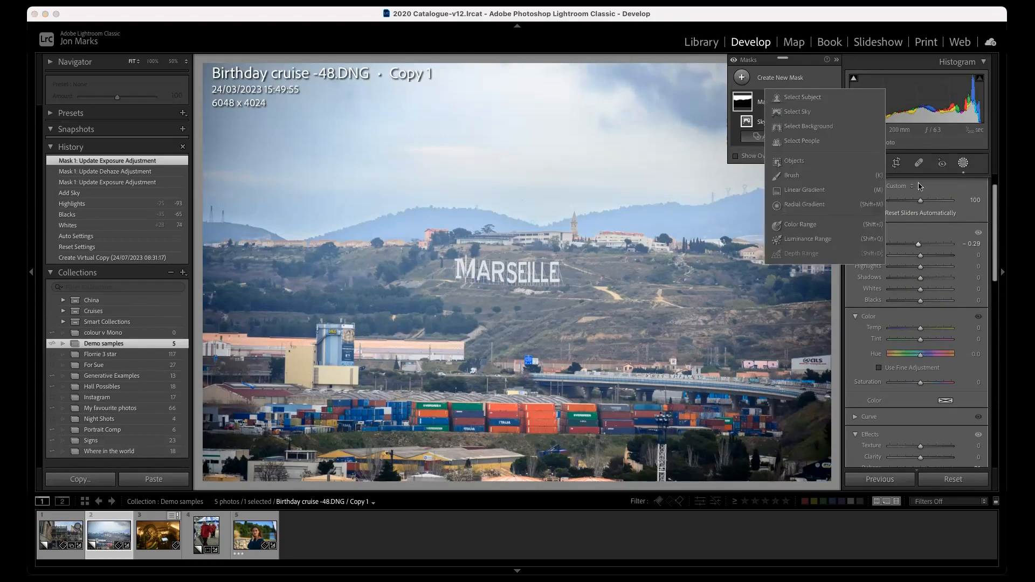
click(792, 175)
scroll(791, 281, up, 3)
scroll(790, 280, up, 2)
mouse_move(814, 272)
mouse_down()
mouse_move(512, 272)
mouse_move(283, 291)
mouse_move(232, 280)
mouse_move(291, 342)
mouse_move(648, 329)
mouse_move(825, 350)
mouse_move(803, 280)
mouse_move(582, 237)
mouse_up()
drag(545, 288, 552, 290)
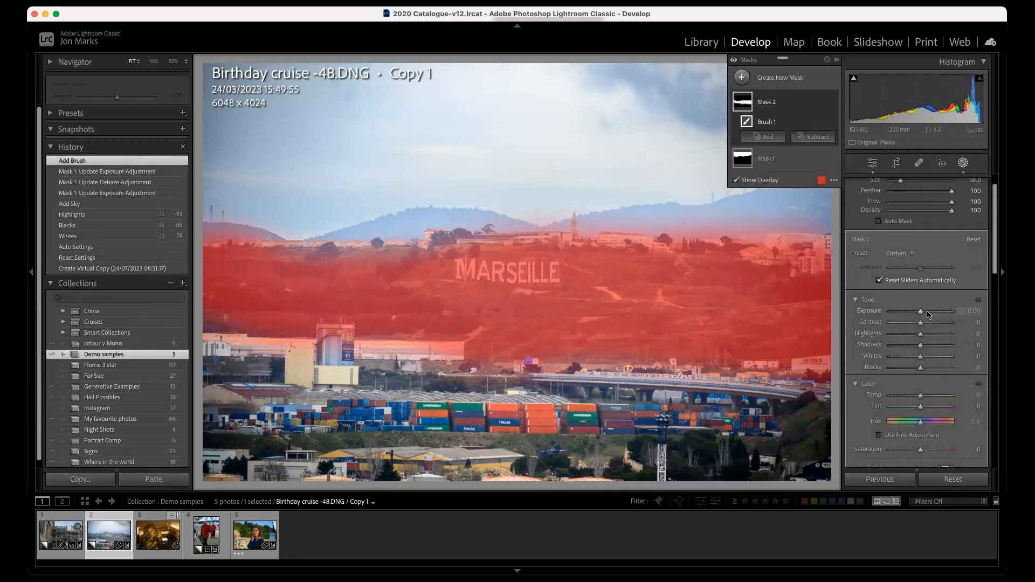
- Set the hillside mask's Exposure to -0.25, Contrast to 16 and Clarity to 39
drag(922, 315, 927, 324)
scroll(913, 399, down, 1)
scroll(913, 399, down, 5)
drag(920, 397, 933, 402)
- Add a linear gradient mask rising from the photo's lower edge over the containers and set its Exposure to 0.02
click(781, 78)
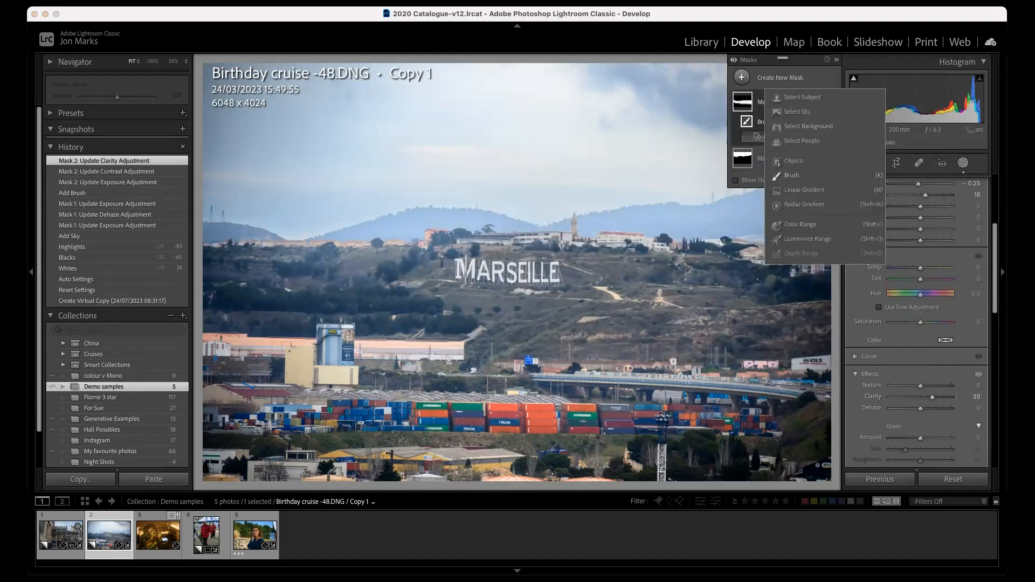
click(819, 188)
drag(519, 489, 526, 364)
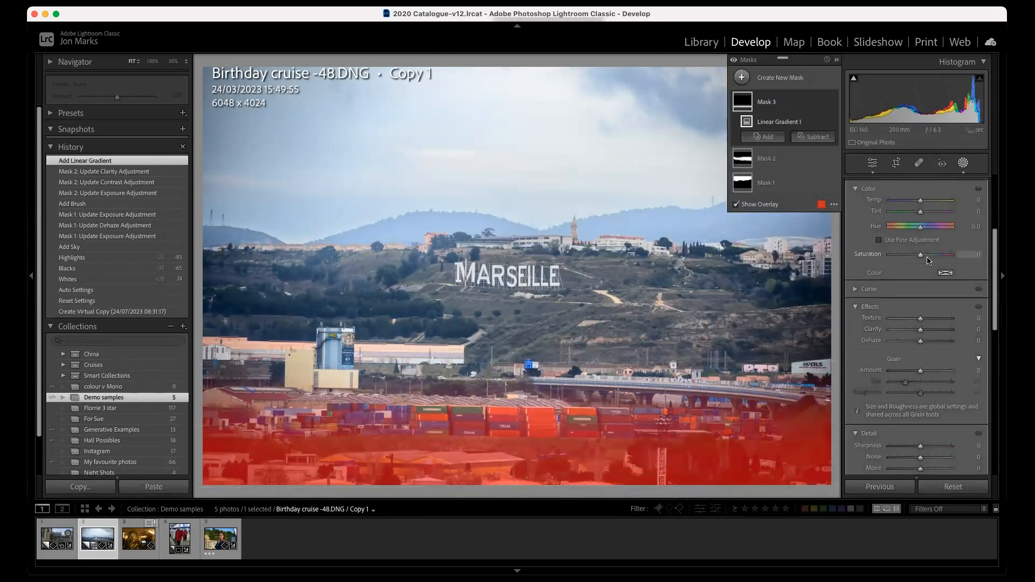
scroll(919, 310, up, 1)
scroll(918, 307, up, 5)
drag(920, 189, 922, 192)
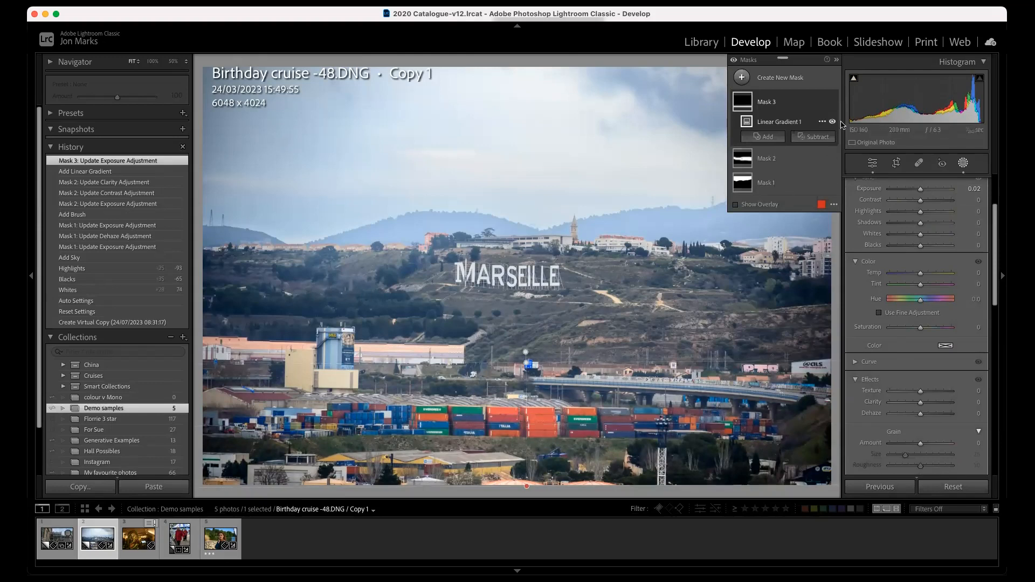
- Leave masking and set the Green colour range to Saturation +64, Luminance +65 and Hue +35
click(872, 162)
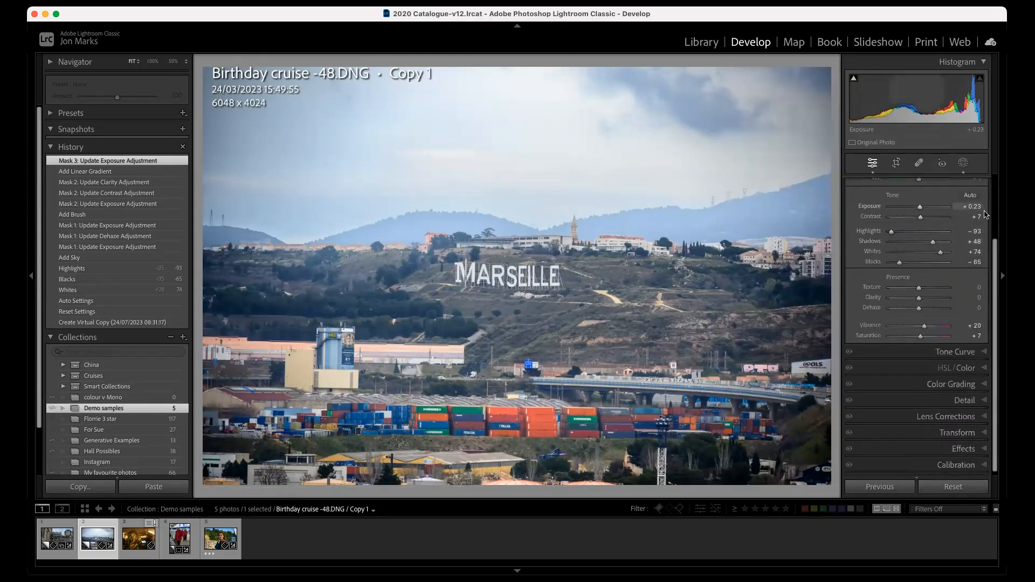
click(961, 368)
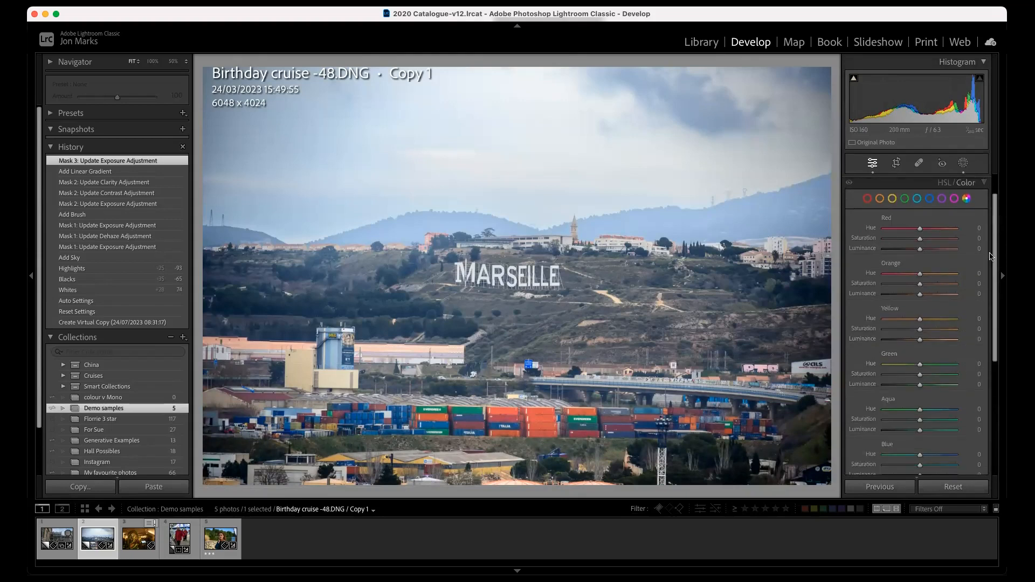
click(905, 199)
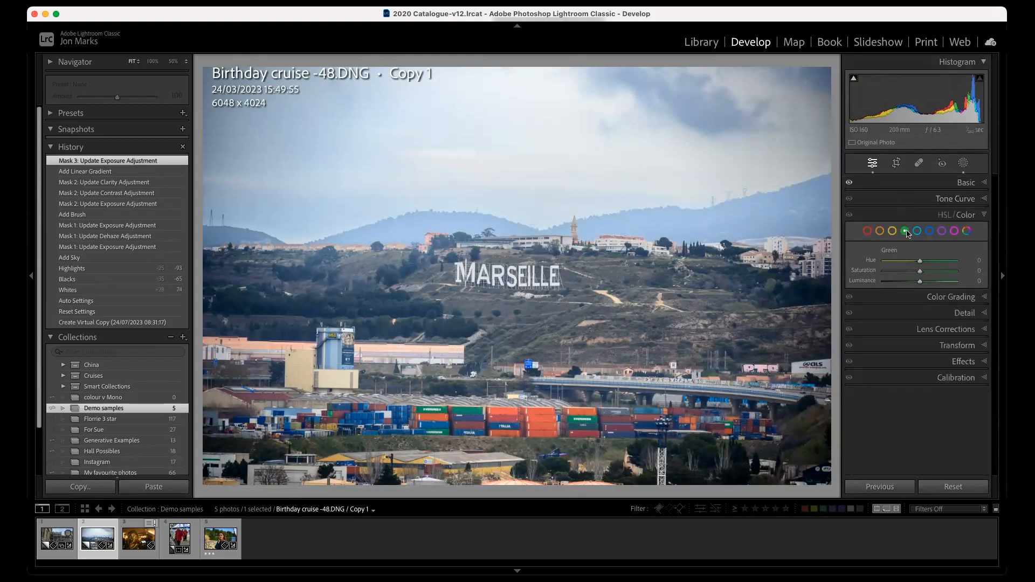
drag(922, 274, 944, 284)
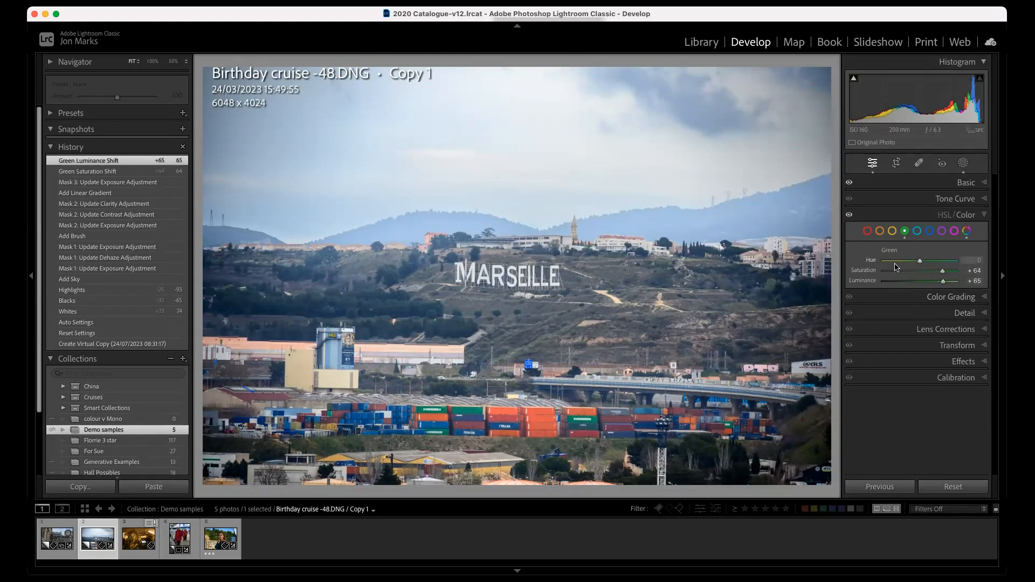
mouse_move(921, 262)
mouse_down()
mouse_move(946, 263)
mouse_move(893, 261)
mouse_move(957, 265)
mouse_move(934, 266)
mouse_up()
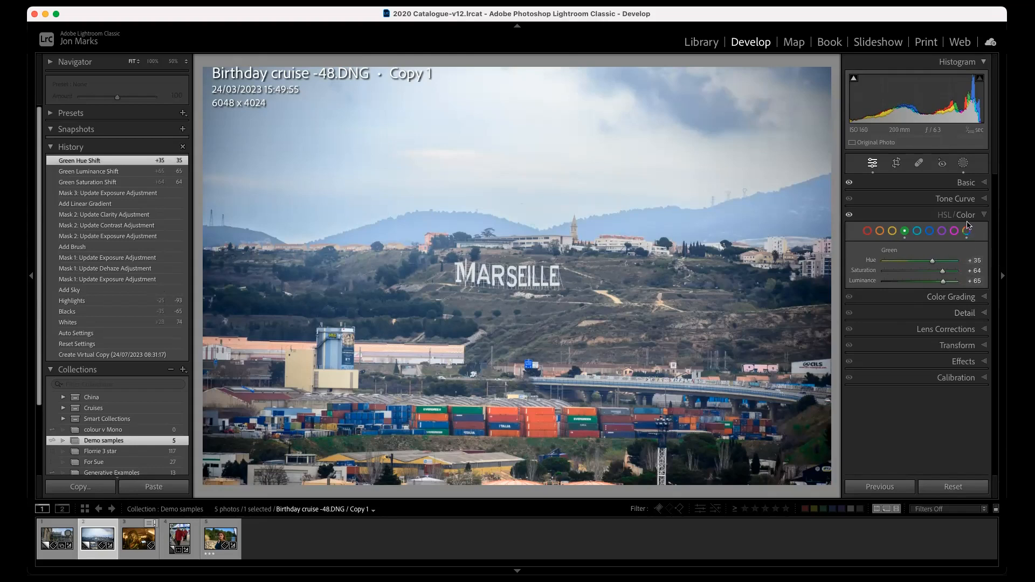
- Set the Yellow range's Hue to -44 and Saturation to +23, and the Aqua range's Luminance to +52
click(893, 232)
drag(921, 265, 941, 271)
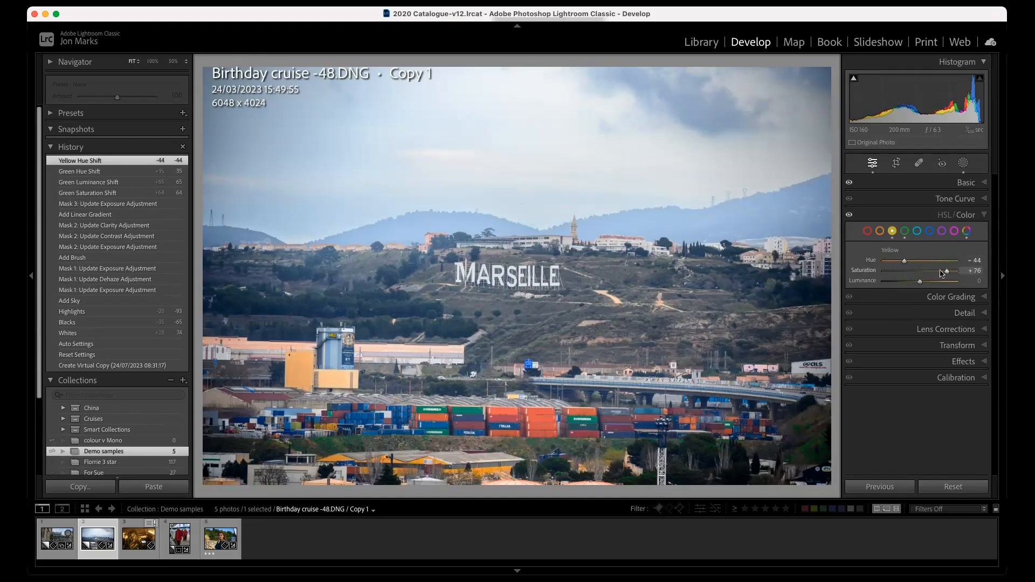
click(917, 231)
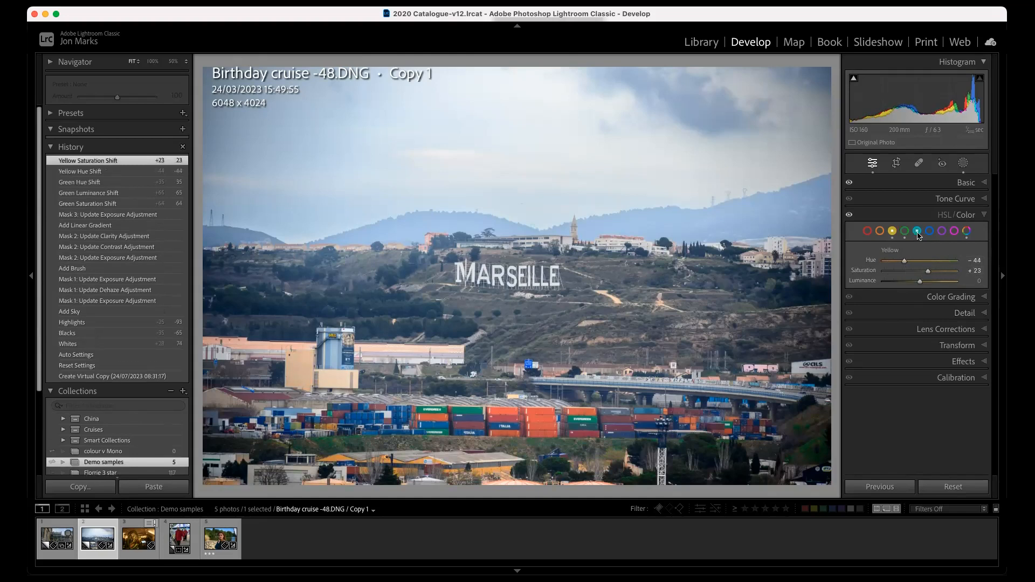
mouse_move(920, 281)
mouse_down()
mouse_move(959, 284)
mouse_move(938, 285)
mouse_up()
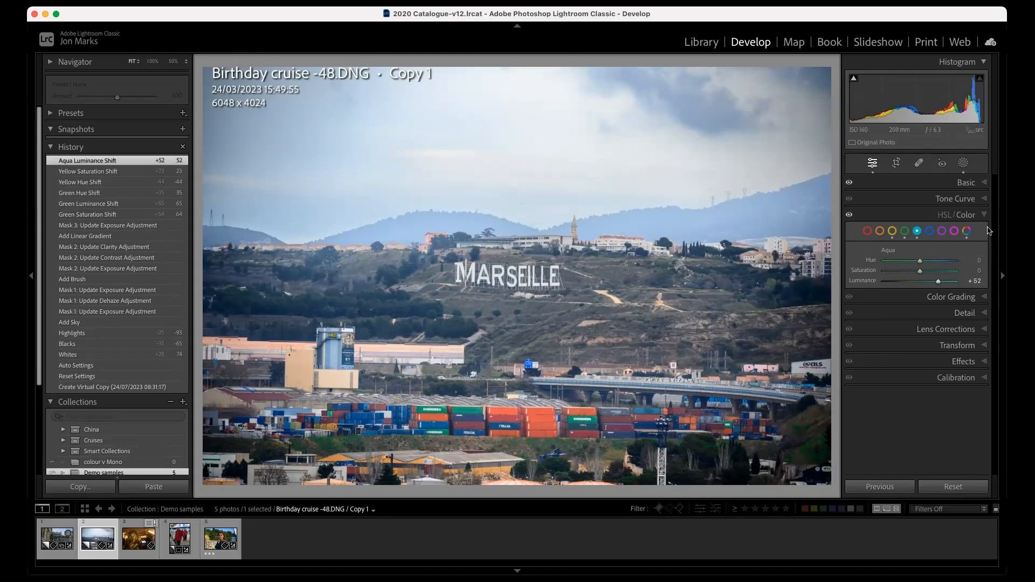
click(962, 378)
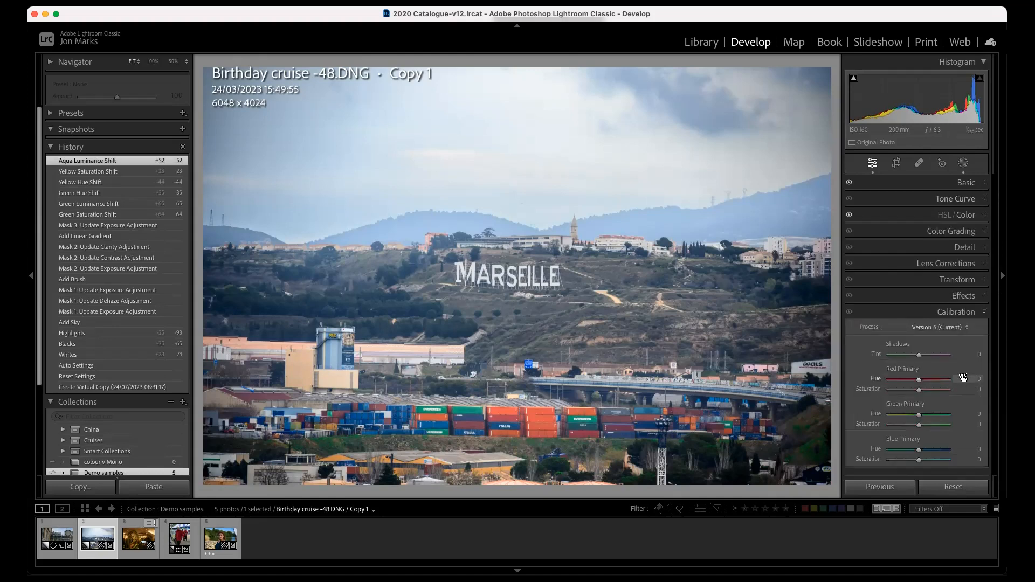
click(962, 312)
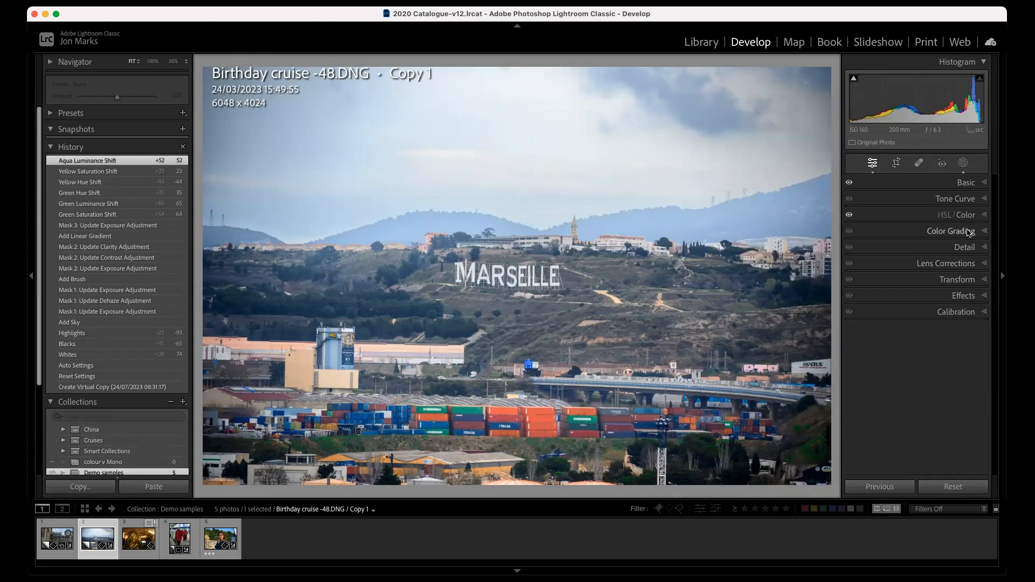
click(968, 230)
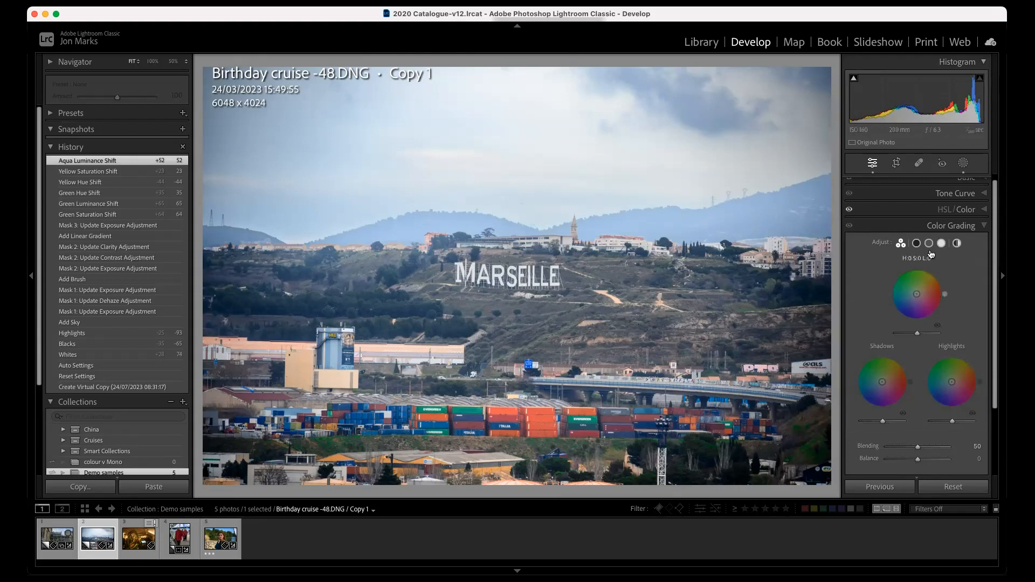
click(960, 226)
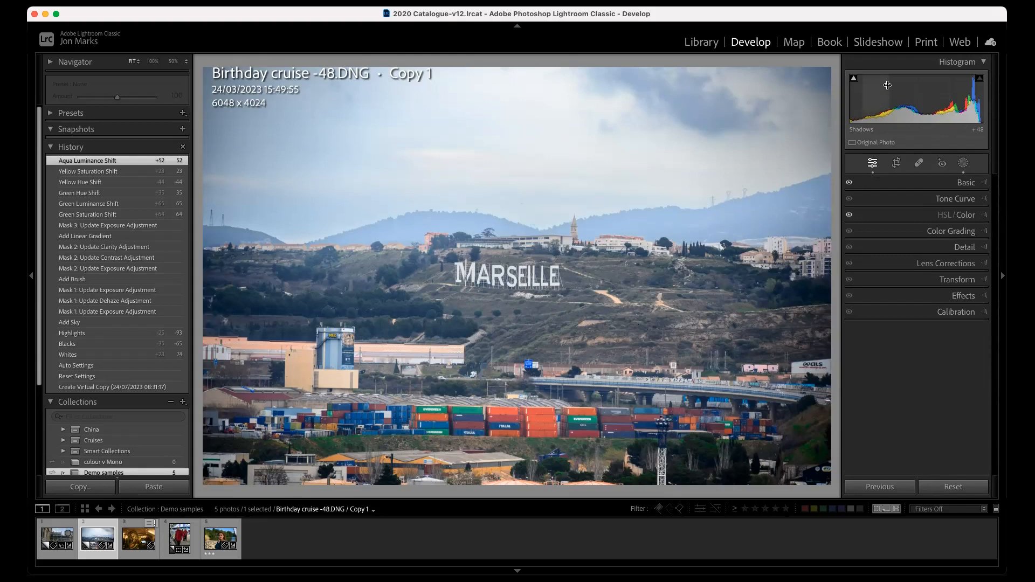
- Reopen the hillside brush mask, Mask 2, with its overlay hidden, and set its Tint to -16
click(963, 164)
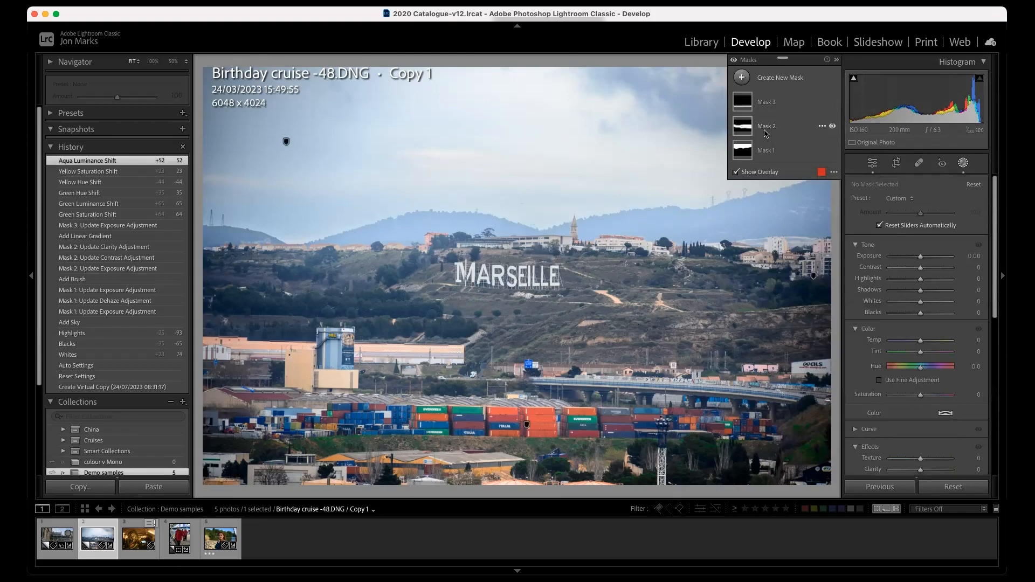
click(816, 134)
click(755, 207)
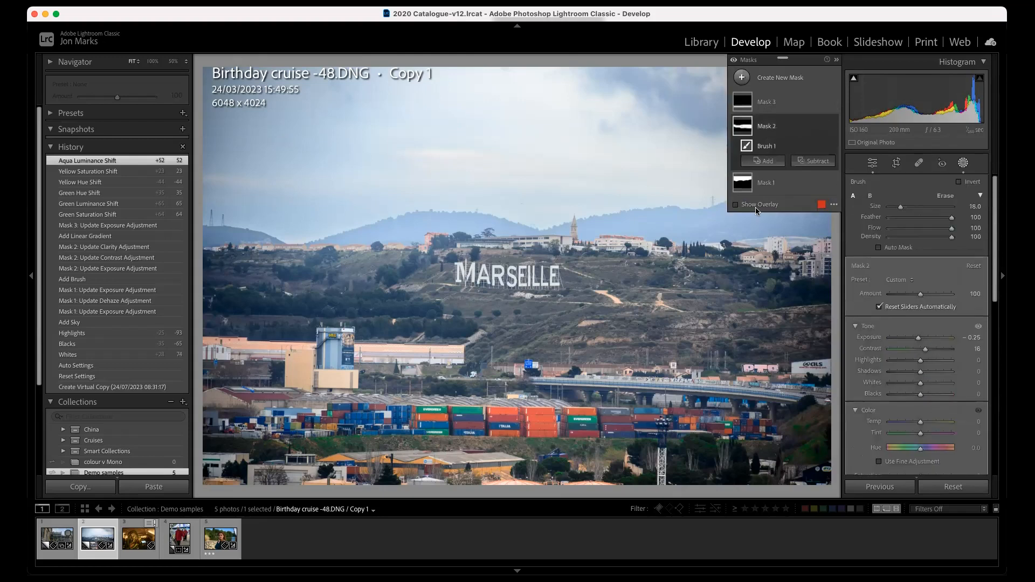
click(736, 204)
click(736, 205)
drag(920, 434, 916, 435)
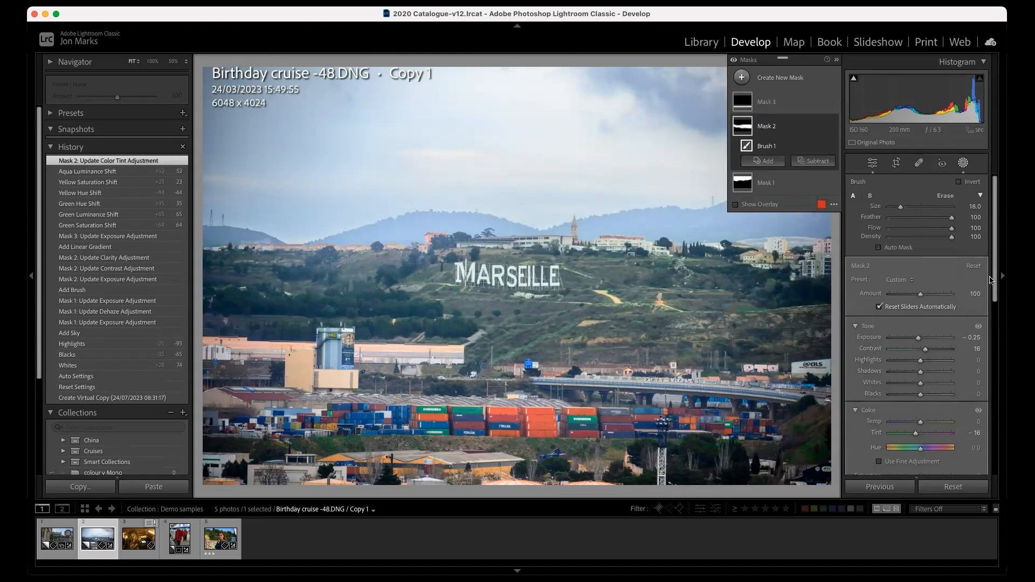
- Leave masking and compare the edited Marseille photo with its unedited version, returning to the edited view
click(872, 163)
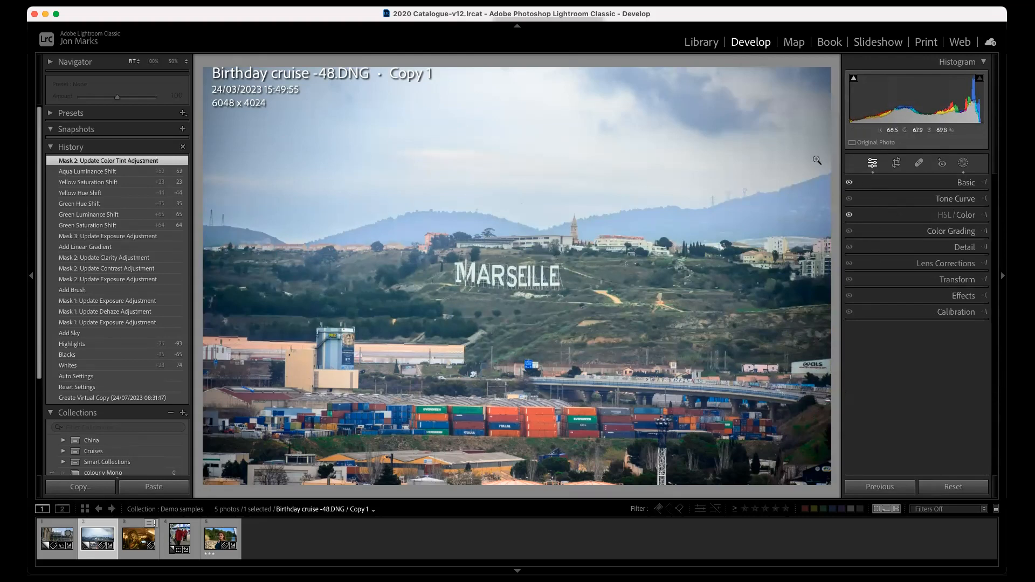
key(backslash)
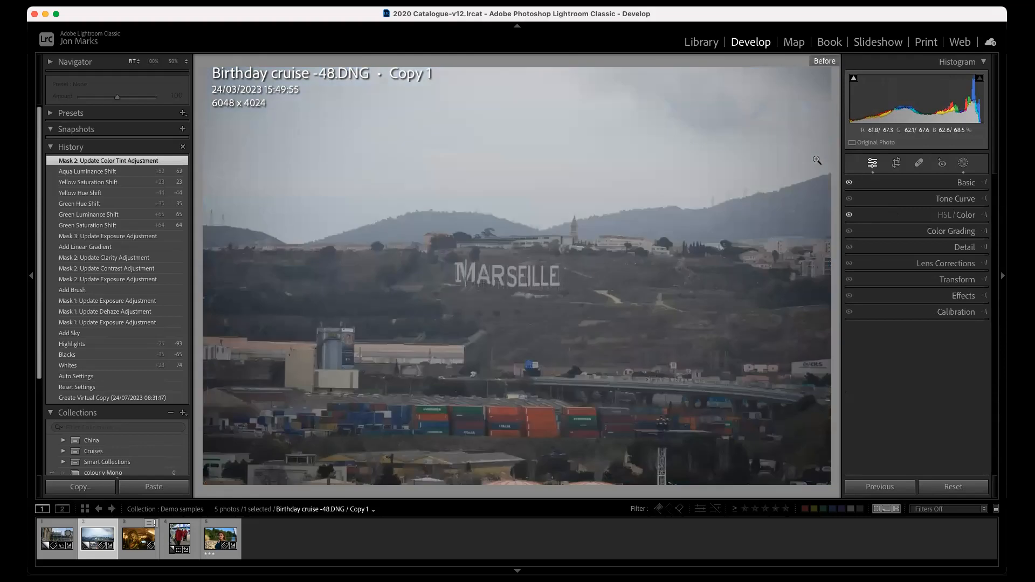
key(backslash)
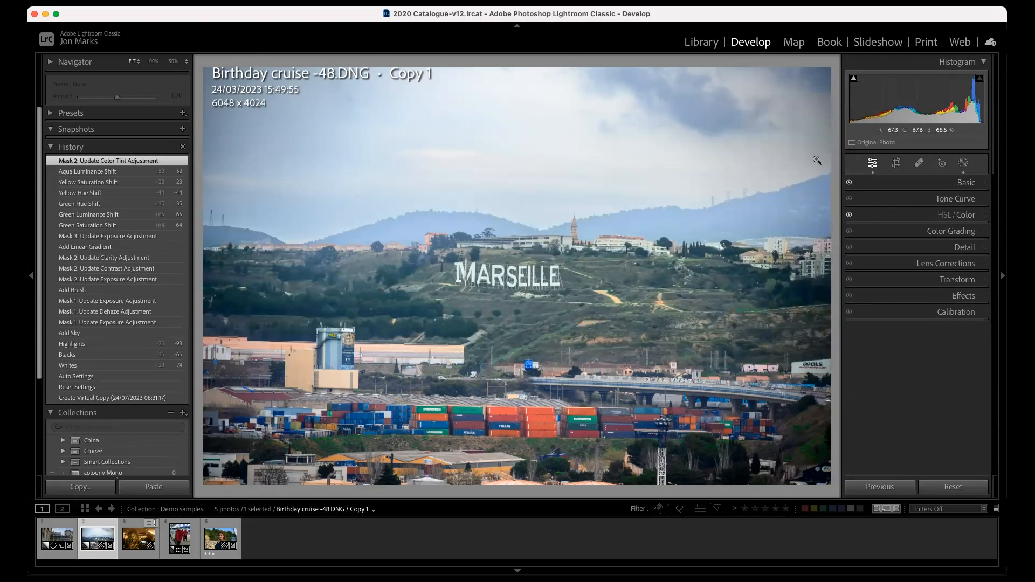
- Open the _NZ66868.NEF engine photo and examine the detail around its green wheels at 100%
click(137, 546)
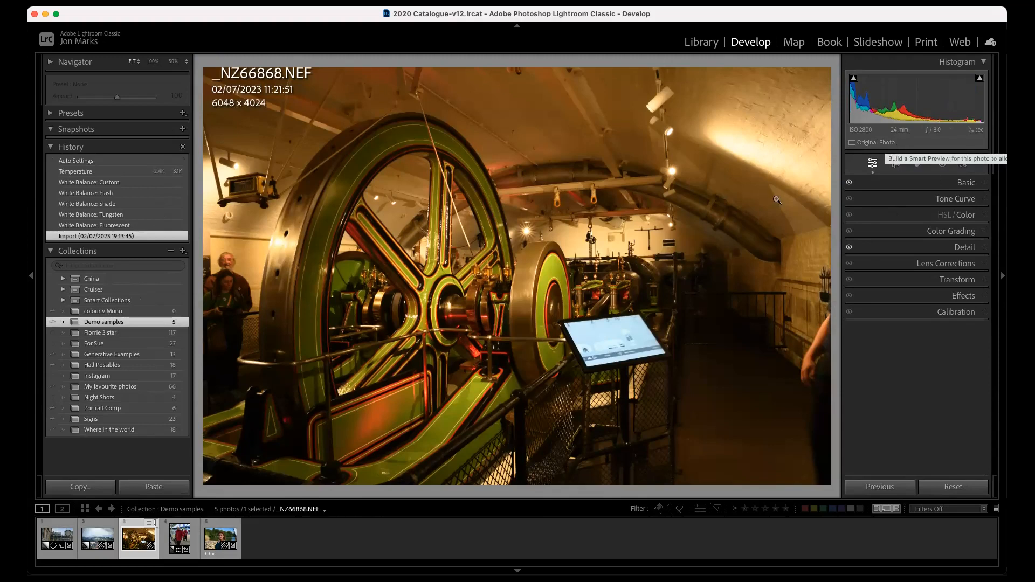
click(482, 207)
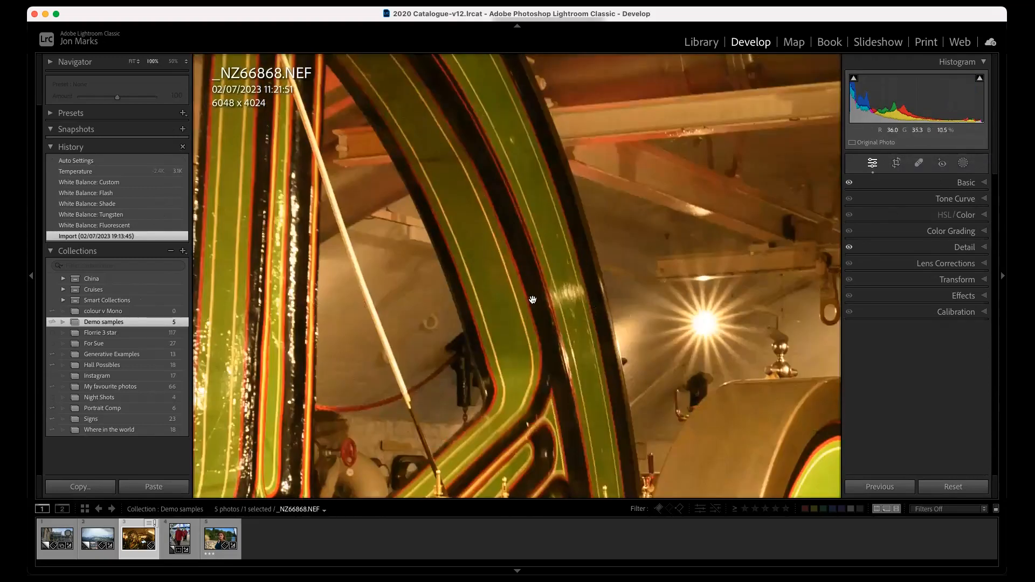
drag(572, 350, 639, 232)
drag(536, 367, 478, 212)
drag(471, 333, 347, 258)
drag(536, 267, 469, 330)
drag(592, 309, 538, 373)
drag(522, 272, 559, 302)
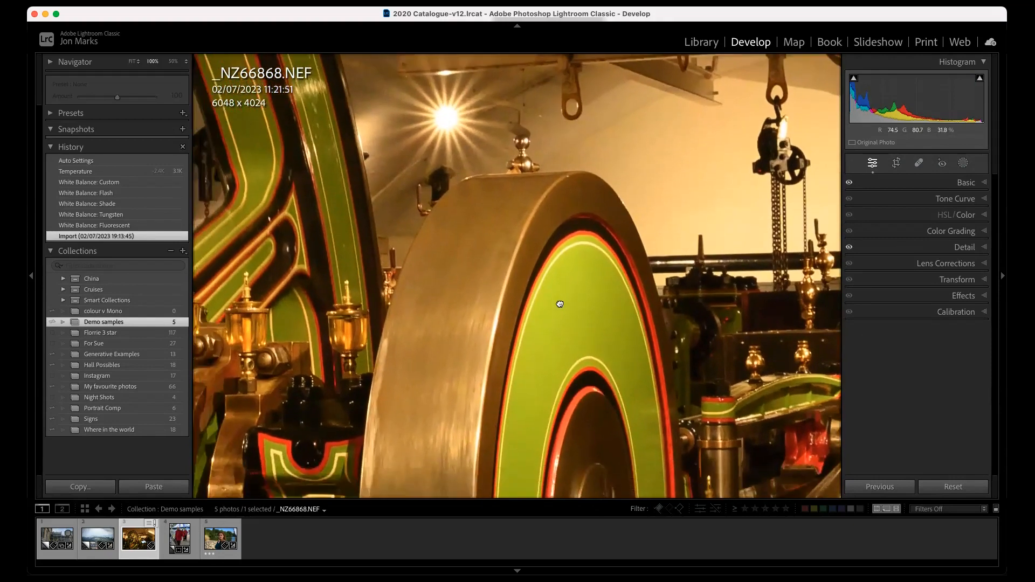
- Run AI Denoise on _NZ66868.NEF with the amount set to 91, checking the preview before creating the enhanced DNG
click(984, 249)
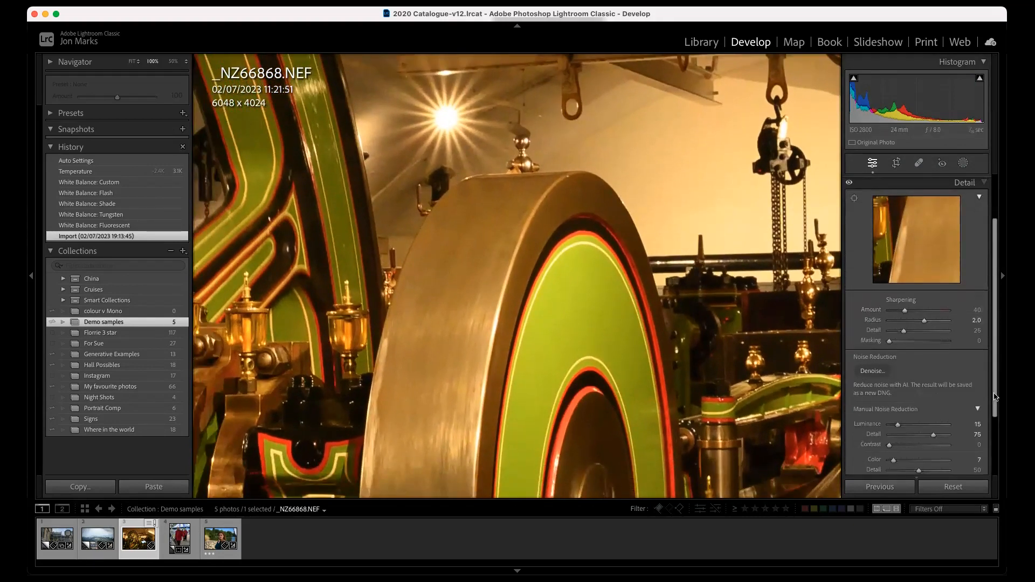
click(873, 372)
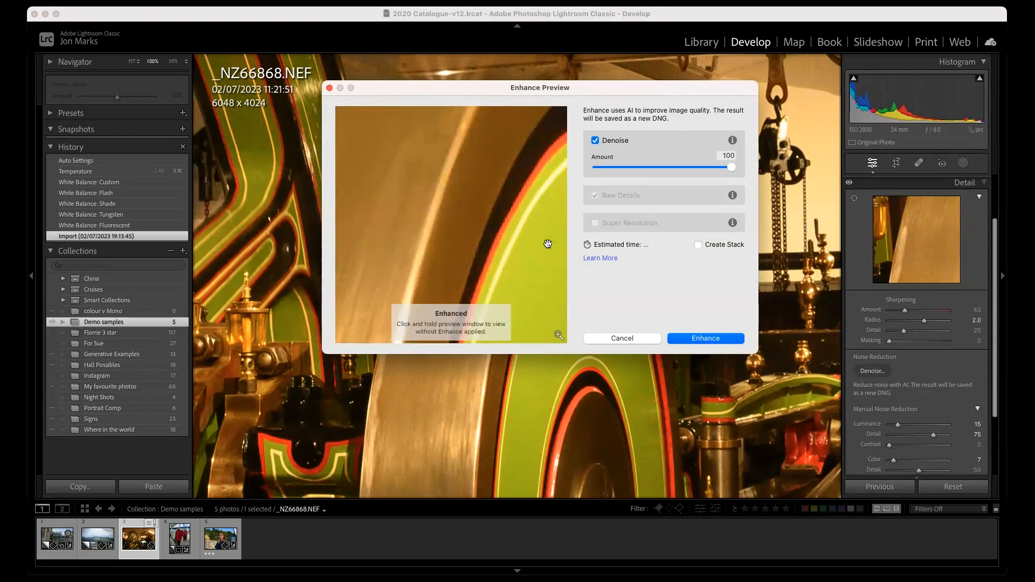
click(477, 203)
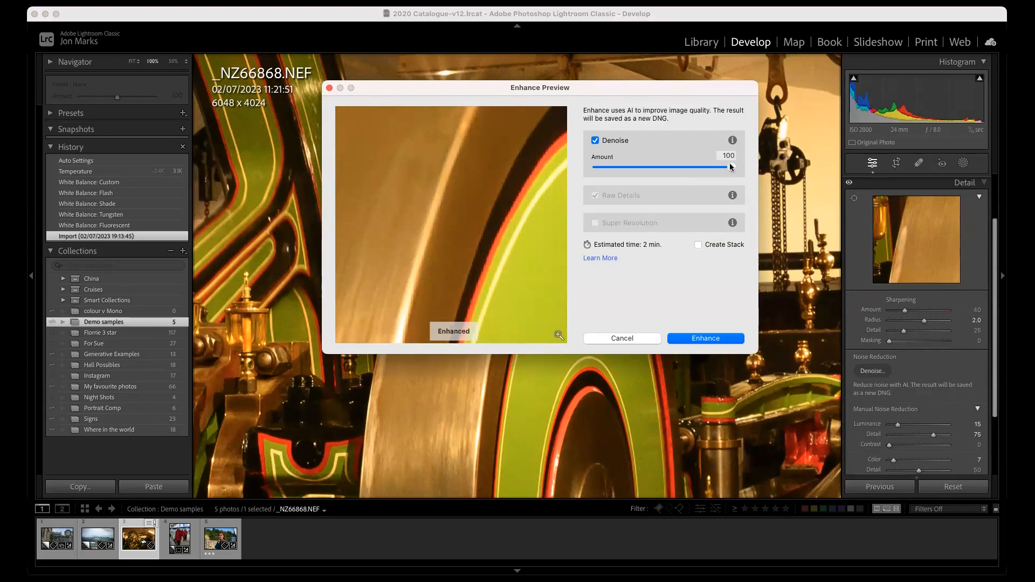
drag(731, 167, 691, 169)
click(479, 185)
drag(691, 168, 720, 167)
click(717, 342)
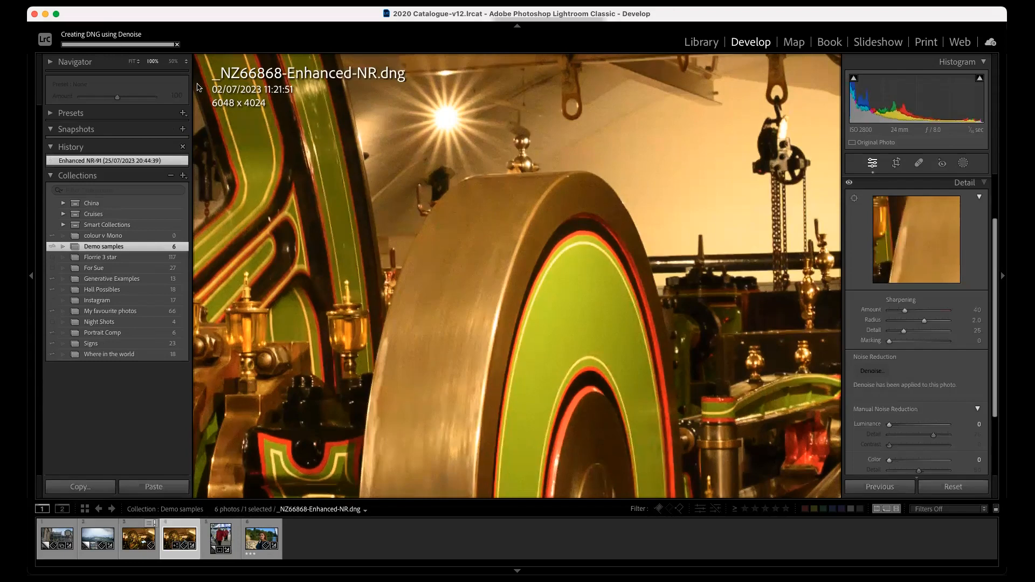
- Compare the original _NZ66868.NEF with its denoised DNG version at full size, ending on the whole denoised photo
click(130, 546)
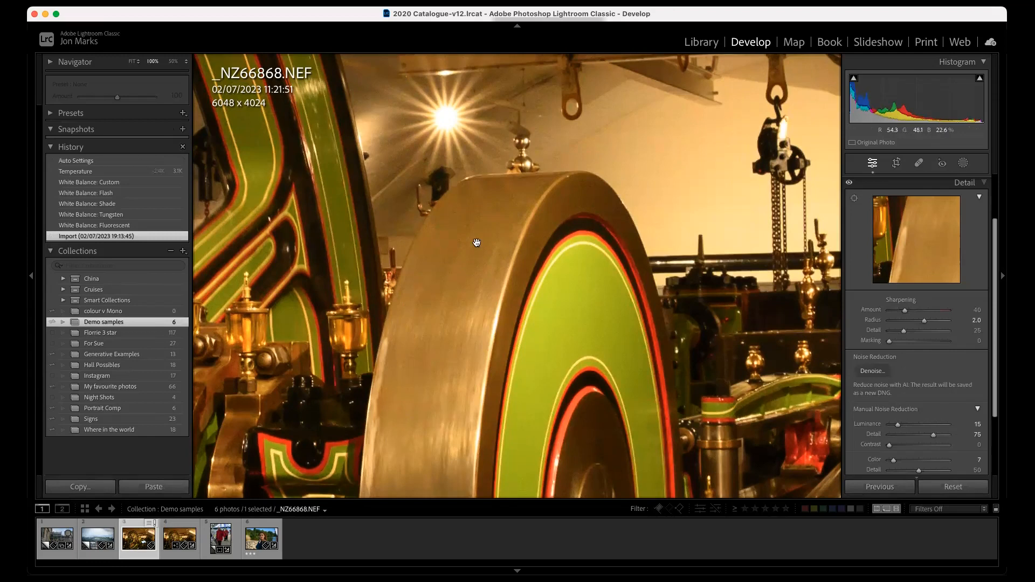
click(184, 540)
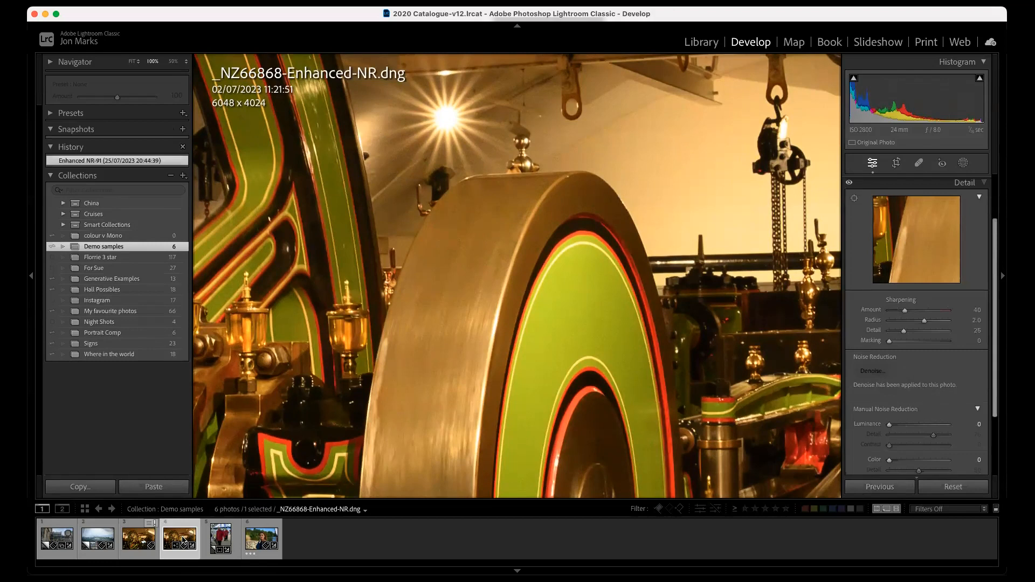
click(645, 325)
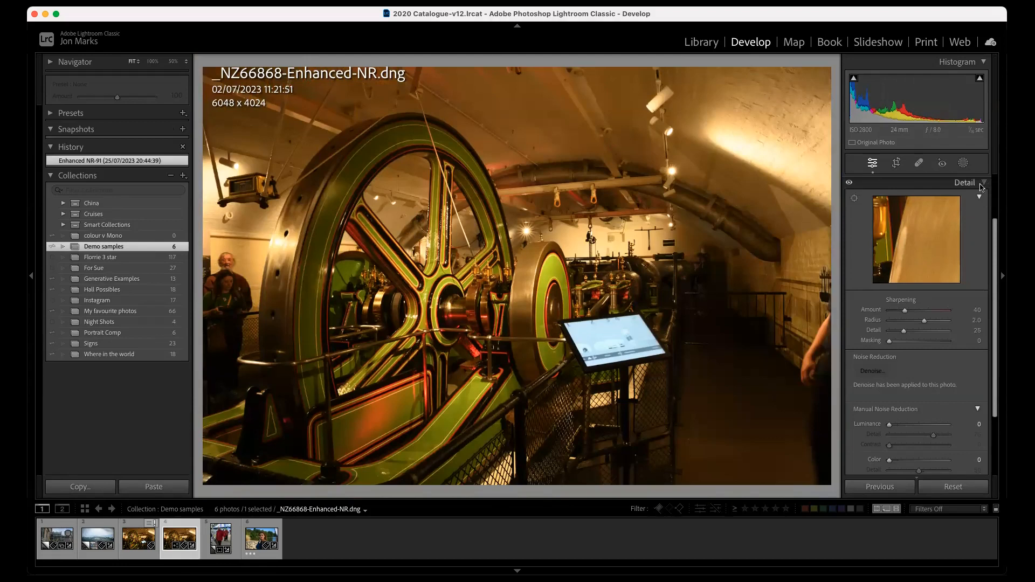
- Set the denoised photo's white balance to Tungsten, fine-tune it to a custom temperature of 3,055, and apply automatic tone
click(962, 184)
click(973, 186)
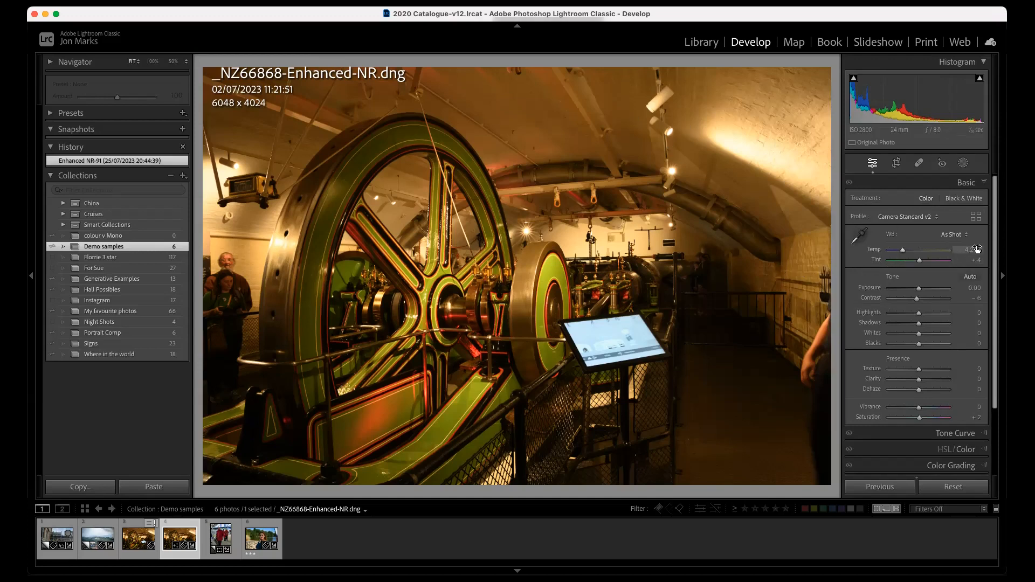
click(953, 235)
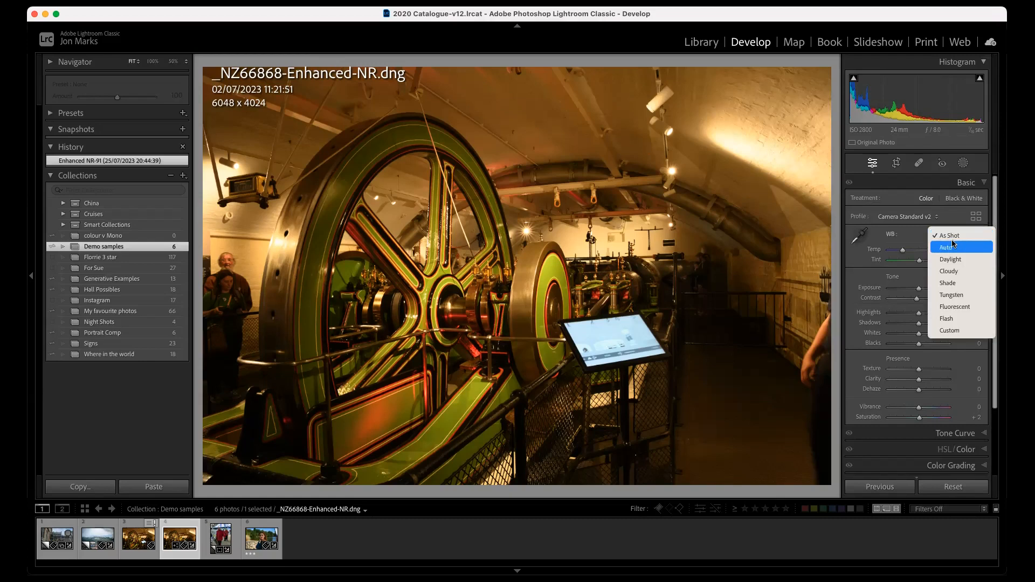
click(954, 294)
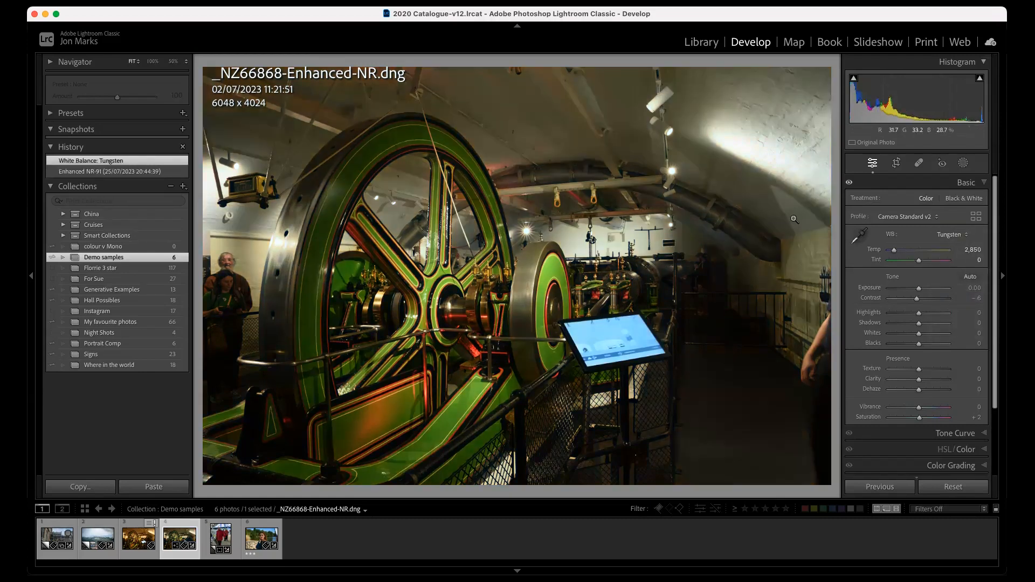
click(954, 235)
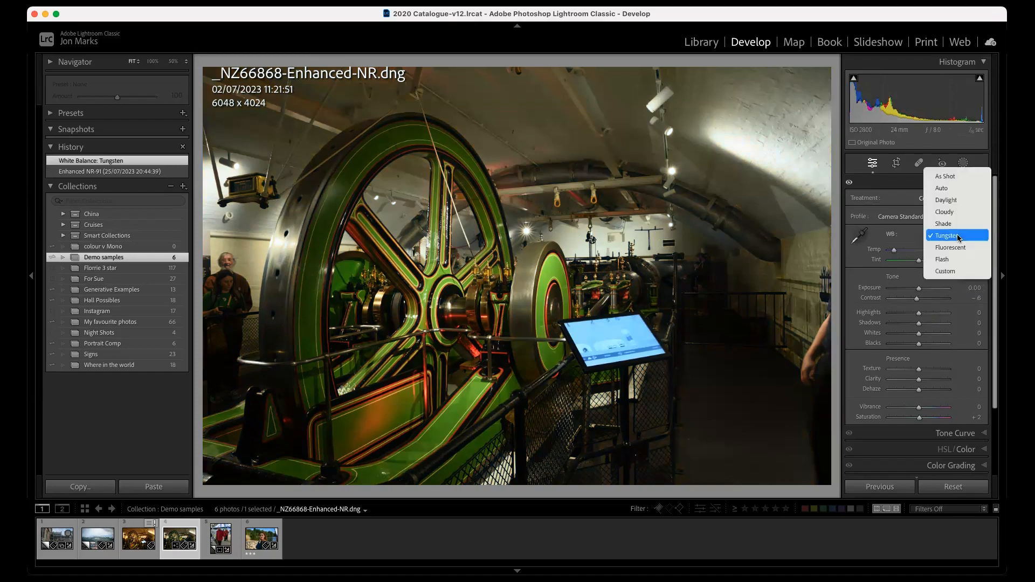
click(947, 271)
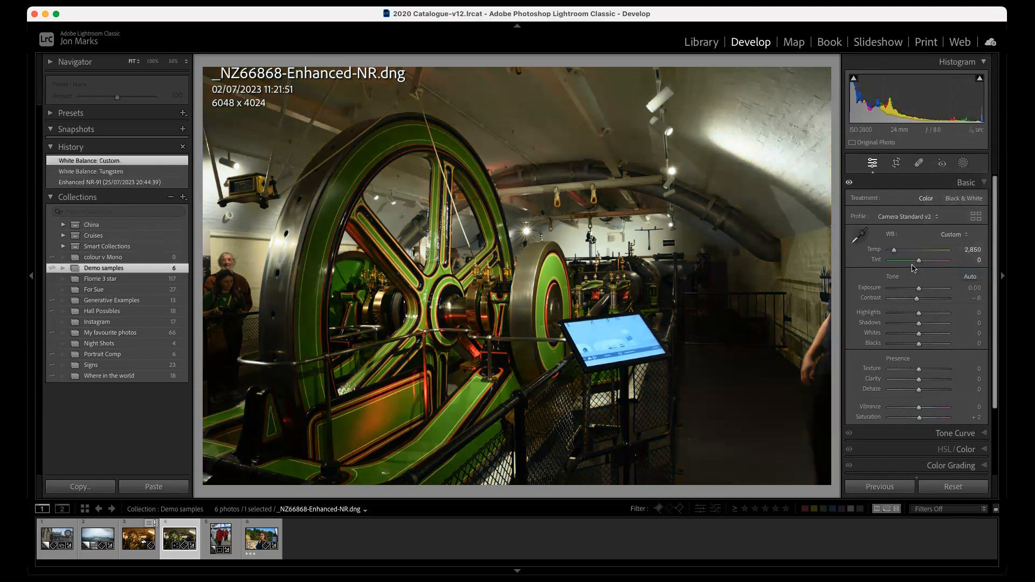
drag(894, 254, 897, 253)
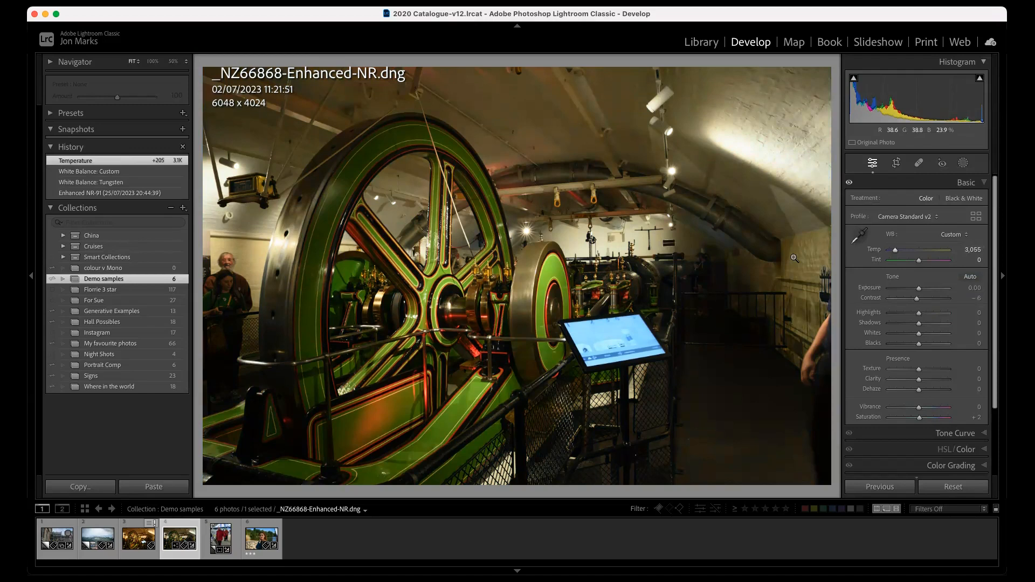
click(976, 277)
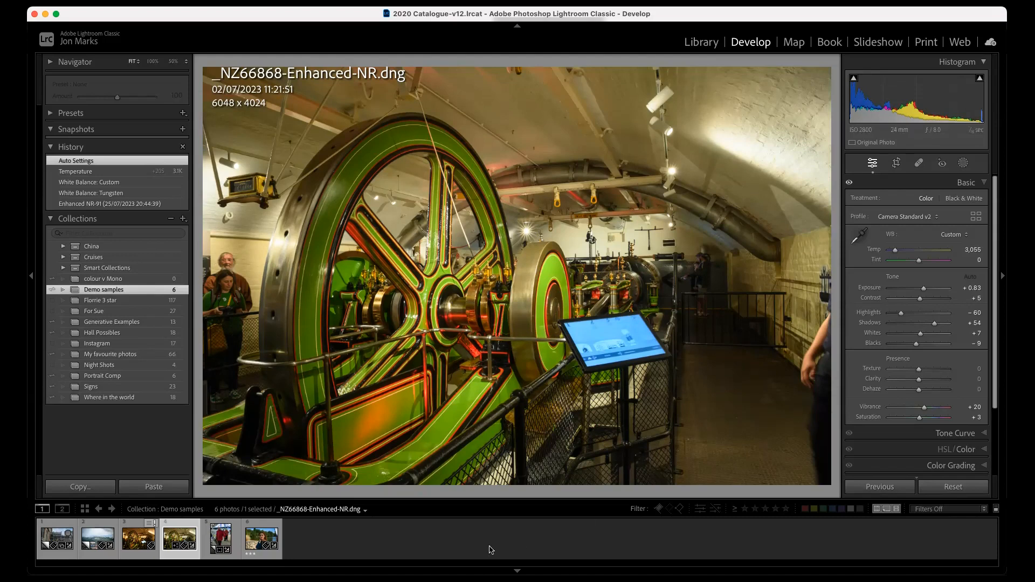
- Open the bandsman photo _DSC0914.NEF Copy 1 for masking
click(228, 537)
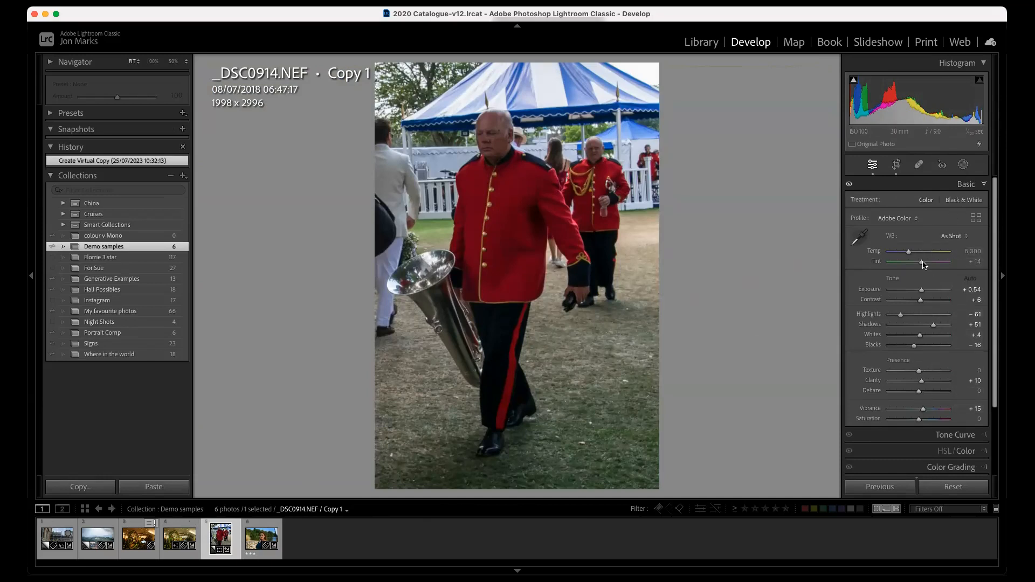
click(962, 165)
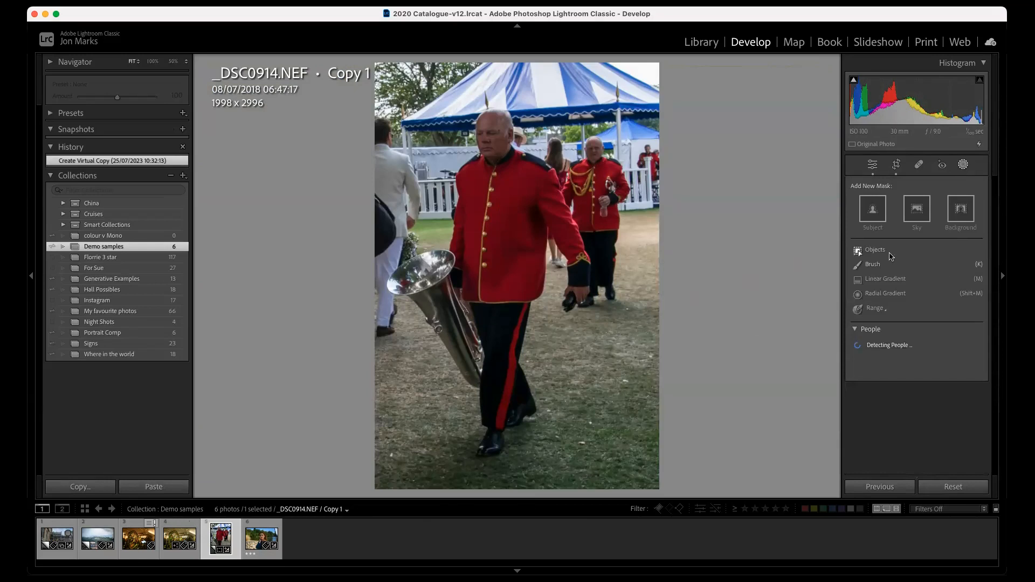
- Try an automatic subject mask with the background people brushed out of it, and delete all masks
click(873, 218)
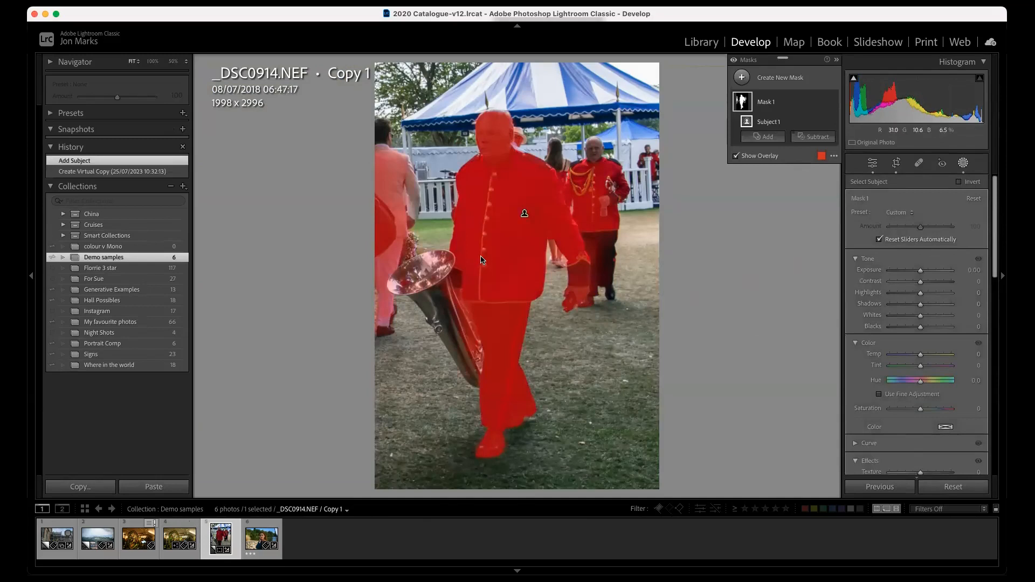
click(816, 137)
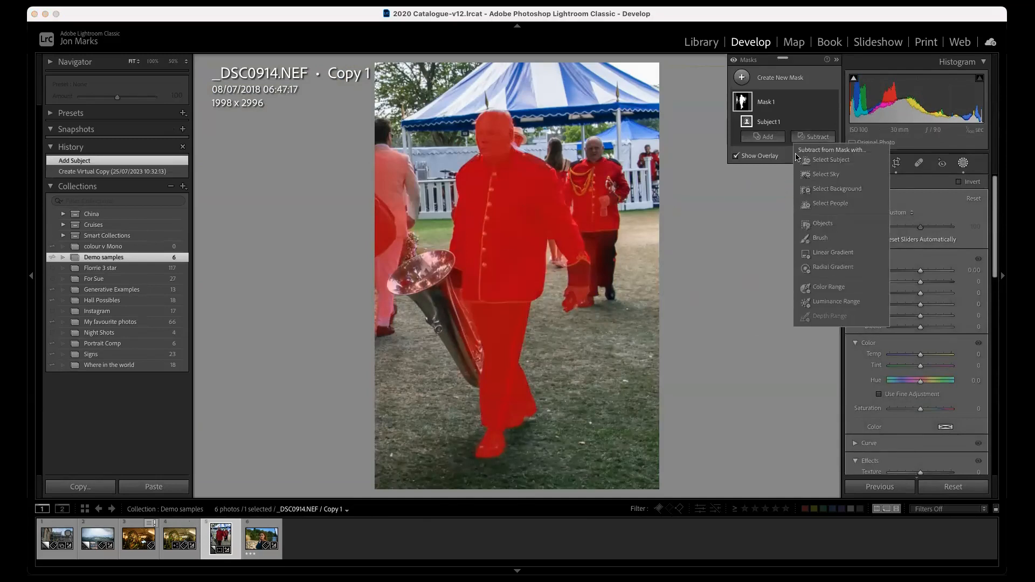
click(820, 237)
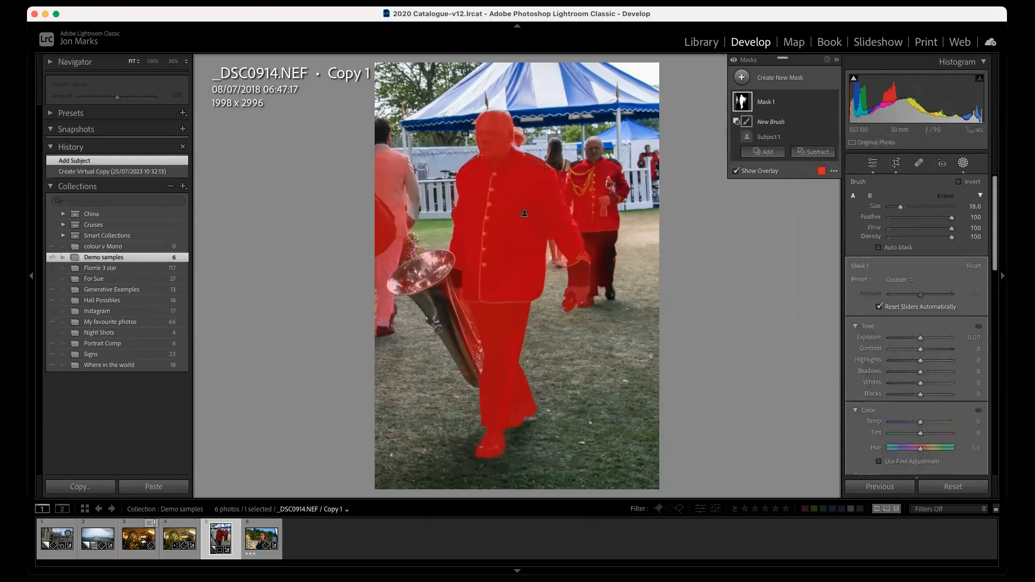
drag(597, 149, 601, 178)
drag(388, 162, 386, 303)
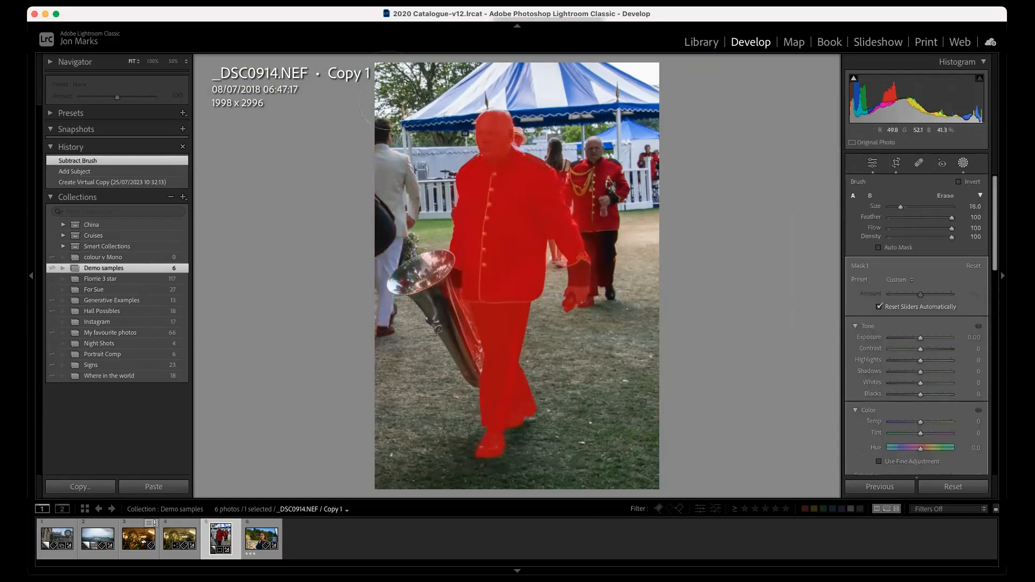
drag(391, 361, 391, 364)
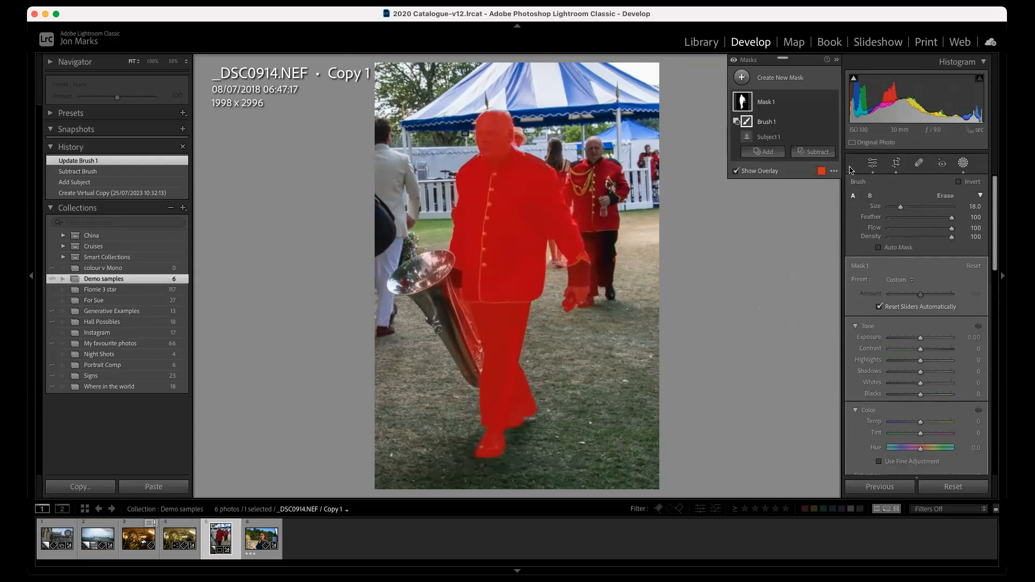
click(822, 106)
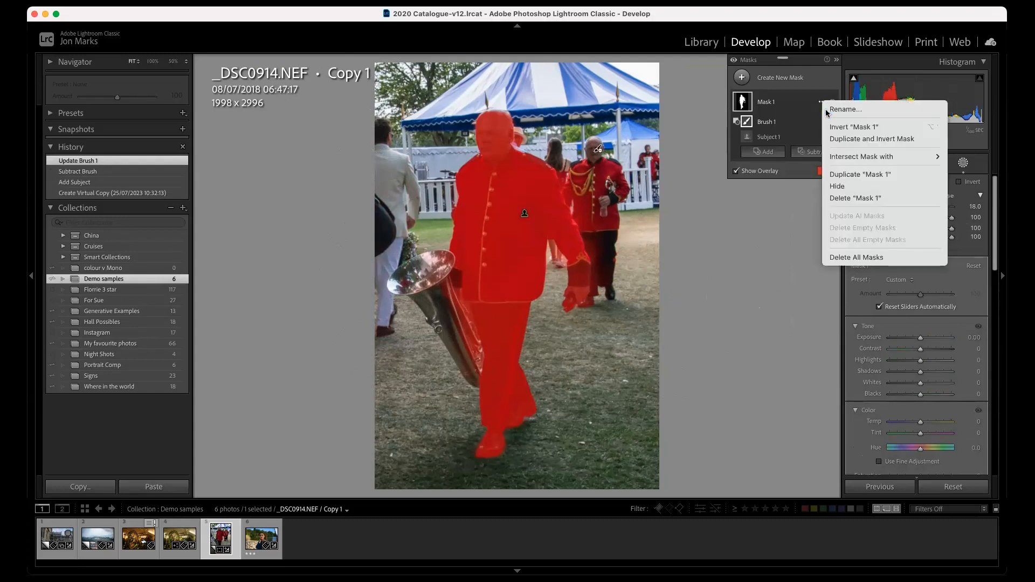
click(865, 257)
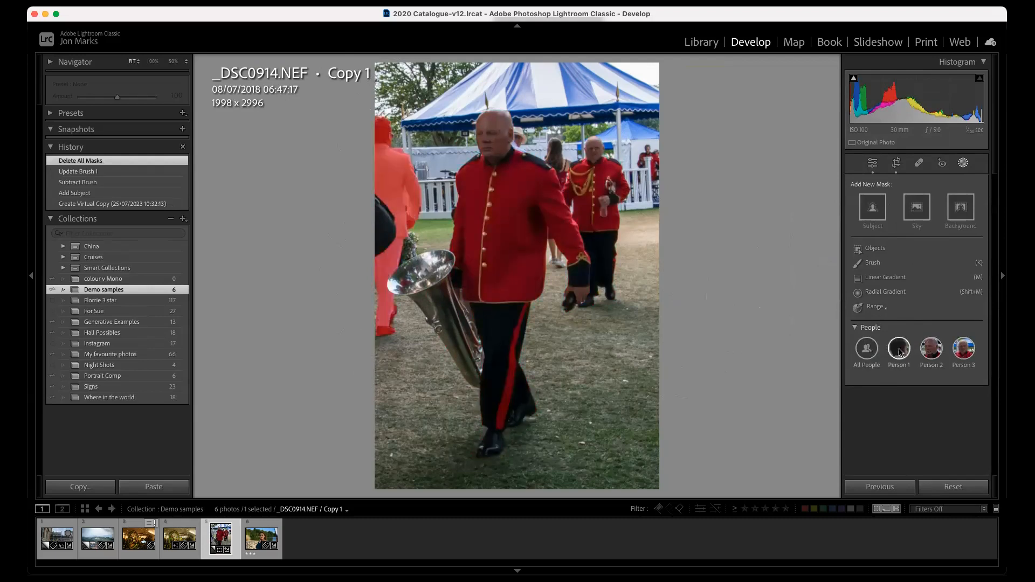
- Create a mask of the entire foreground bandsman, Person 2, and set its exposure to 0.58 and shadows to 6
click(931, 349)
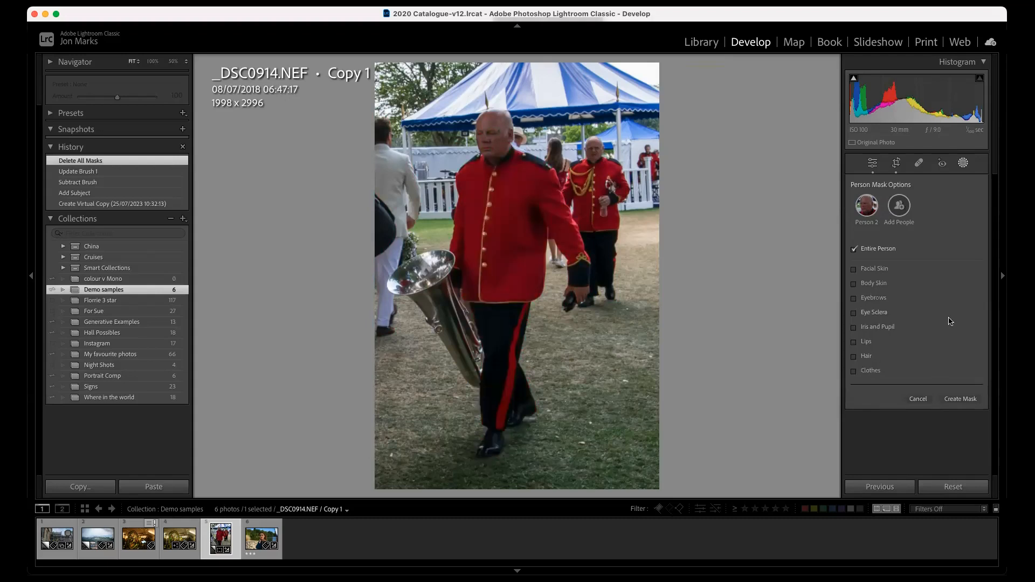
click(967, 400)
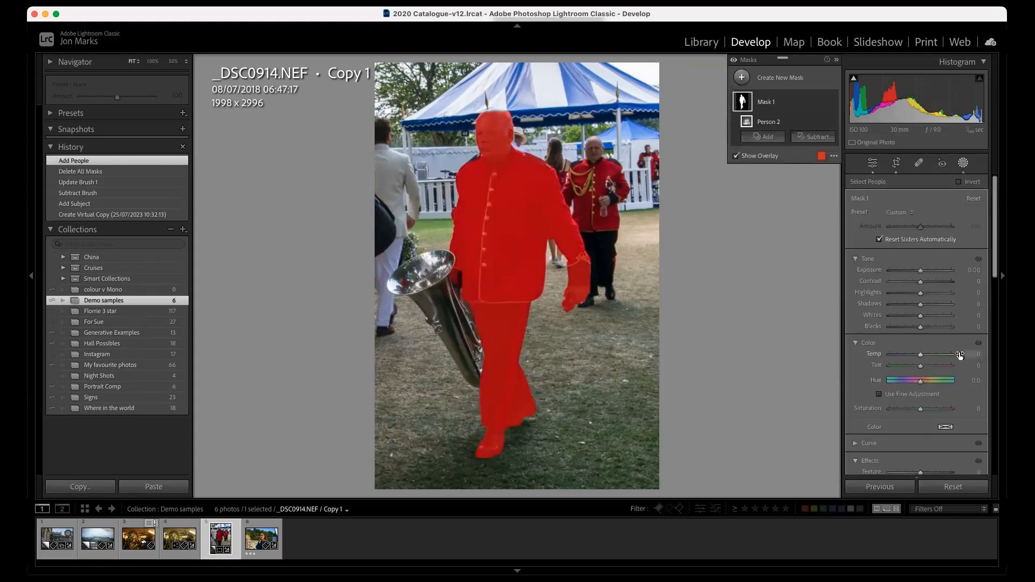
drag(920, 270, 922, 305)
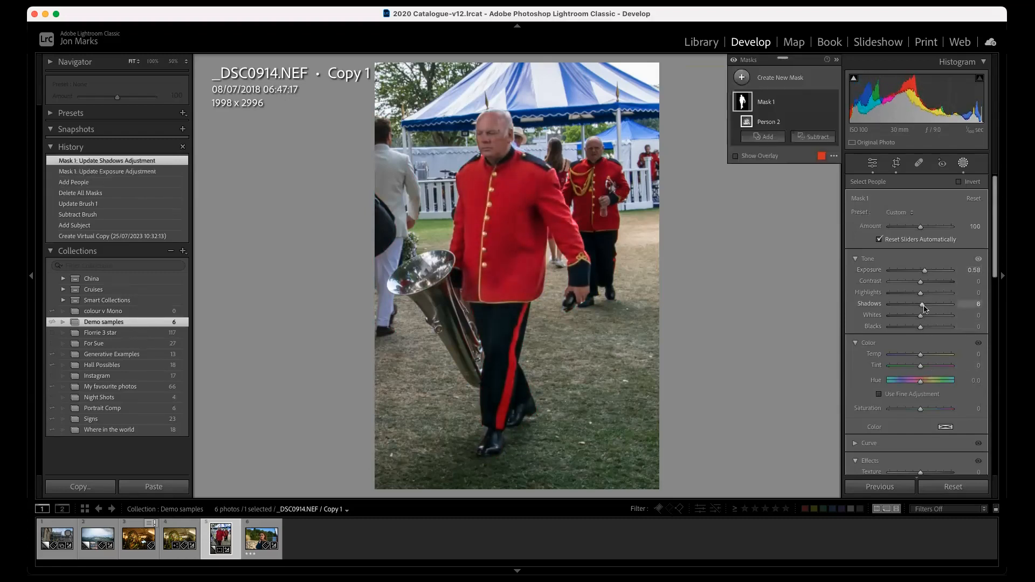
- Add a second mask on Person 2's facial skin with exposure 0.22, and compare the photo with the masks off and on
click(798, 81)
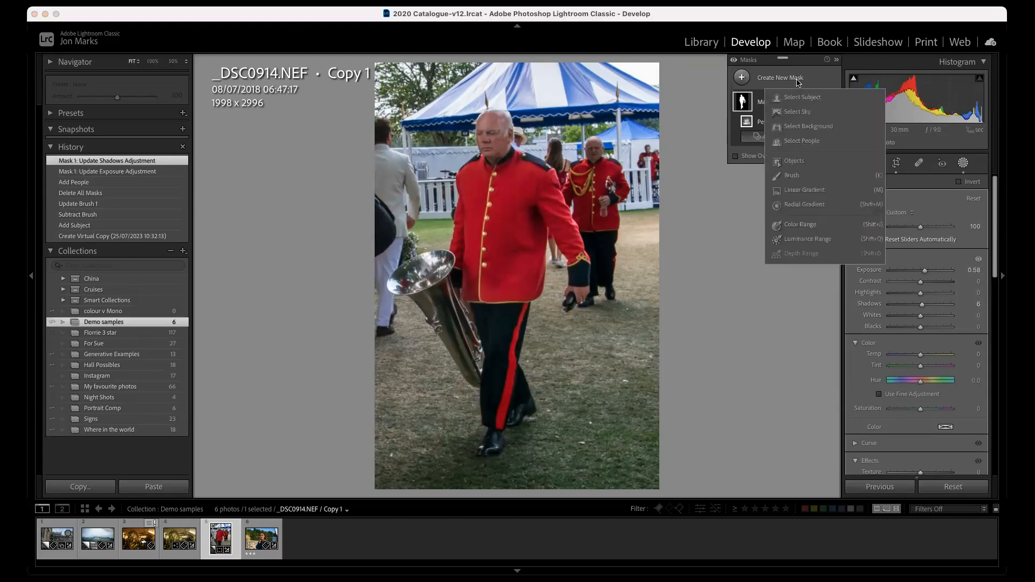
click(803, 141)
click(926, 212)
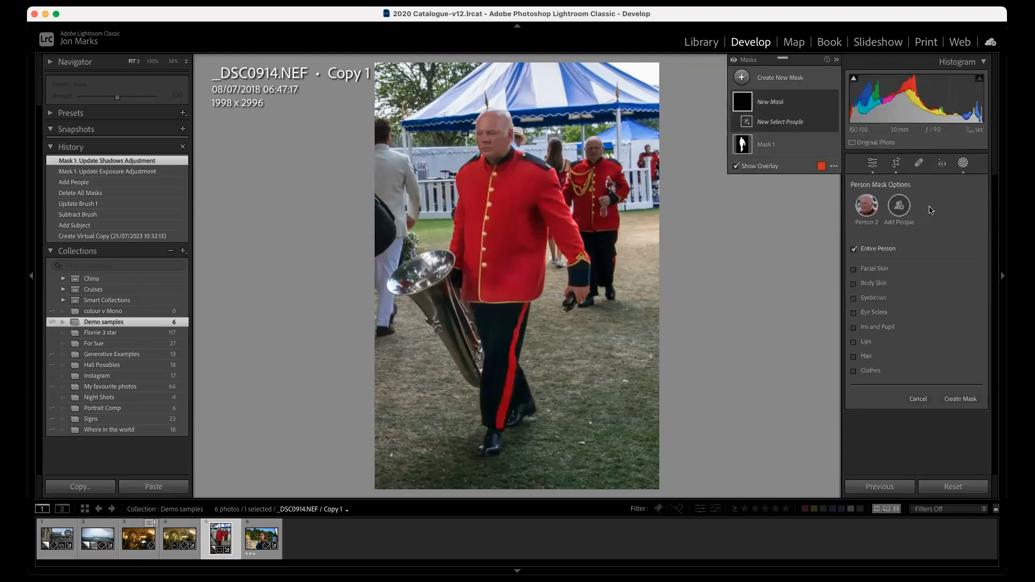
click(855, 269)
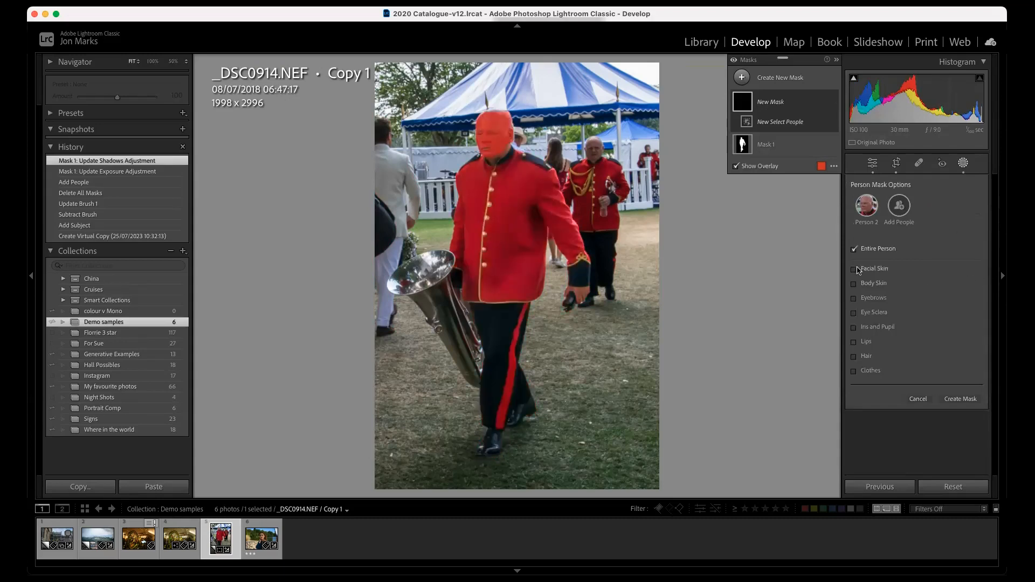
click(966, 399)
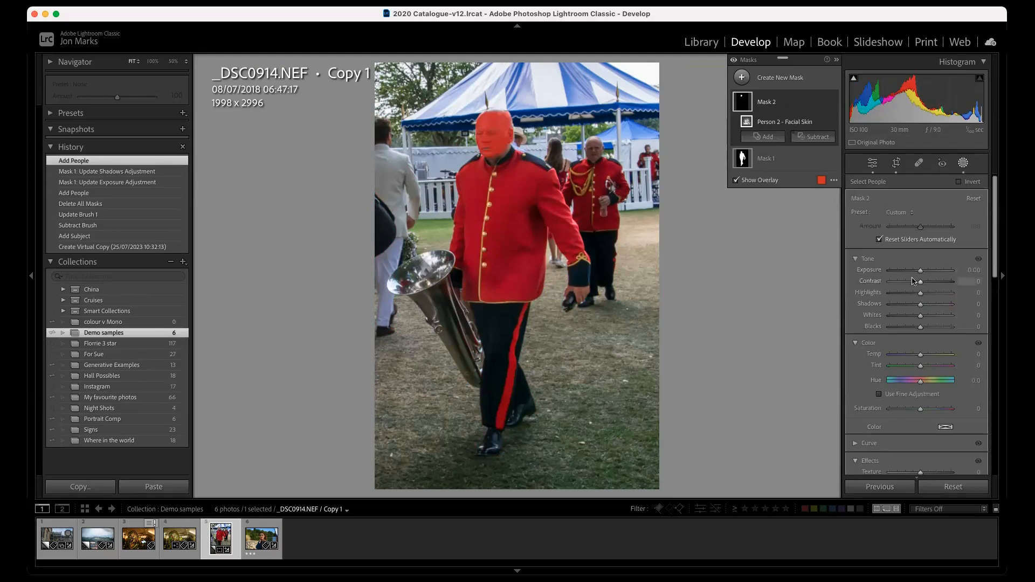
drag(920, 271, 923, 272)
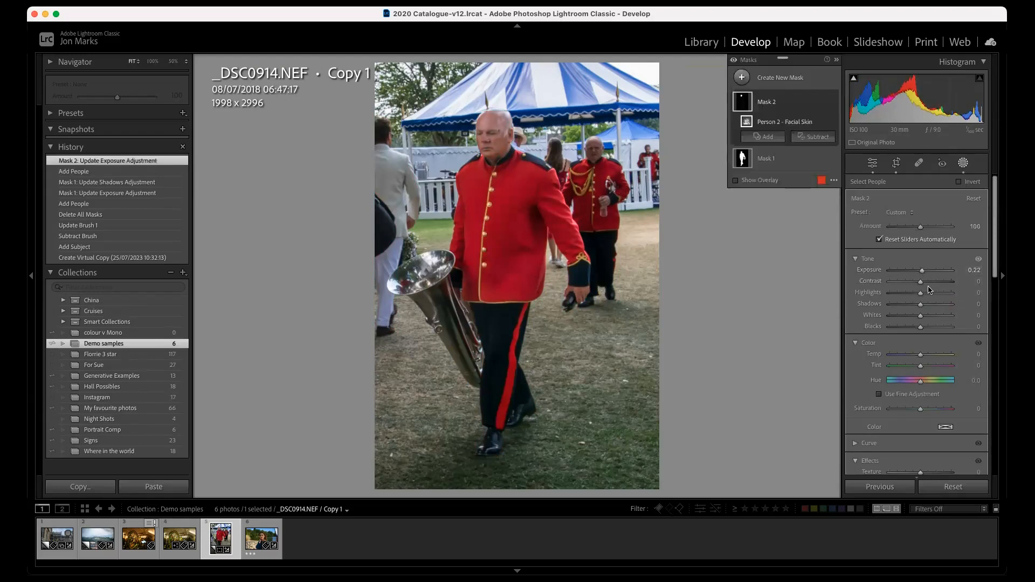
click(734, 61)
click(733, 61)
- Open the portrait _NZ64634.NEF and examine the woman's facial skin at 100% magnification
click(264, 539)
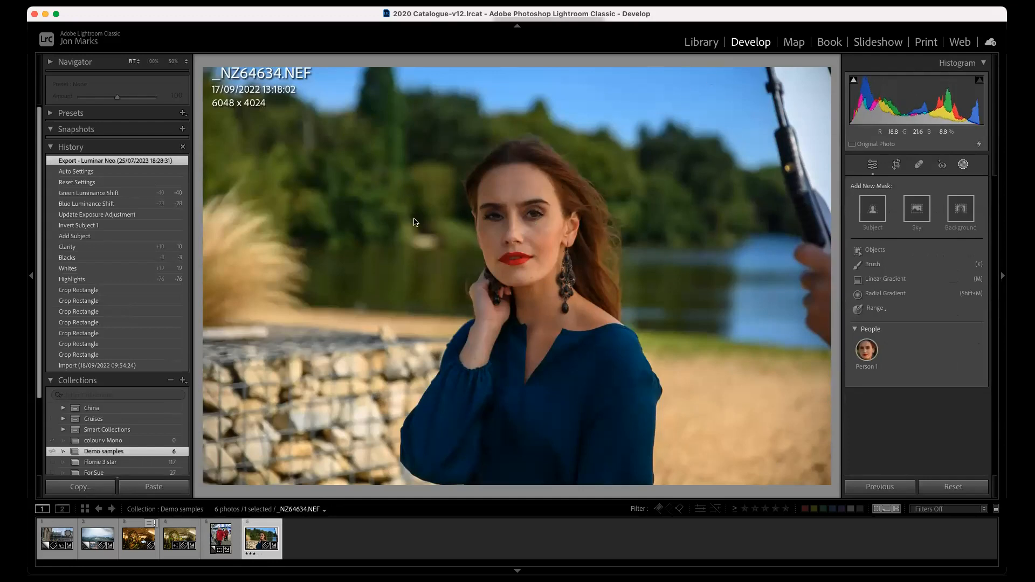
click(152, 60)
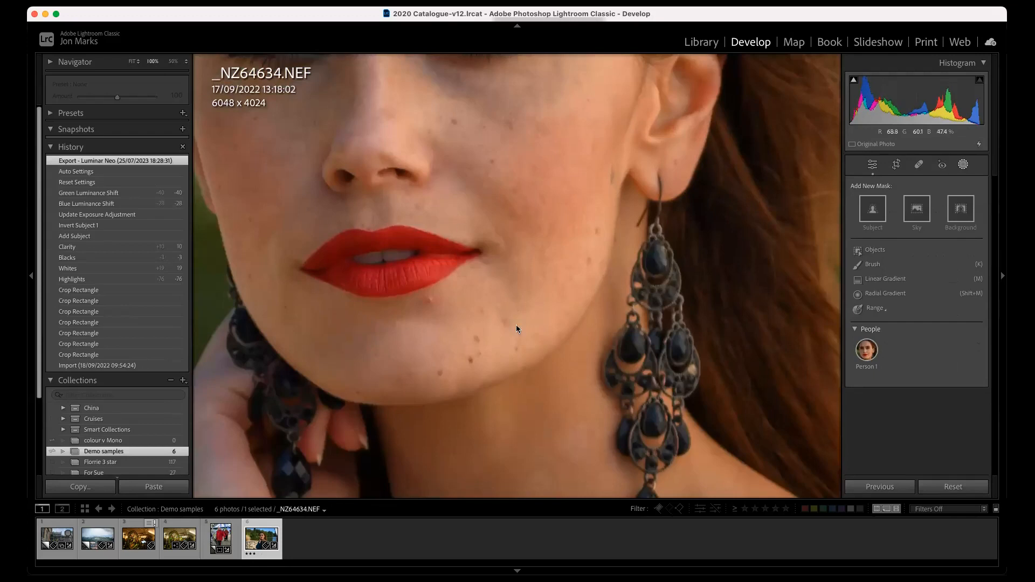
drag(486, 203, 583, 364)
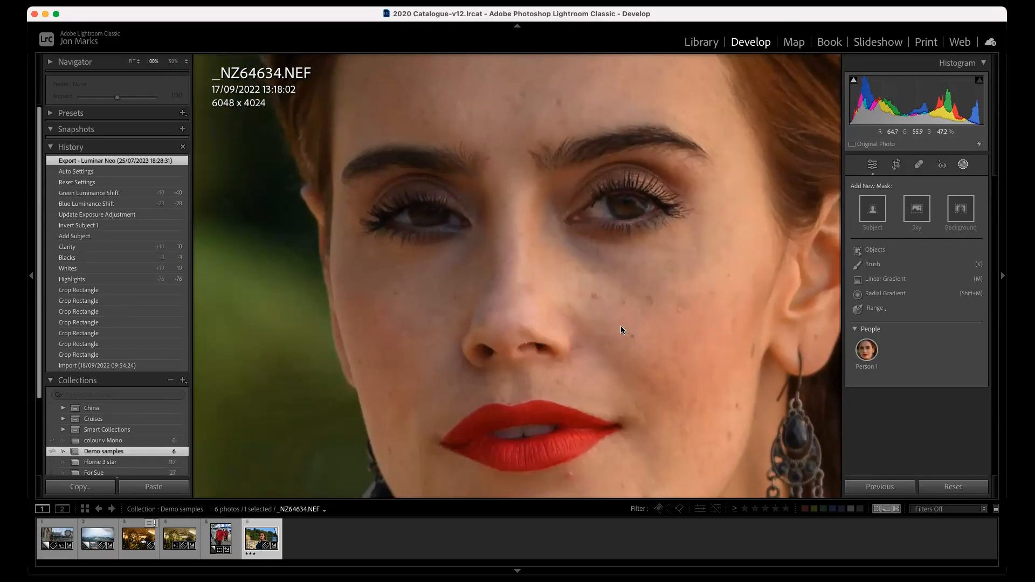
drag(641, 334, 607, 317)
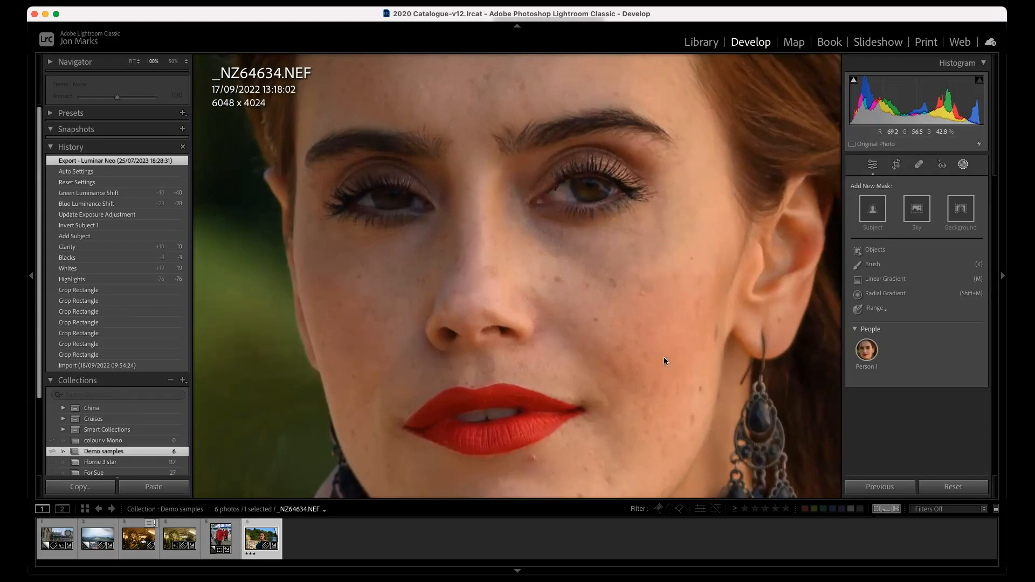
- Heal the small blemish just below the woman's lower lip with a very small brush
drag(667, 360, 640, 345)
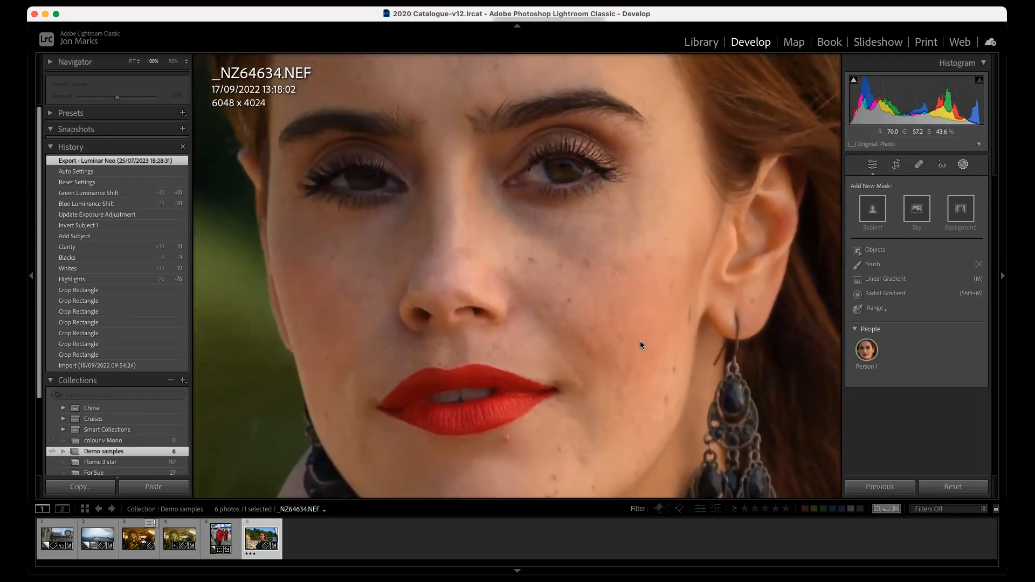
click(919, 166)
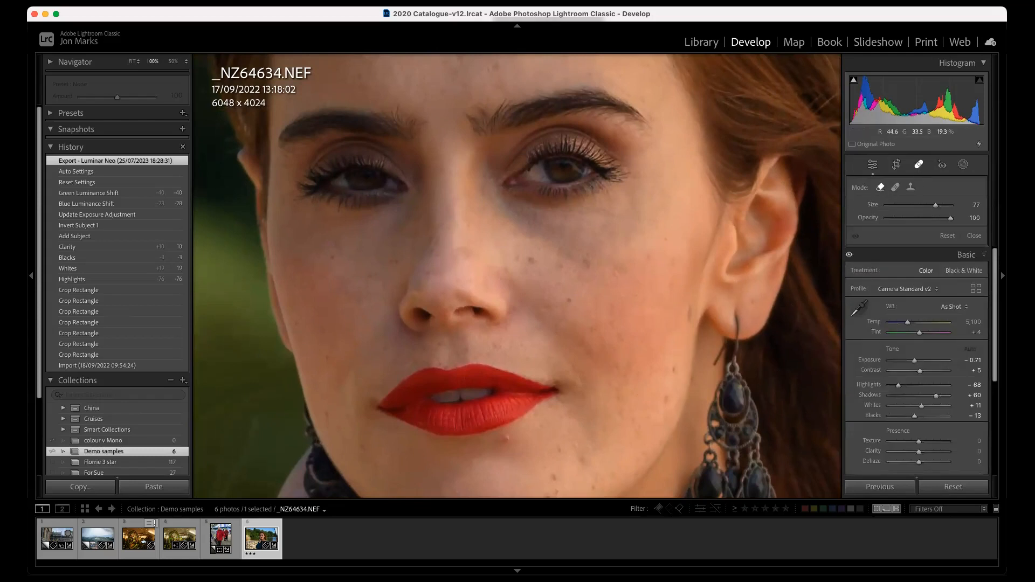
scroll(625, 351, down, 10)
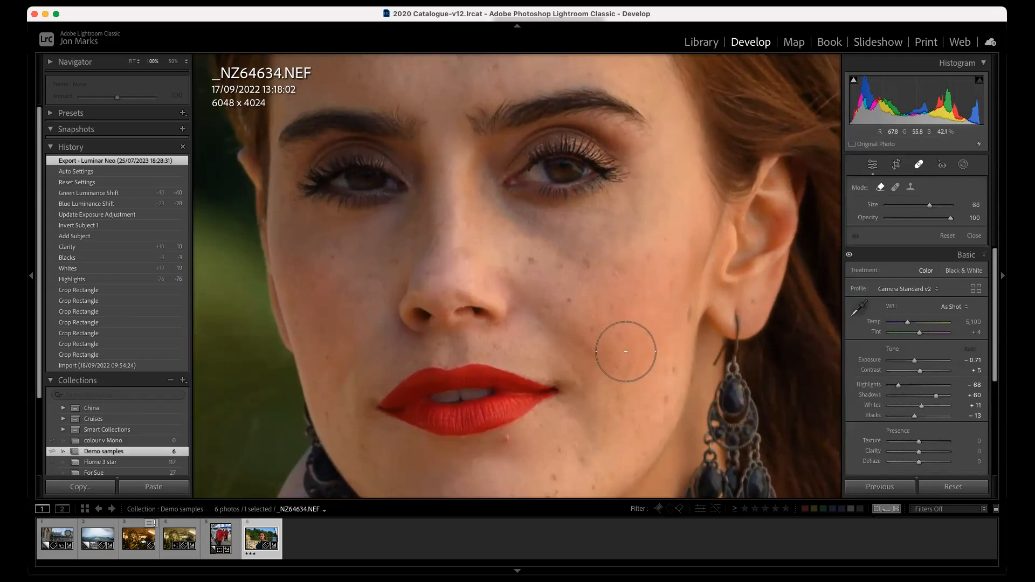
scroll(625, 351, down, 9)
mouse_move(506, 434)
mouse_down()
mouse_move(499, 441)
mouse_move(516, 436)
mouse_move(505, 437)
mouse_up()
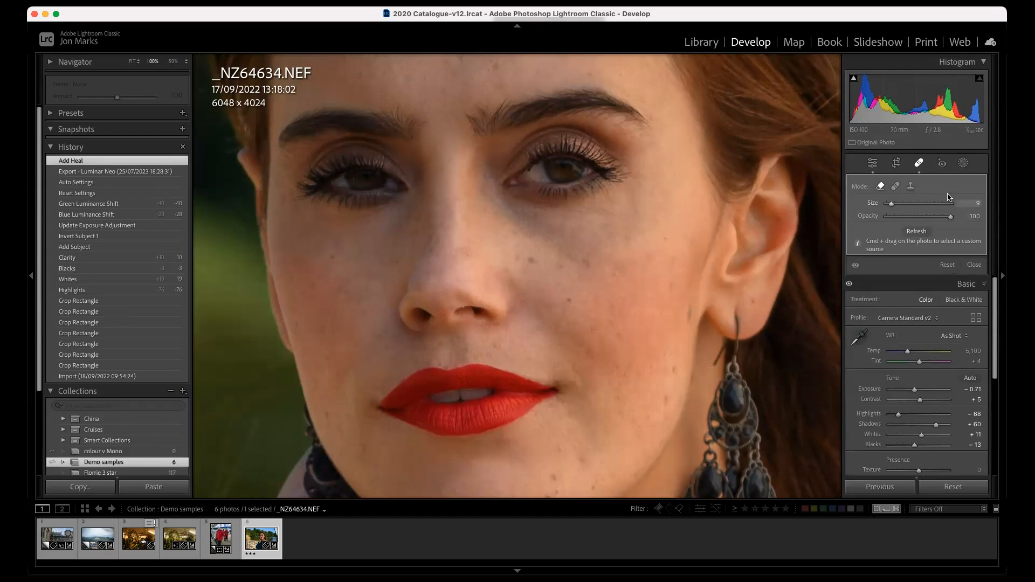
- Create a mask of Person 1's iris and pupil only, leaving the eye sclera out of it
click(962, 163)
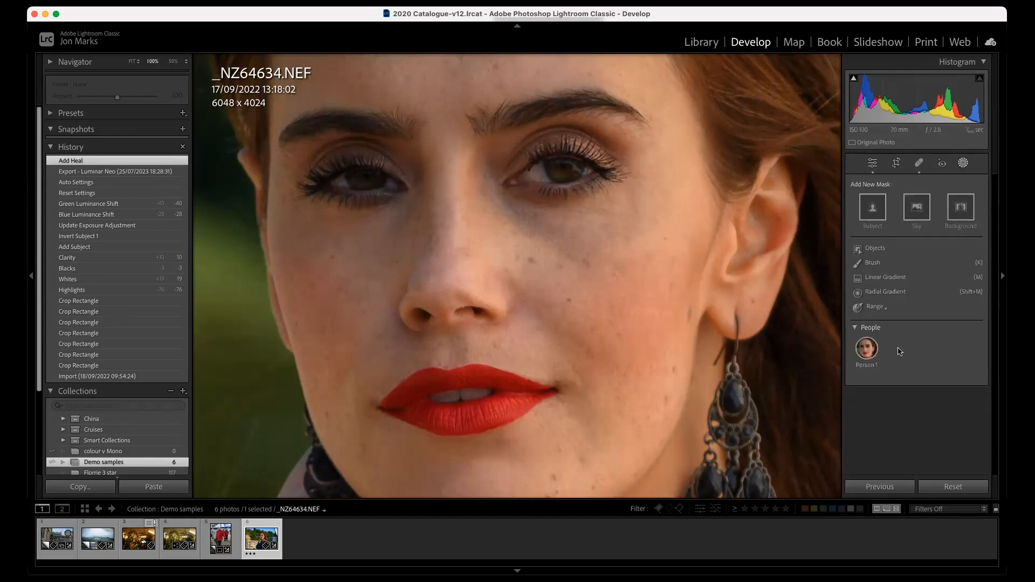
click(867, 350)
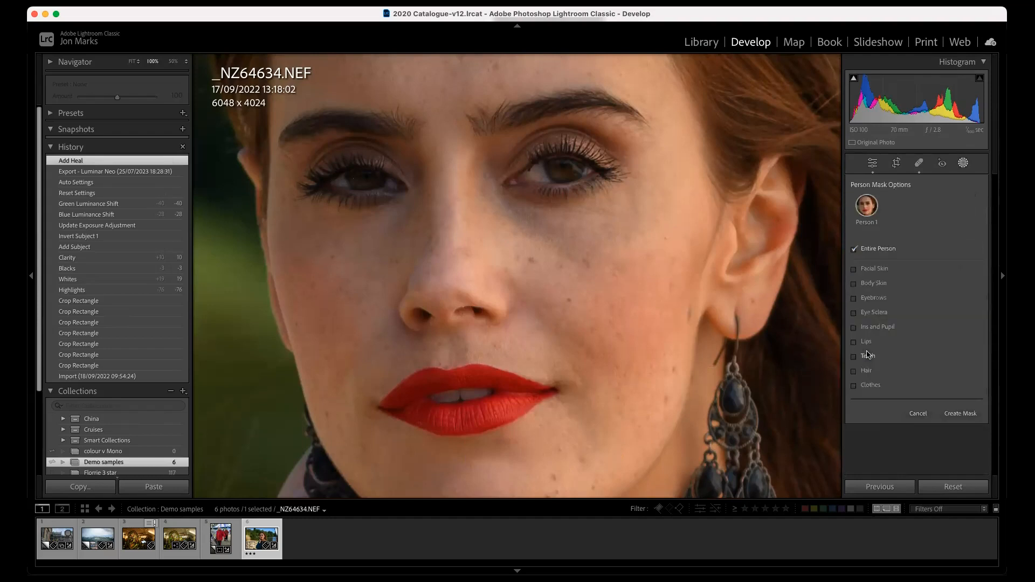
click(855, 314)
click(856, 328)
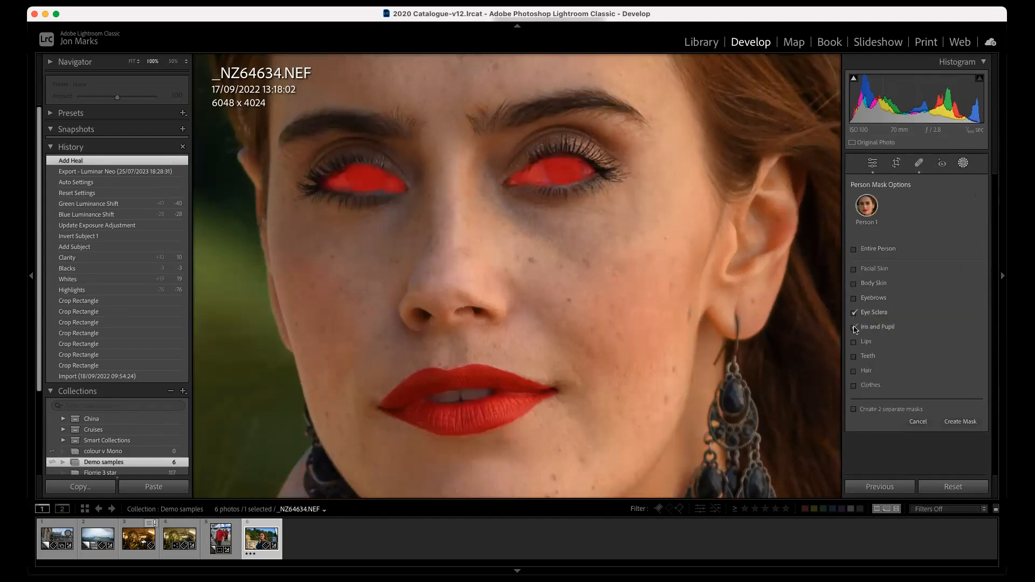
click(854, 313)
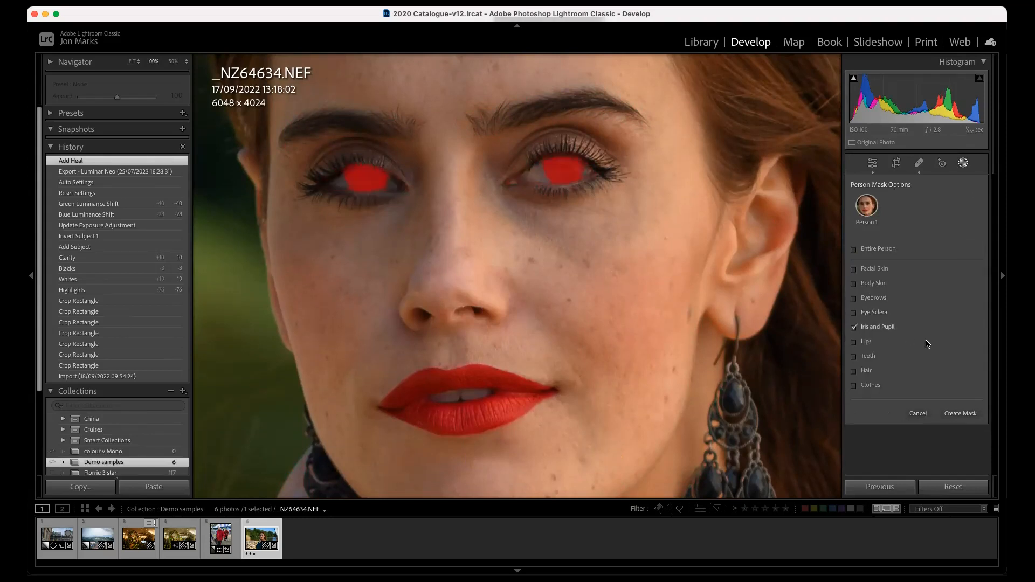
click(960, 414)
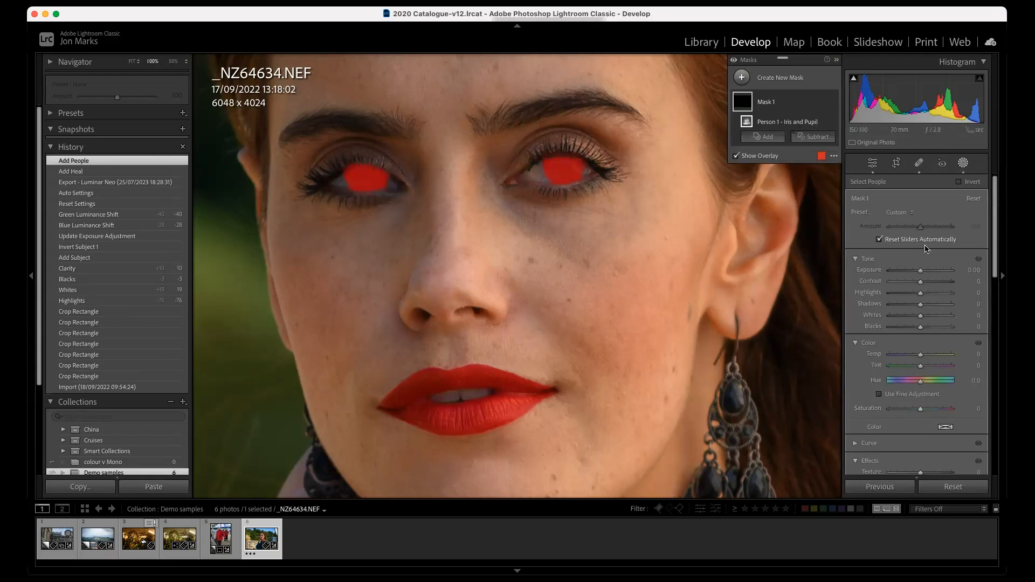
- Brighten the iris and pupil mask slightly with exposure, set its clarity to 15, and compare the eyes with the mask off and on
drag(921, 276, 927, 272)
scroll(872, 377, down, 5)
drag(921, 391, 925, 391)
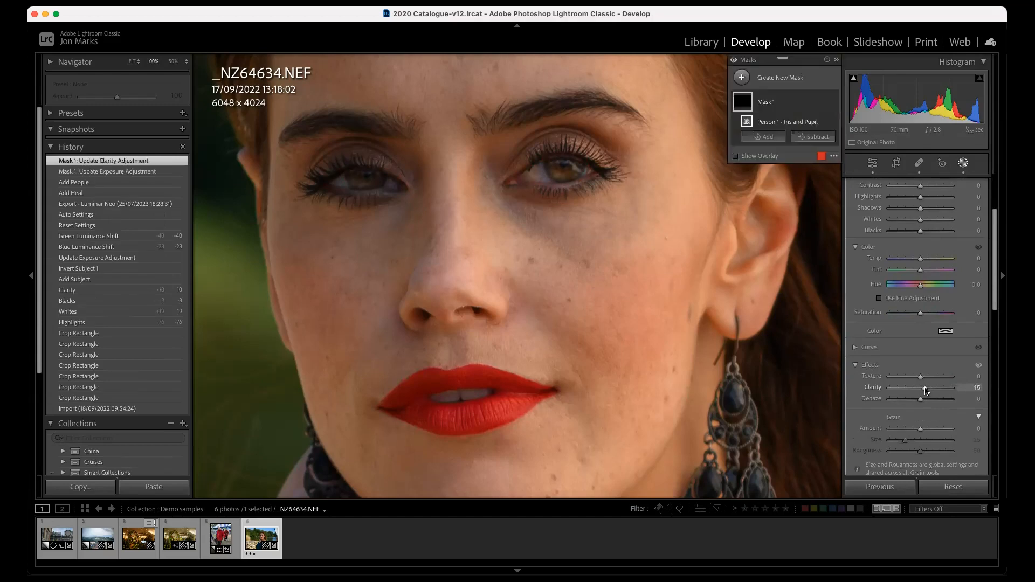
click(734, 61)
click(734, 61)
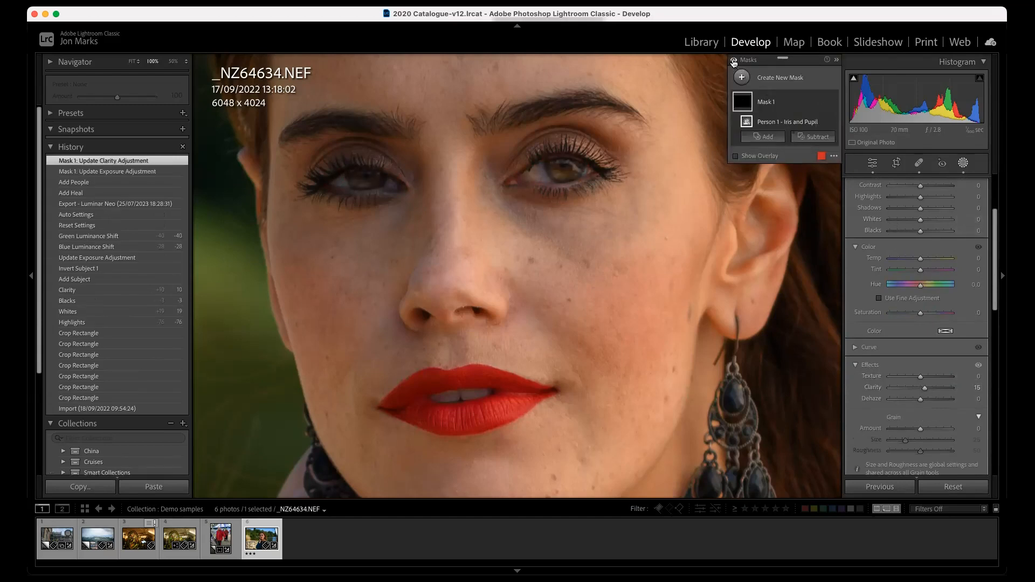
click(733, 61)
click(733, 61)
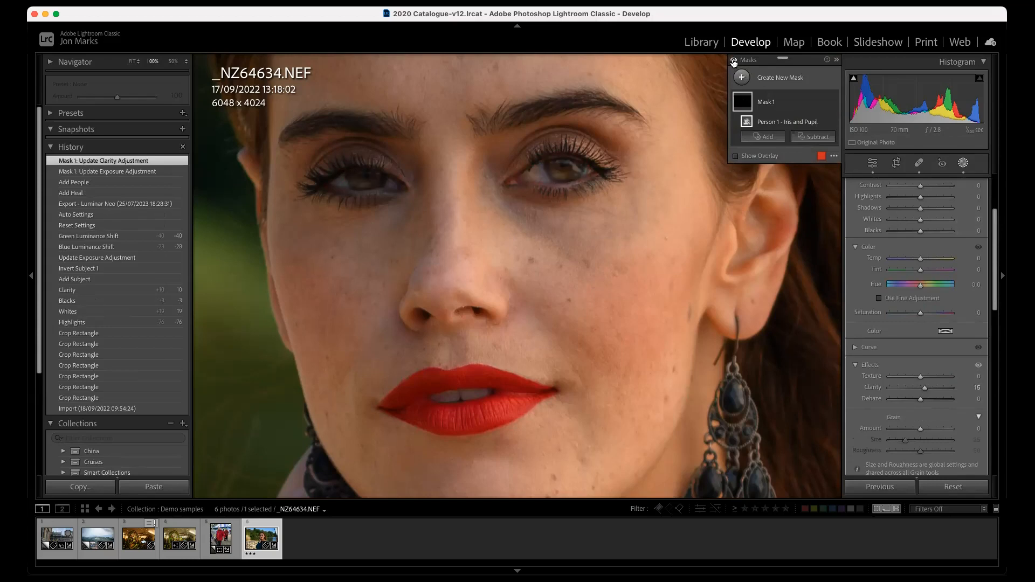
click(733, 60)
click(734, 61)
click(872, 163)
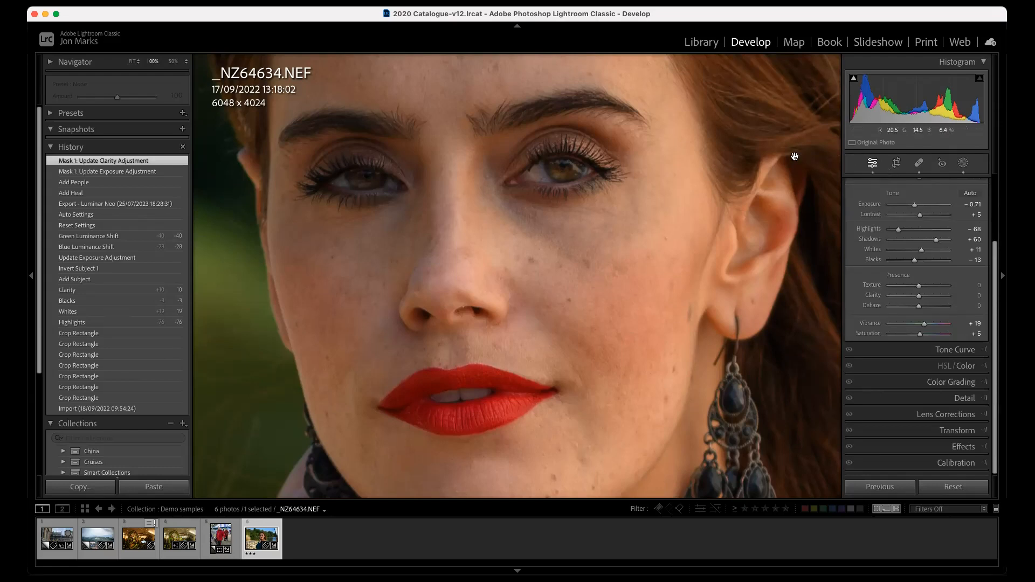
click(316, 557)
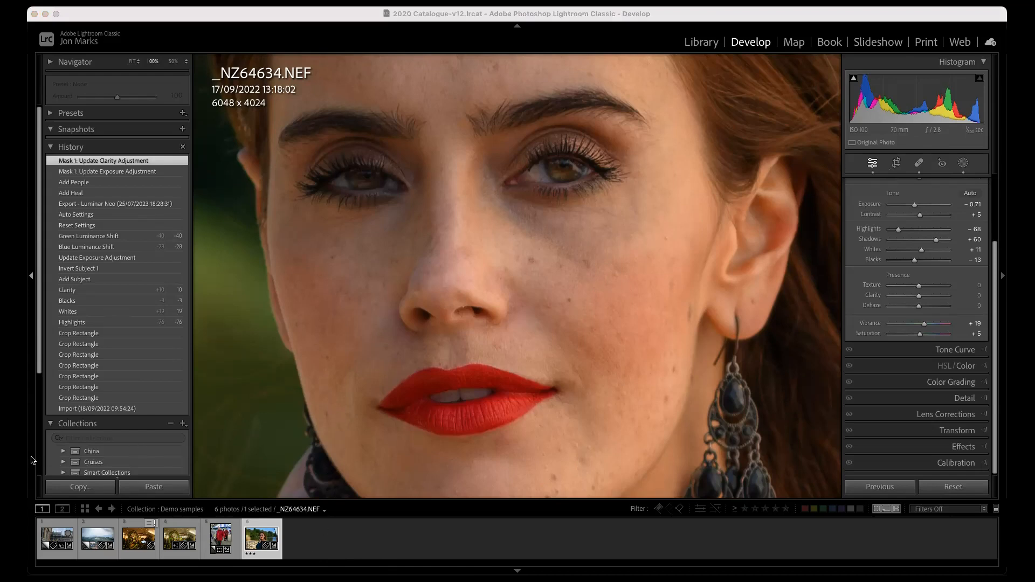
click(32, 460)
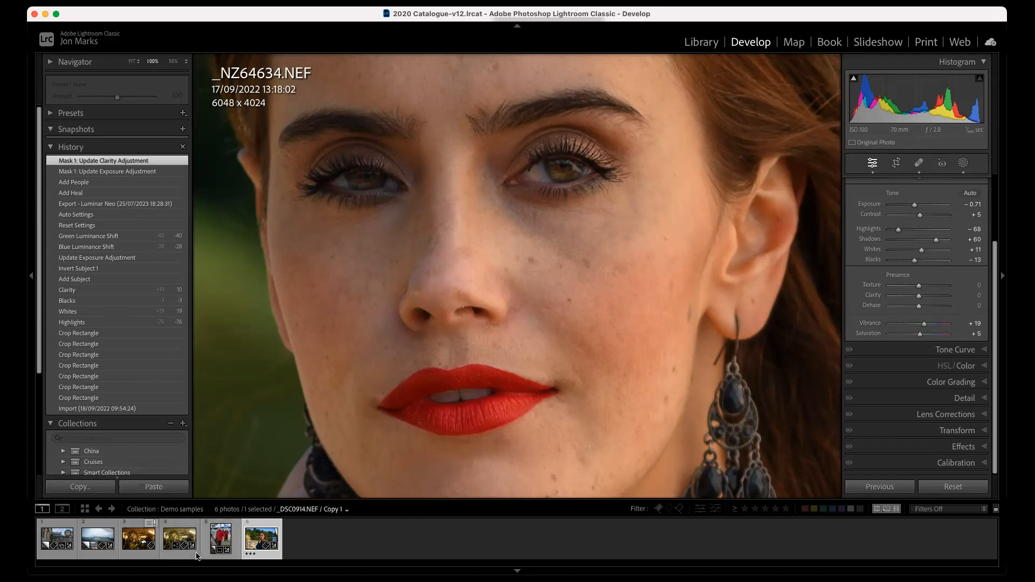
- Open the engine-room photo _NZ66868-Enhanced-NR.dng for editing in Adobe Photoshop (Beta)
click(173, 542)
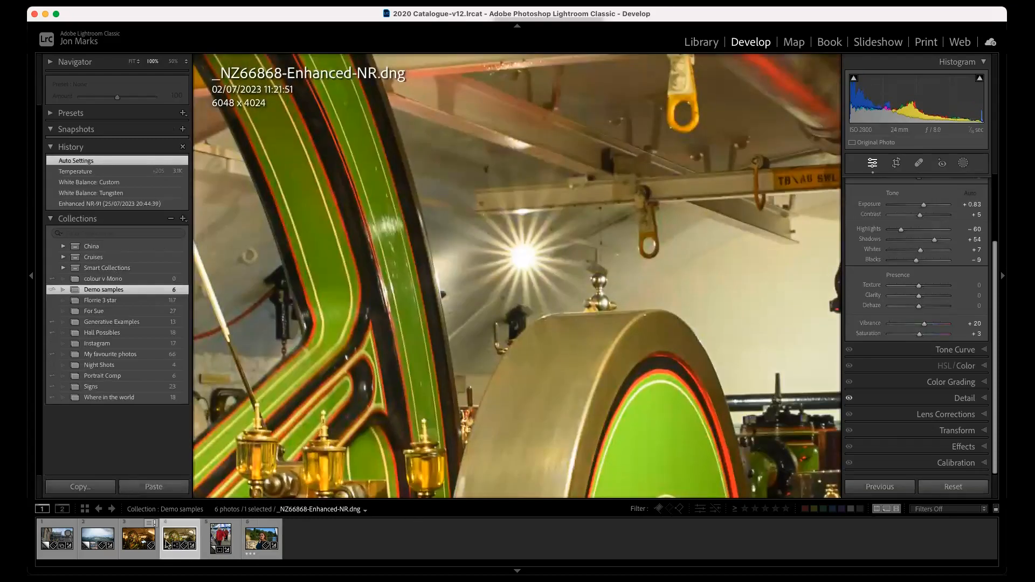
click(309, 435)
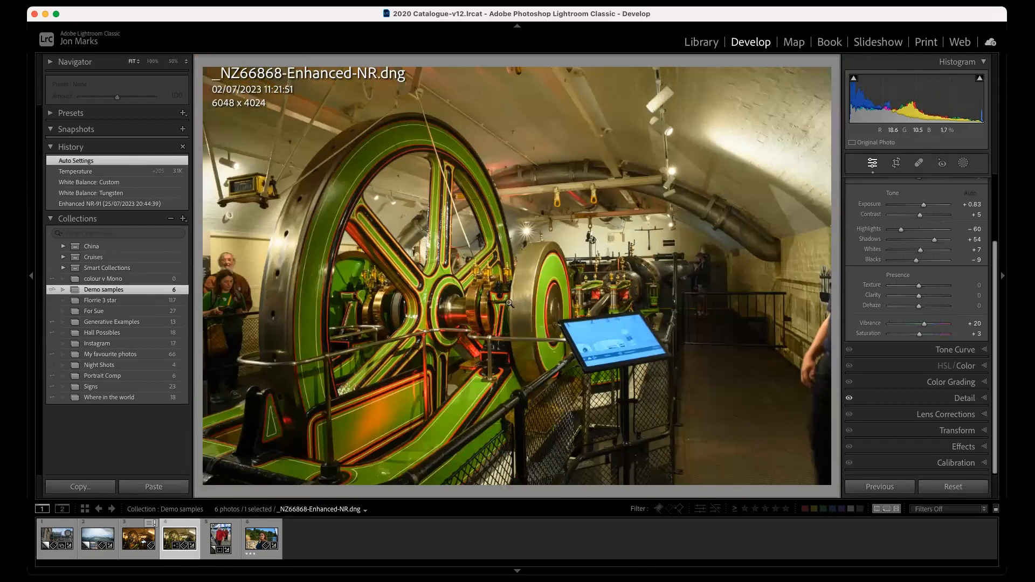
right_click(510, 298)
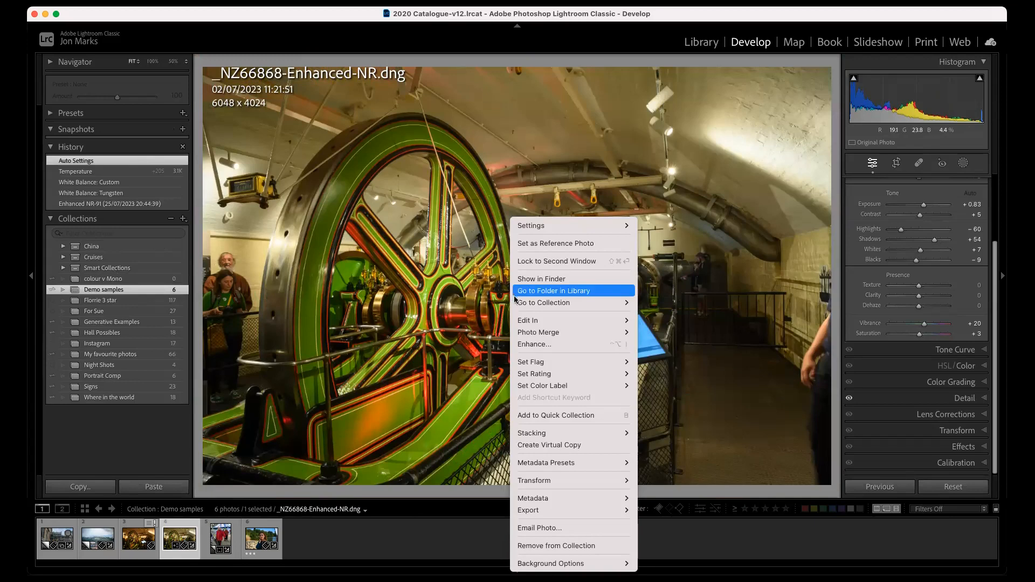
mouse_move(528, 322)
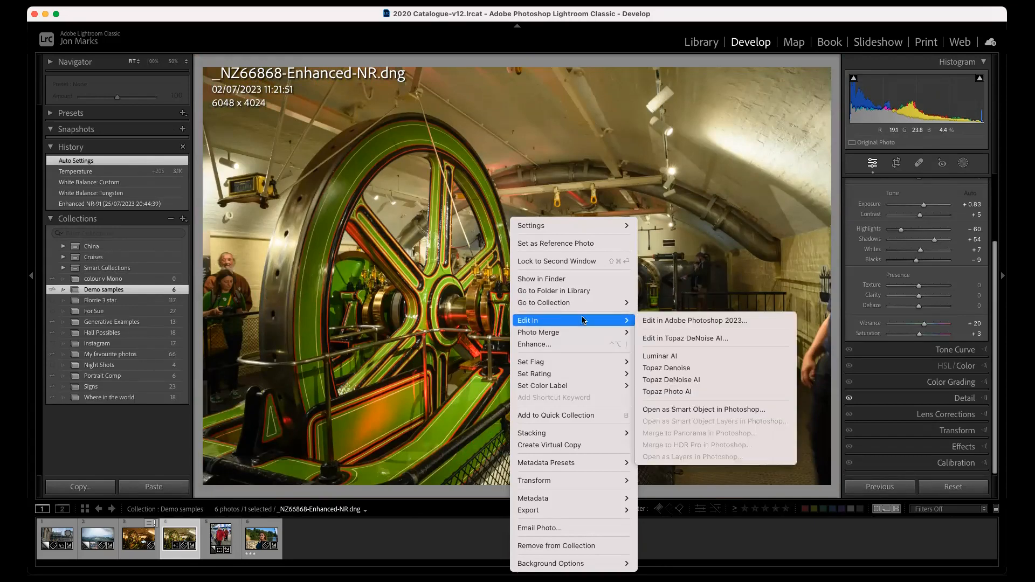
click(685, 322)
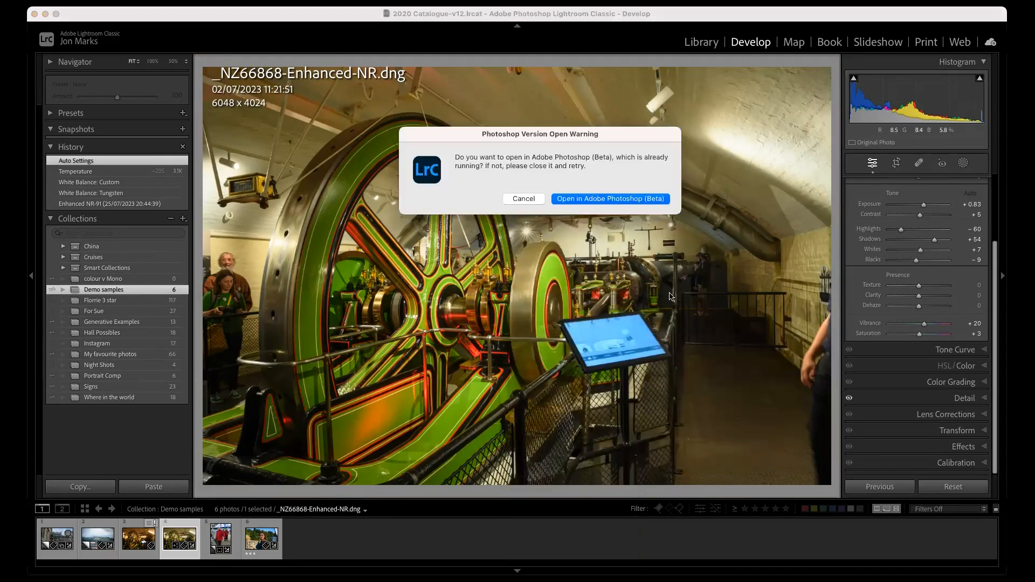
click(636, 197)
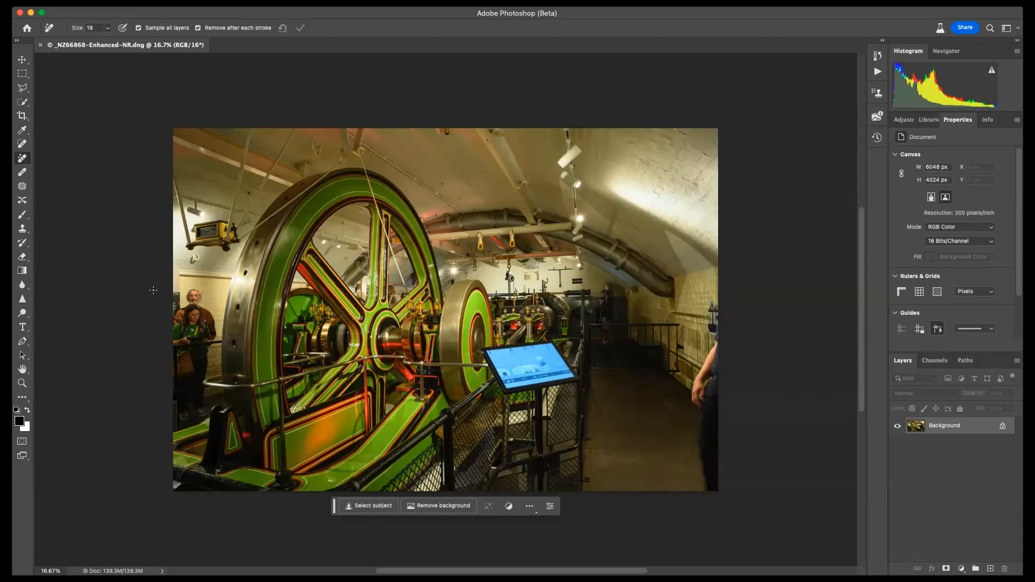
- Lasso the partly visible person at the photo's right edge and remove them with Generative Fill using an empty prompt
click(22, 88)
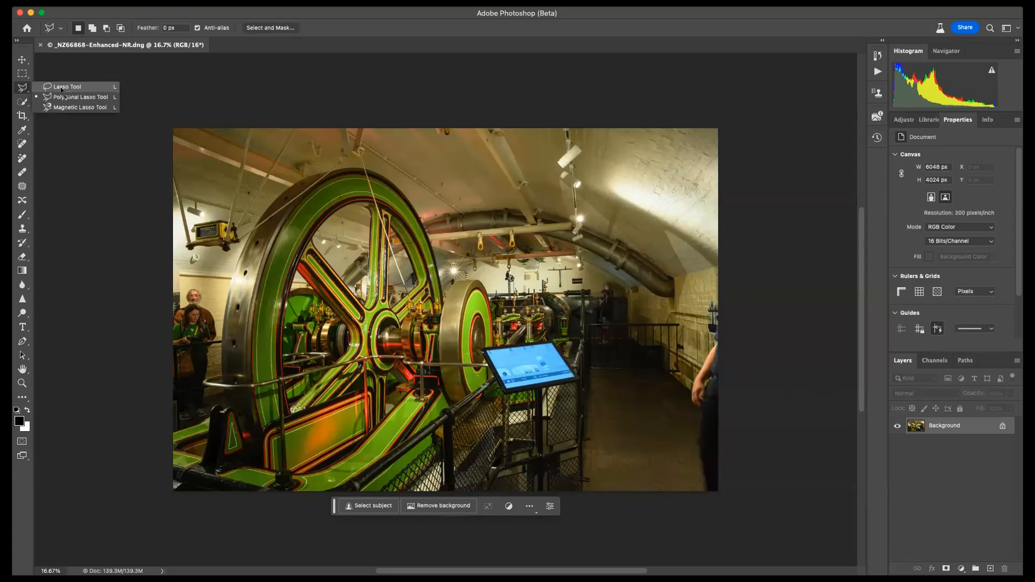
click(62, 88)
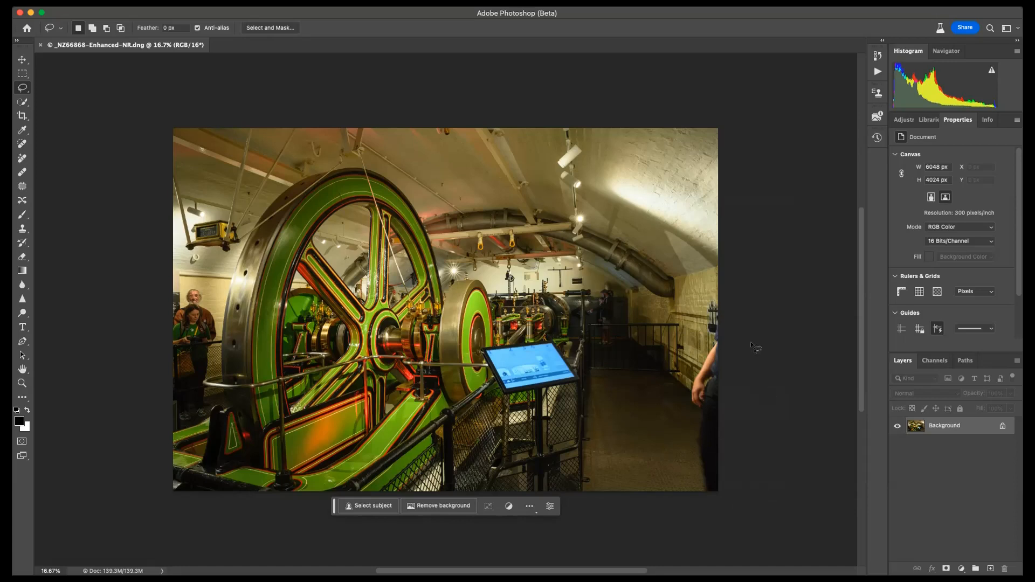
mouse_move(732, 307)
mouse_down()
mouse_move(696, 299)
mouse_move(678, 348)
mouse_move(679, 484)
mouse_move(705, 513)
mouse_move(743, 486)
mouse_move(777, 400)
mouse_move(778, 295)
mouse_up()
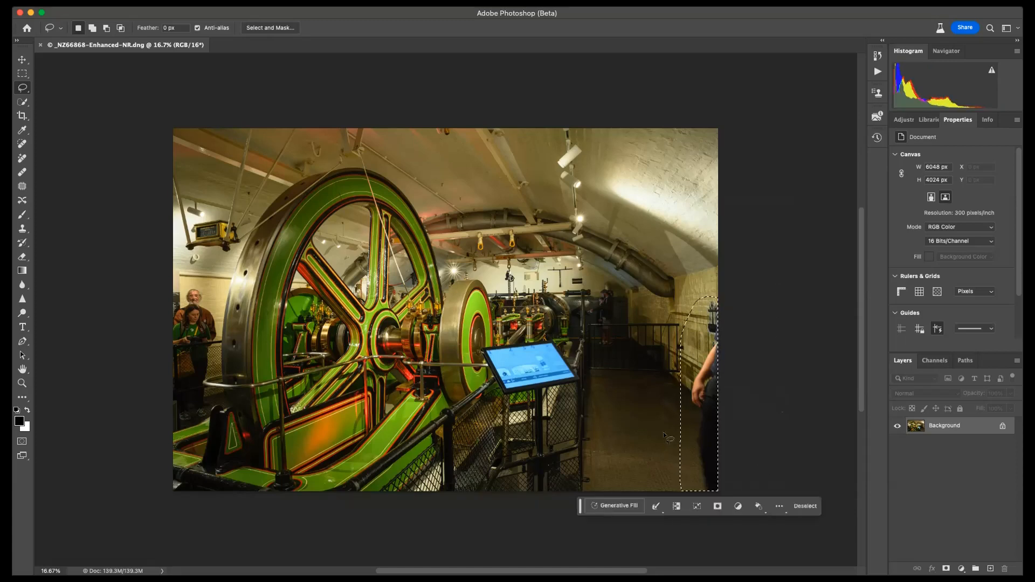
click(614, 505)
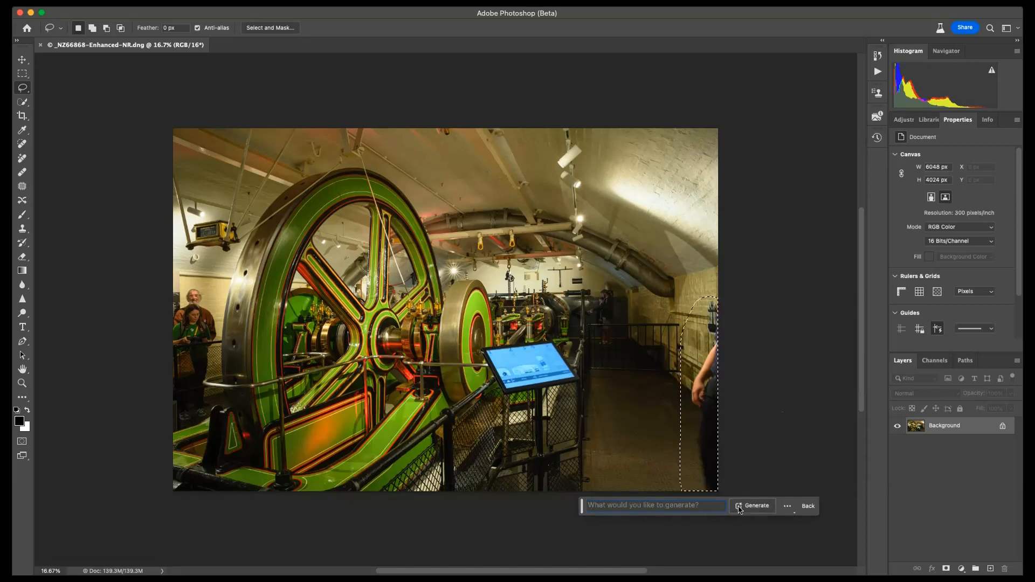
click(754, 505)
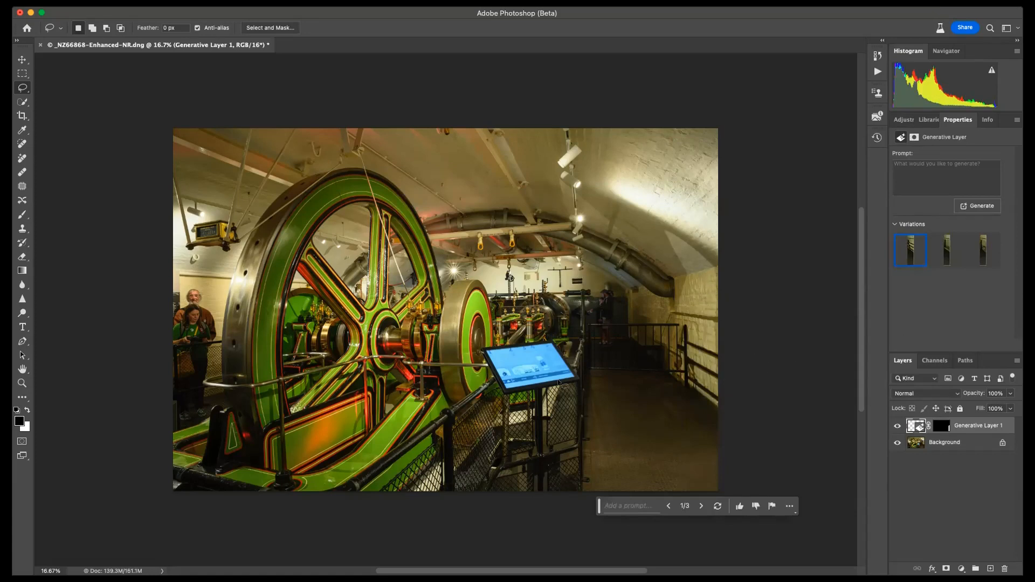
- Lasso the two people behind the wheel at the photo's left edge and remove them with an empty-prompt Generative Fill
mouse_move(161, 278)
mouse_down()
mouse_move(209, 296)
mouse_move(216, 327)
mouse_move(207, 419)
mouse_move(190, 428)
mouse_move(162, 421)
mouse_move(156, 294)
mouse_up()
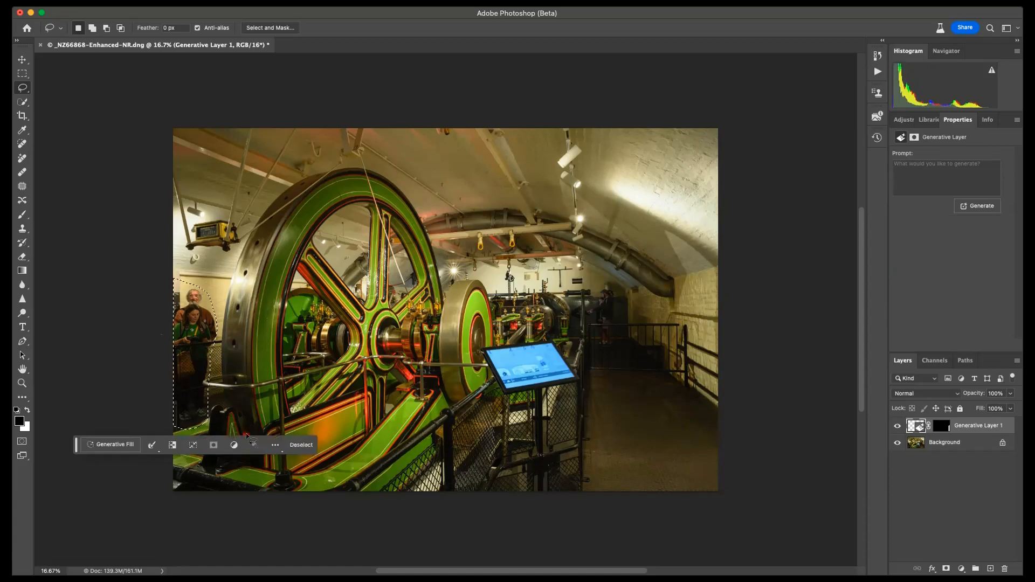
click(111, 444)
click(249, 445)
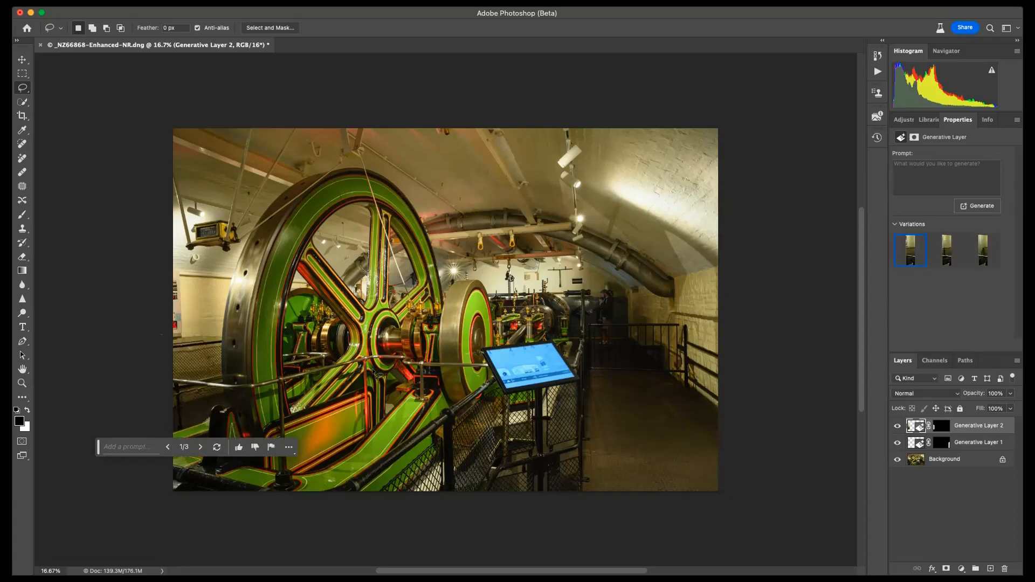
- Compare the three generated variations of the area where the two people stood and keep the second one
drag(99, 448, 98, 549)
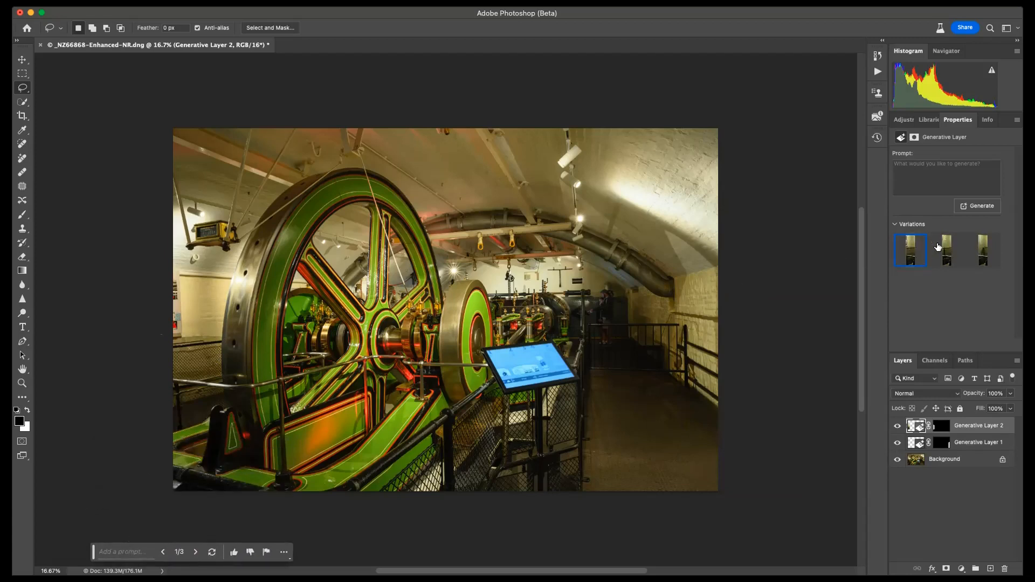
click(942, 247)
click(985, 249)
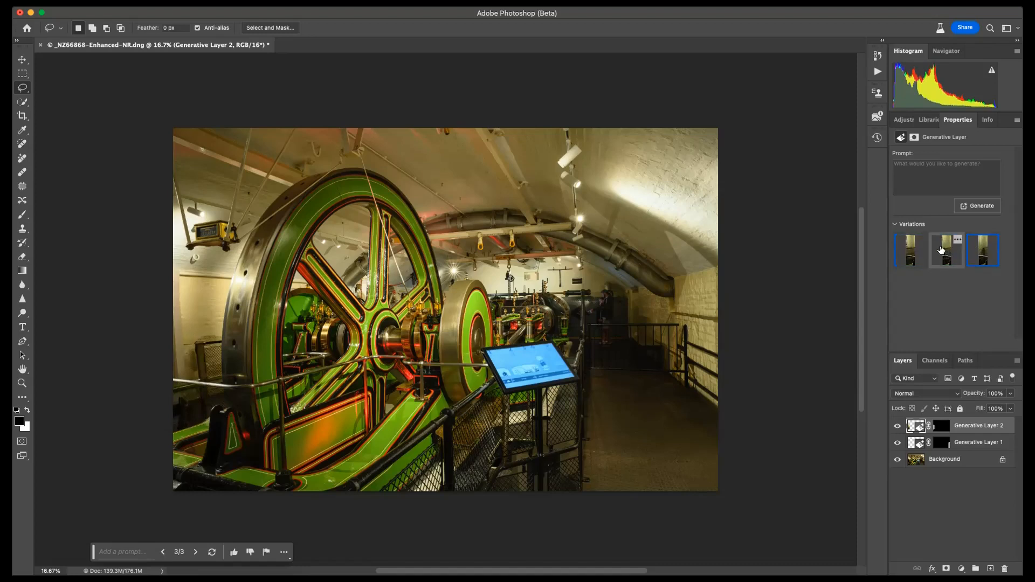
click(944, 250)
click(909, 249)
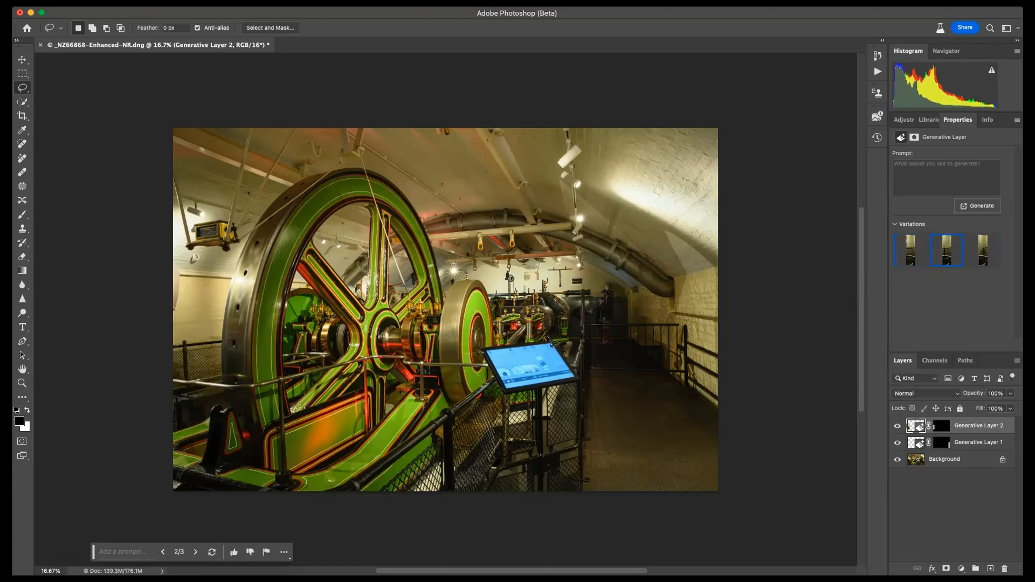
- Lasso the blue information screen in front of the railing and remove it with Generative Fill using an empty prompt
drag(547, 337, 533, 338)
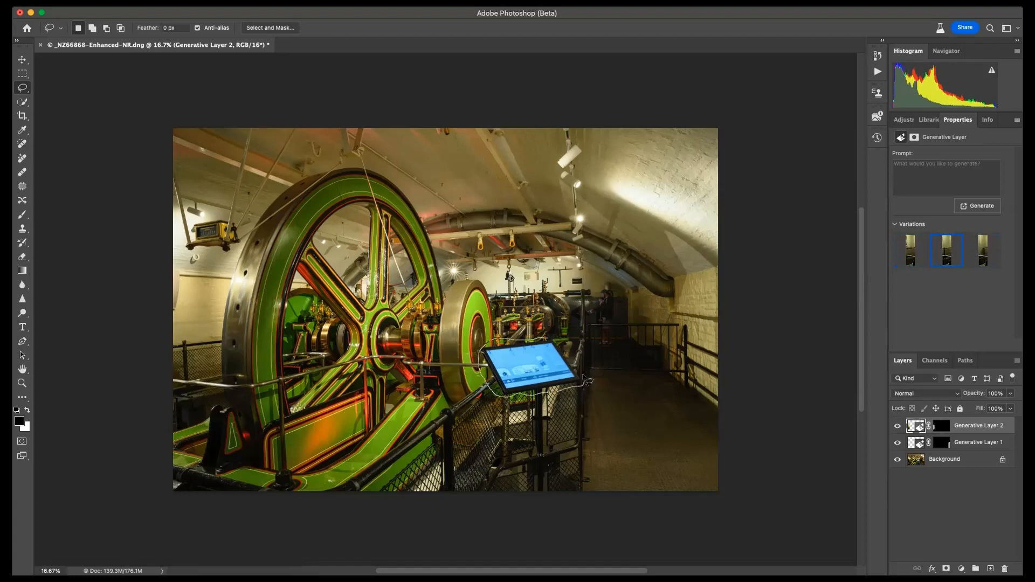
drag(558, 339, 554, 338)
click(440, 410)
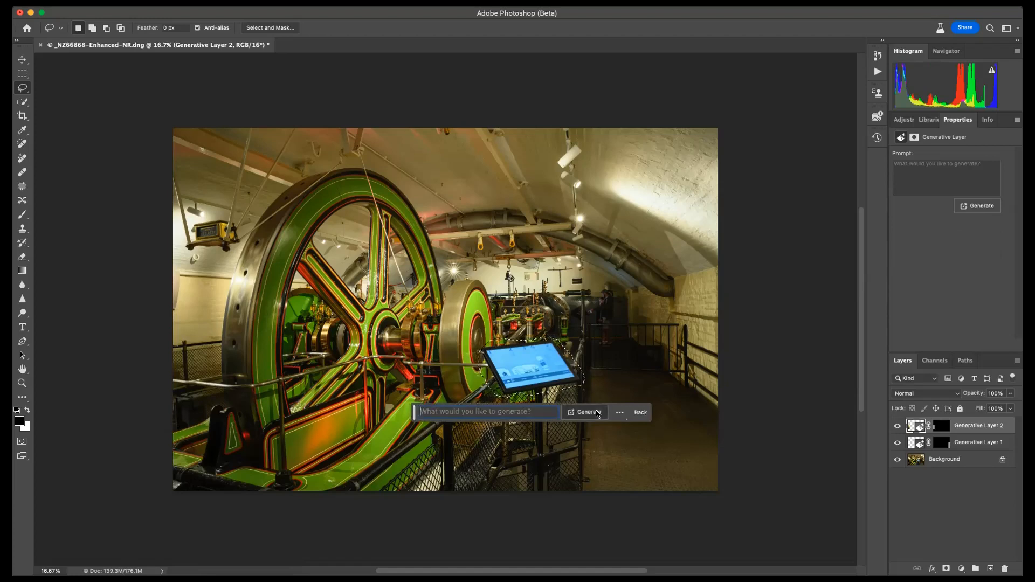
click(586, 412)
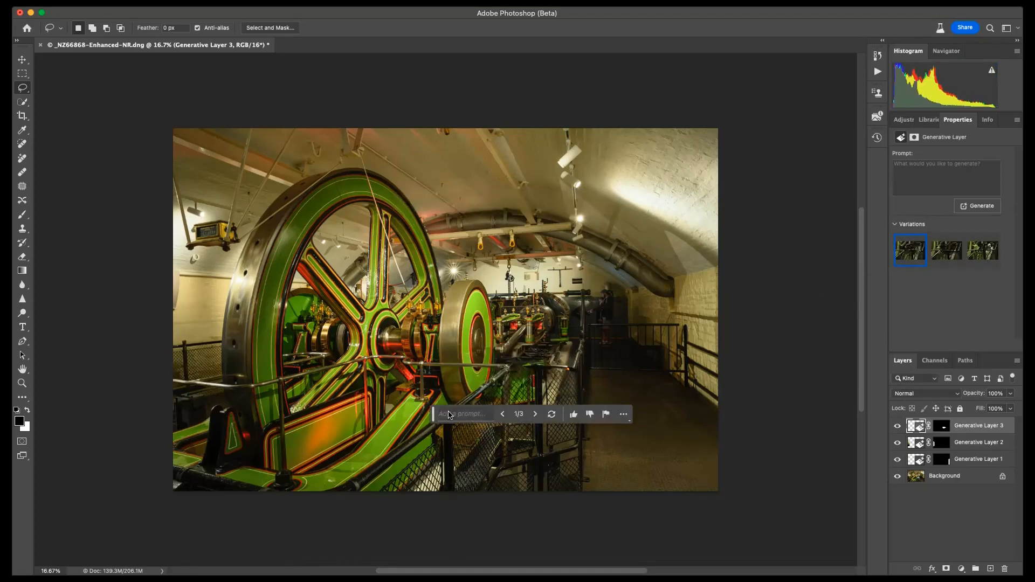
drag(433, 417, 445, 553)
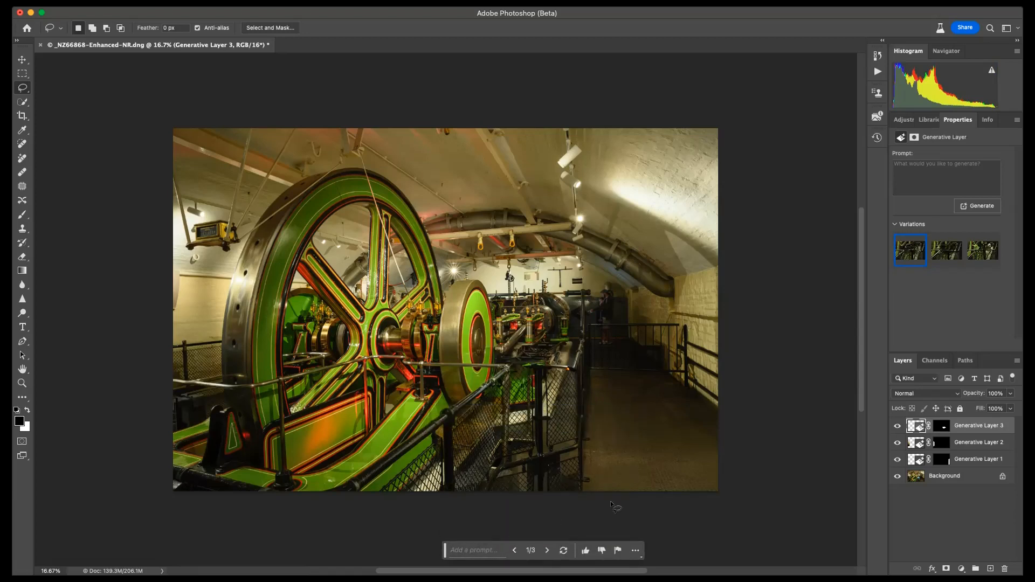
- Compare the three generated variations of the area where the information screen stood and keep the third one
click(948, 255)
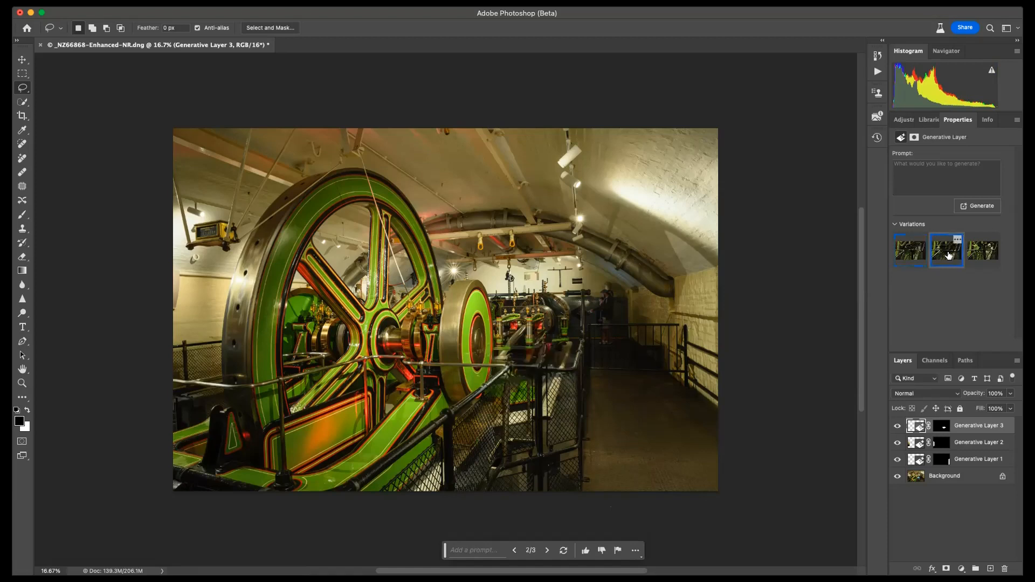
click(972, 252)
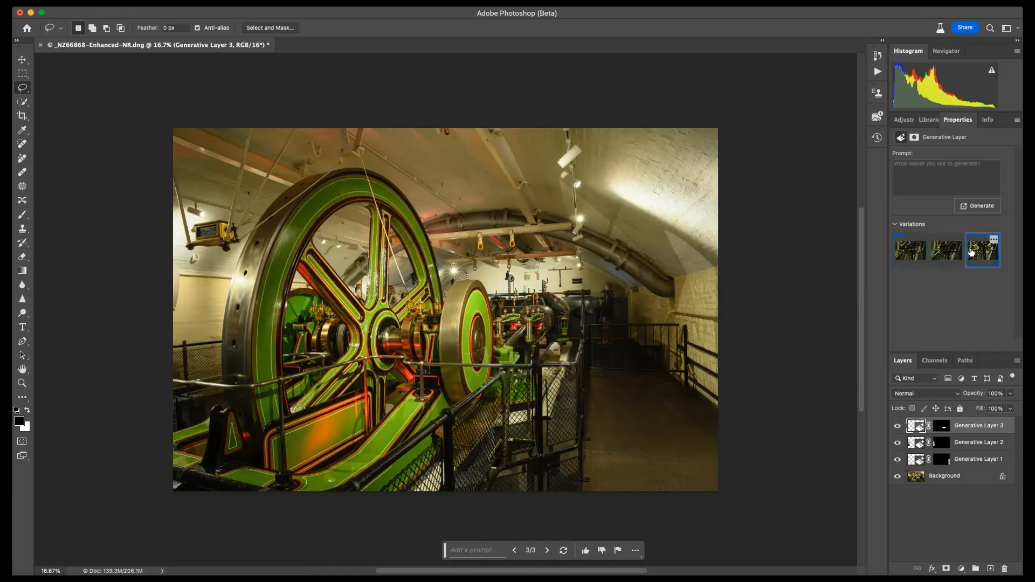
click(915, 252)
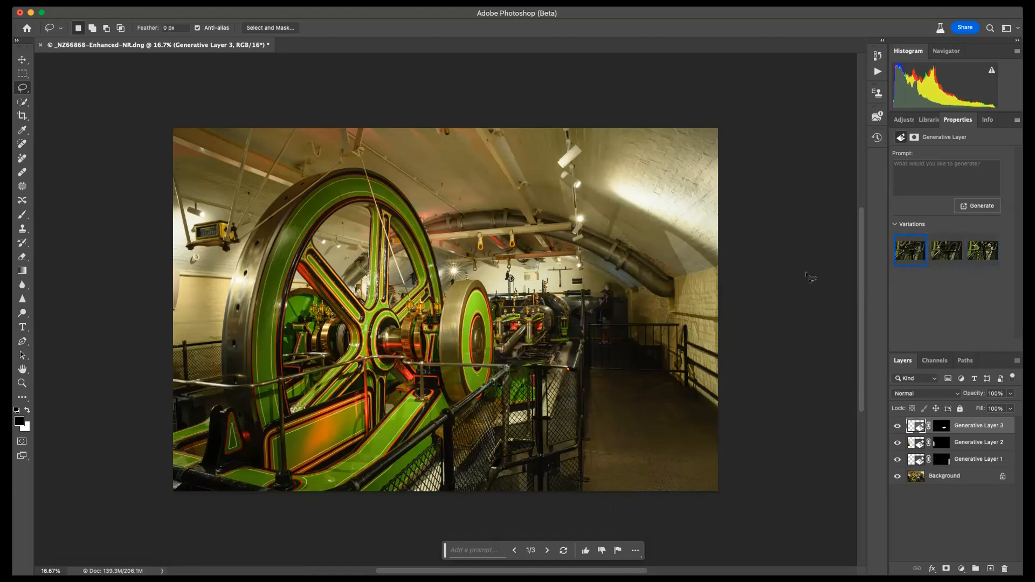
click(982, 250)
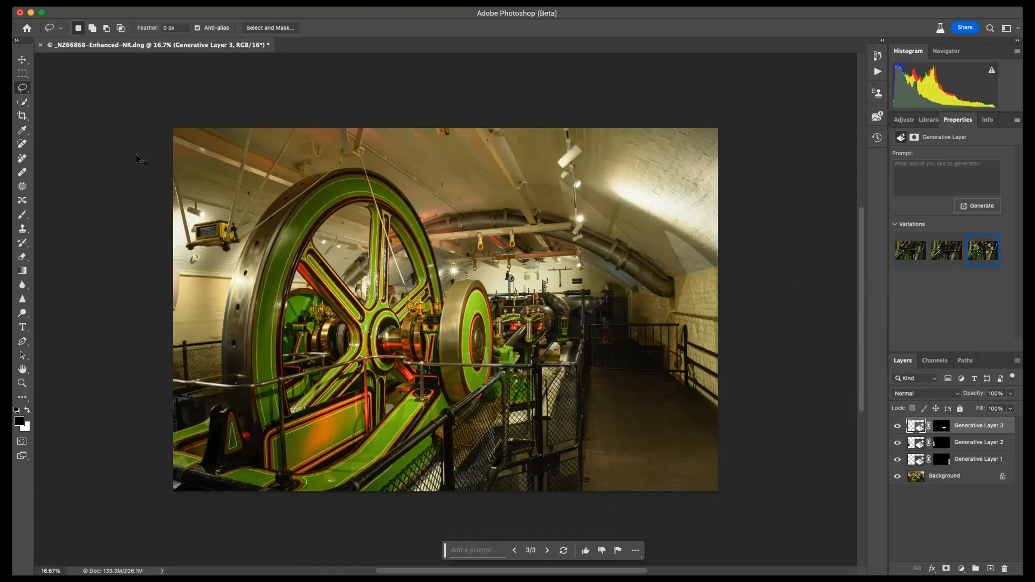
- Save and close the retouched image, returning to Lightroom Classic with the dimmed interface restored to normal
key(super+s)
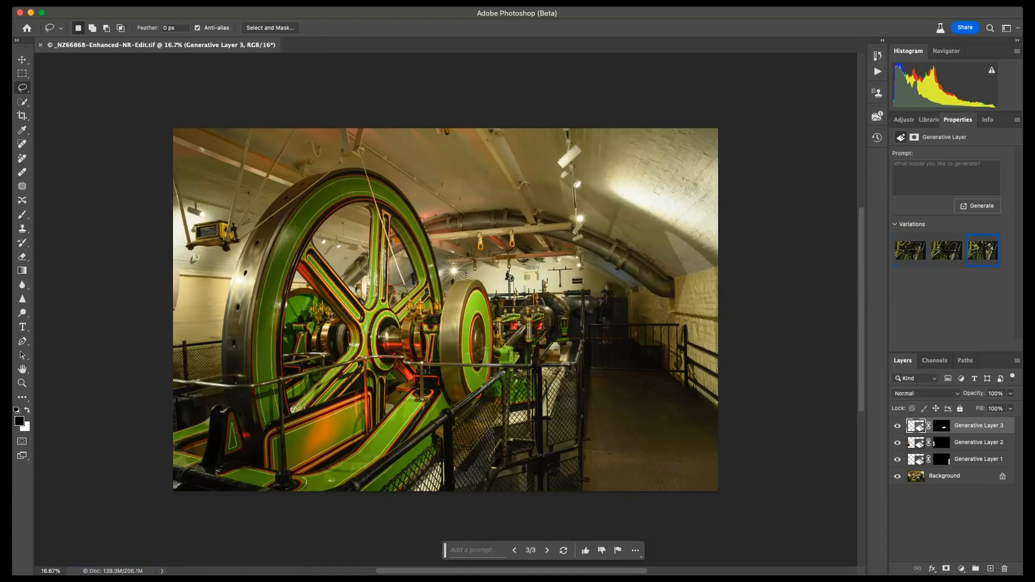
click(41, 44)
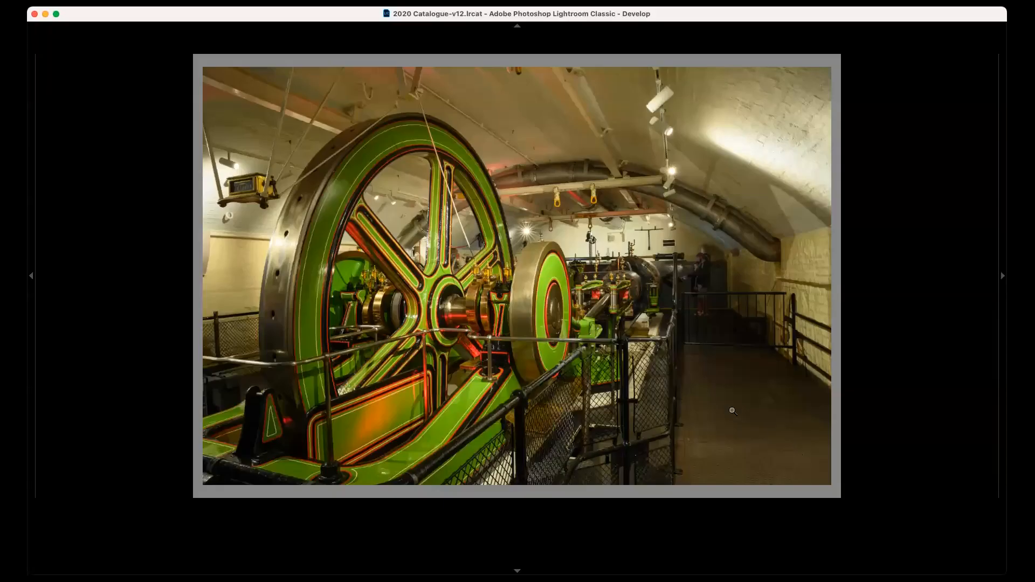
key(l)
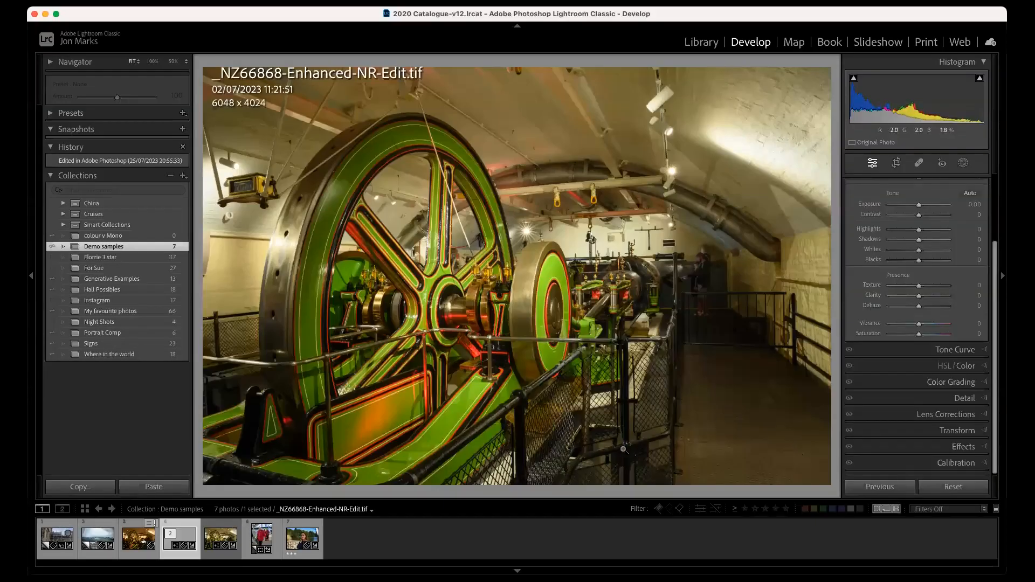
- Compare the retouched _NZ66868-Enhanced-NR-Edit.tif with the denoised _NZ66868-Enhanced-NR.dng by switching between them
click(220, 539)
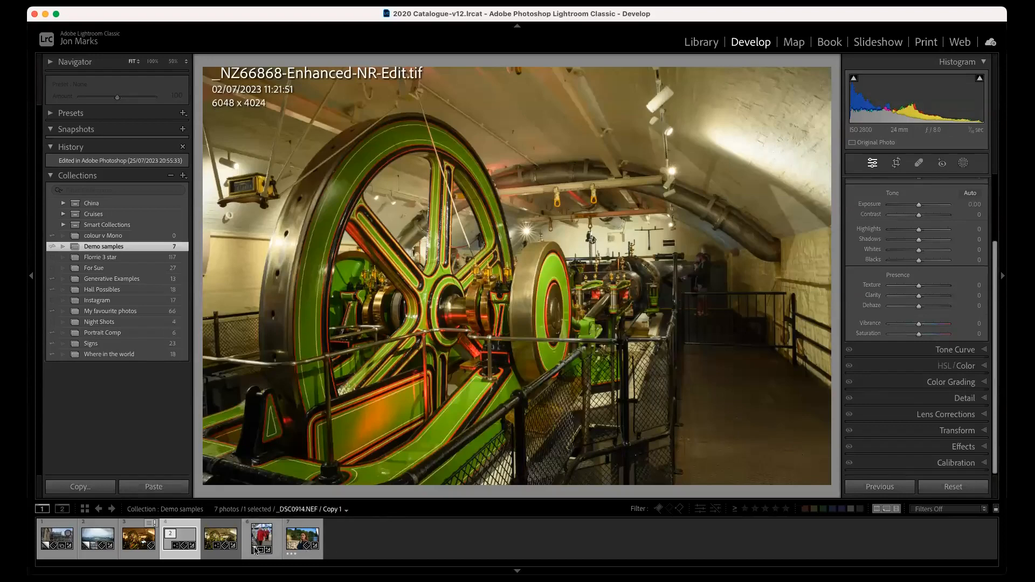
click(187, 538)
click(222, 542)
key(super+k)
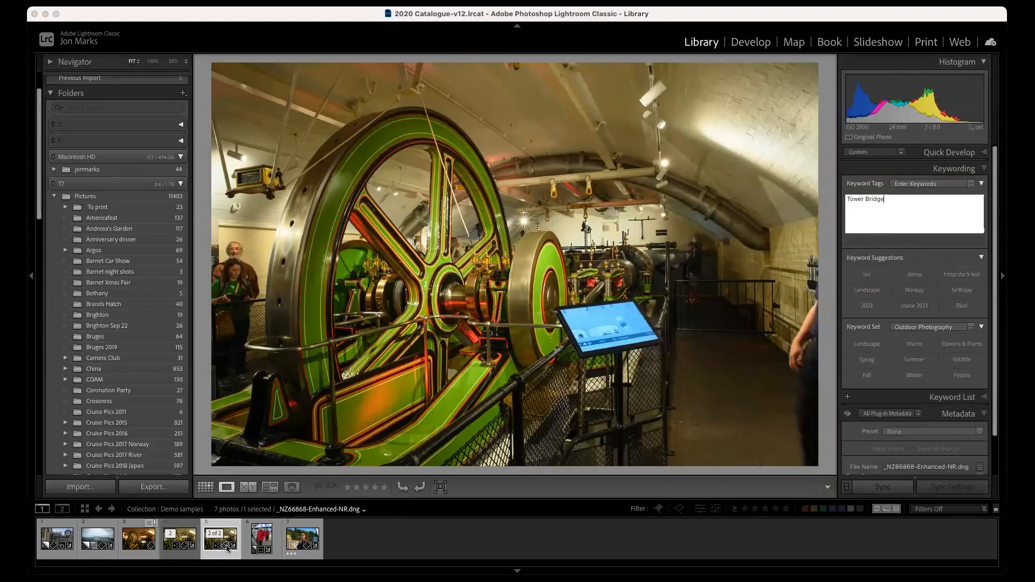
click(179, 544)
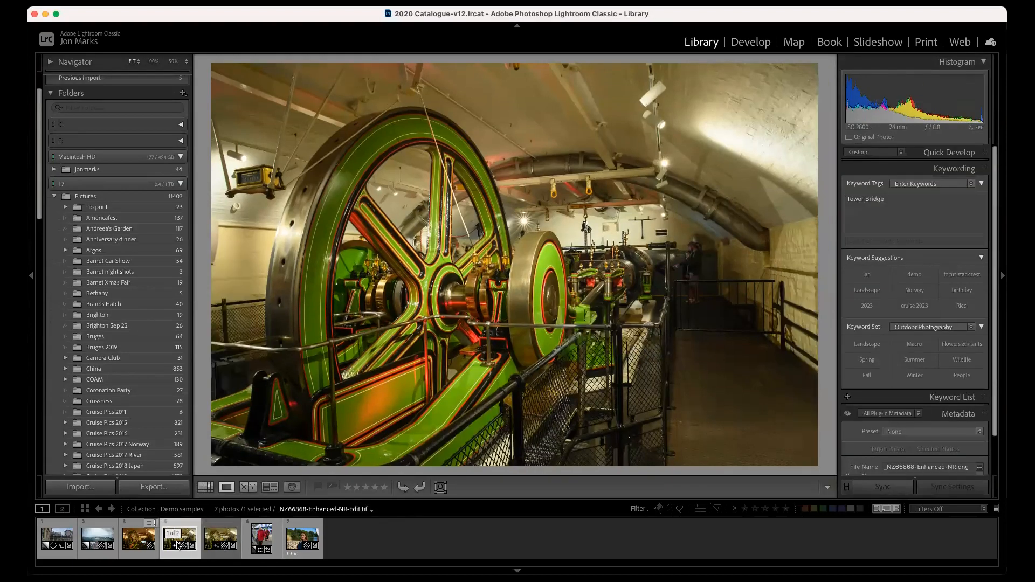
click(221, 545)
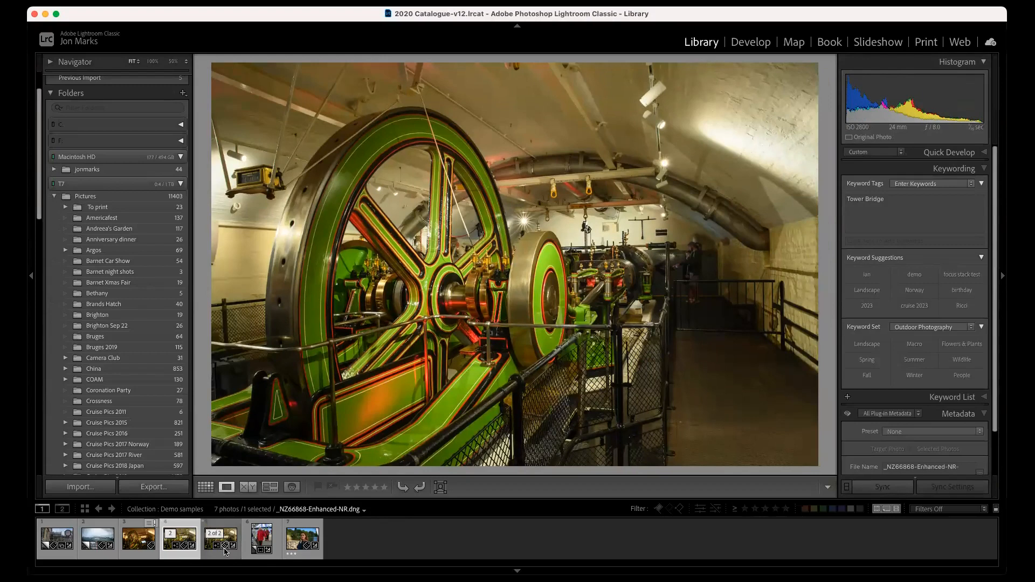
click(225, 551)
key(super+k)
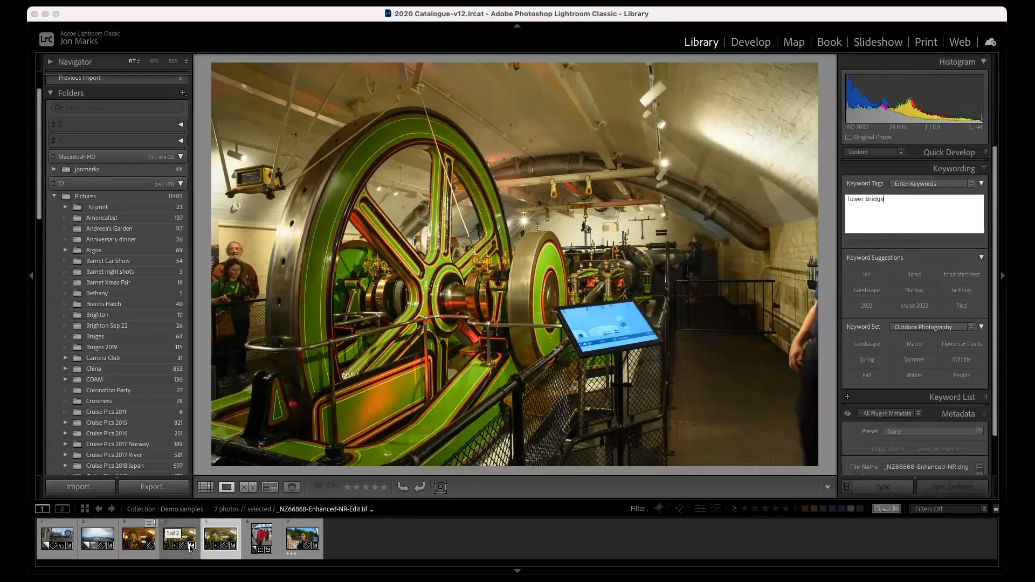
click(191, 546)
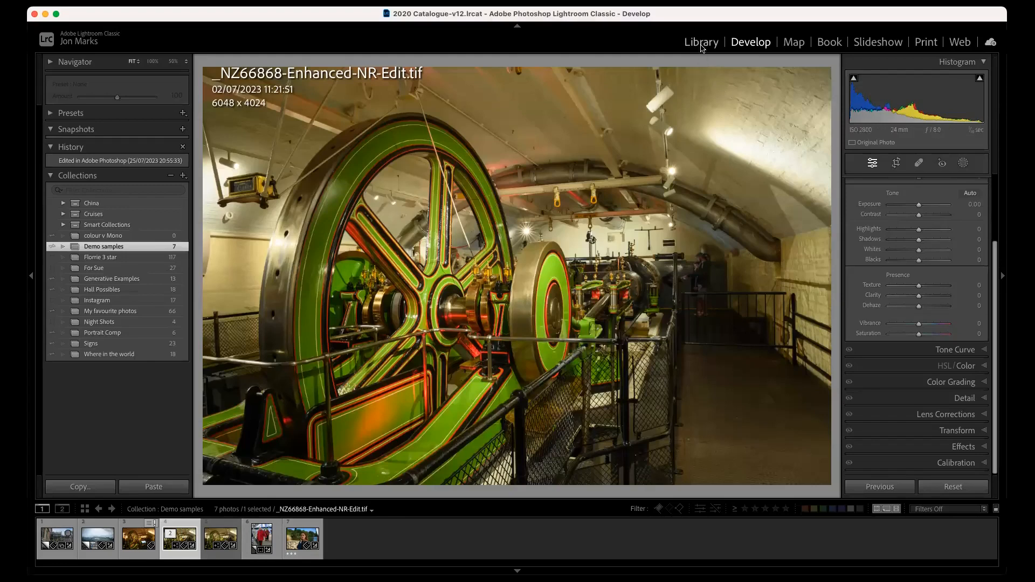
- View the original _NZ66868.NEF in the Library with the module picker hidden, ending in grid view of the collection
click(702, 42)
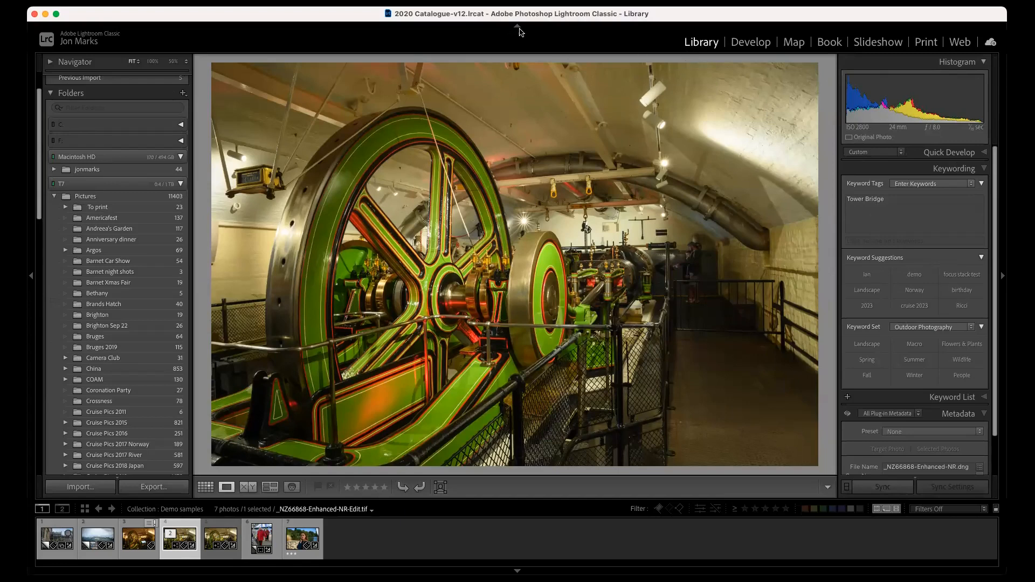
click(519, 28)
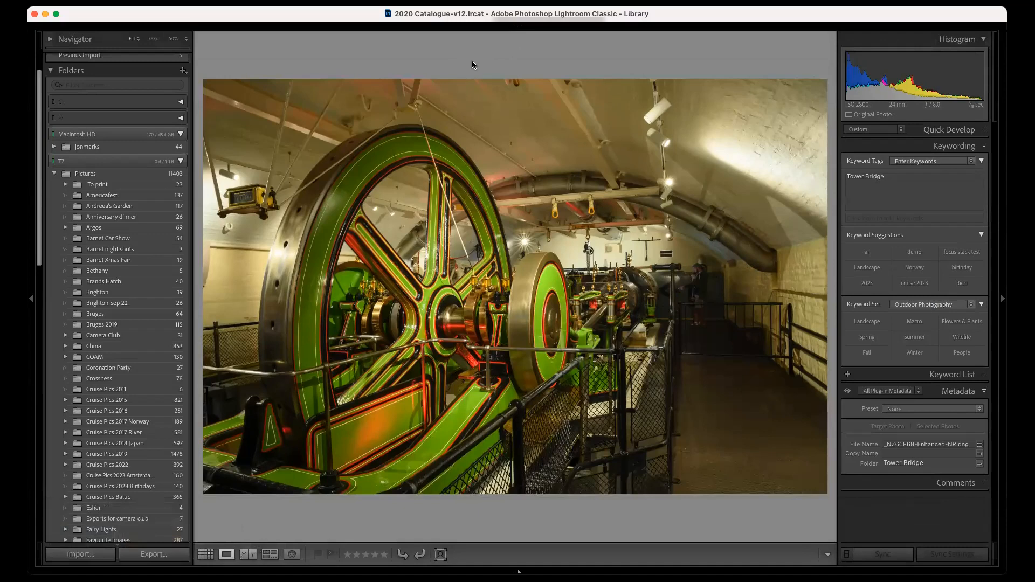
key(Right)
mouse_move(759, 13)
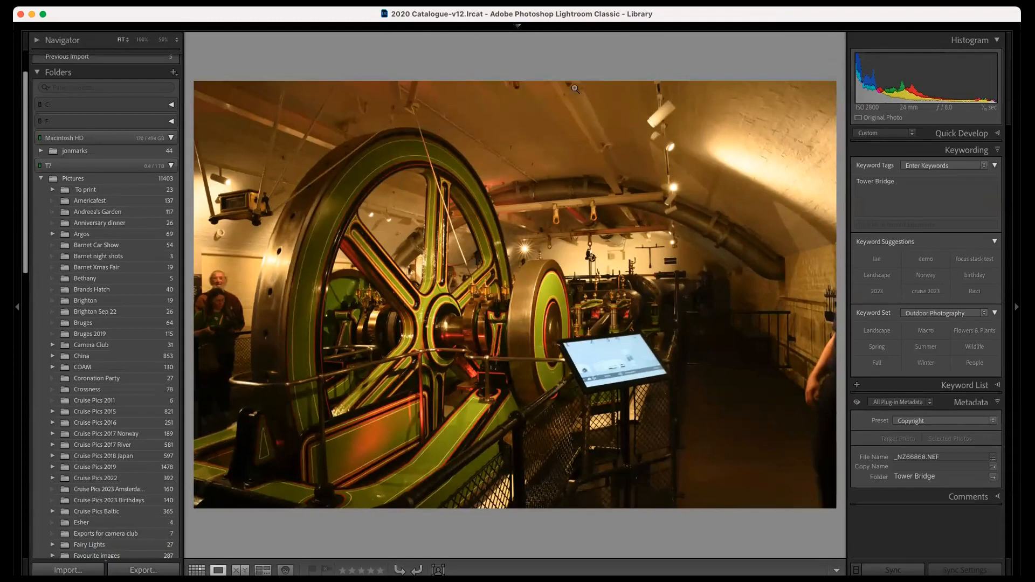
click(196, 570)
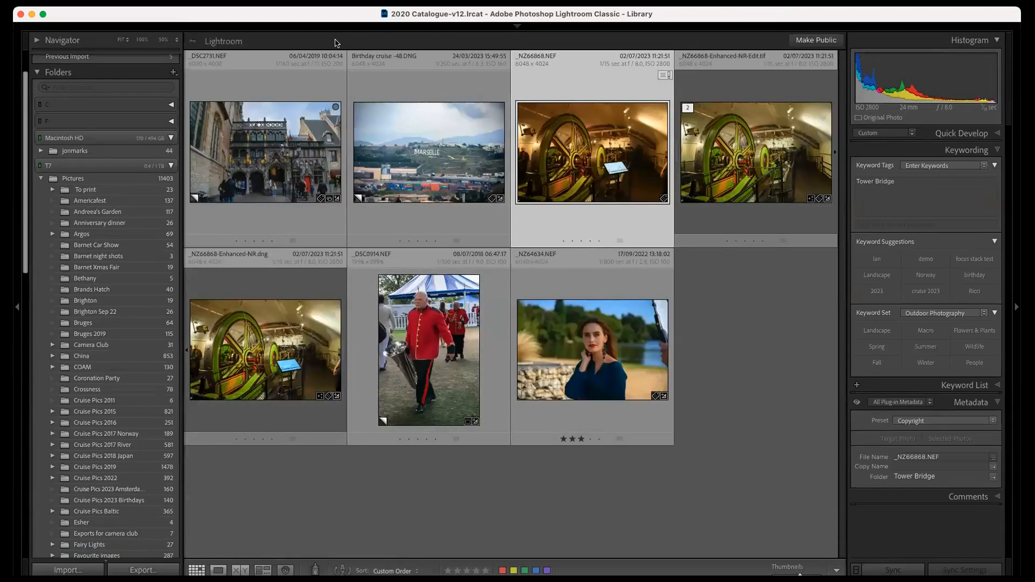
- Toggle the module picker, filmstrip and side panels off and on, ending with all of them shown around the grid
click(515, 28)
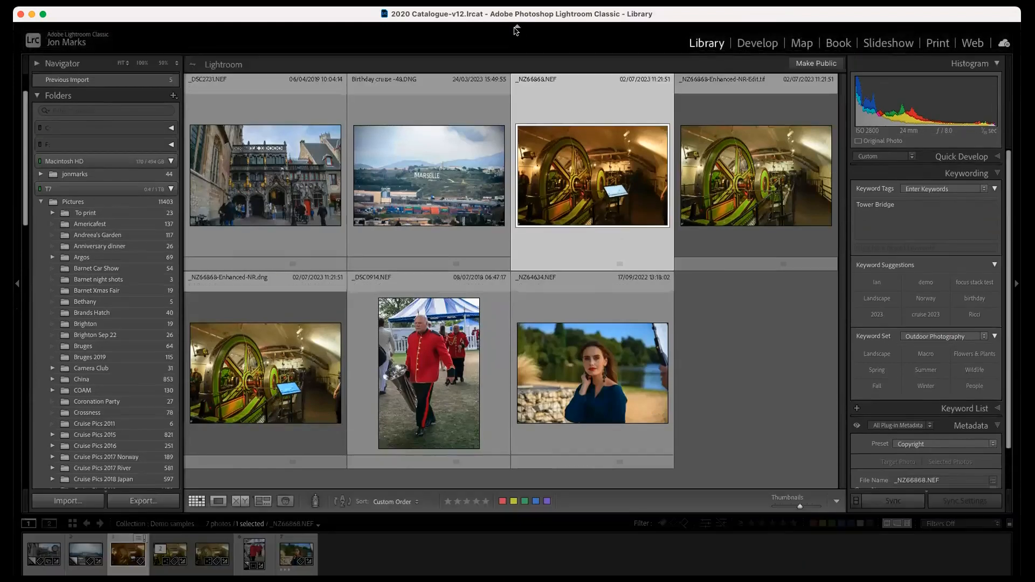
click(515, 27)
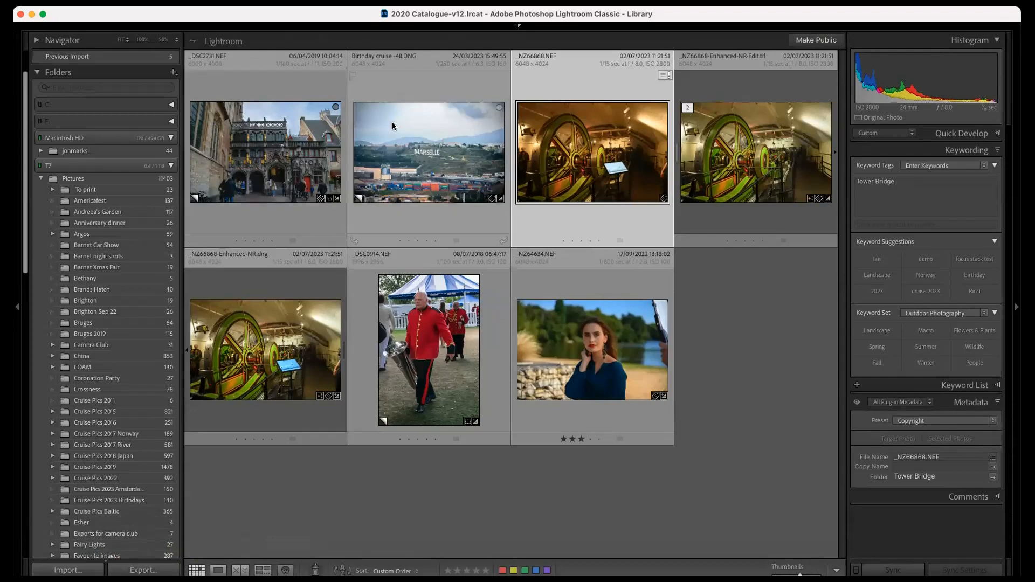
key(F5)
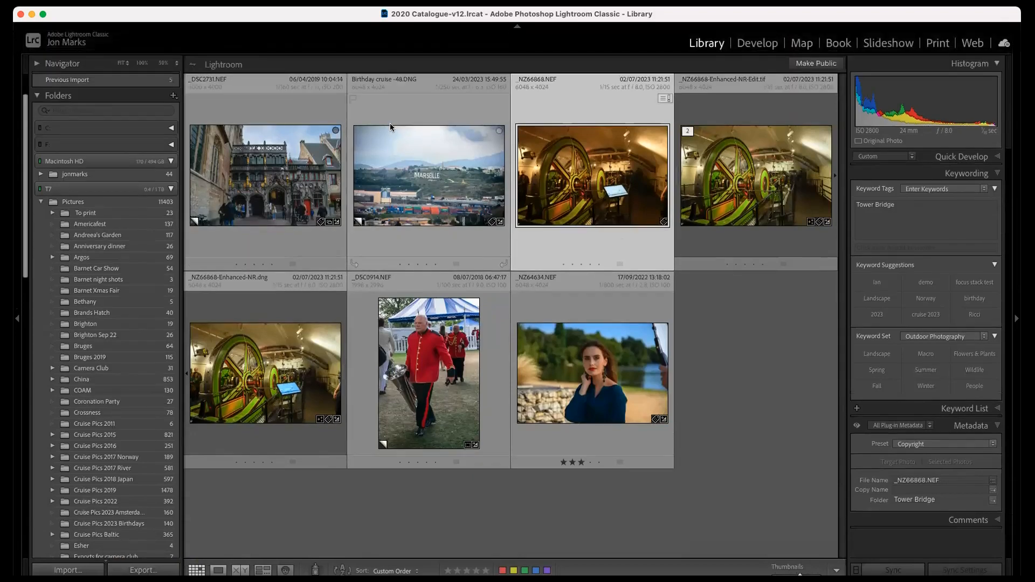
key(F5)
key(F6)
key(F8)
key(F7)
key(F8)
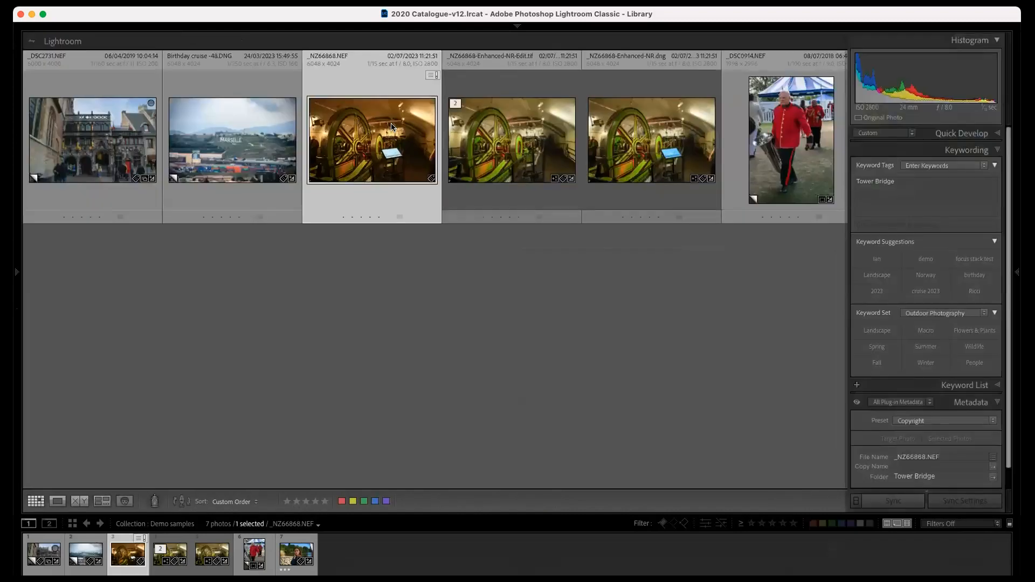
key(F7)
key(F6)
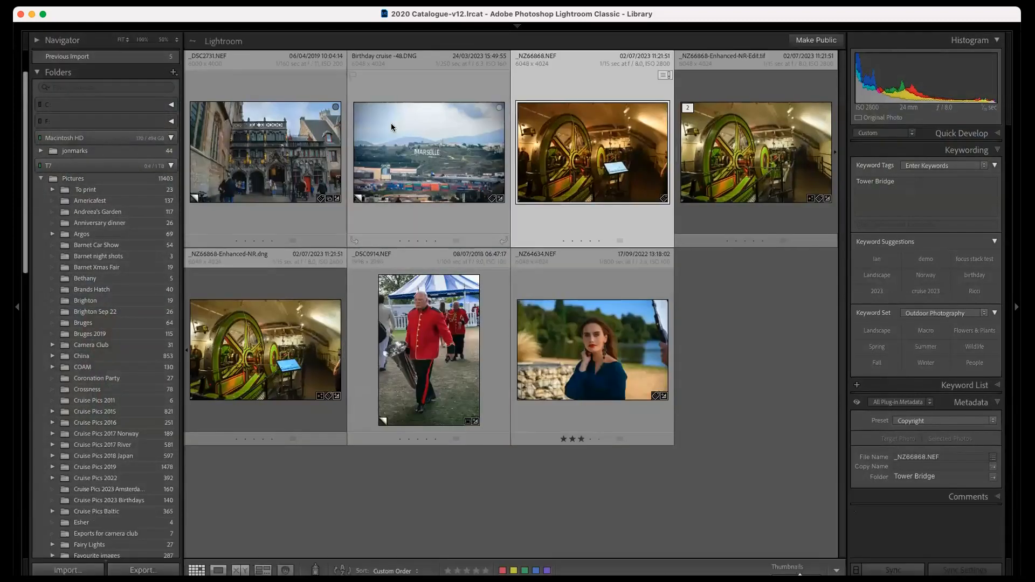
key(F7)
key(F7)
click(517, 26)
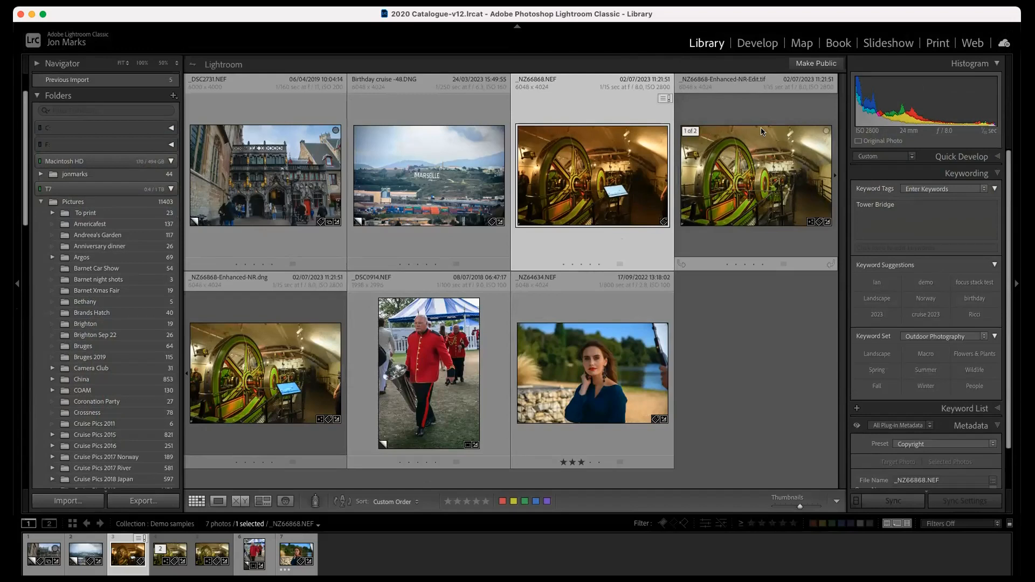
- Open the Pictures folder and show the library filter bar above its grid
click(786, 350)
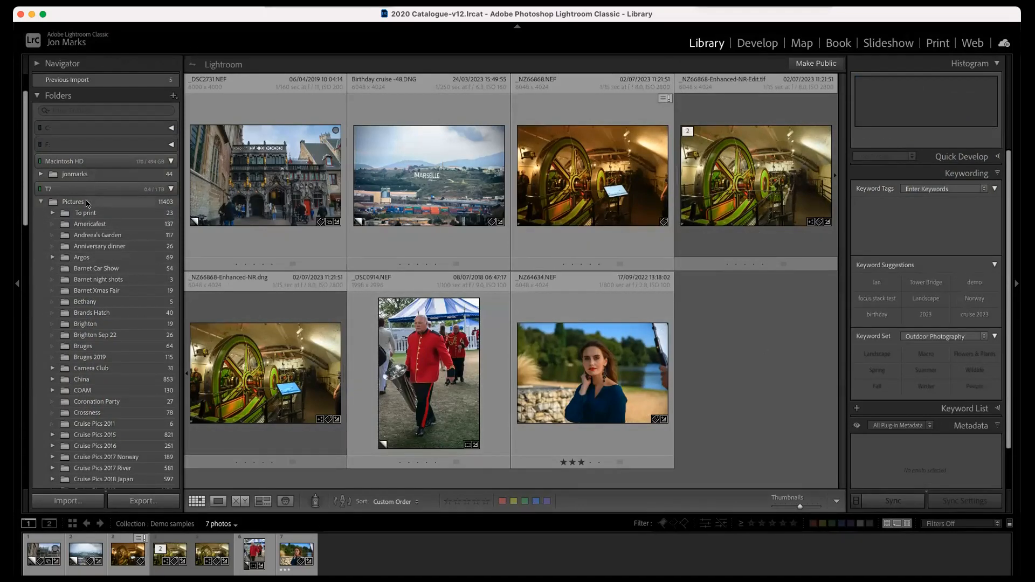
click(73, 202)
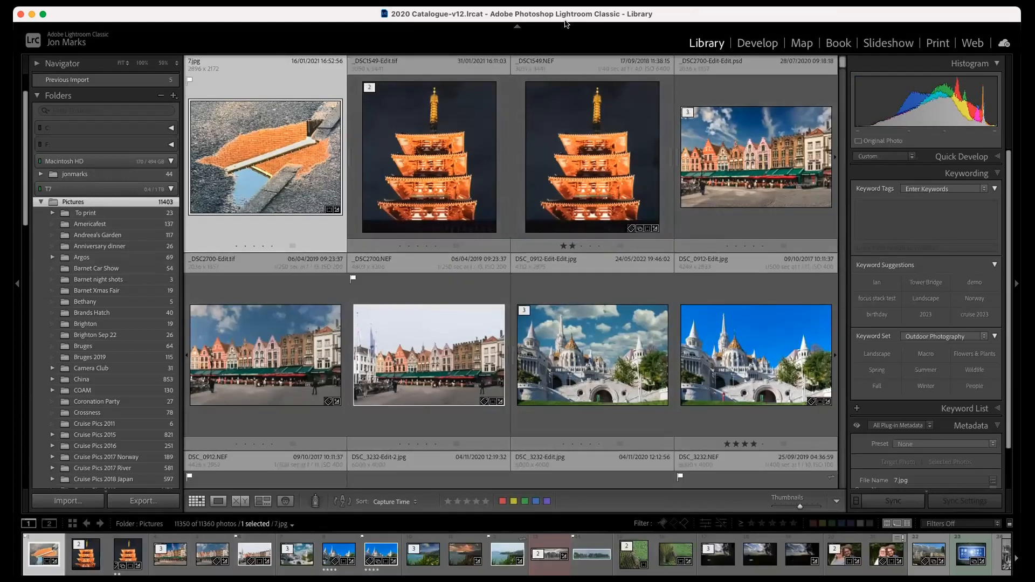
click(517, 28)
click(516, 28)
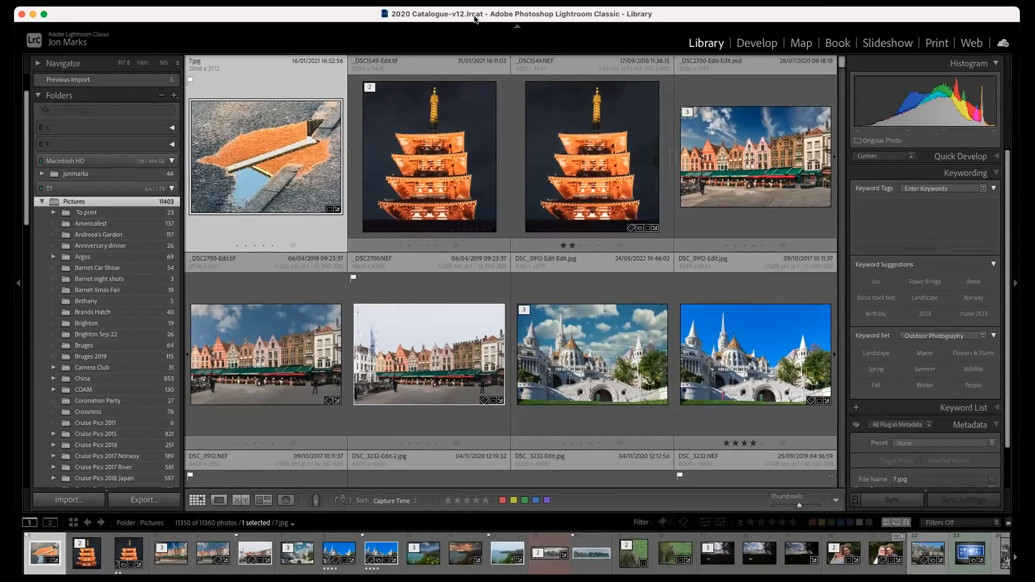
click(274, 1)
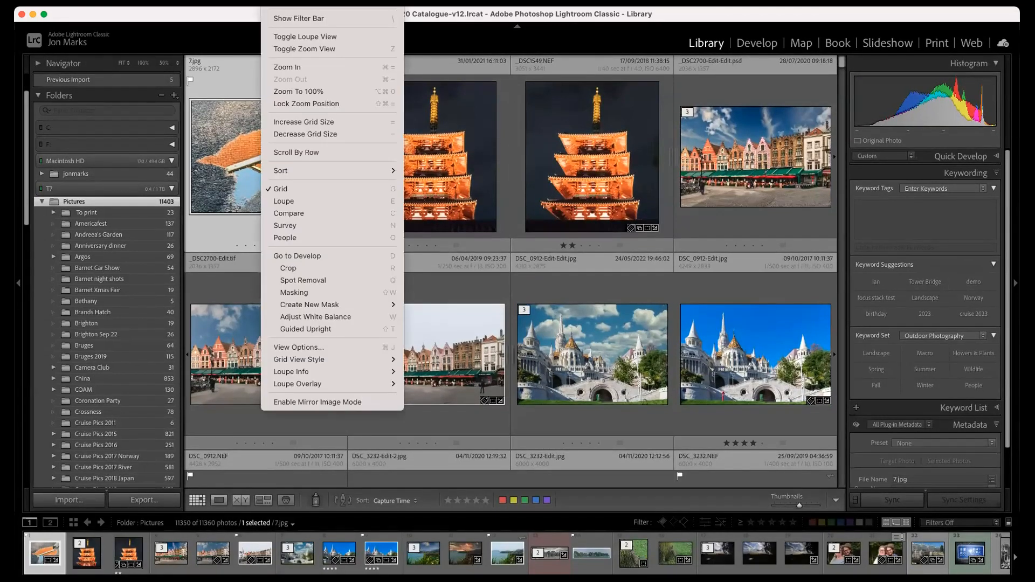
click(298, 18)
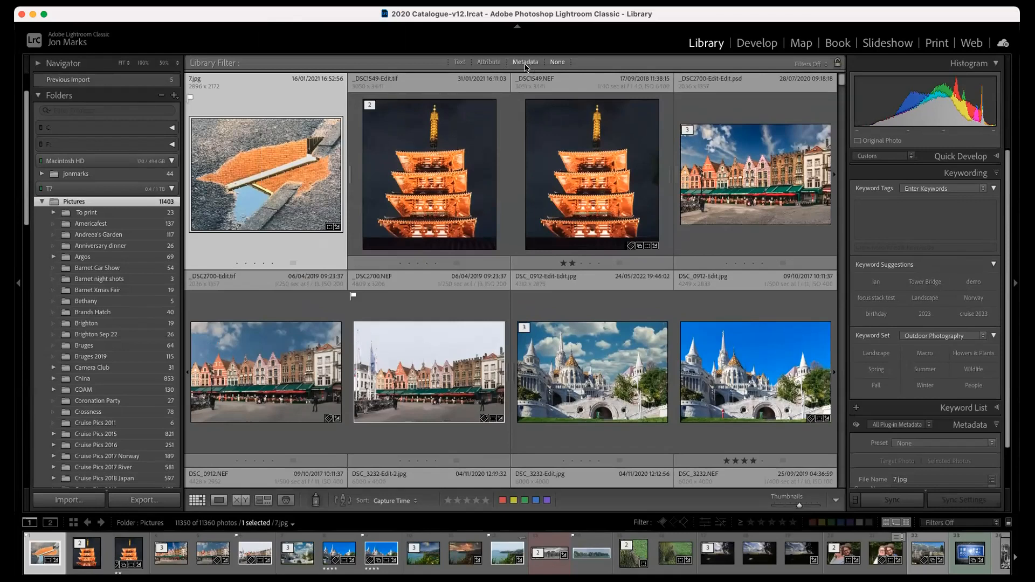
- Search the Pictures folder for the text "tower bridge" in any searchable field and browse the matching photos down to the engine room shots
click(488, 63)
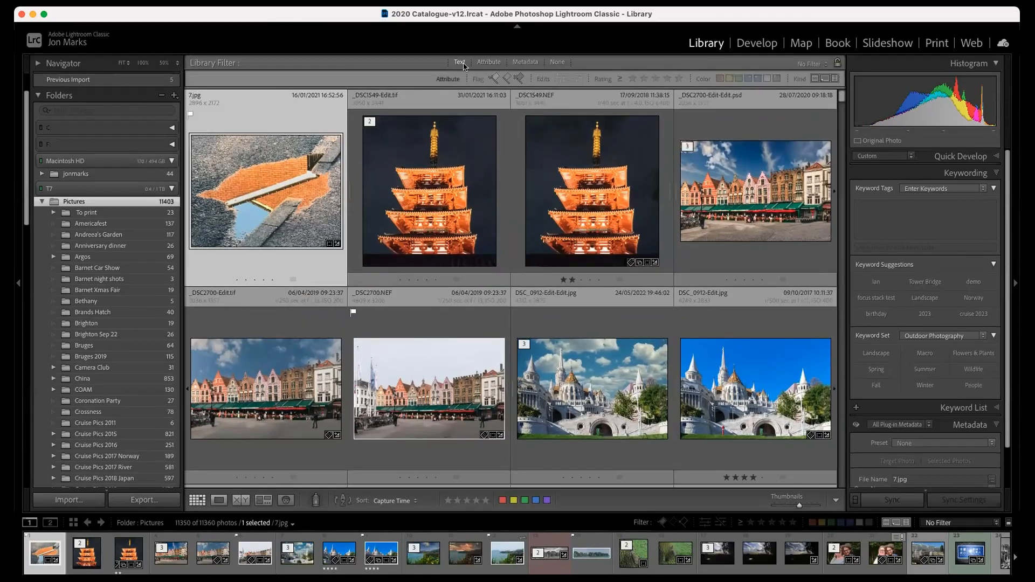
click(460, 63)
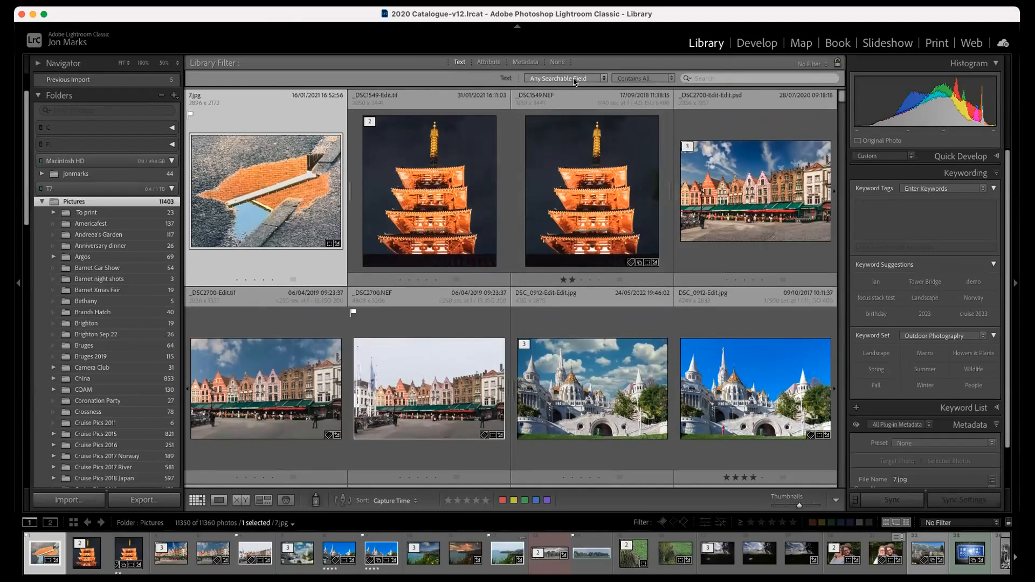
click(722, 78)
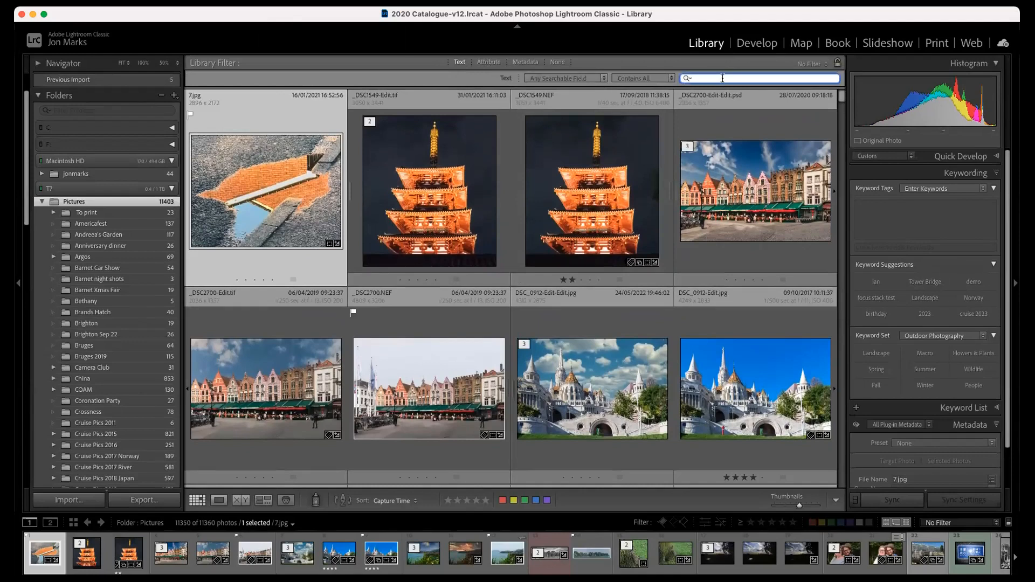
text(tower bridge)
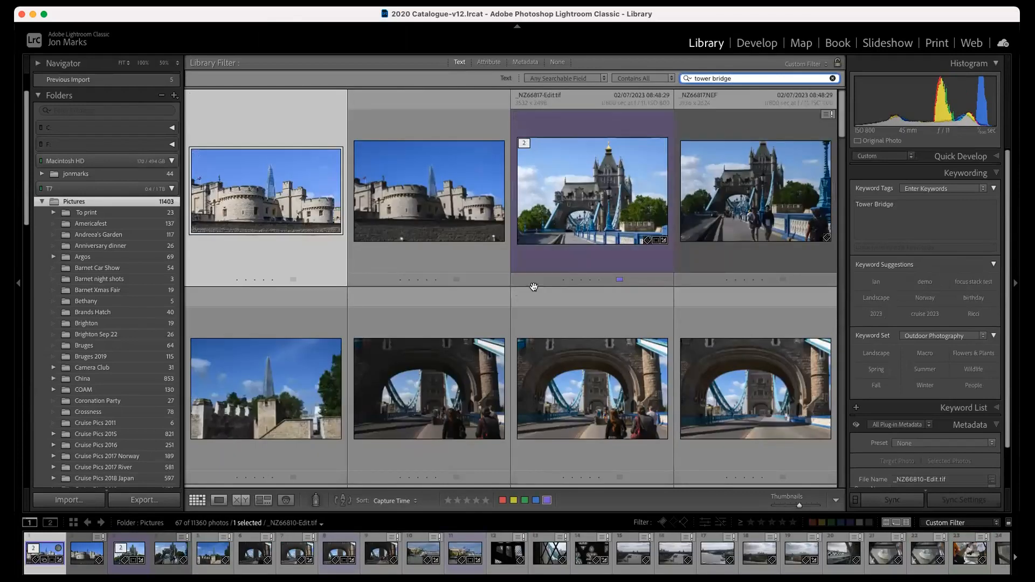
scroll(526, 353, down, 8)
scroll(525, 357, down, 15)
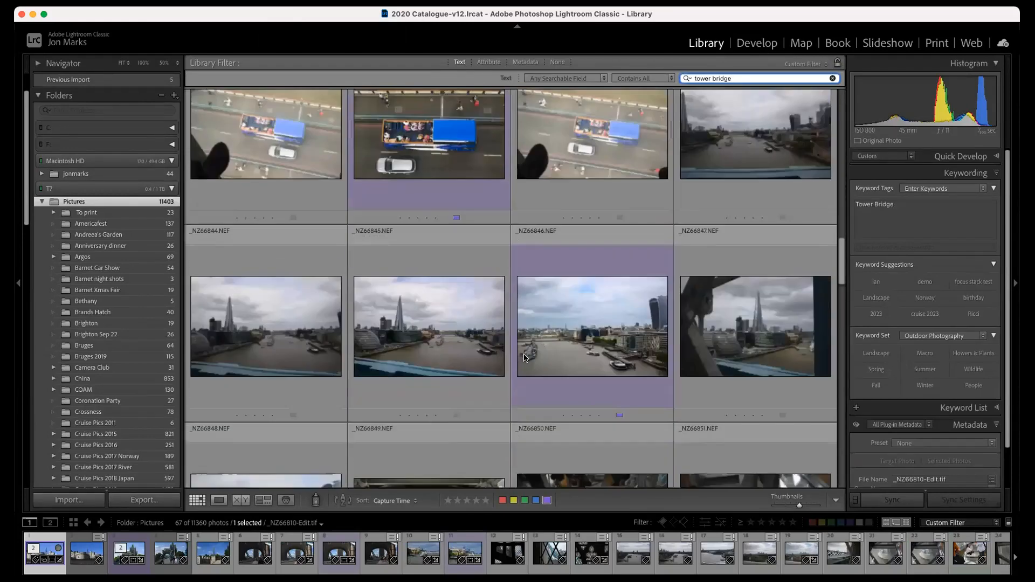
scroll(525, 357, down, 12)
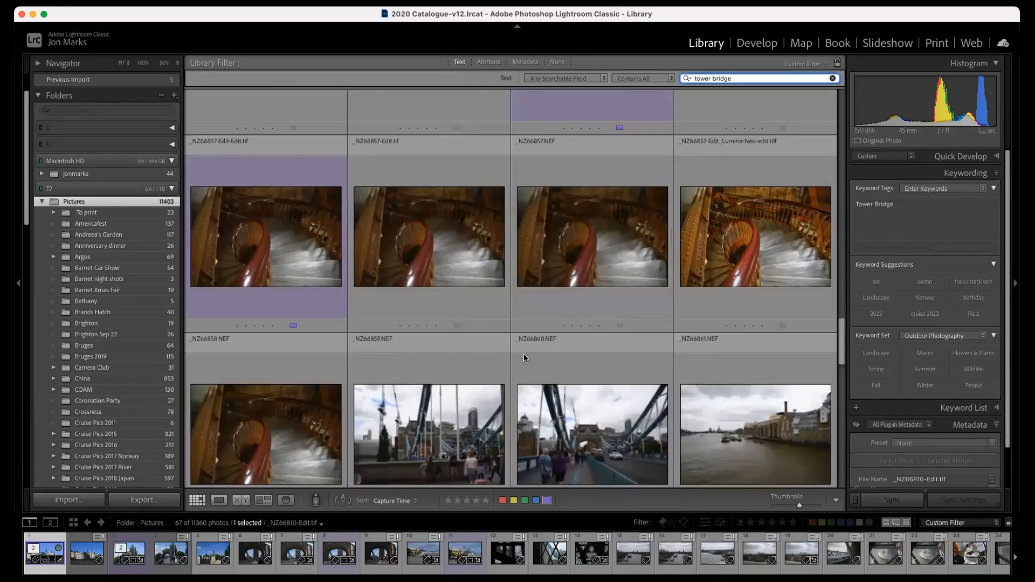
scroll(524, 356, down, 12)
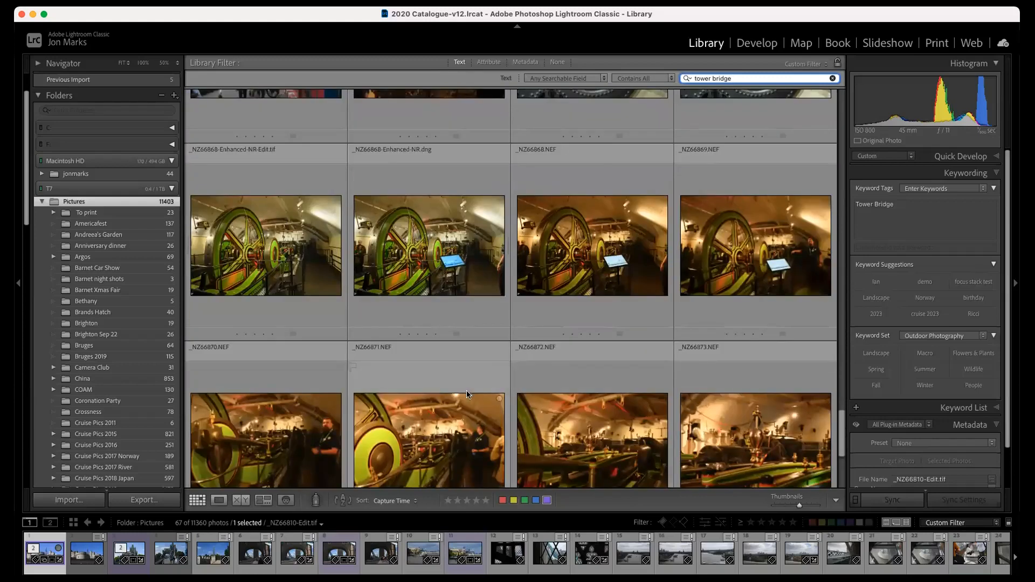
- Browse the "tower bridge" search results back up to the river views and down to the last engine room photos
scroll(423, 340, down, 3)
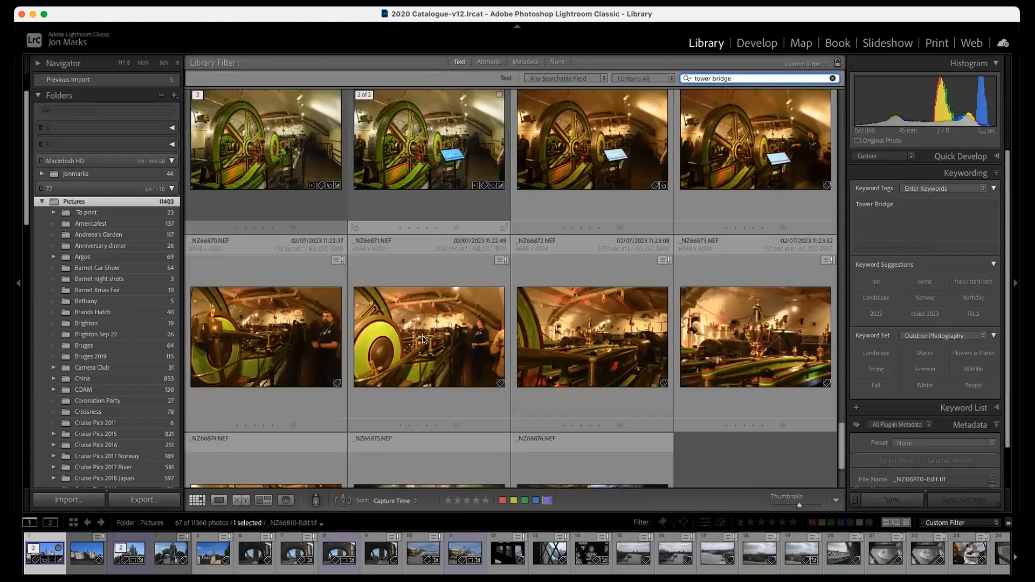
scroll(502, 337, up, 6)
scroll(502, 333, up, 10)
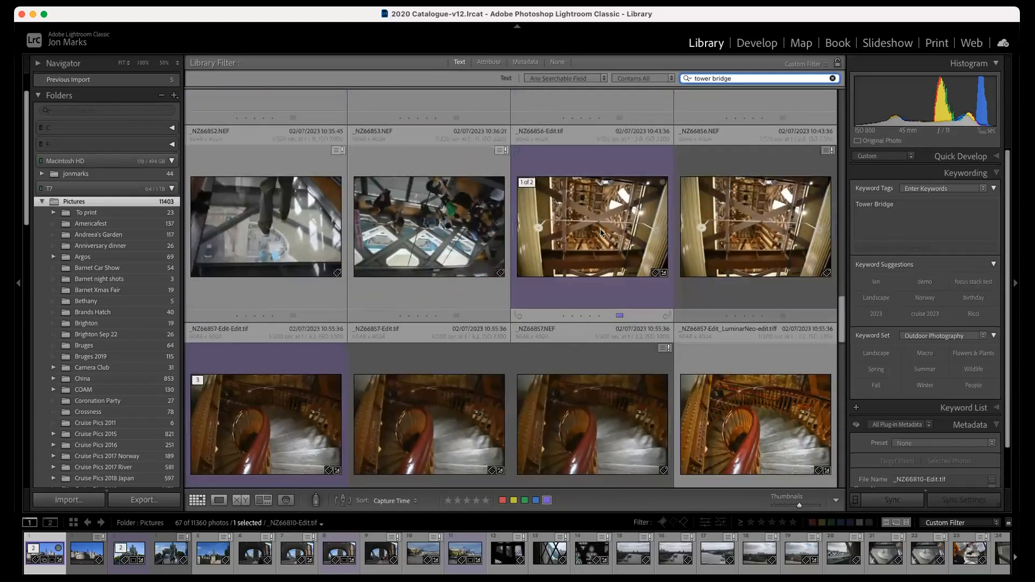
scroll(504, 272, up, 8)
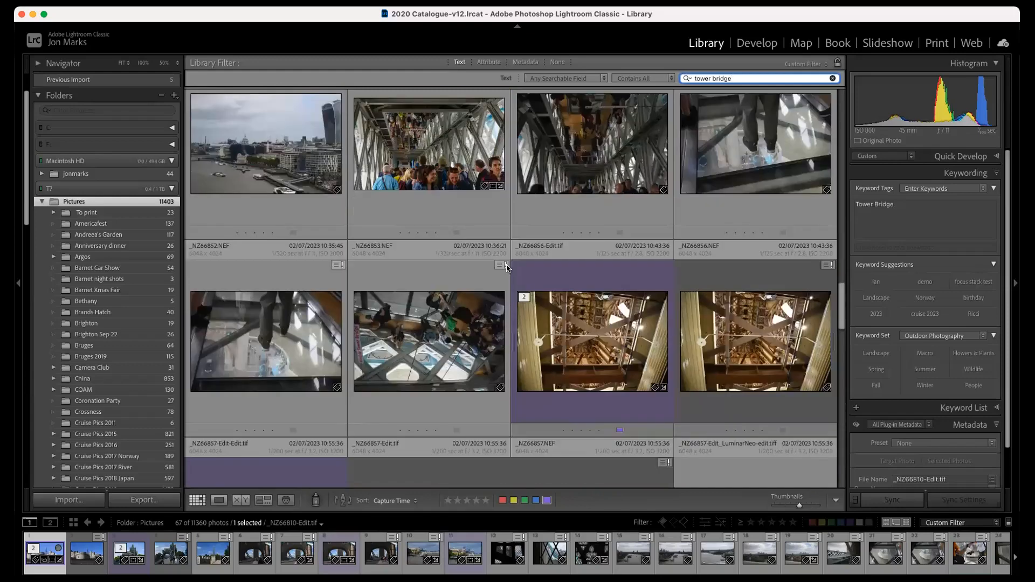
scroll(504, 276, up, 12)
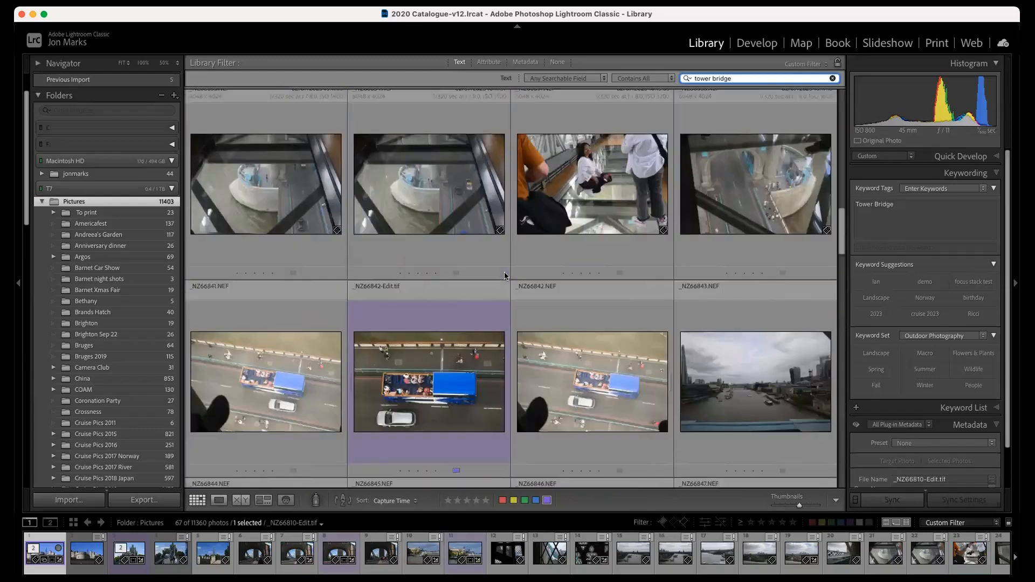
scroll(504, 274, up, 4)
scroll(516, 276, down, 16)
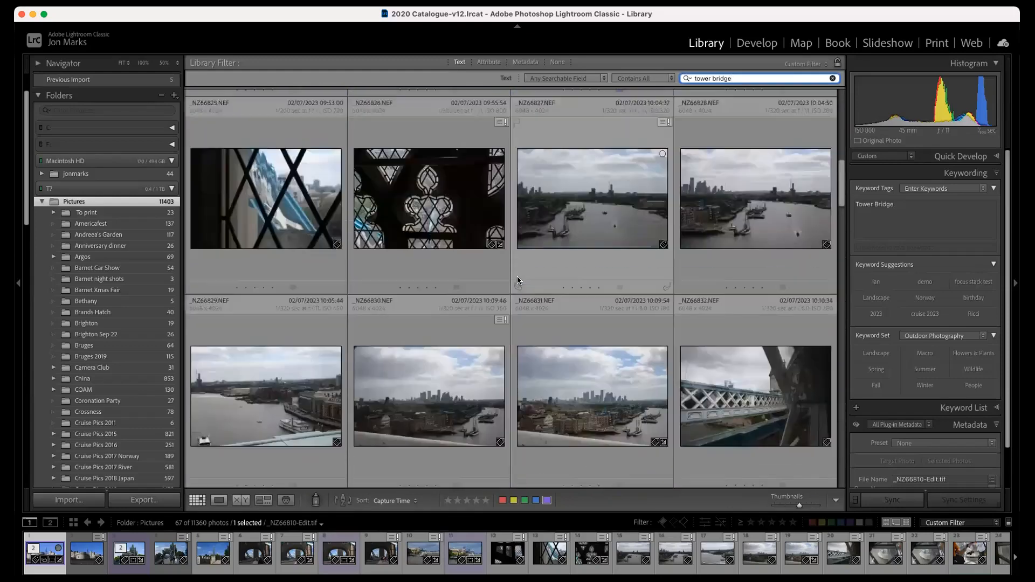
scroll(539, 261, down, 18)
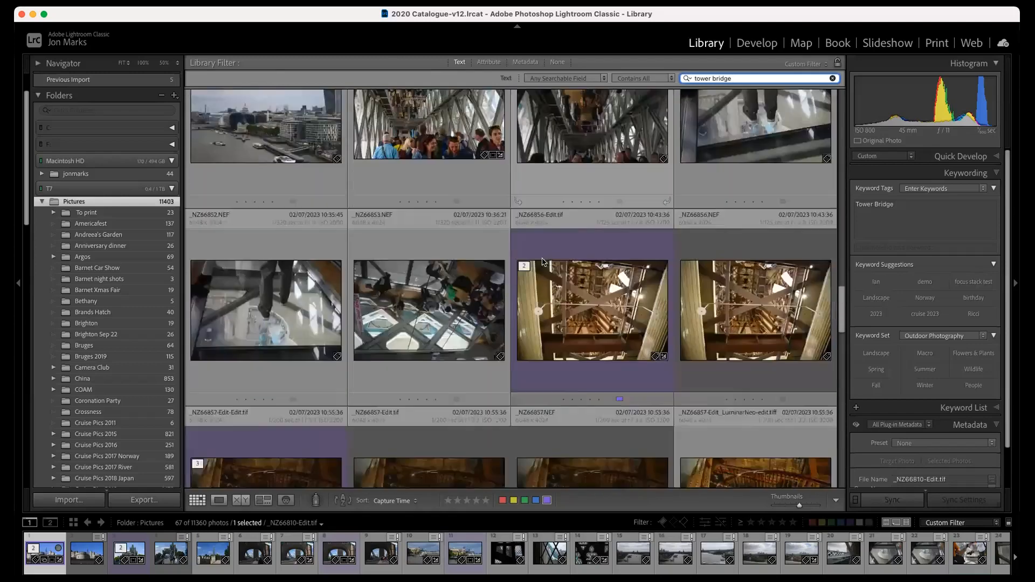
scroll(541, 257, down, 10)
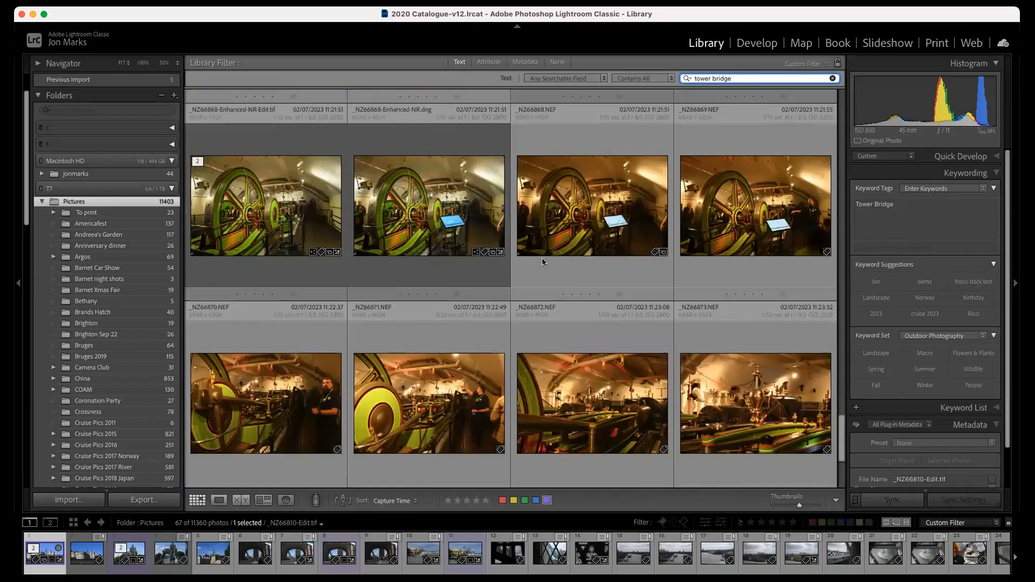
scroll(542, 257, down, 4)
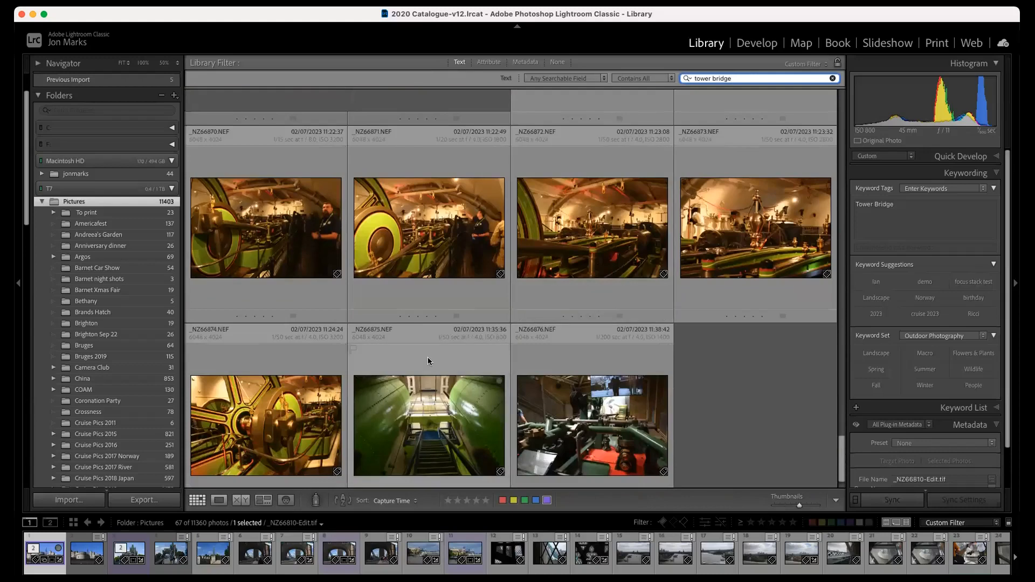
- Open the Americafest folder and flag Brands Hatch Americafest-4.DNG and Americafest-5.DNG as rejected
click(130, 224)
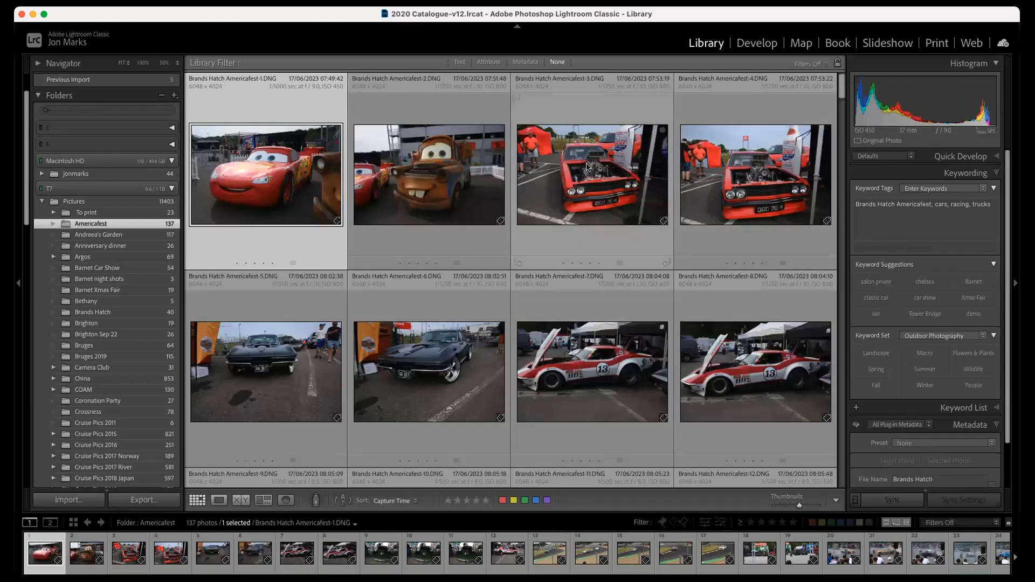
click(720, 151)
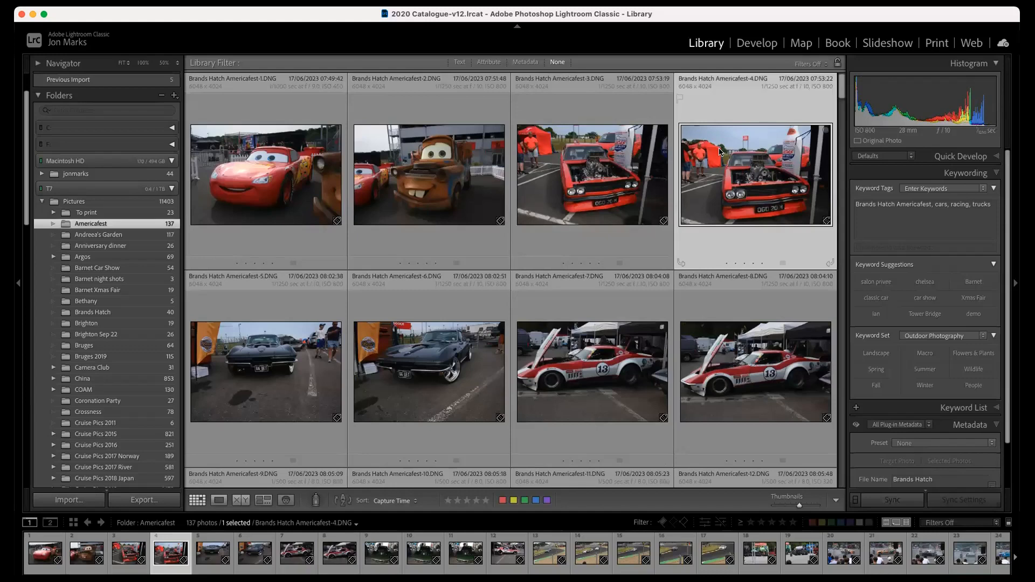
key(x)
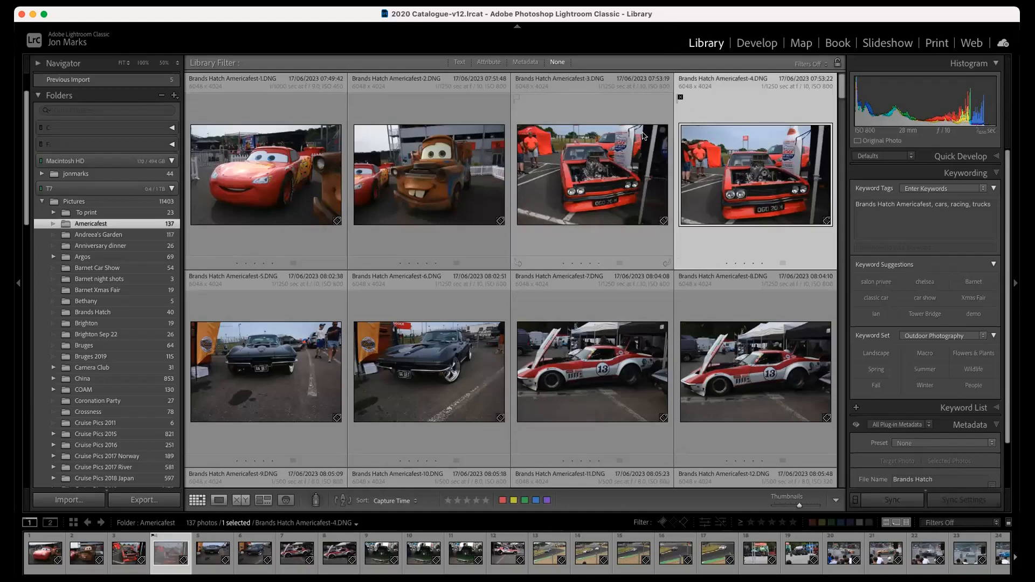
click(253, 377)
key(x)
- Flag the green car photos Brands Hatch Americafest-10.DNG and Americafest-11.DNG as rejected
scroll(627, 374, down, 2)
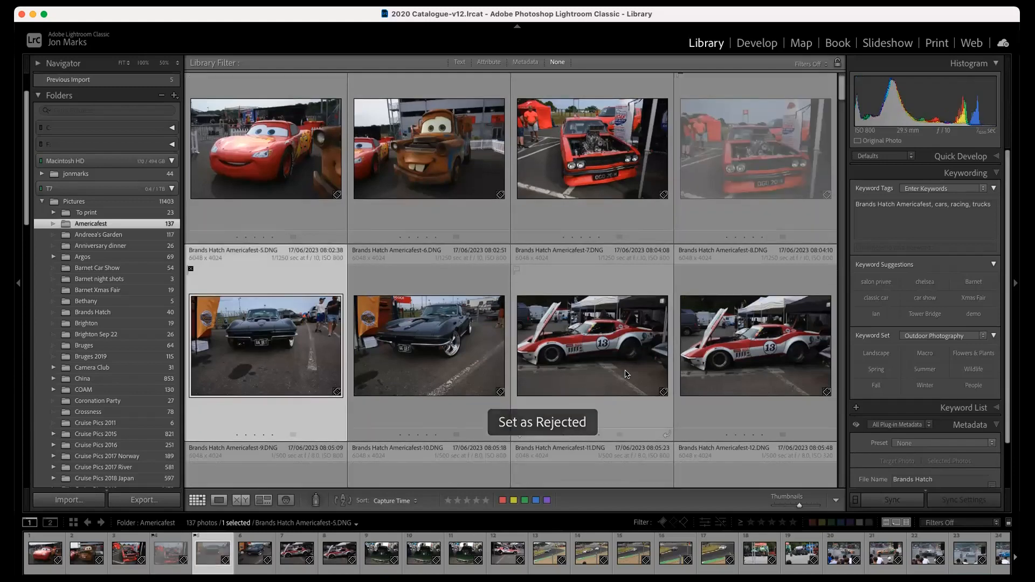
scroll(628, 374, down, 3)
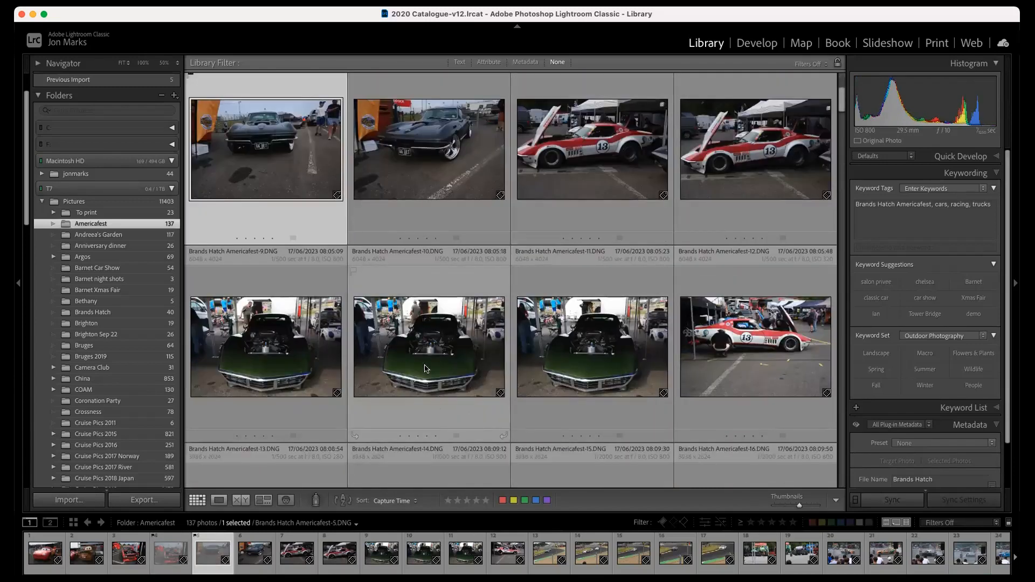
click(425, 368)
key(x)
click(576, 363)
key(x)
- Flag the race track photos Brands Hatch Americafest-13.DNG through Americafest-17.DNG as rejected
scroll(751, 347, down, 2)
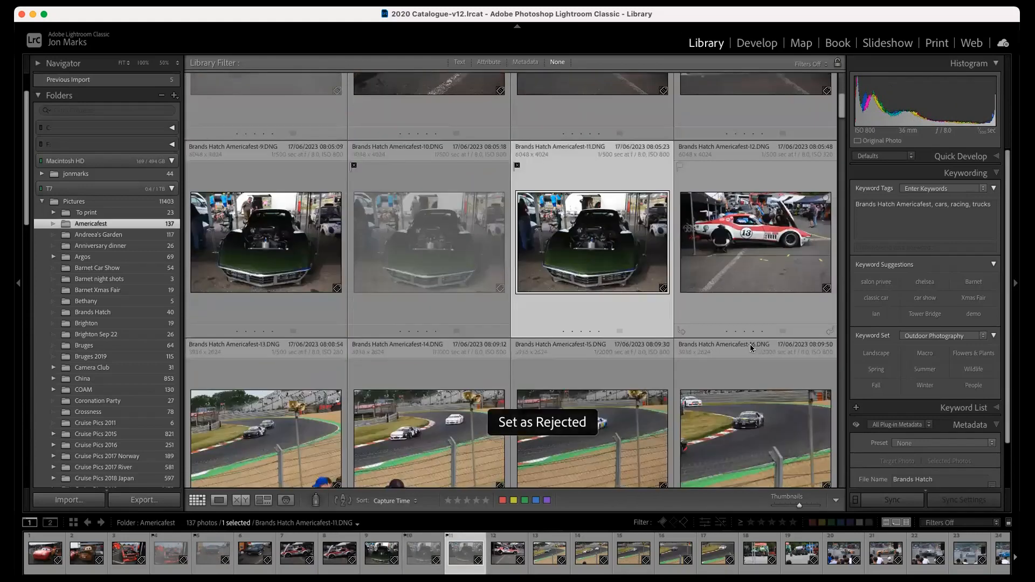
scroll(752, 348, down, 2)
click(279, 338)
key(x)
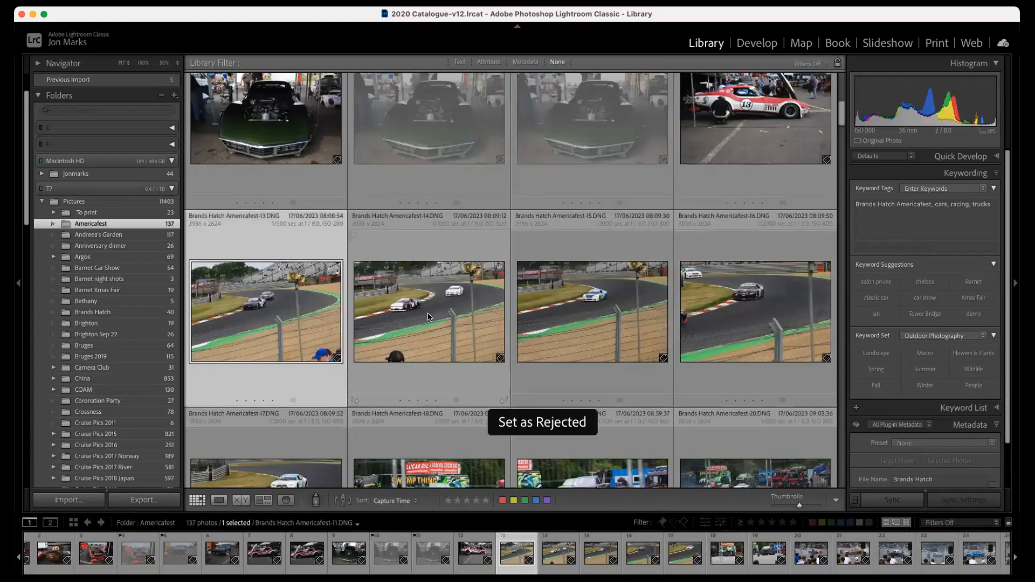
click(429, 317)
key(x)
click(597, 314)
key(x)
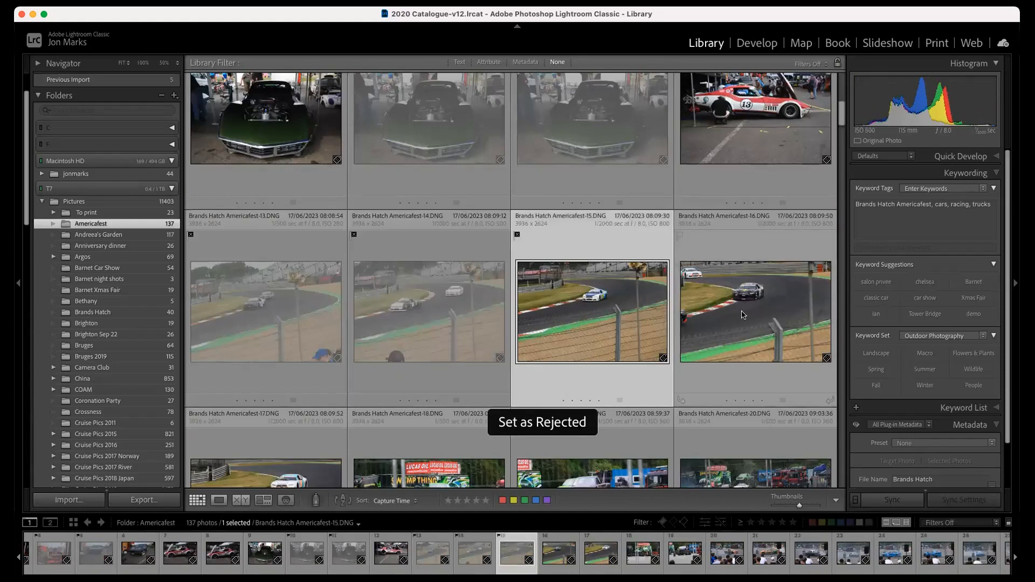
click(742, 314)
key(x)
scroll(508, 341, down, 3)
click(257, 311)
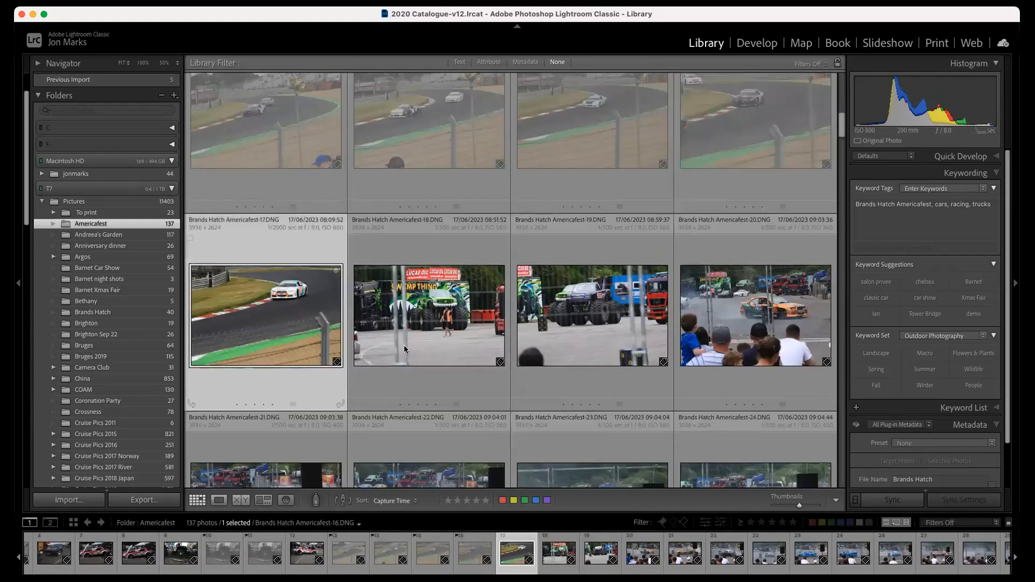
key(x)
- Flag the drifting car photos Brands Hatch Americafest-22.DNG, Americafest-23.DNG and Americafest-24.DNG as rejected
scroll(404, 348, down, 3)
click(435, 359)
key(x)
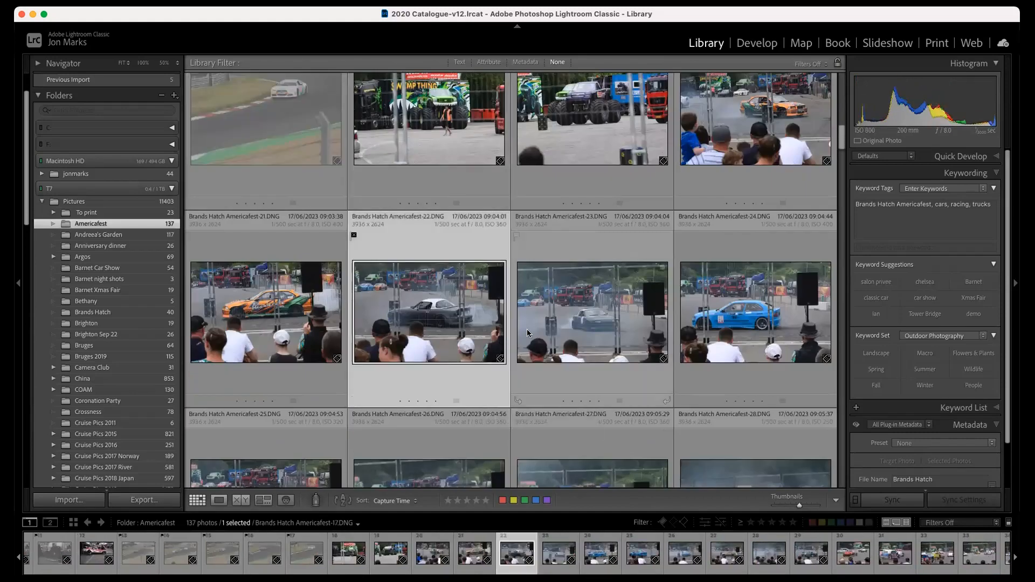
click(744, 315)
key(x)
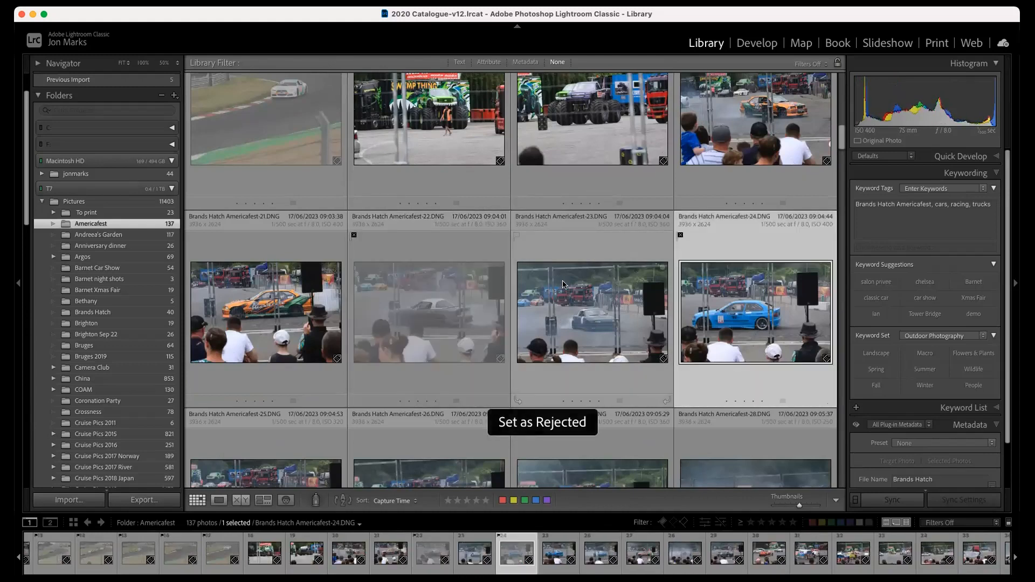
click(538, 244)
key(x)
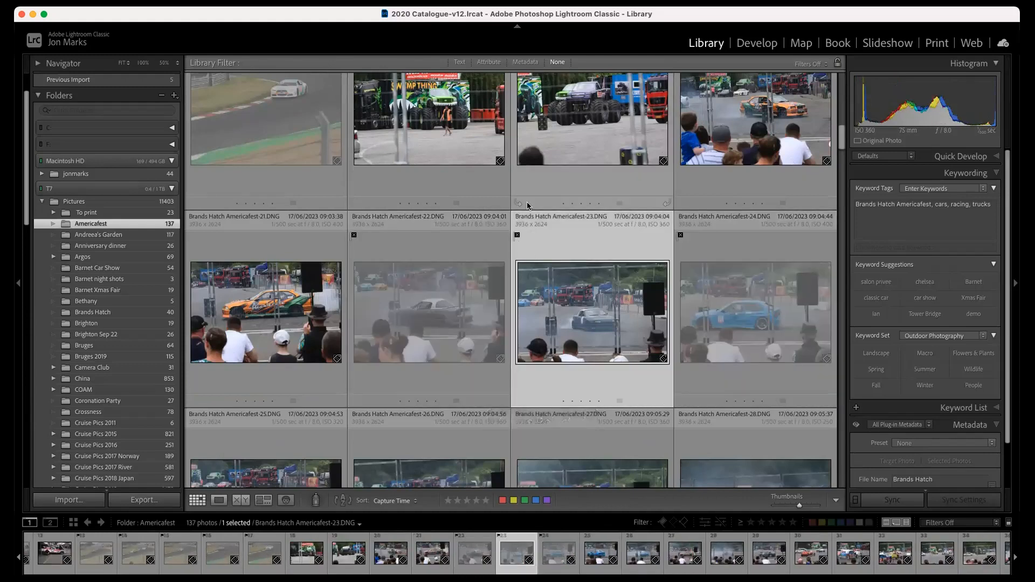
- Filter the Americafest folder by attribute to rejected photos, and add unflagged photos to the flag filter
click(488, 62)
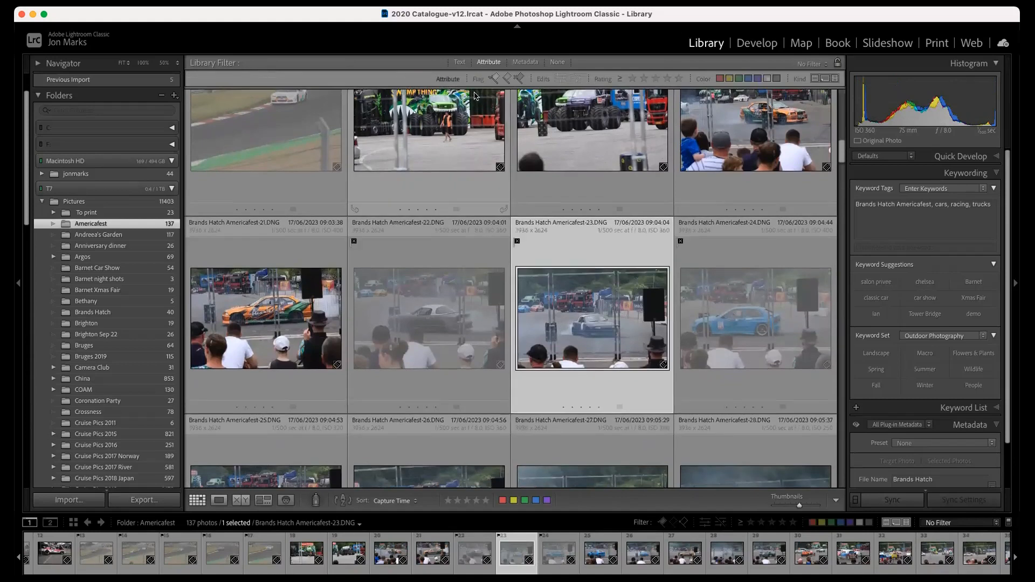
click(519, 79)
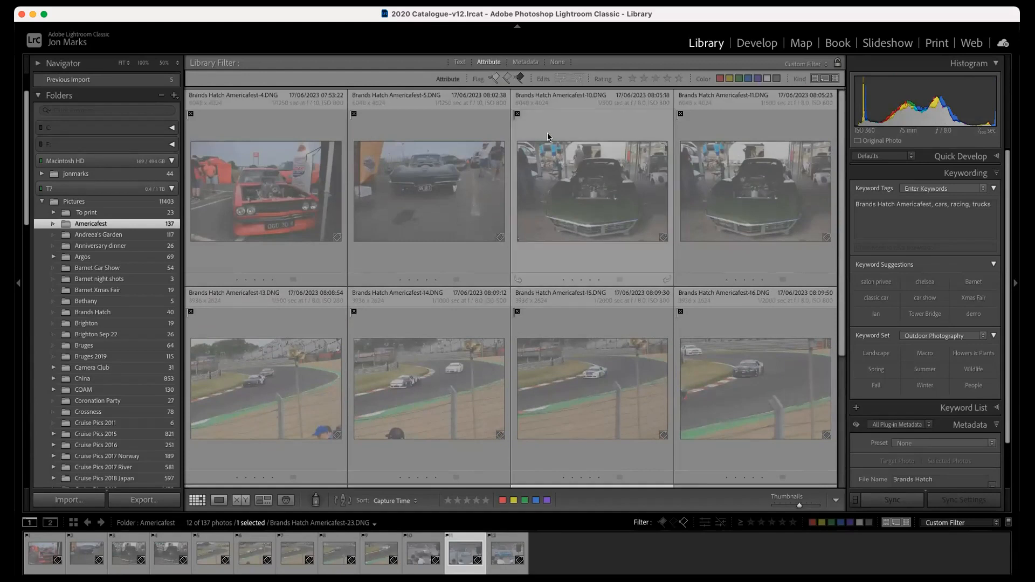
click(506, 79)
click(506, 80)
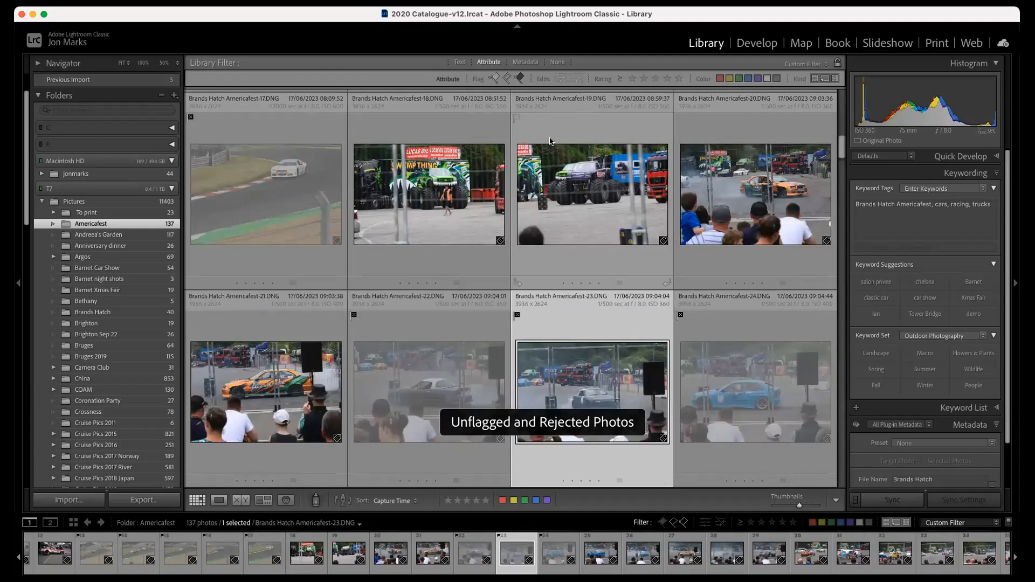
- Exclude rejected photos from the flag filter and browse the unflagged Americafest photos
click(516, 76)
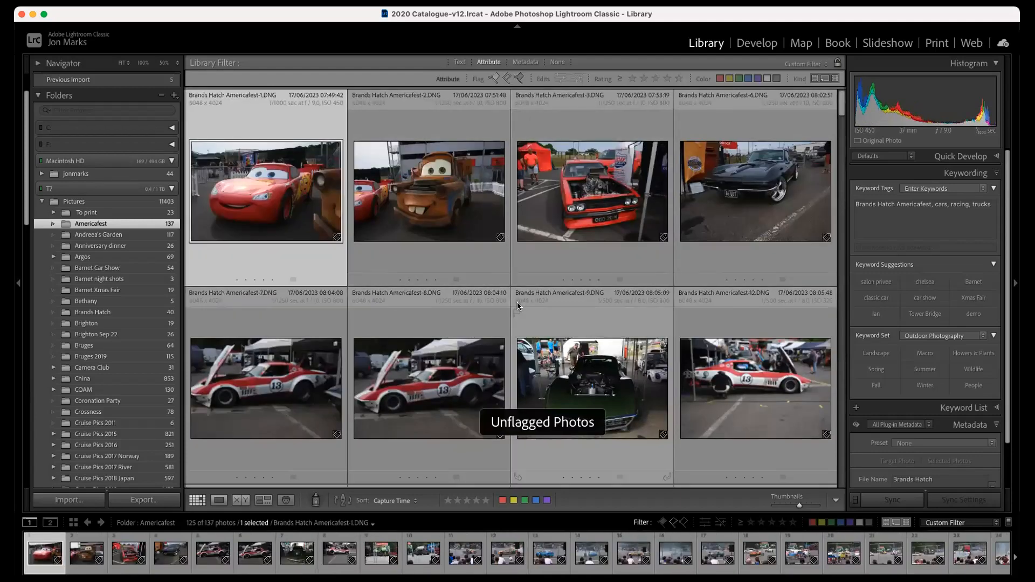
scroll(535, 352, down, 5)
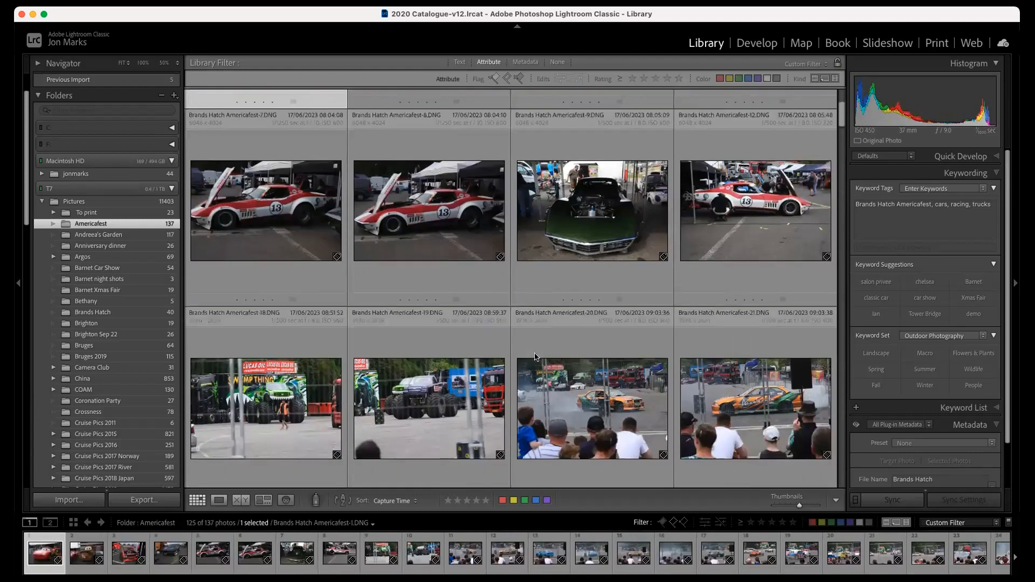
scroll(534, 352, up, 6)
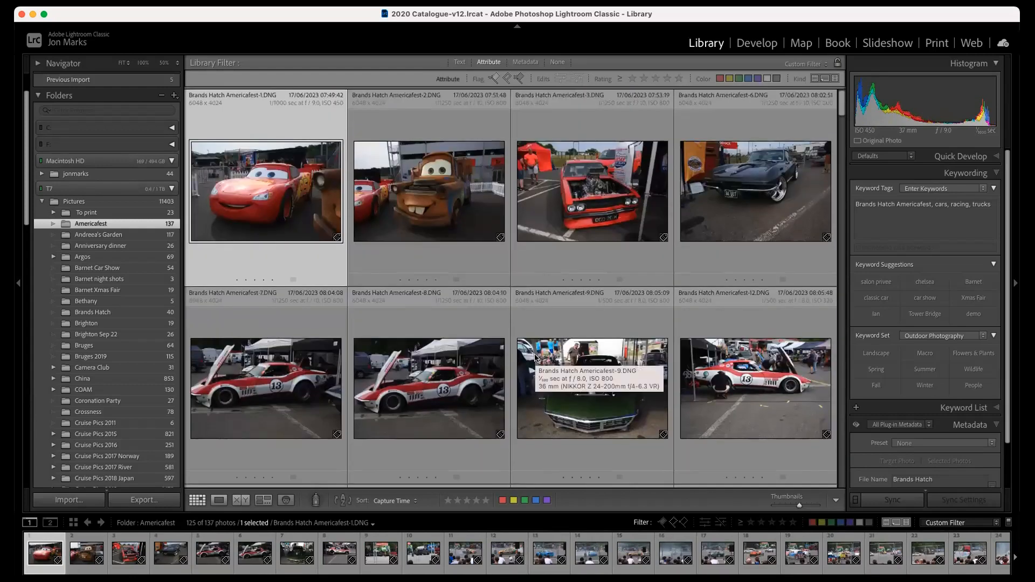
scroll(535, 357, down, 5)
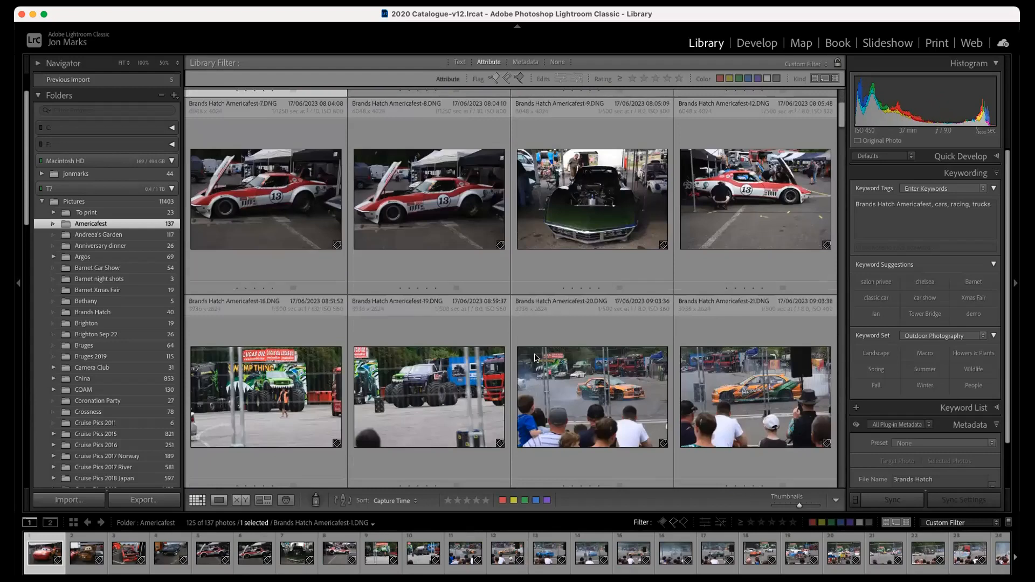
scroll(534, 357, down, 2)
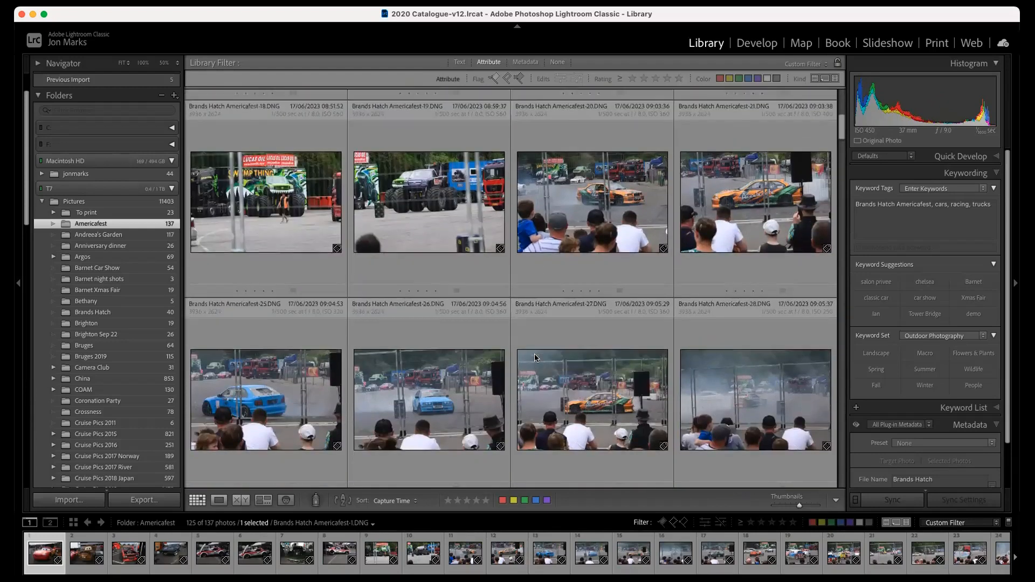
scroll(531, 367, up, 3)
scroll(531, 367, up, 3)
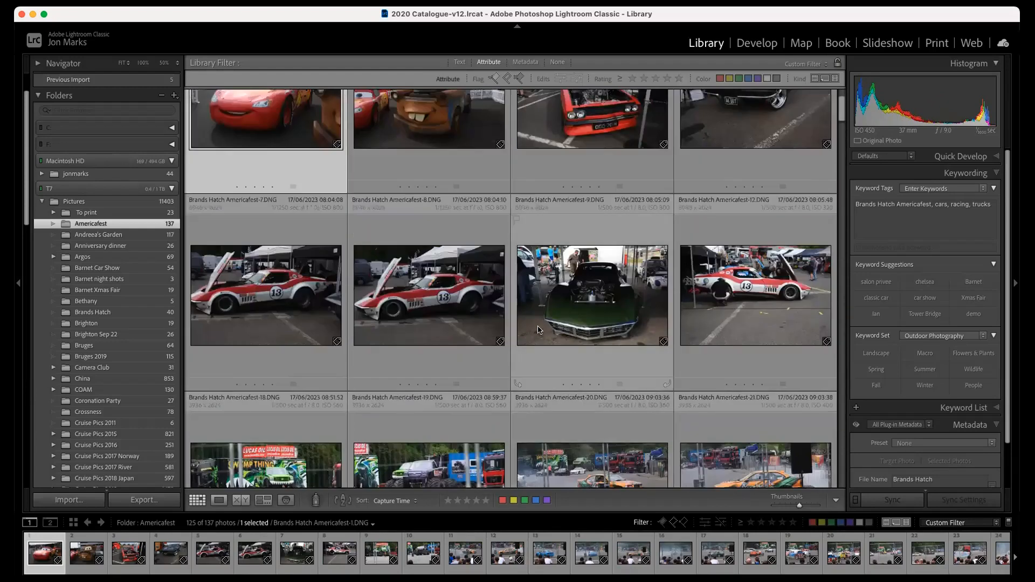
- Clear the flag filter and remove the rejected flags from Brands Hatch Americafest-10.DNG and Americafest-11.DNG
key(super+l)
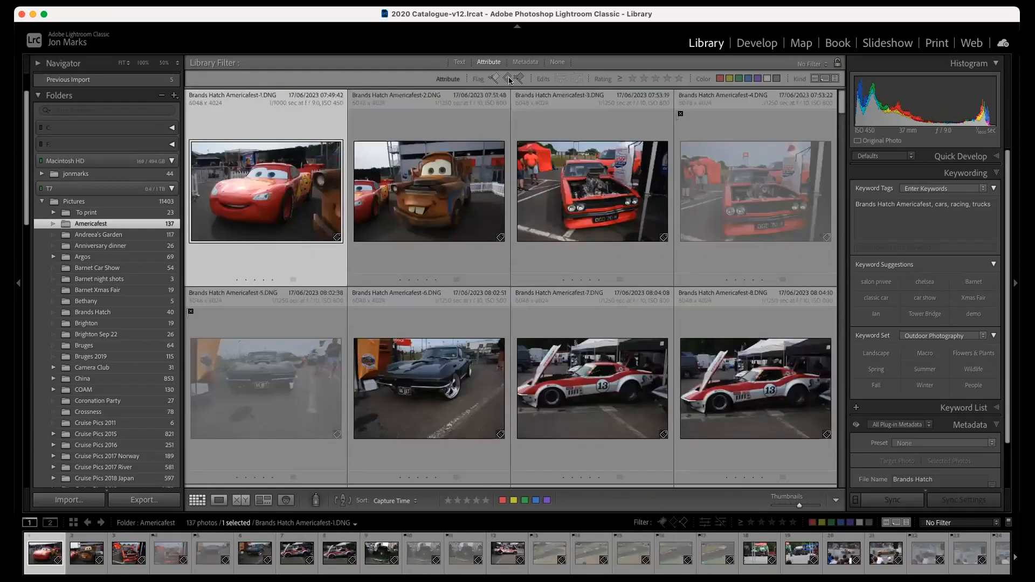
scroll(584, 378, down, 1)
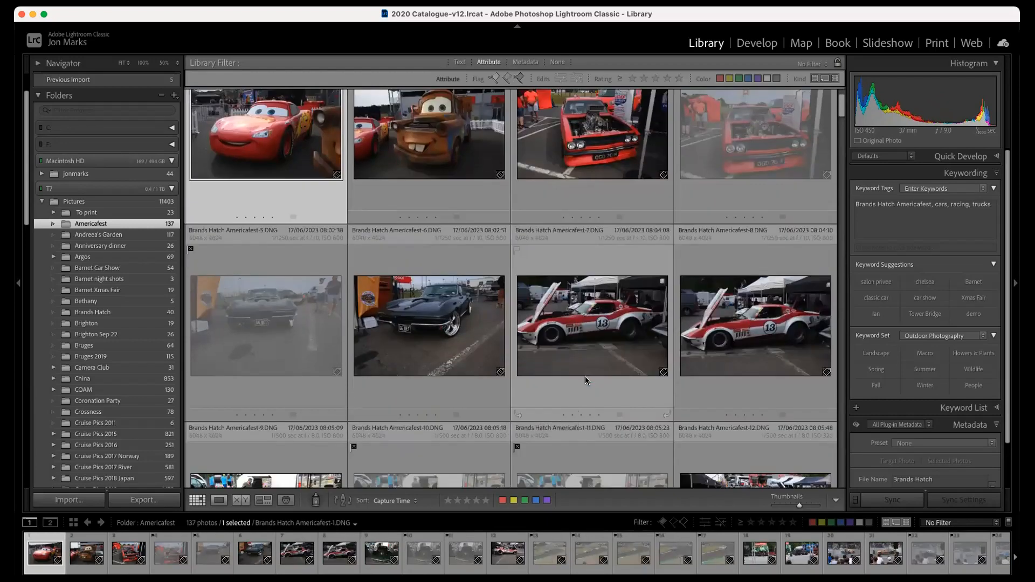
scroll(584, 376, down, 3)
scroll(588, 376, down, 1)
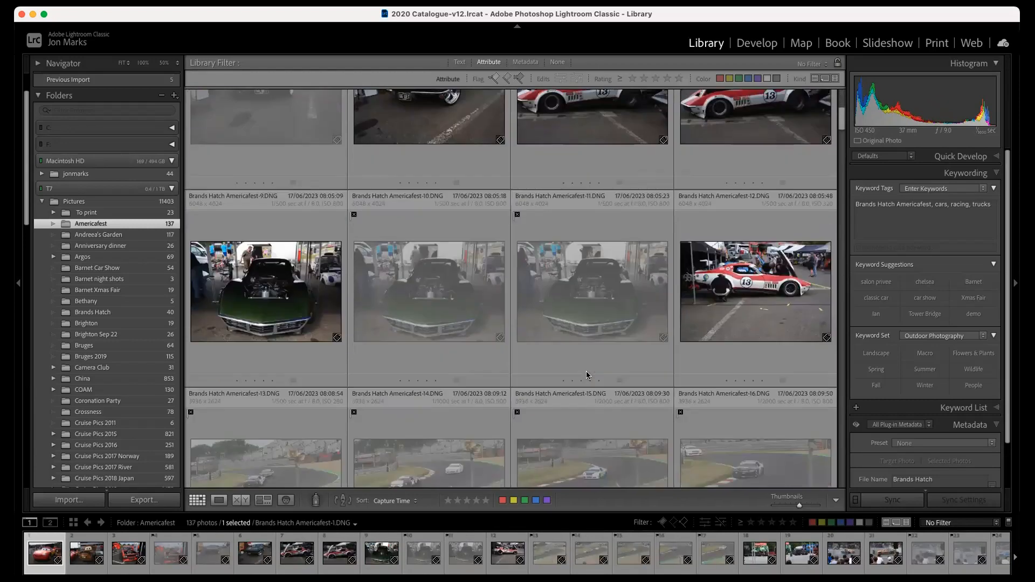
click(354, 215)
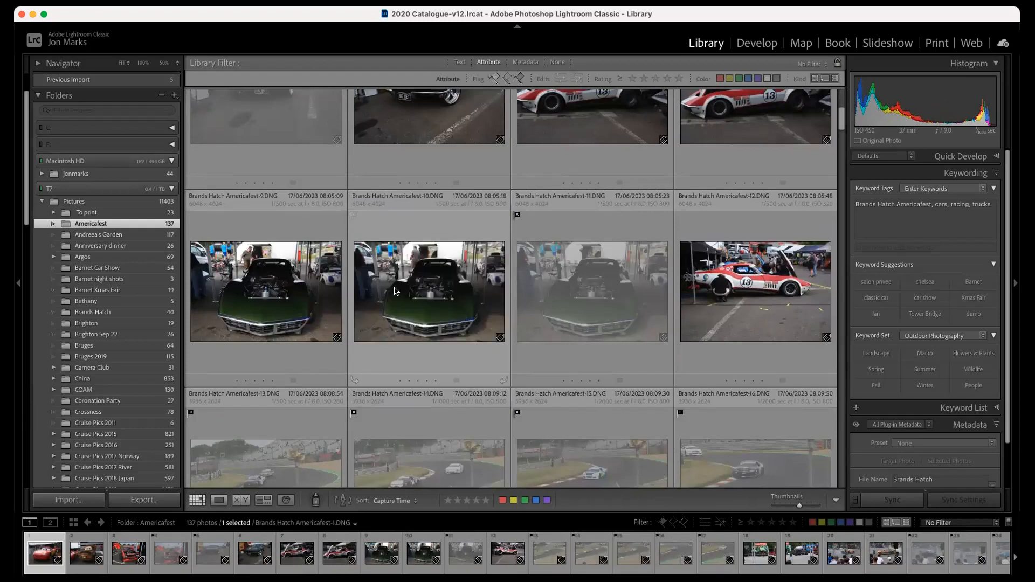
click(517, 215)
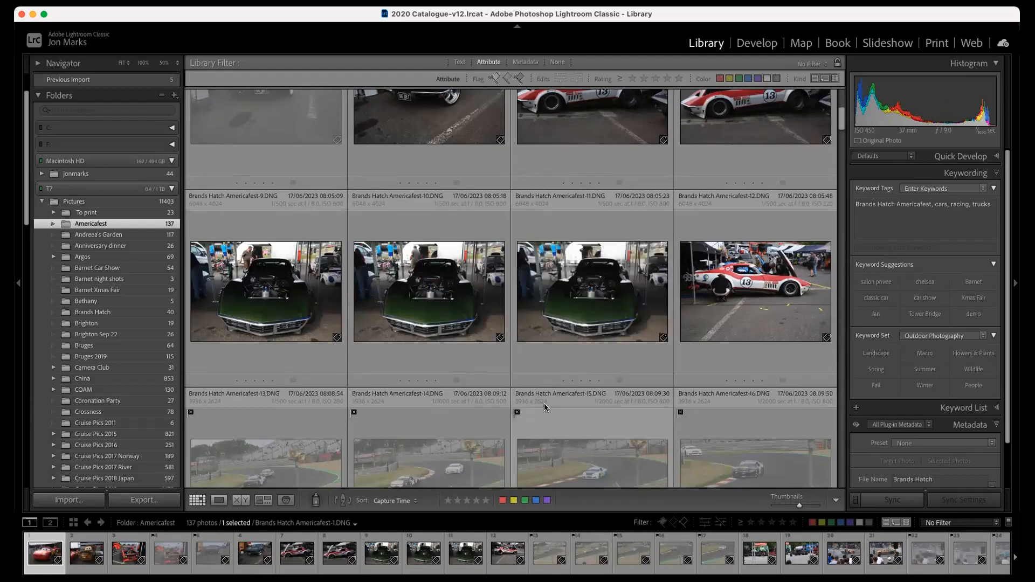
scroll(550, 407, down, 3)
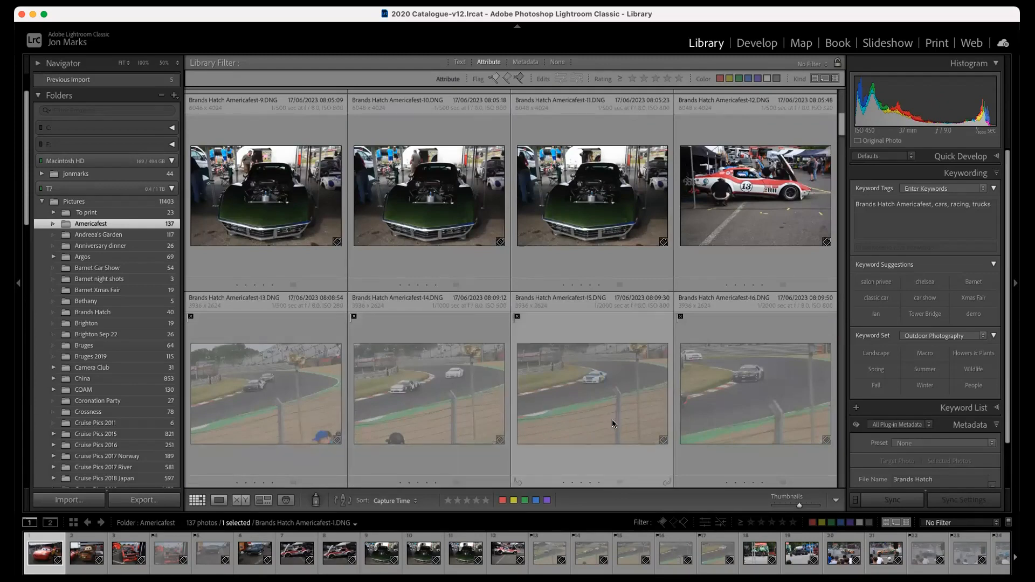
- Start removing the rejected photo Brands Hatch Americafest-22.DNG from the catalog, and cancel the removal
scroll(458, 374, down, 7)
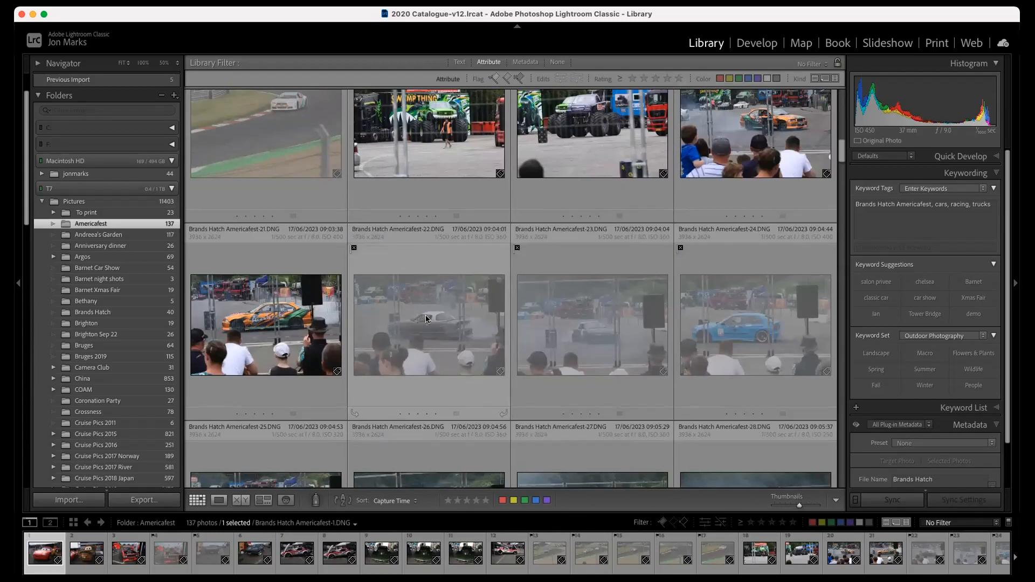
right_click(427, 319)
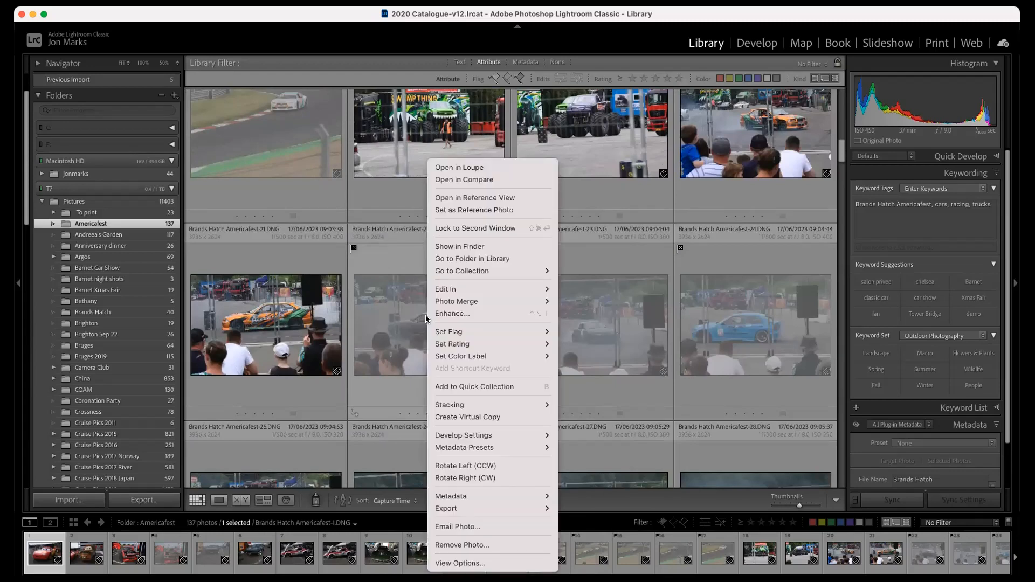
click(459, 543)
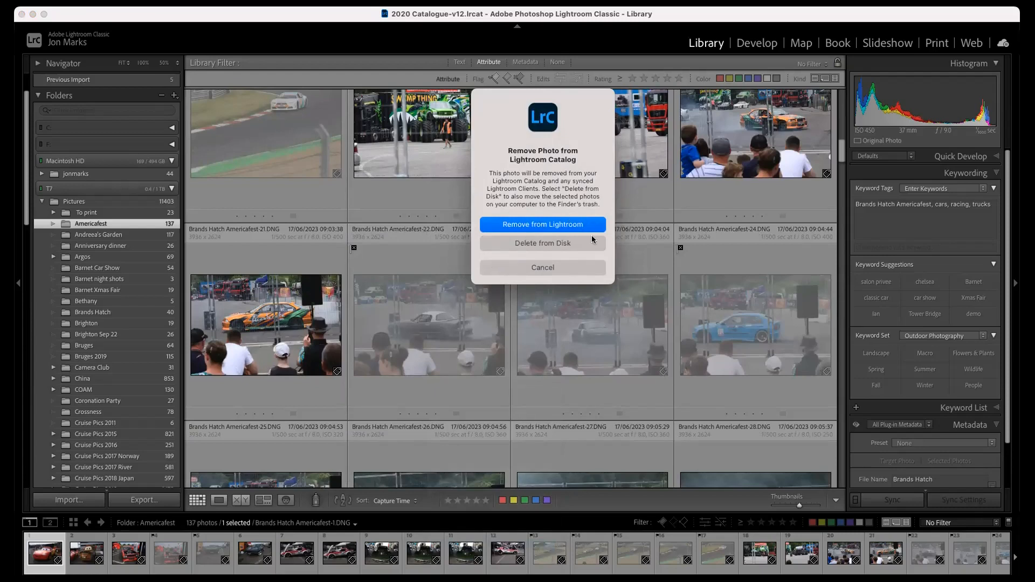
click(561, 272)
- Review the rejected and unflagged photos in the Americafest folder, and filter the folder to unflagged photos
scroll(506, 374, down, 3)
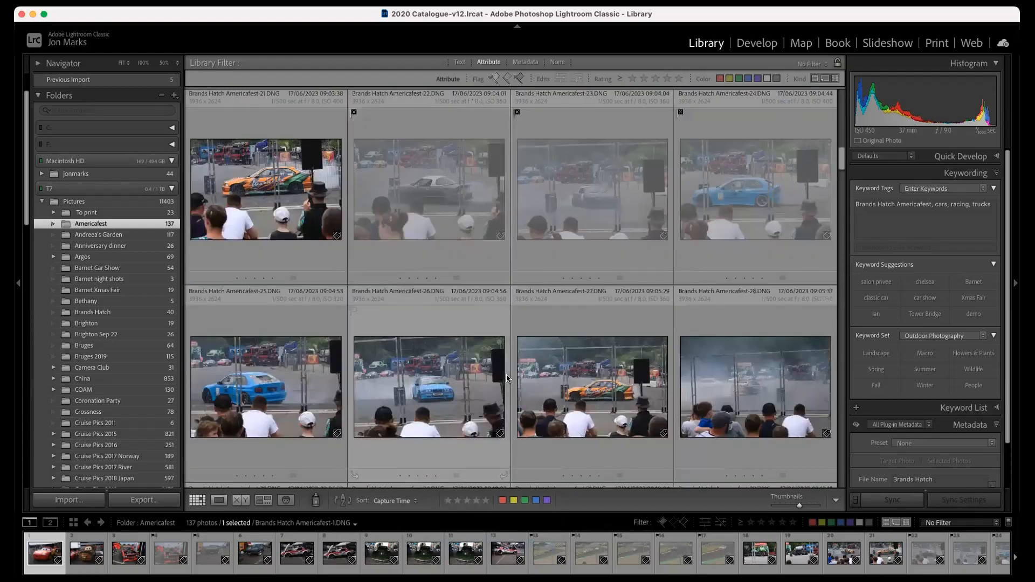
scroll(506, 374, down, 6)
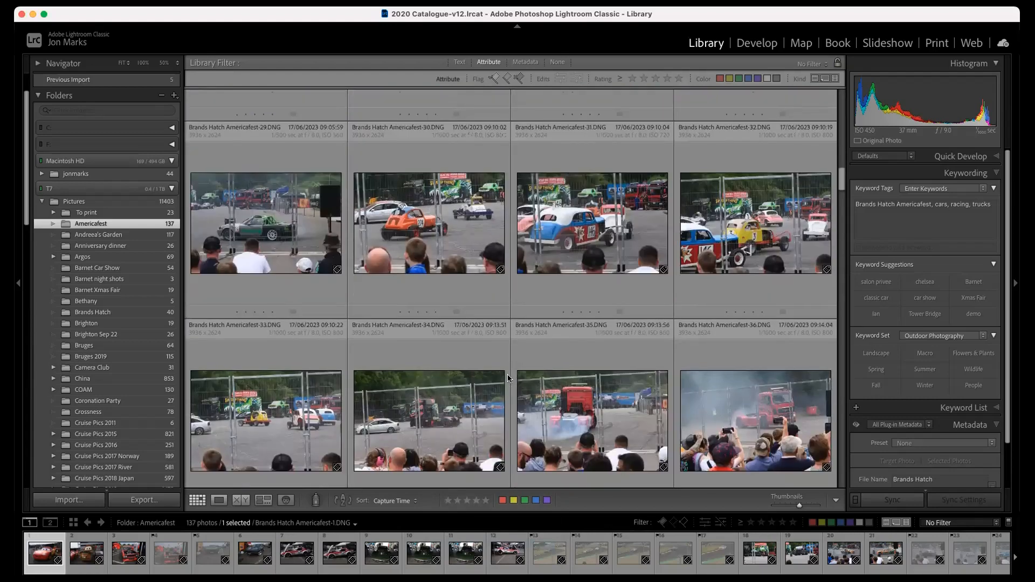
scroll(507, 374, up, 6)
scroll(507, 380, up, 15)
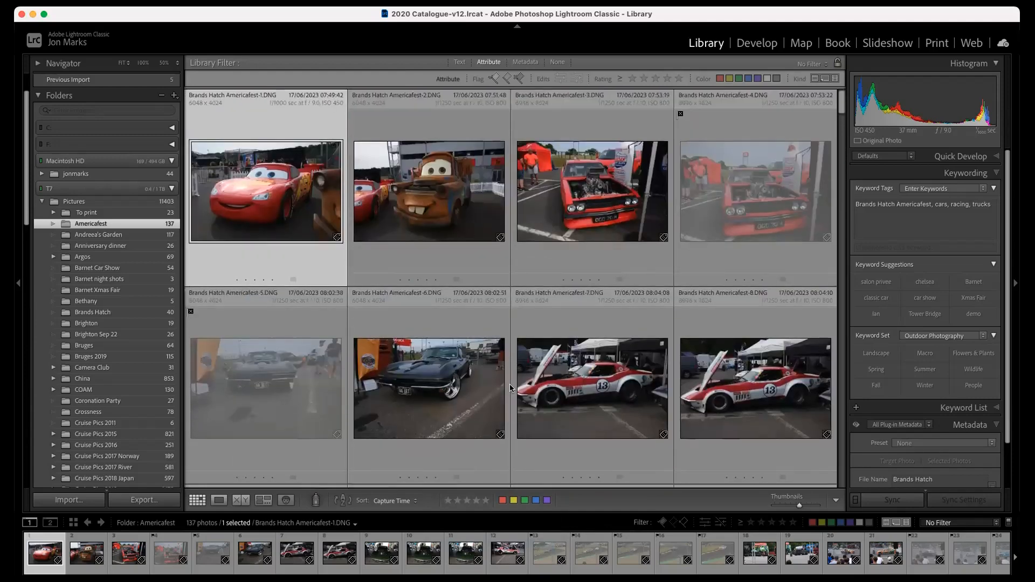
click(509, 78)
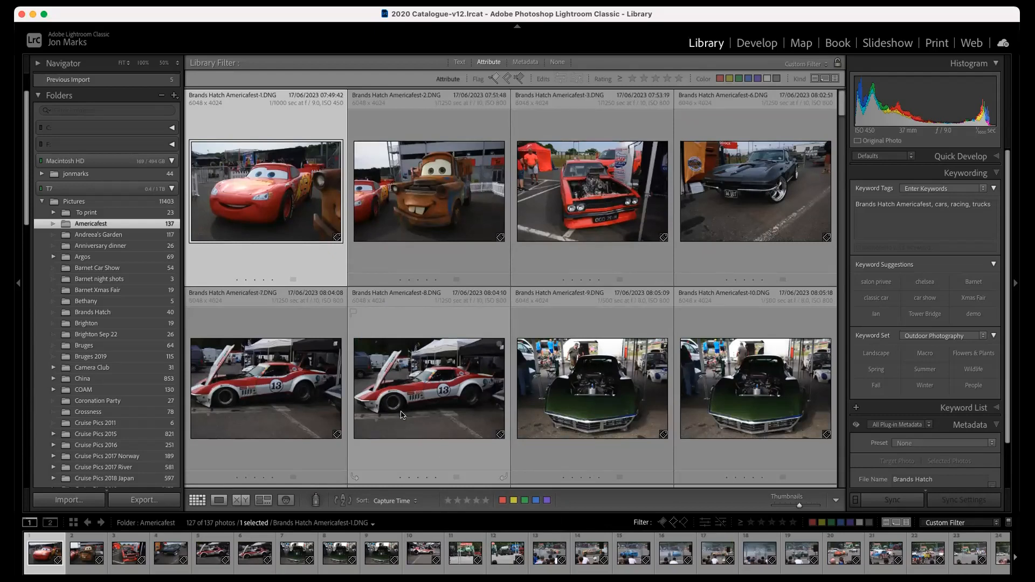
- Inspect the race photo Brands Hatch Americafest-92.DNG enlarged, and give it a three-star rating
scroll(436, 376, down, 3)
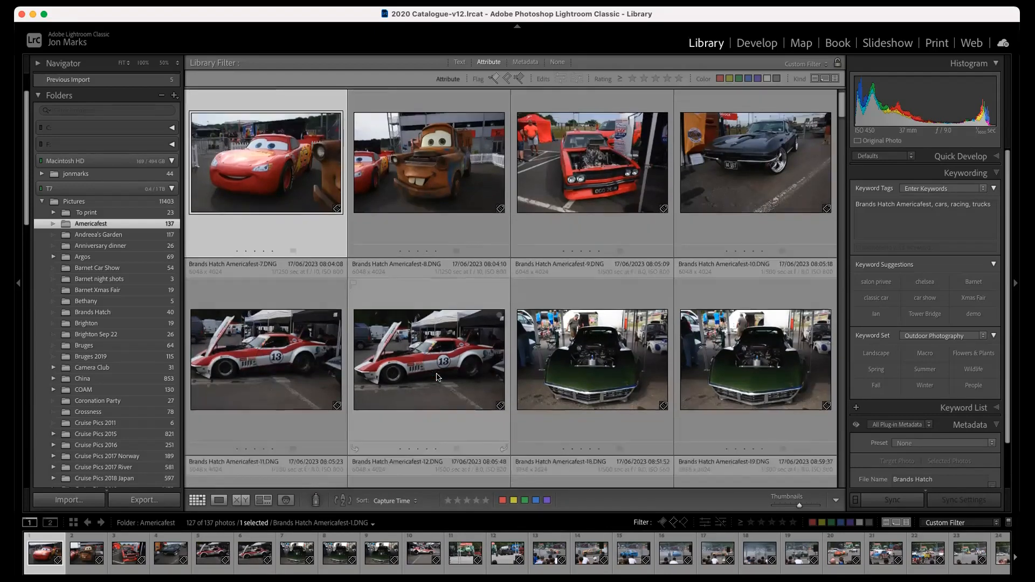
scroll(436, 372, down, 5)
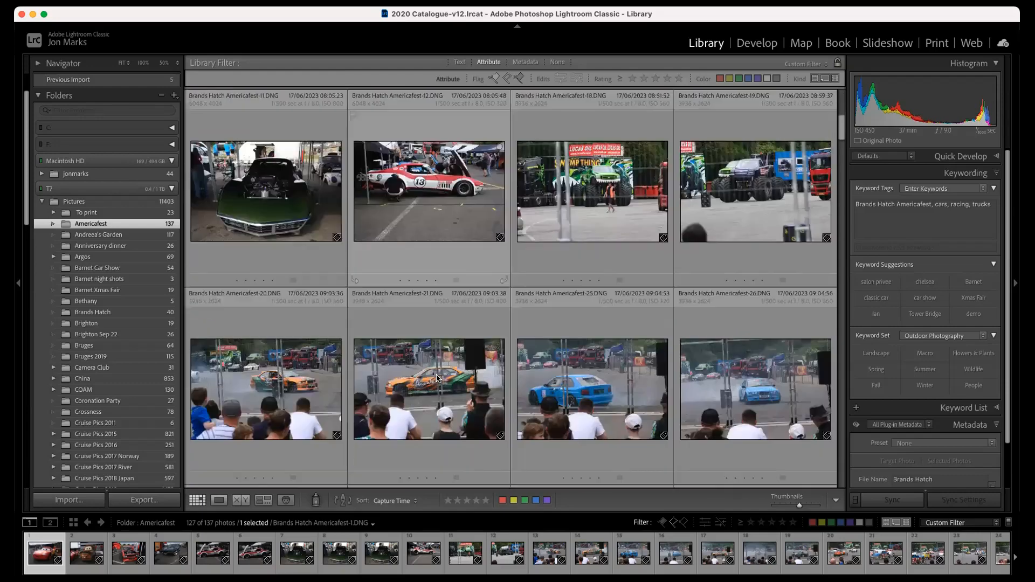
scroll(436, 376, down, 12)
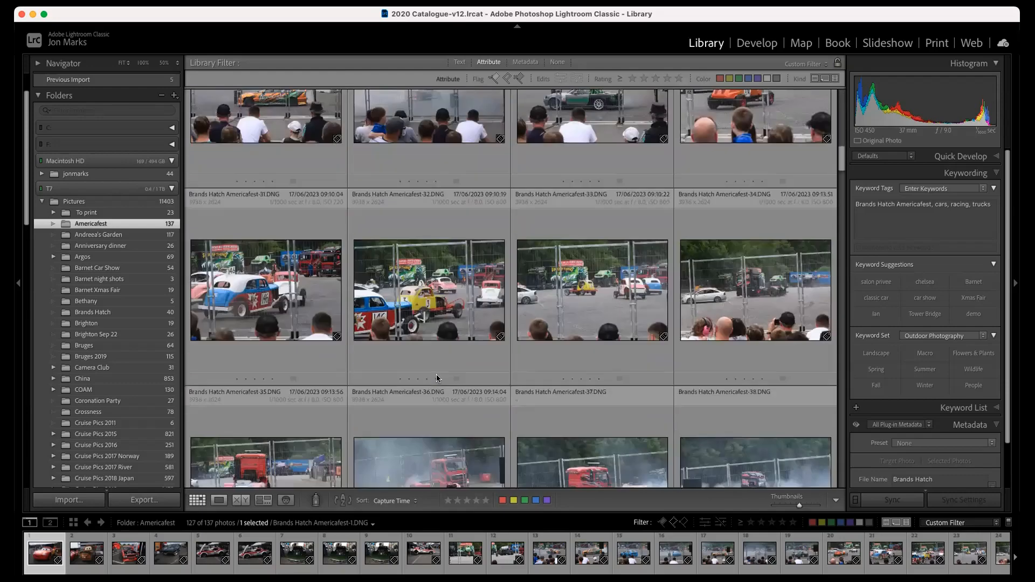
scroll(437, 377, down, 12)
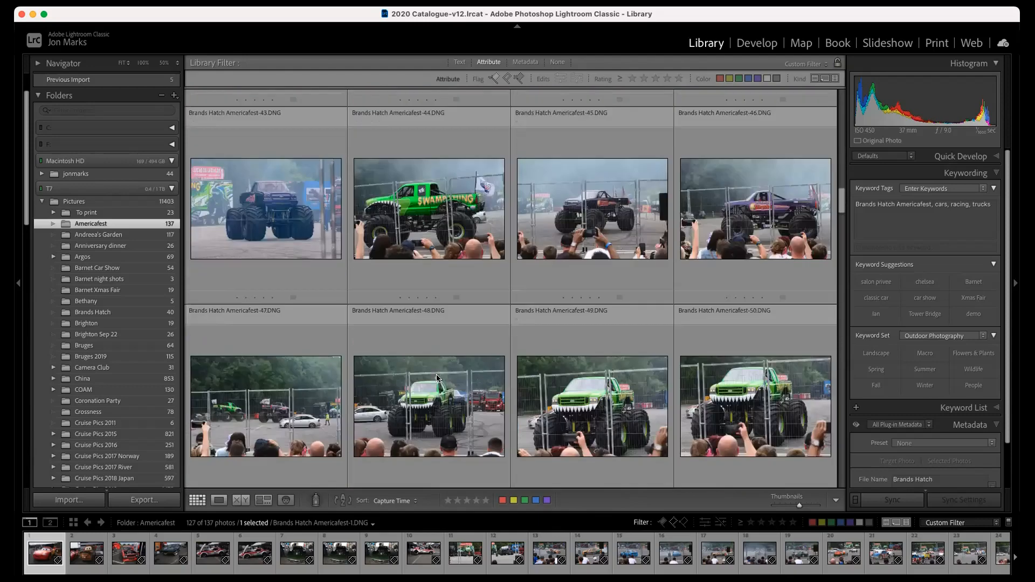
scroll(435, 373, down, 18)
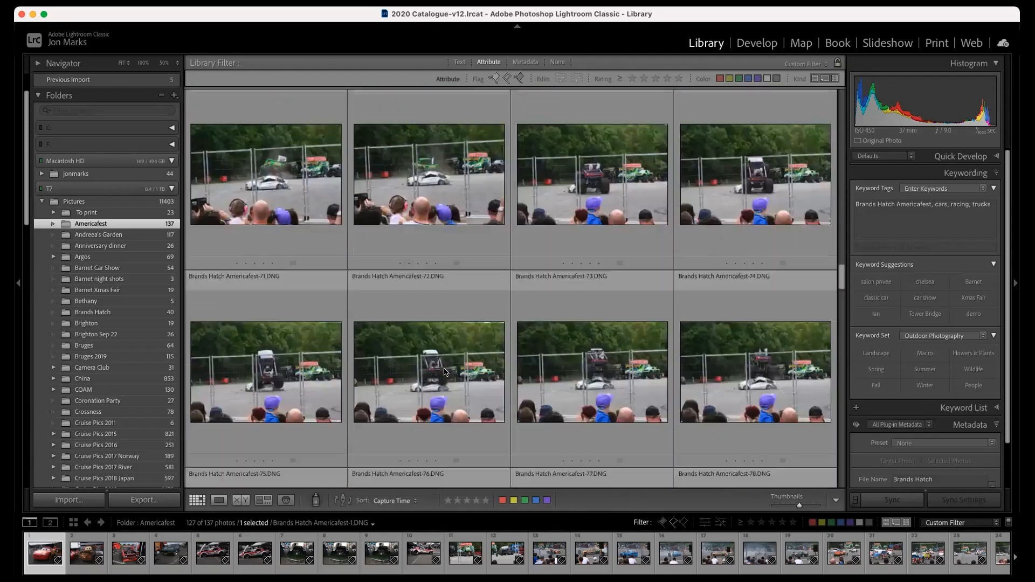
scroll(454, 359, down, 9)
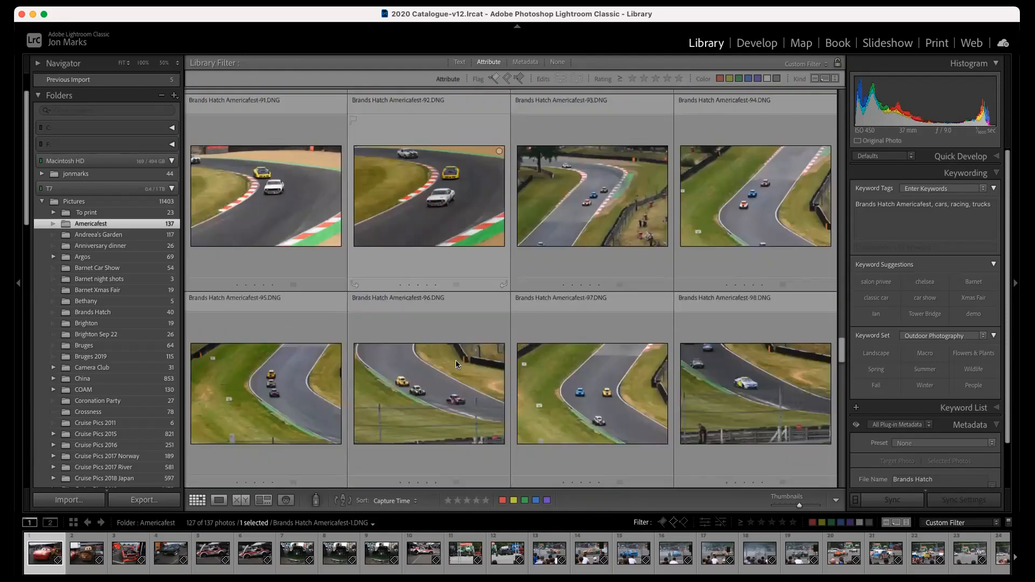
click(459, 231)
double_click(460, 230)
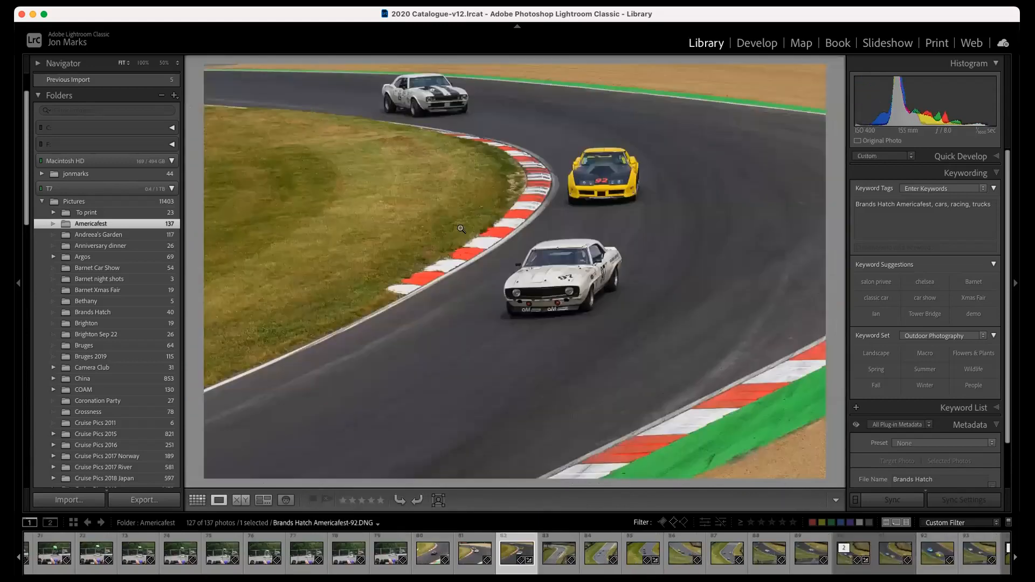
double_click(461, 228)
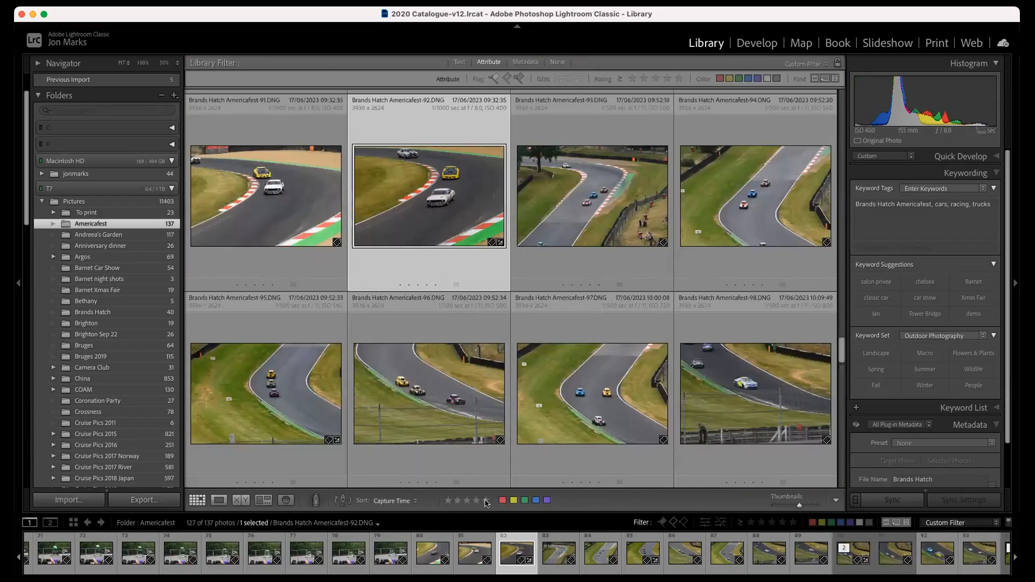
click(467, 502)
- Rate Brands Hatch Americafest-100-Edit_LuminarNeo-edit.tiff and the monster truck photo Brands Hatch Americafest-105.DNG three stars
scroll(692, 425, down, 3)
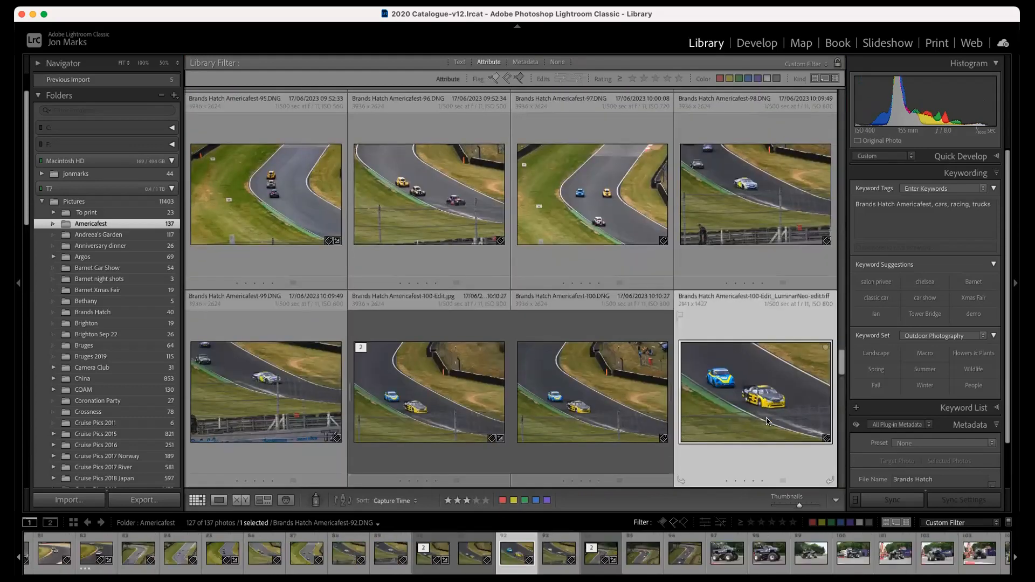
click(769, 423)
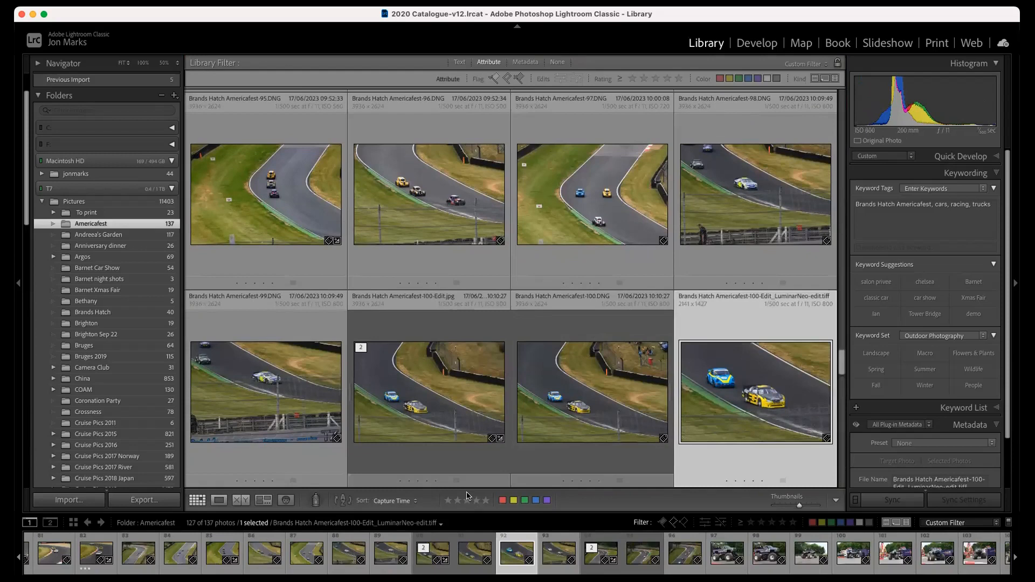
scroll(539, 402, down, 10)
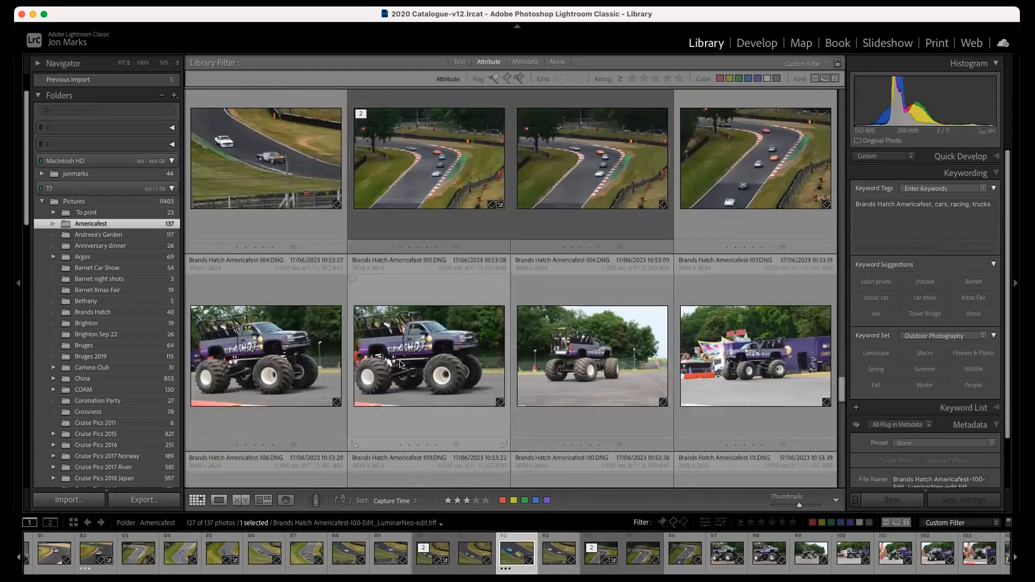
click(439, 358)
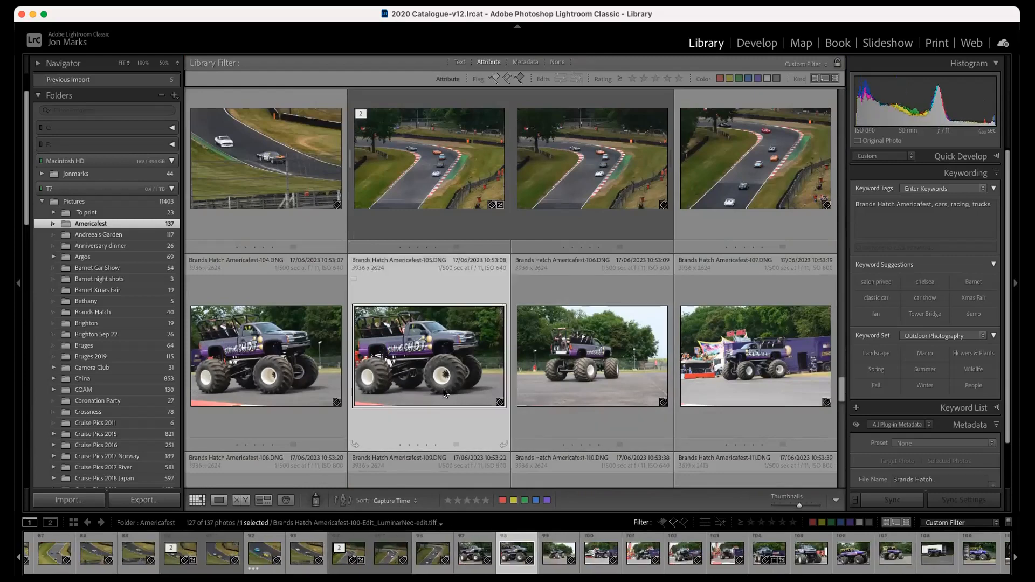
click(467, 500)
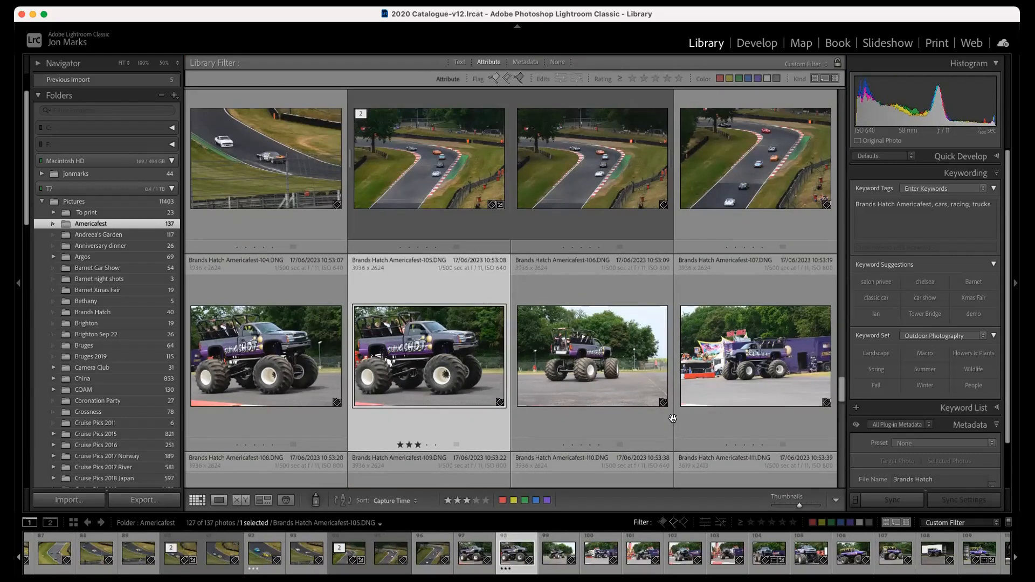
- Rate the monster truck photos Brands Hatch Americafest-111.DNG and Americafest-113.DNG three stars
scroll(672, 418, down, 3)
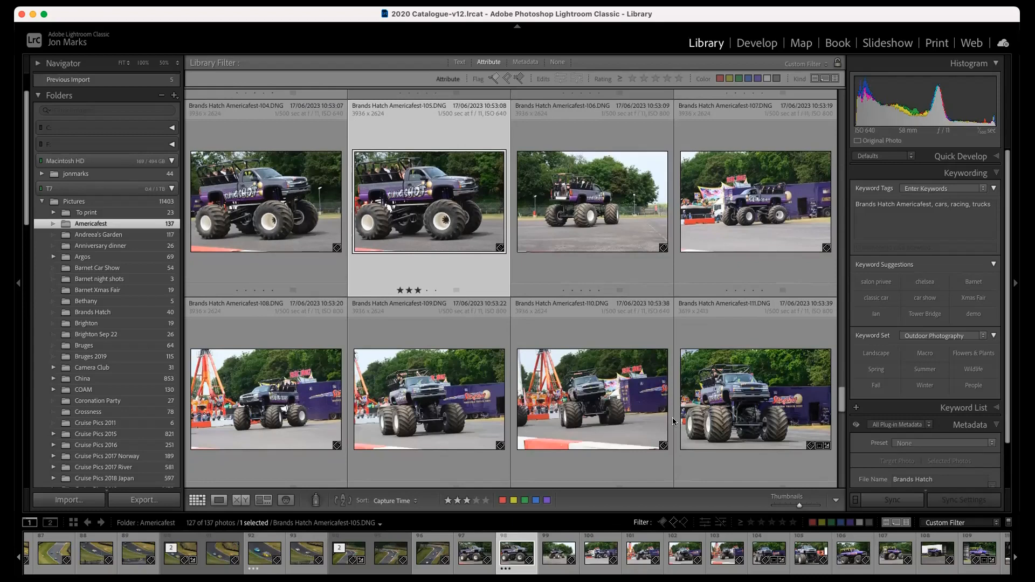
click(764, 411)
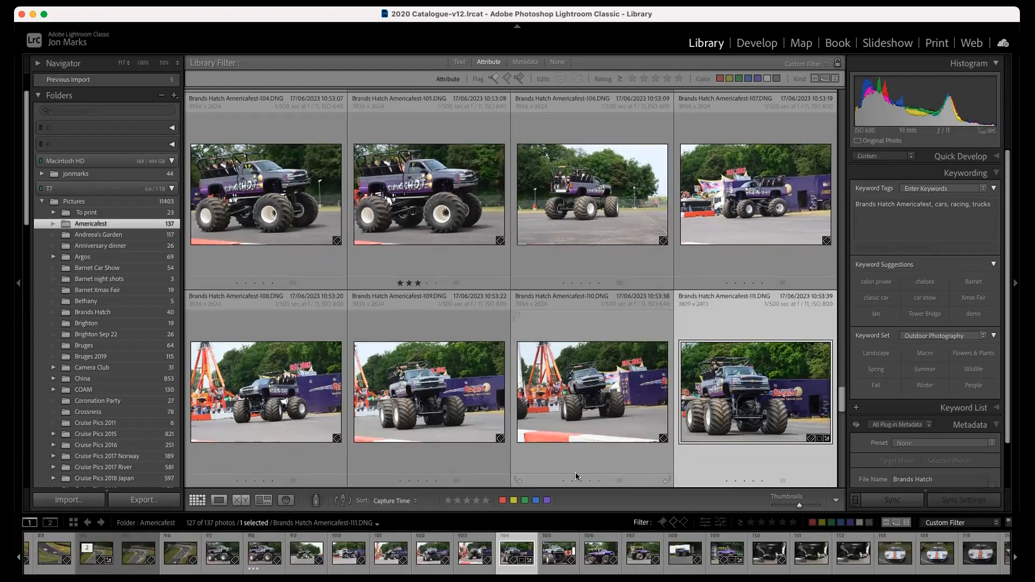
key(3)
scroll(538, 423, down, 2)
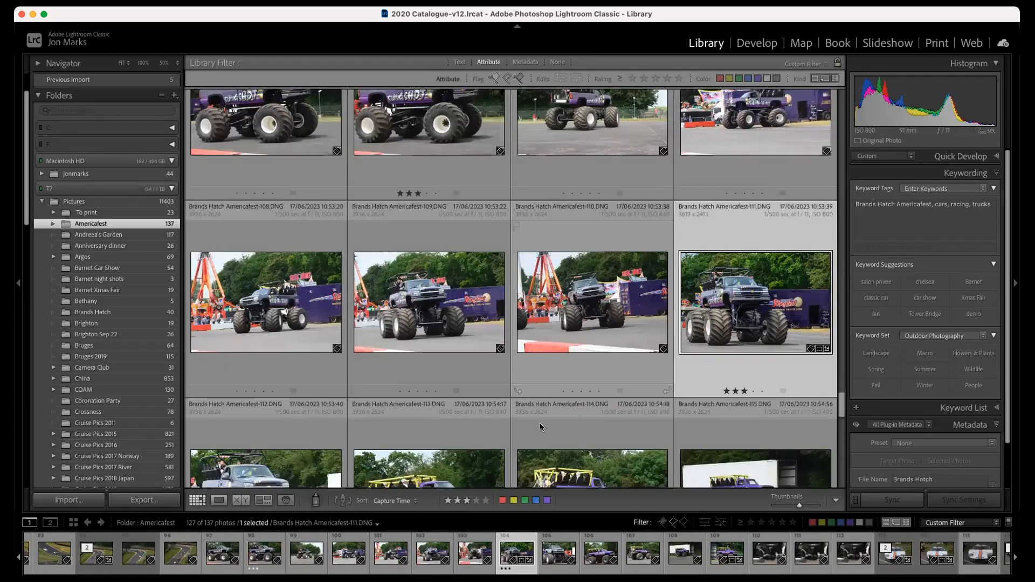
scroll(539, 422, down, 2)
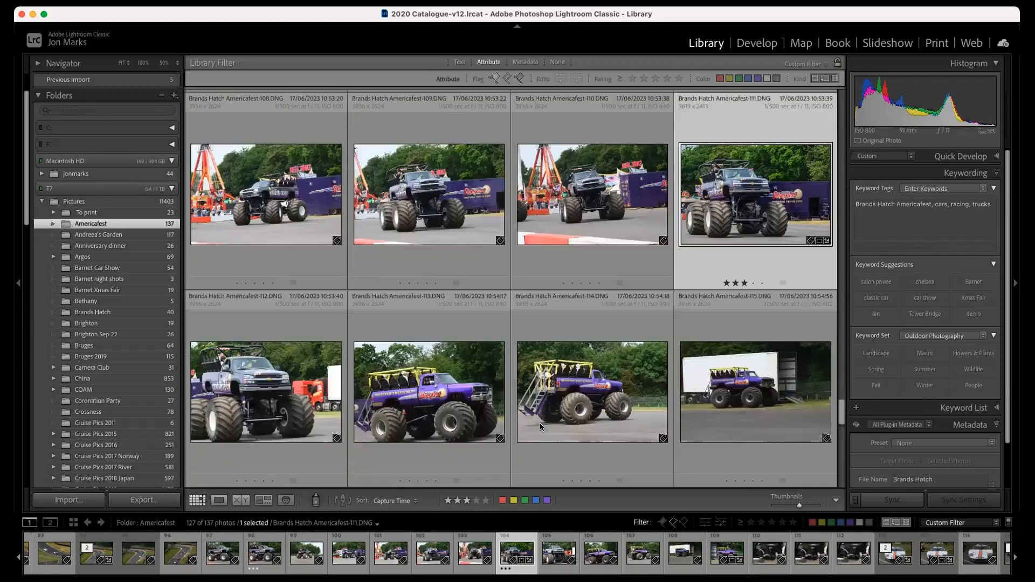
click(450, 422)
click(467, 500)
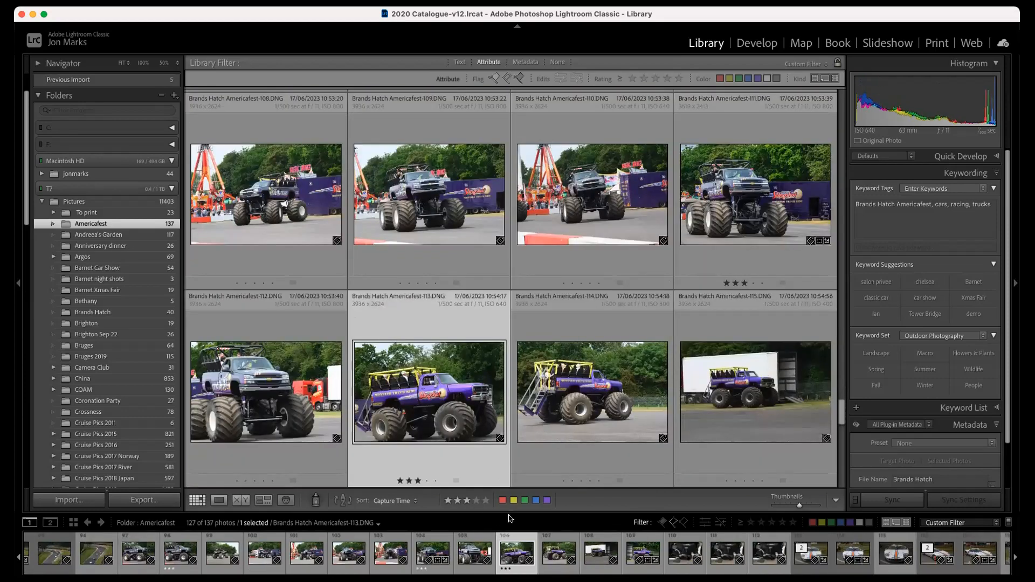
- Filter the folder to photos rated three stars and higher, and give Brands Hatch Americafest-113.DNG a red colour label
click(655, 79)
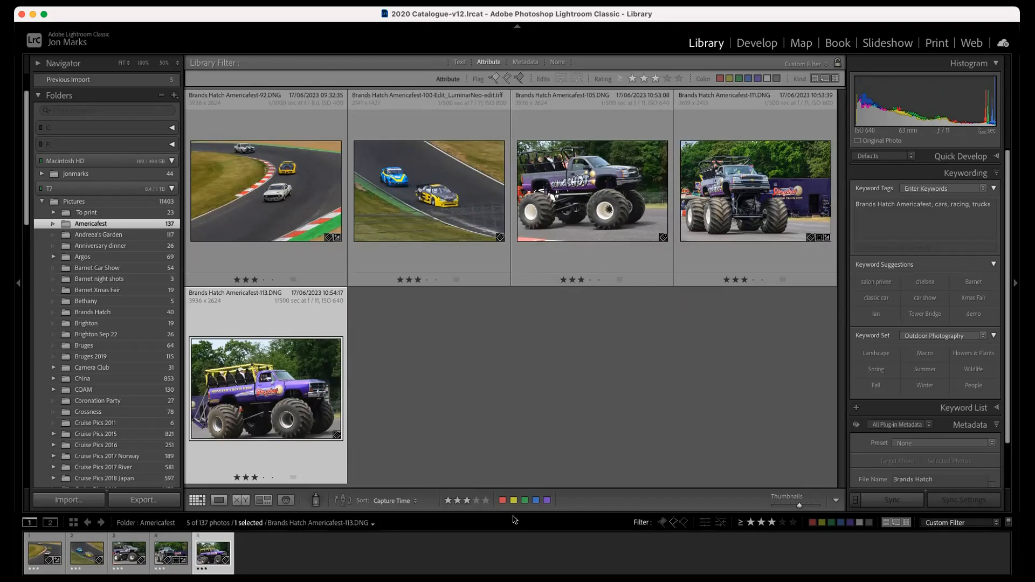
click(501, 501)
click(495, 409)
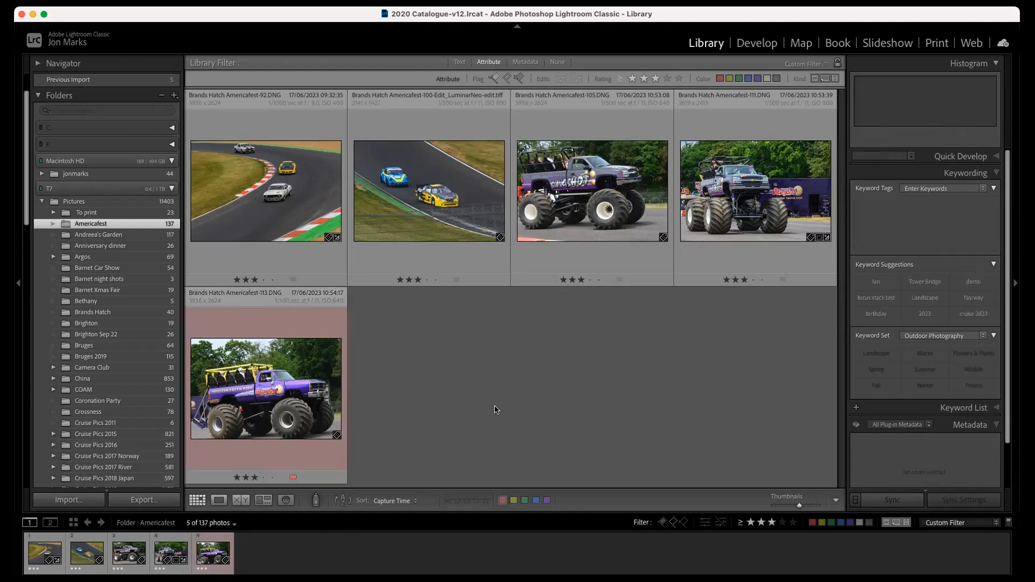
- Clear the flag and star rating filters, and browse all the Americafest photos for the rated and labelled ones
click(507, 78)
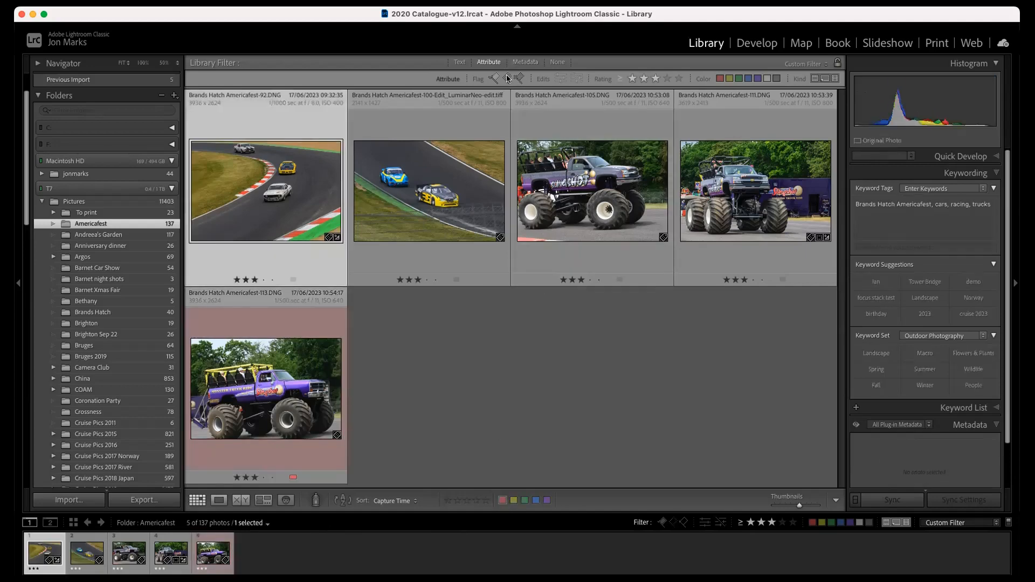
click(620, 79)
click(604, 80)
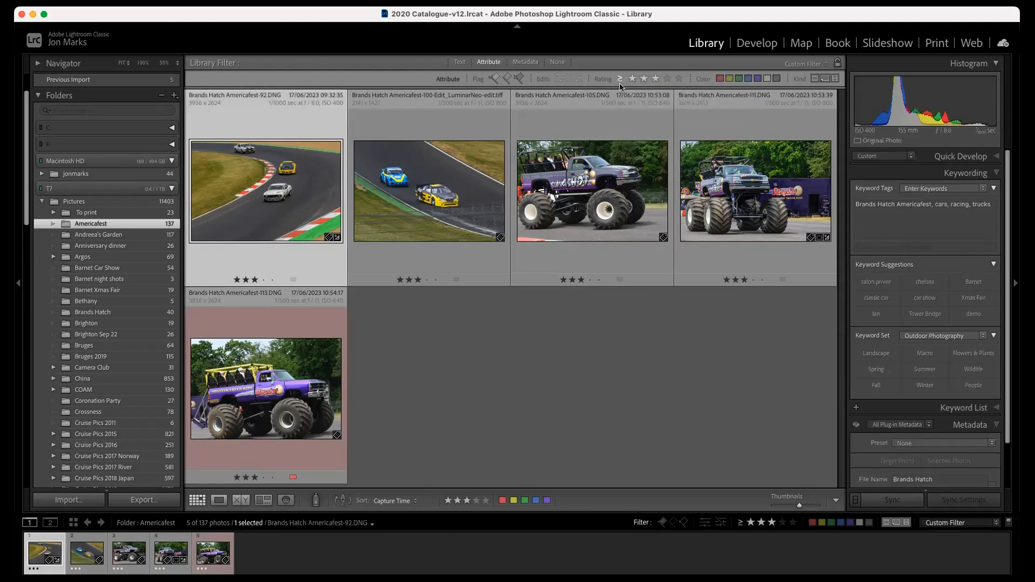
click(654, 80)
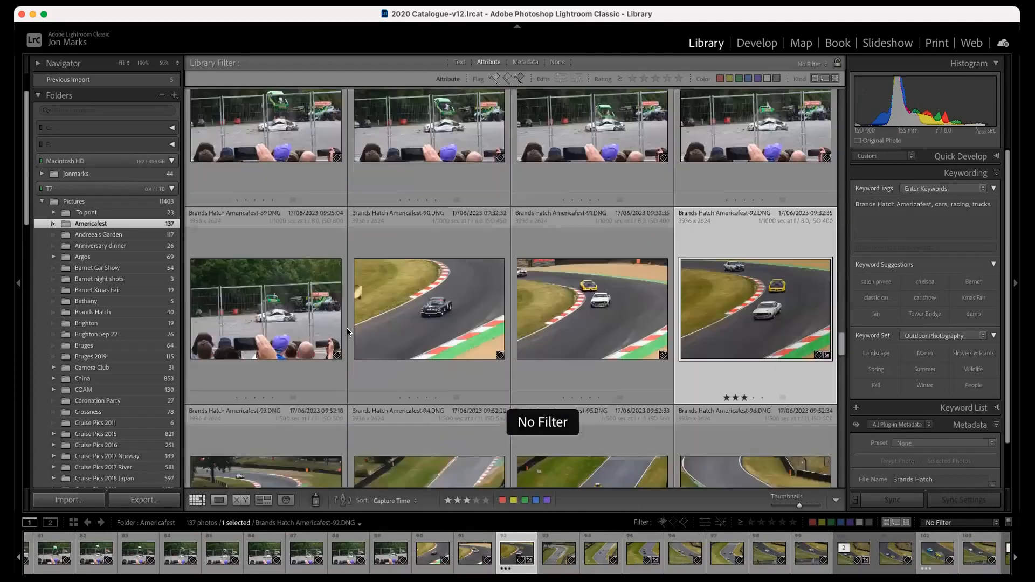
scroll(347, 331, down, 10)
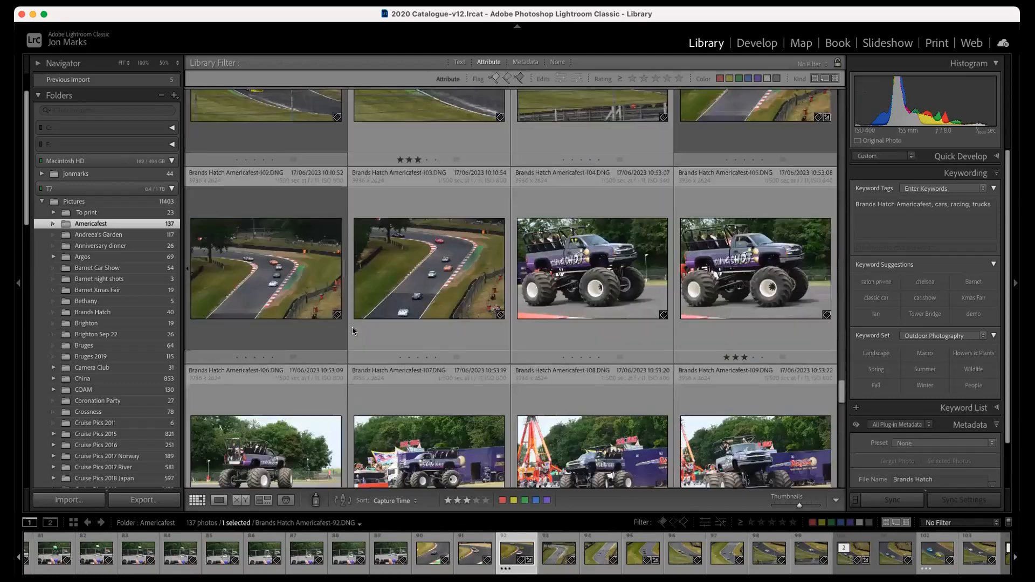
scroll(351, 326, down, 5)
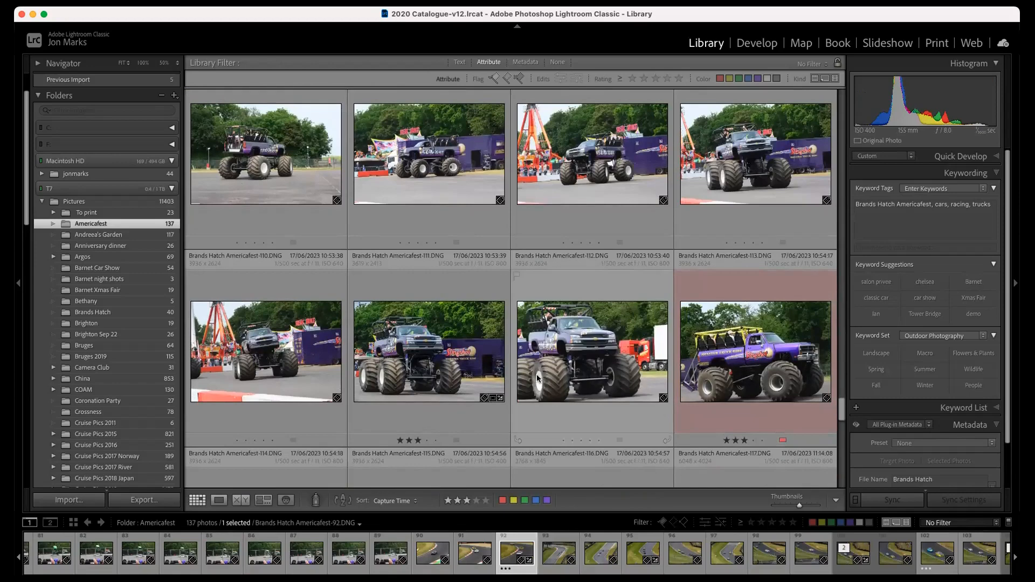
scroll(536, 374, up, 5)
scroll(535, 377, up, 5)
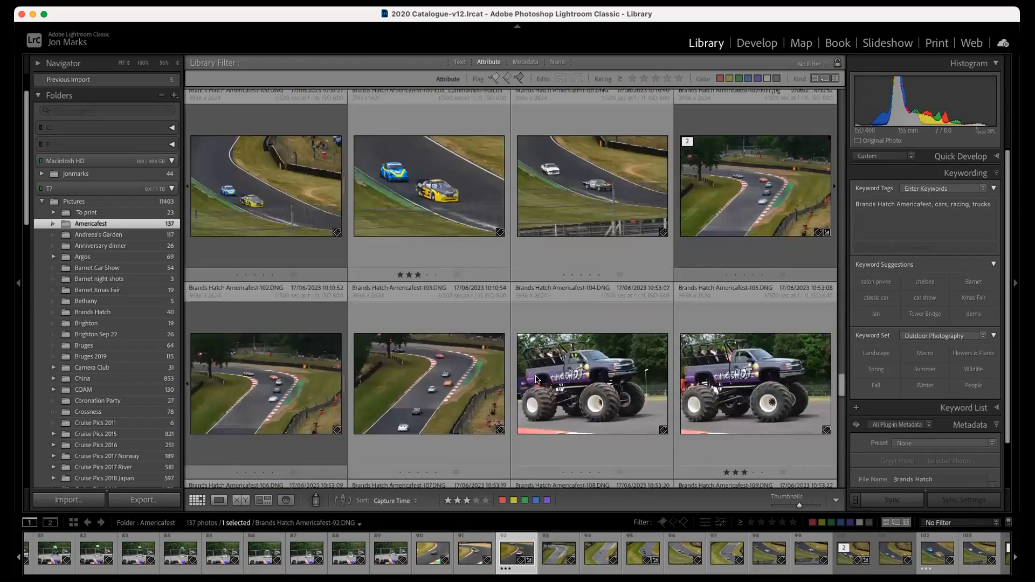
scroll(535, 383, up, 4)
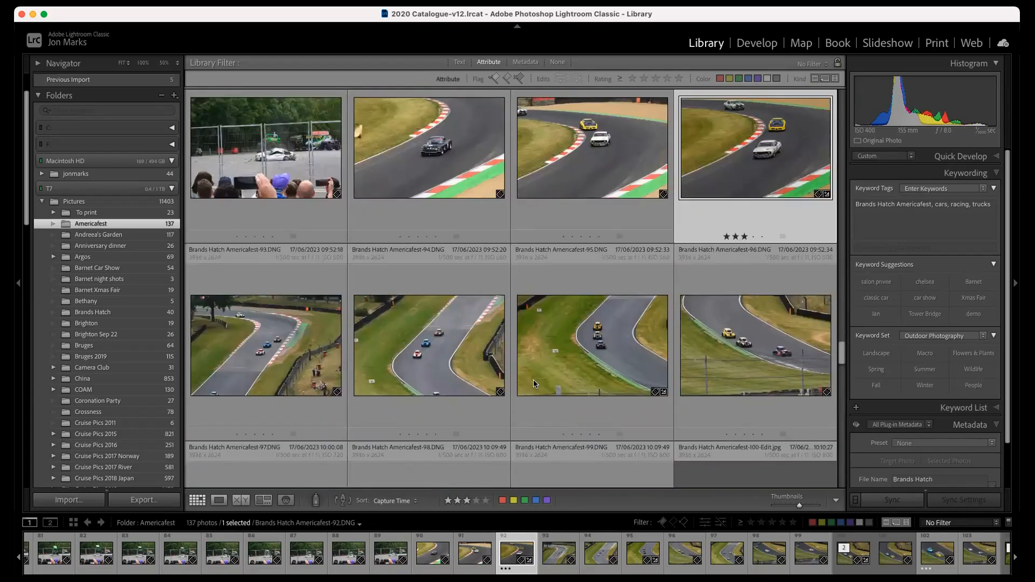
scroll(534, 384, up, 10)
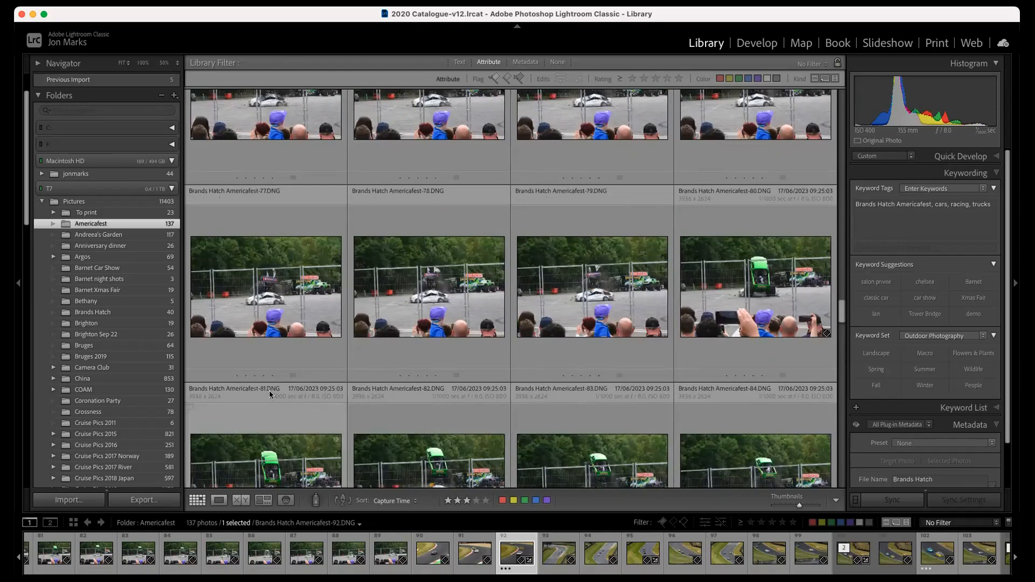
- Open the portrait _NZ64634.NEF from the Demo samples collection in an enlarged single-photo view
scroll(113, 351, down, 10)
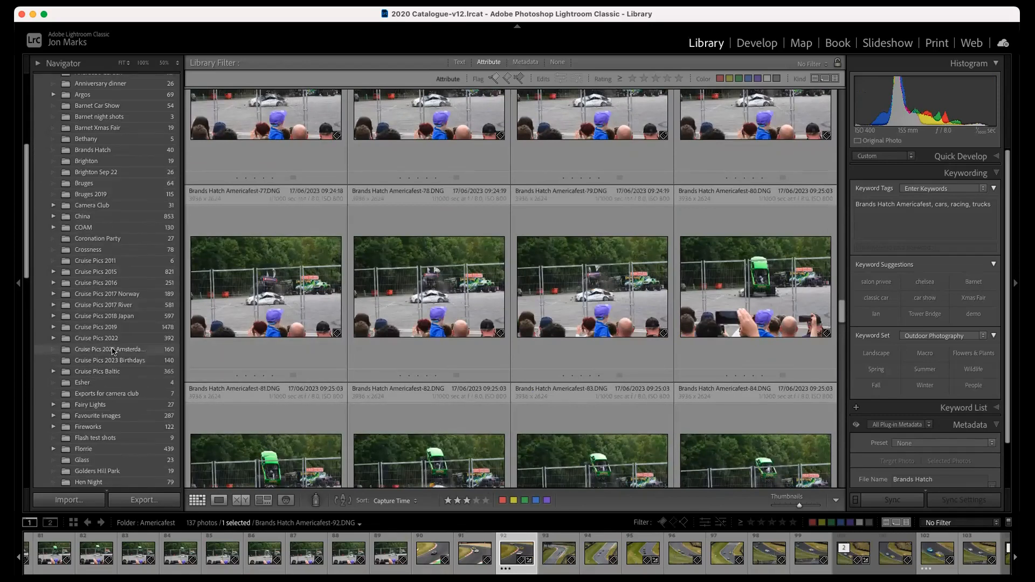
scroll(113, 351, down, 5)
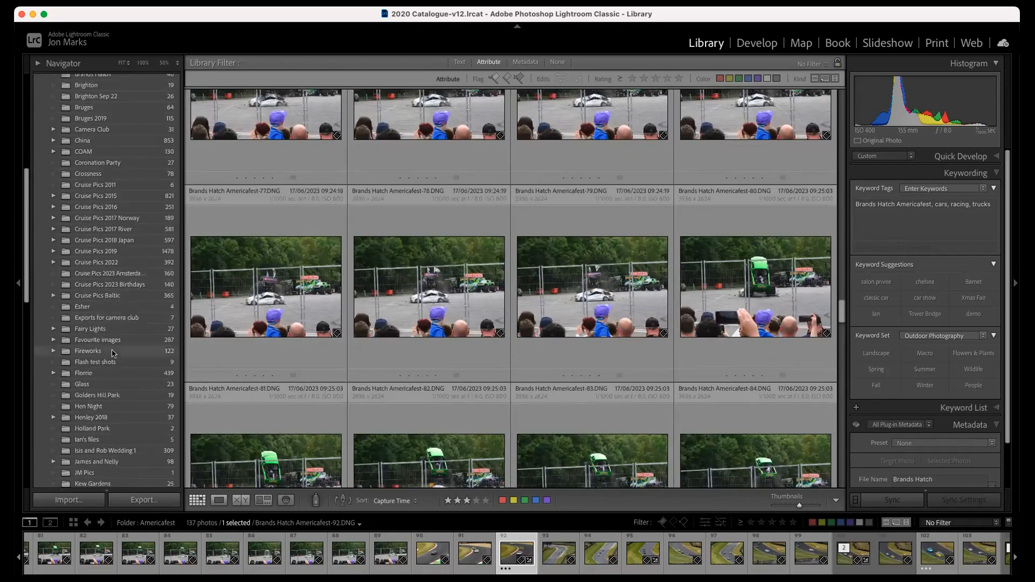
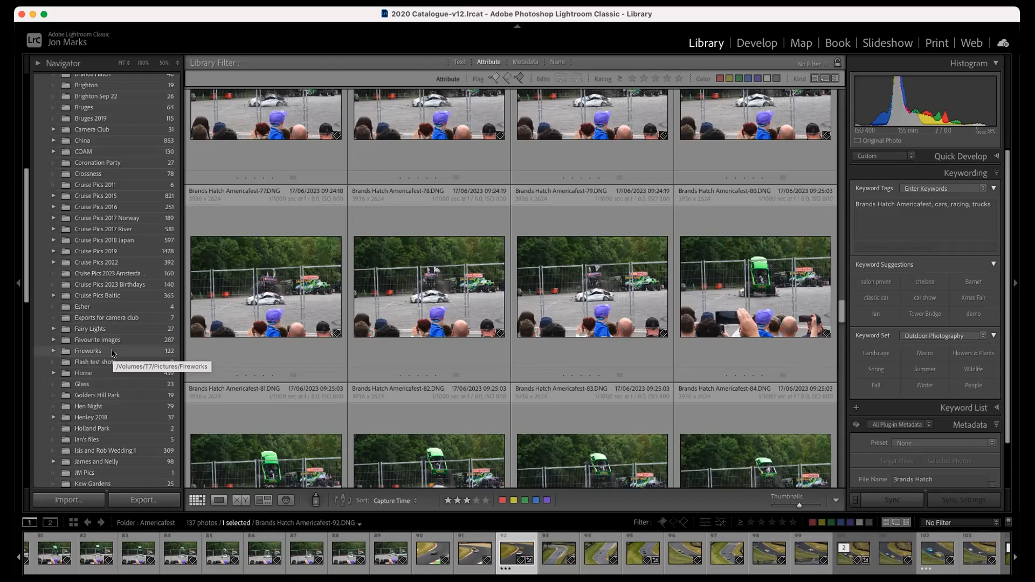
scroll(205, 364, down, 1)
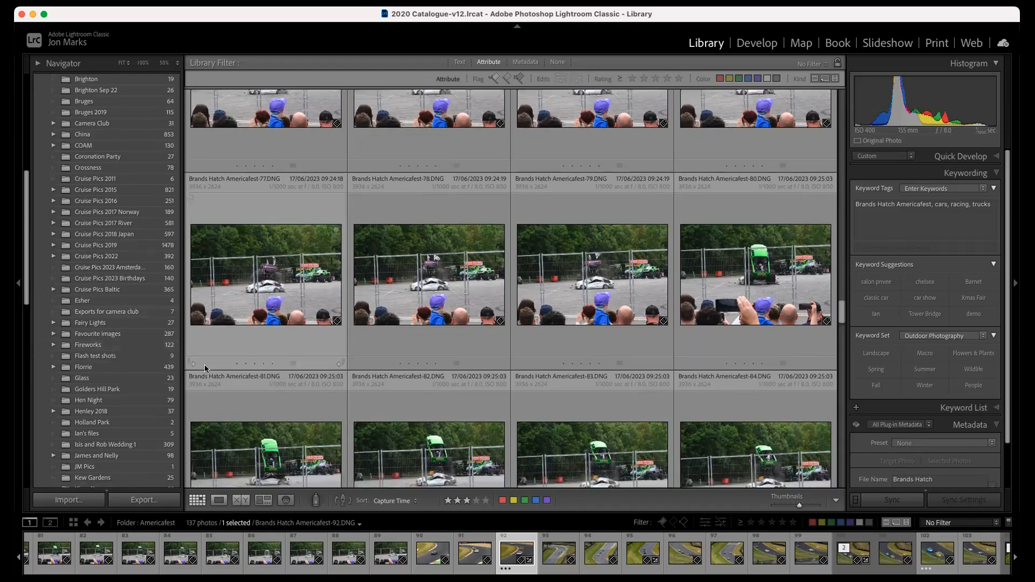
scroll(135, 423, down, 10)
scroll(134, 422, down, 15)
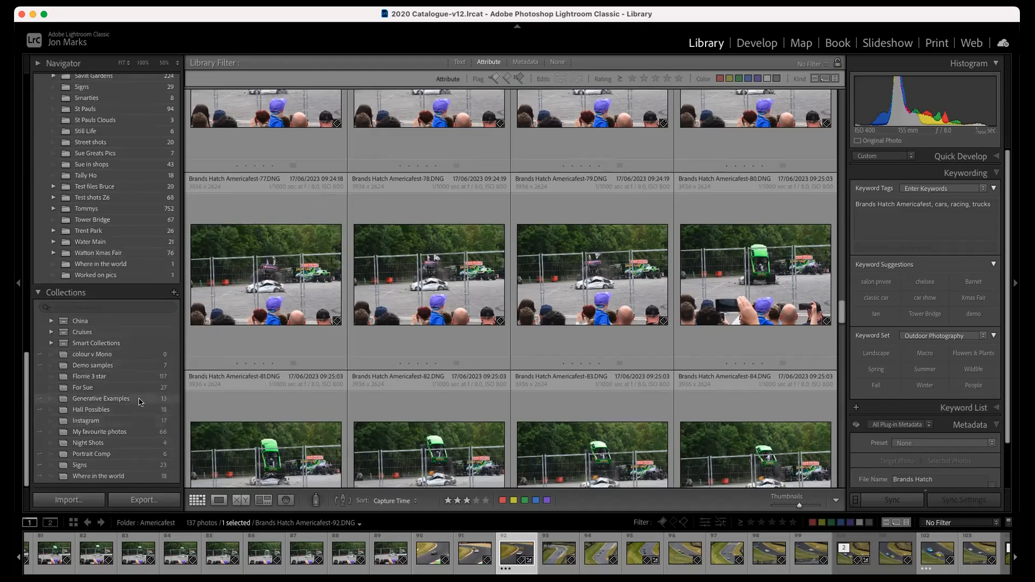
click(124, 365)
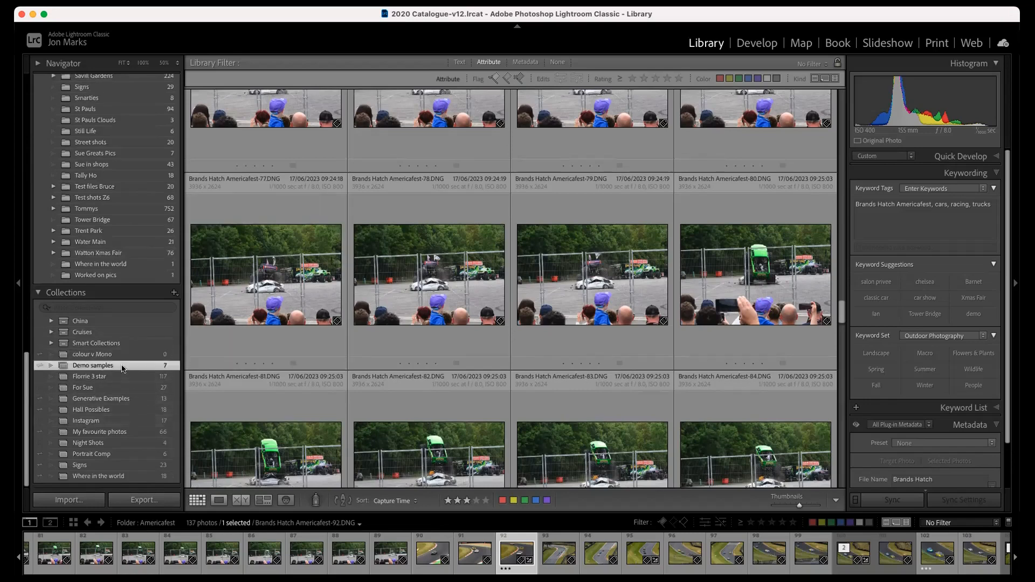
double_click(555, 418)
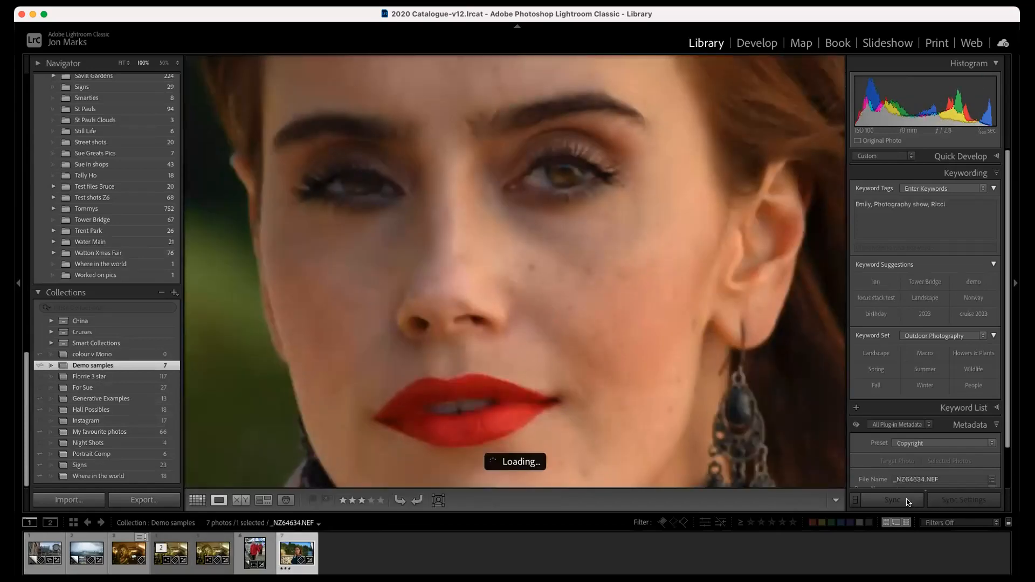
- Reset the portrait's Develop settings and send a copy with Lightroom adjustments to Luminar Neo
click(761, 43)
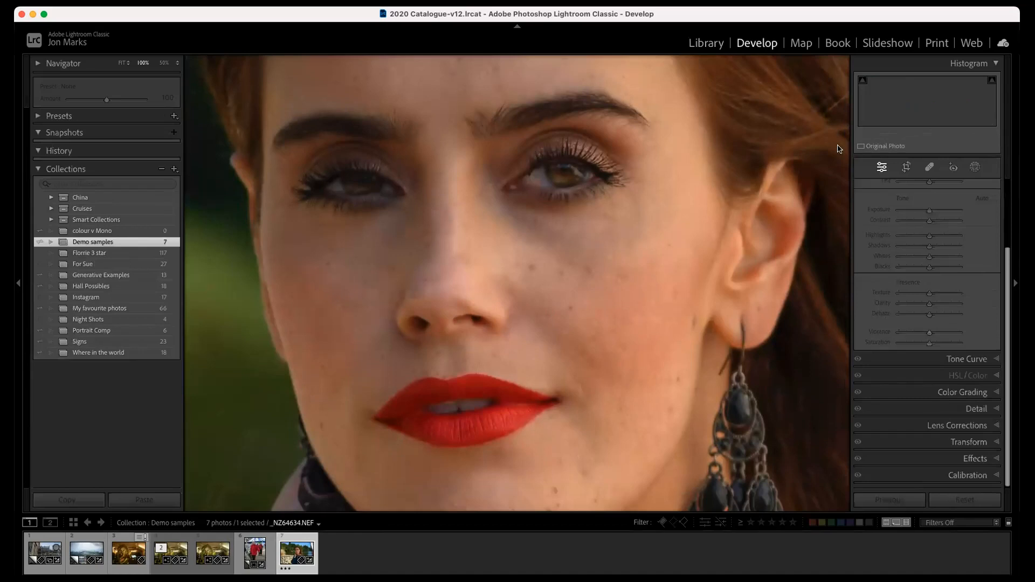
click(958, 499)
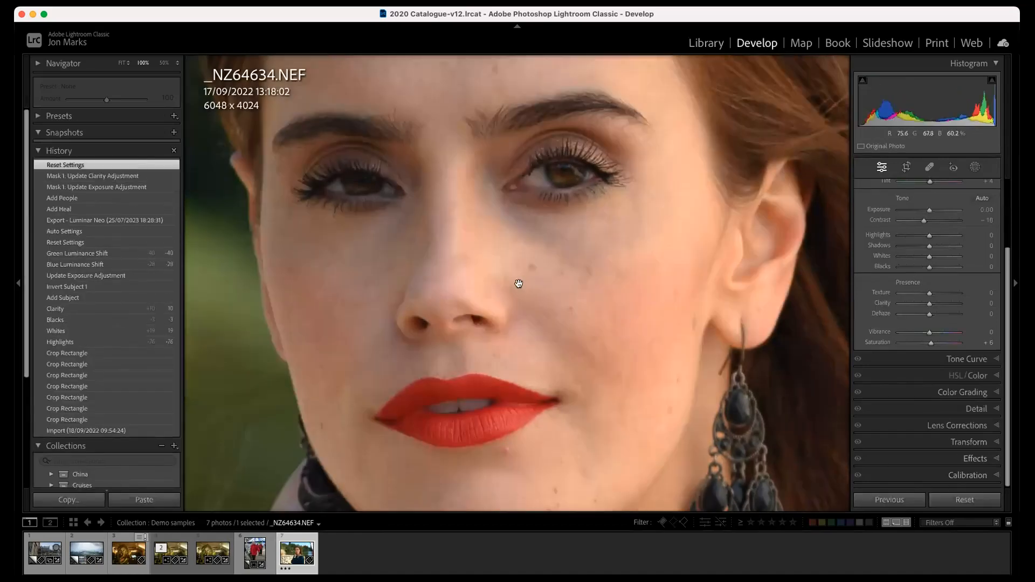
right_click(535, 266)
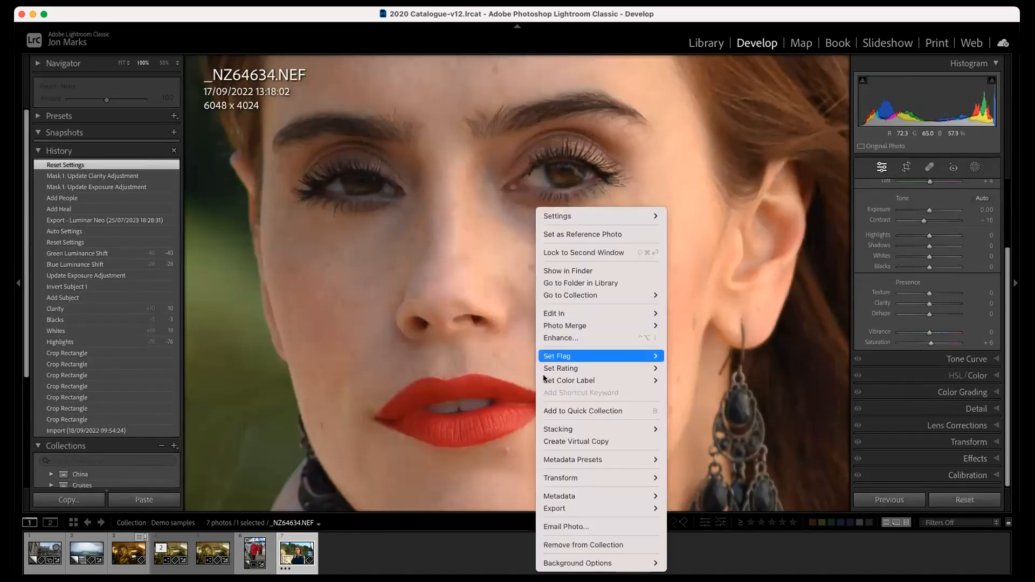
mouse_move(547, 510)
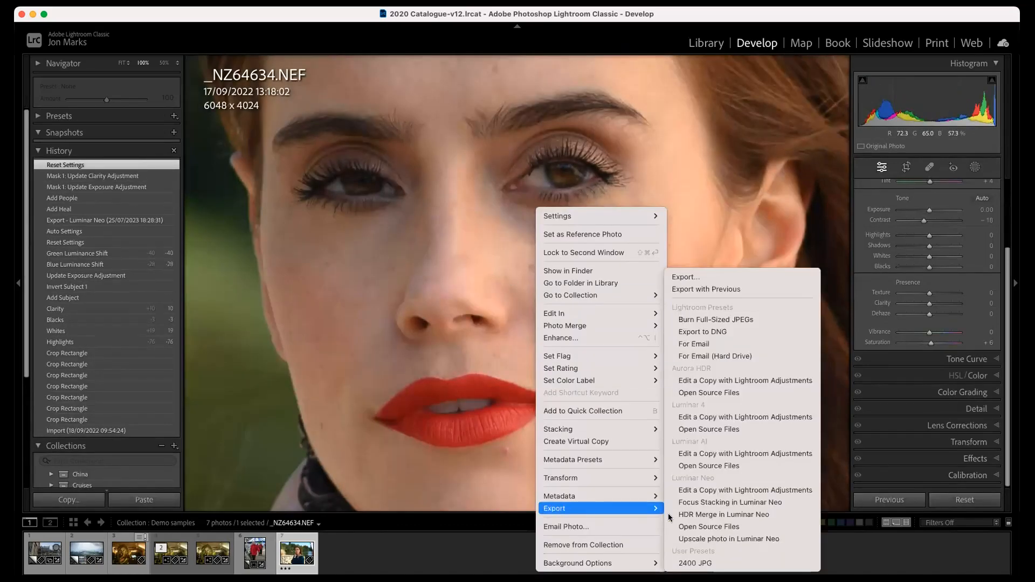
click(711, 490)
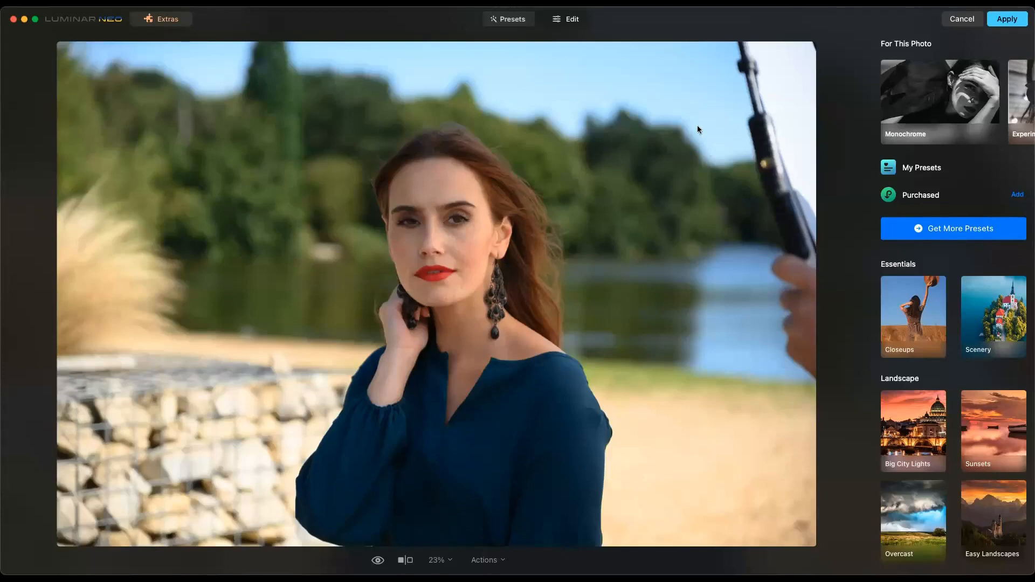
- Brighten the woman's face with the Face AI tool by setting Face Light to 27
click(571, 24)
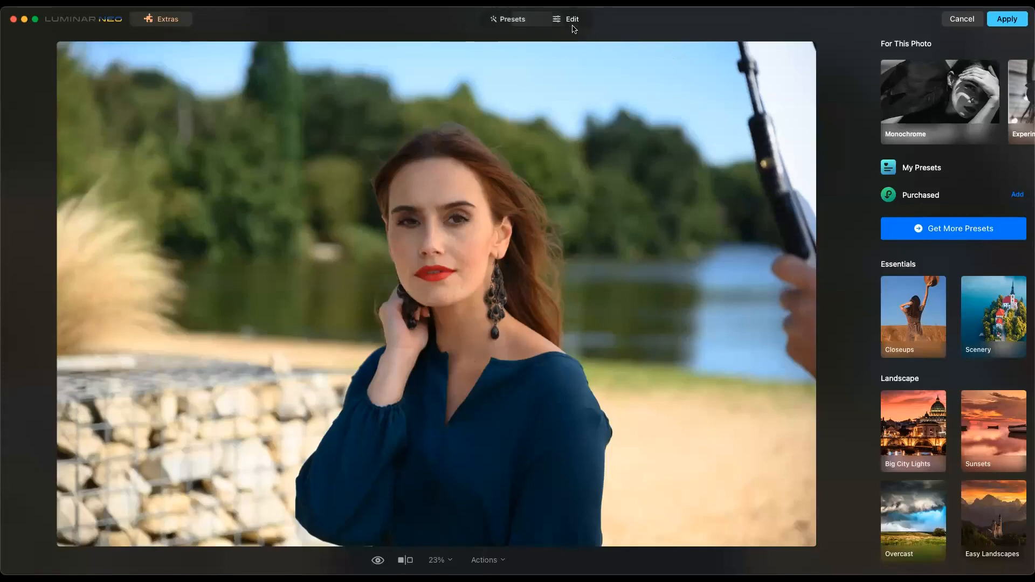
scroll(927, 405, down, 5)
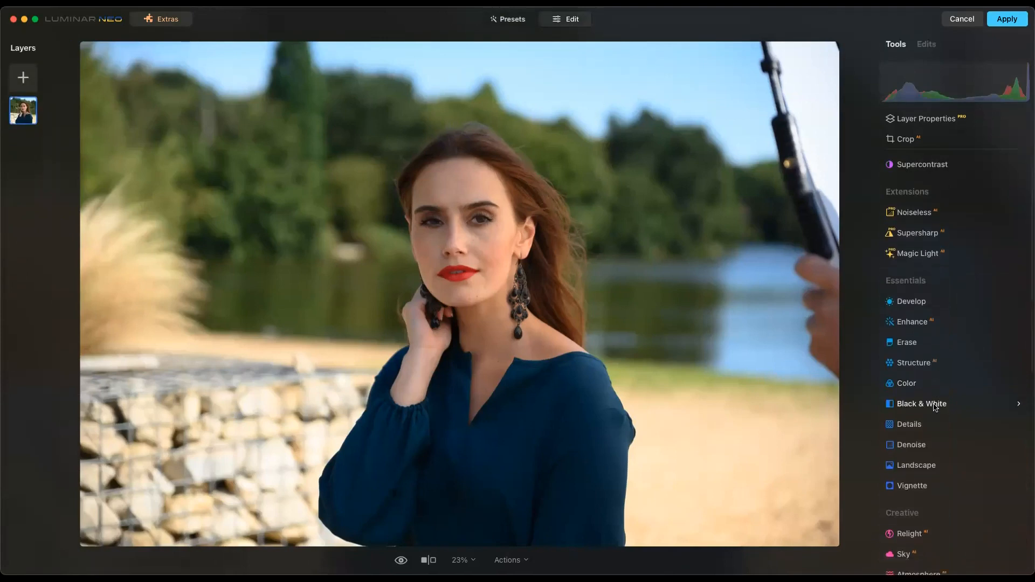
scroll(936, 405, down, 12)
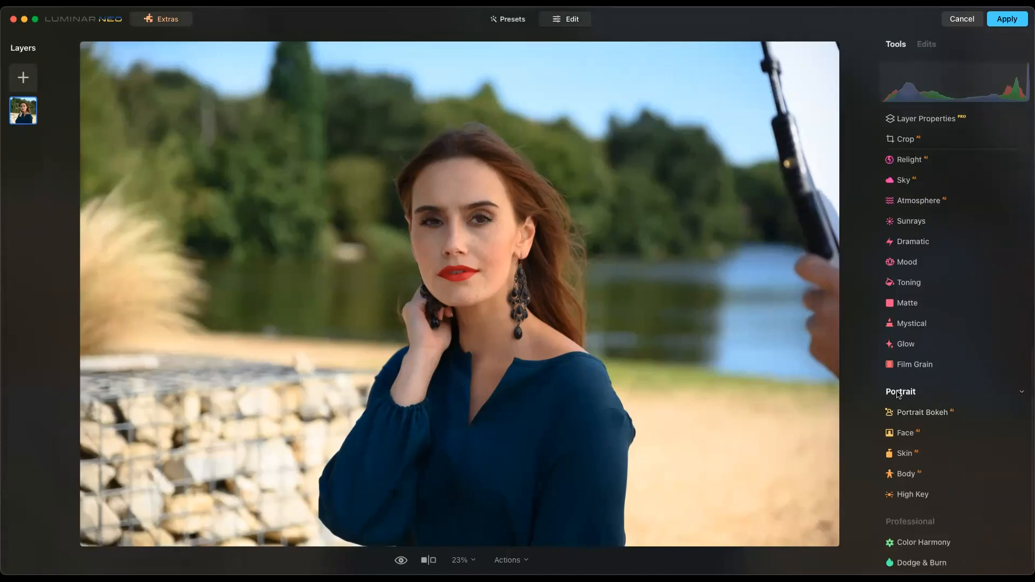
scroll(478, 248, up, 3)
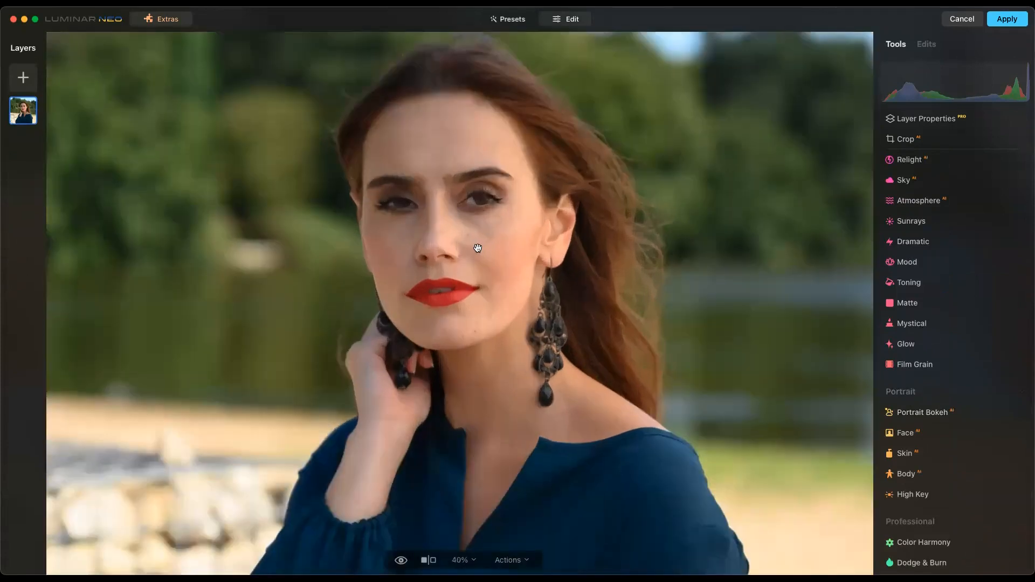
scroll(473, 245, up, 3)
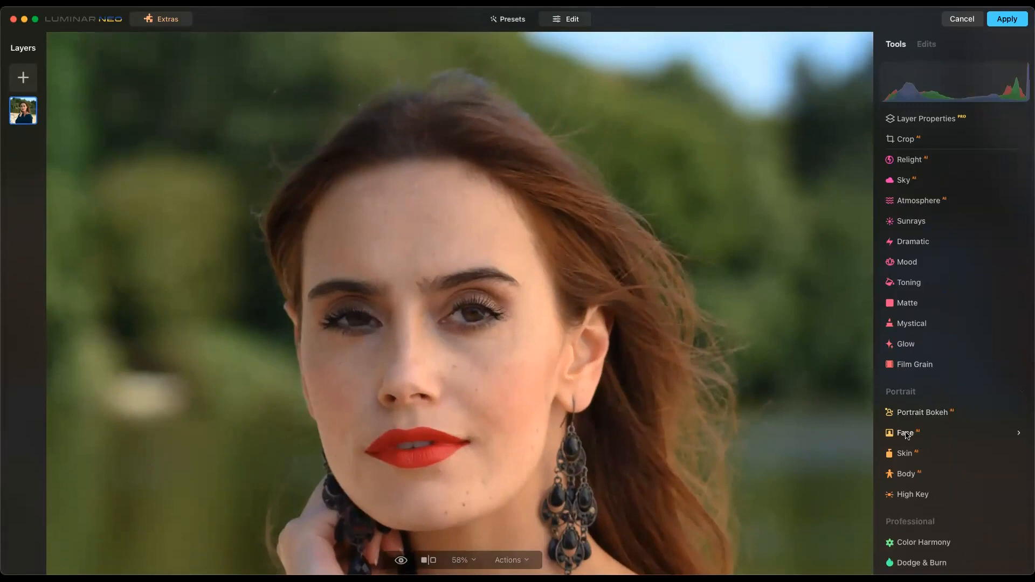
click(920, 436)
scroll(947, 433, down, 3)
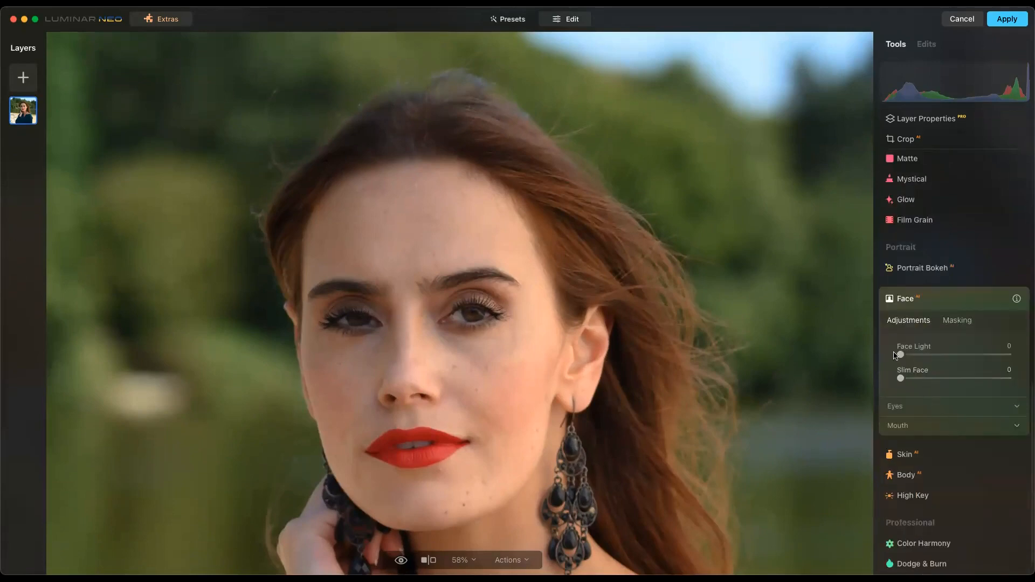
drag(901, 356, 903, 356)
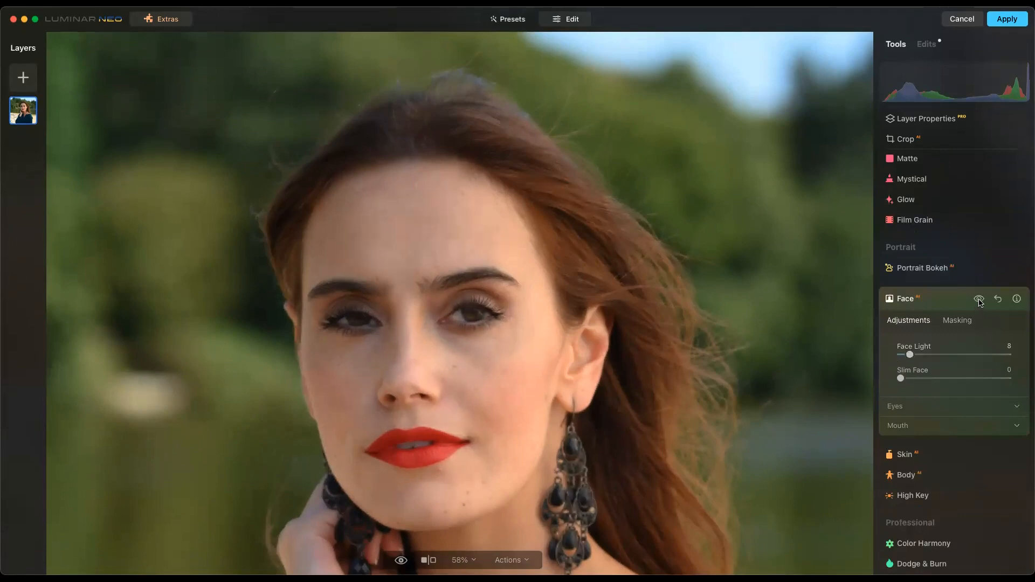
drag(944, 354, 930, 356)
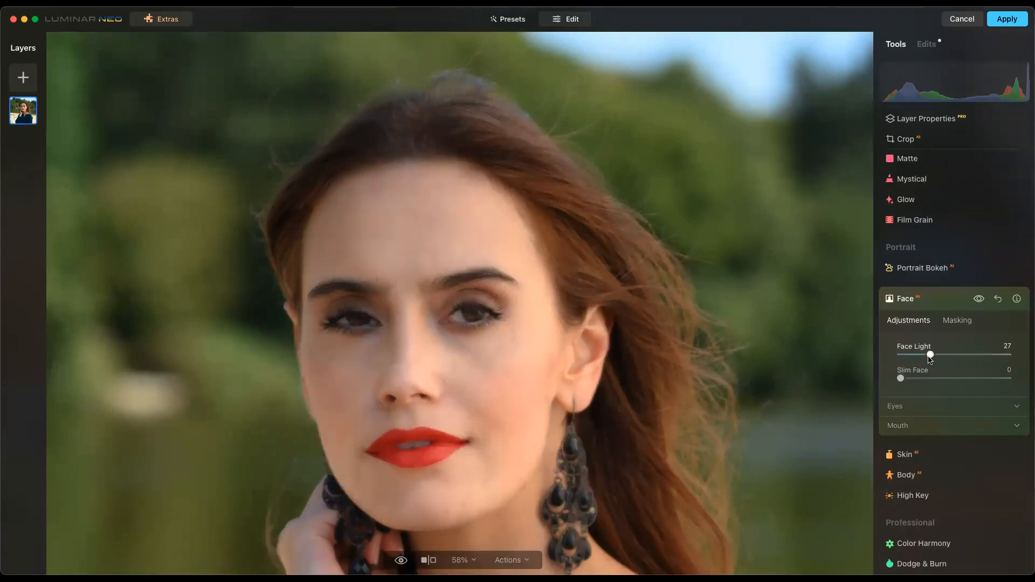
- Compare the portrait with and without the Face Light adjustment
click(979, 300)
click(979, 300)
click(978, 300)
click(979, 300)
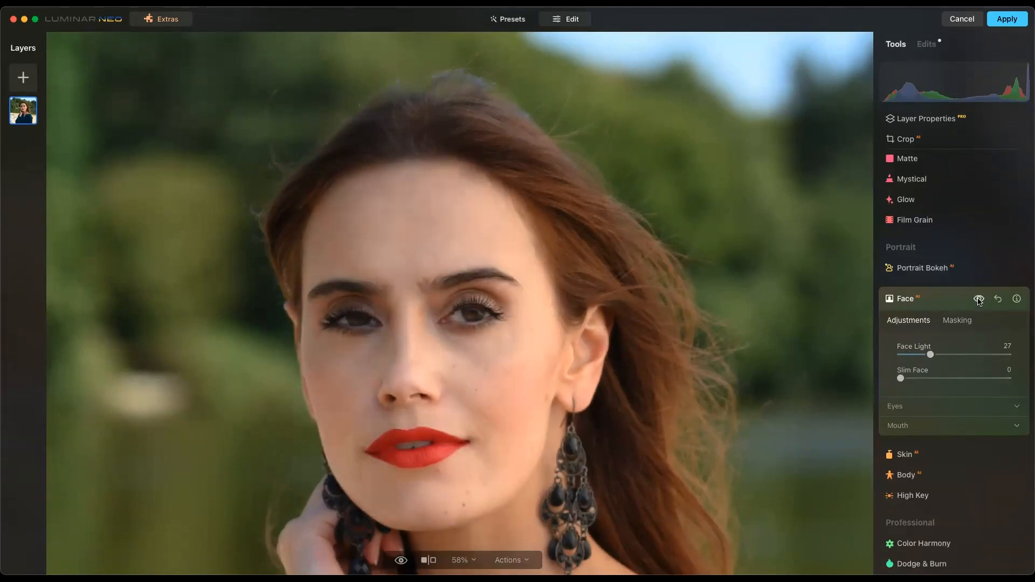
- Retouch the woman's eyes with a Blue iris, Eye Whitening 25, Eye Enhancer 32 and Dark Circles Removal 72
click(943, 413)
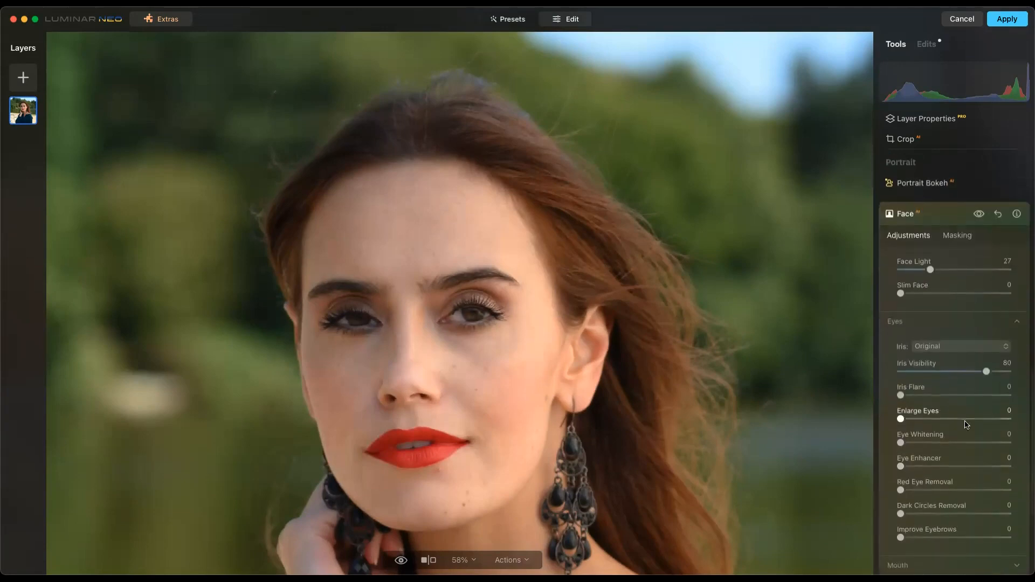
click(962, 348)
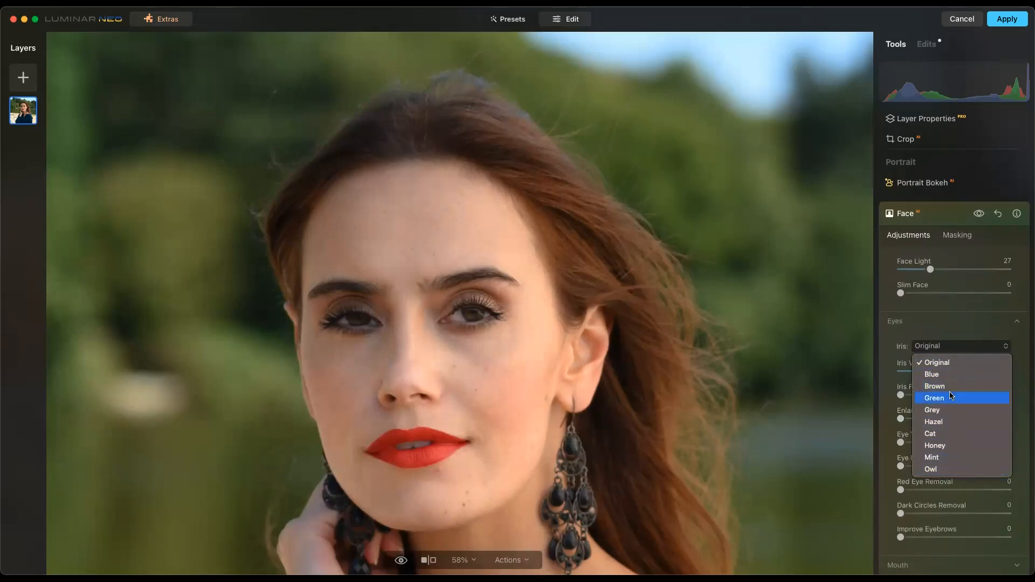
click(932, 375)
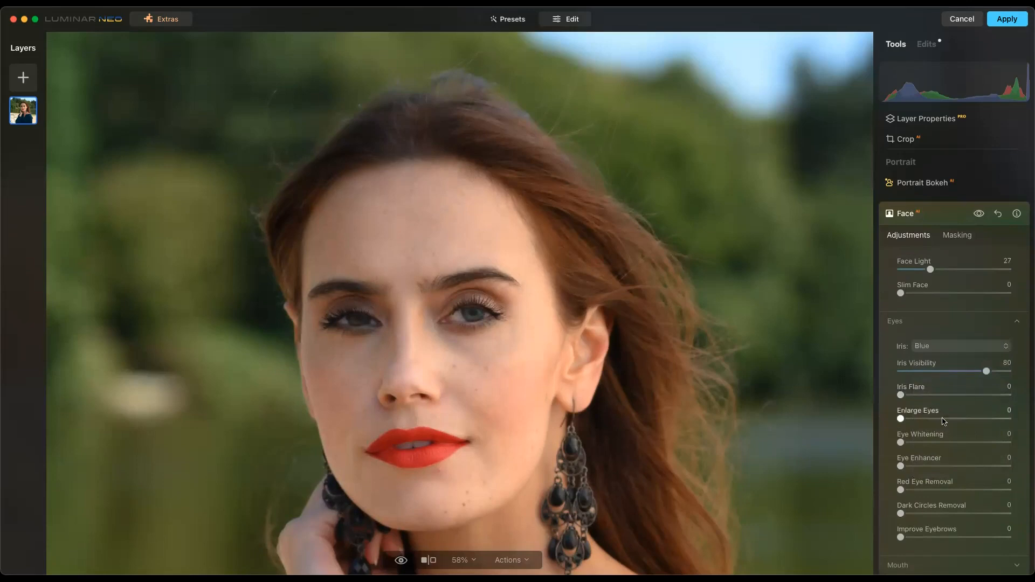
drag(901, 442, 936, 467)
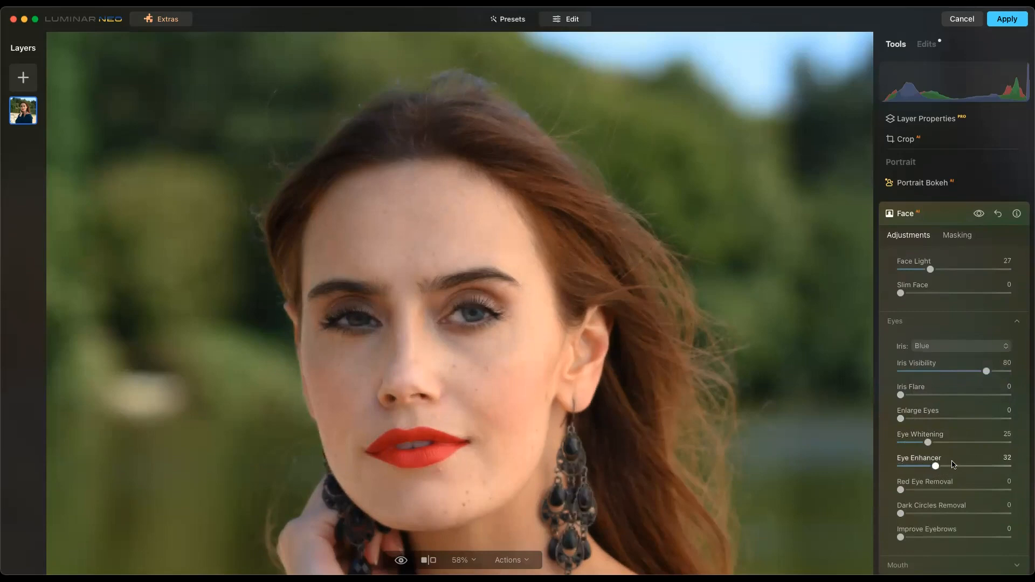
drag(900, 514, 978, 514)
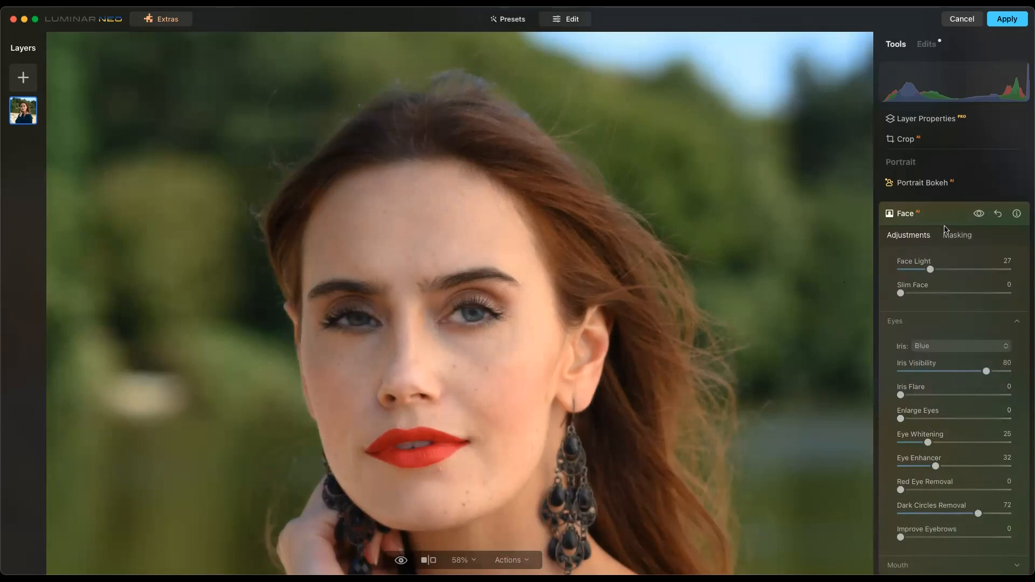
- Compare the portrait with and without all Face AI adjustments, and close the Face tool
click(978, 214)
click(978, 214)
click(957, 219)
- Enhance the whole portrait with Enhance AI by setting Accent to 21
scroll(949, 204, up, 10)
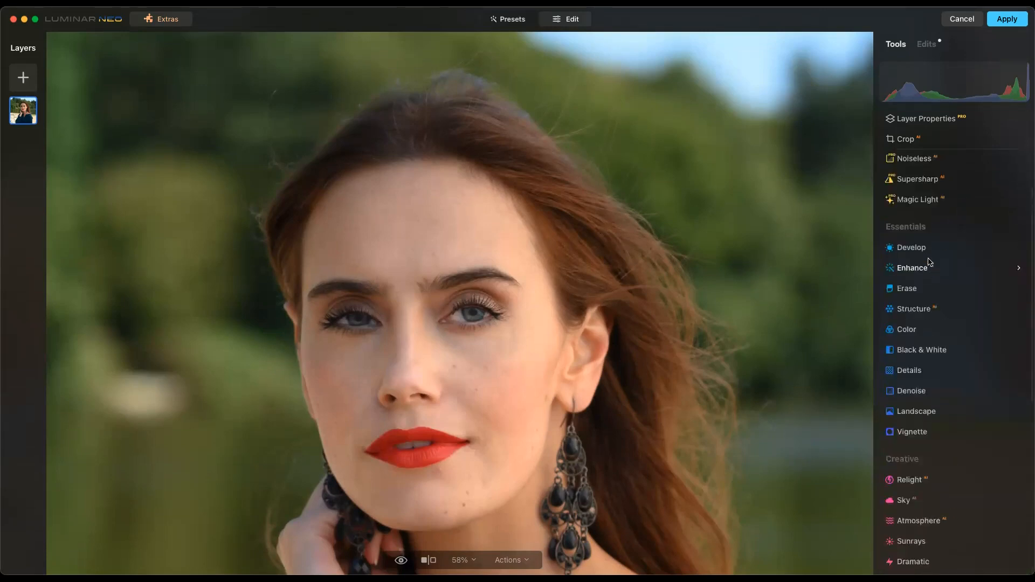
click(671, 225)
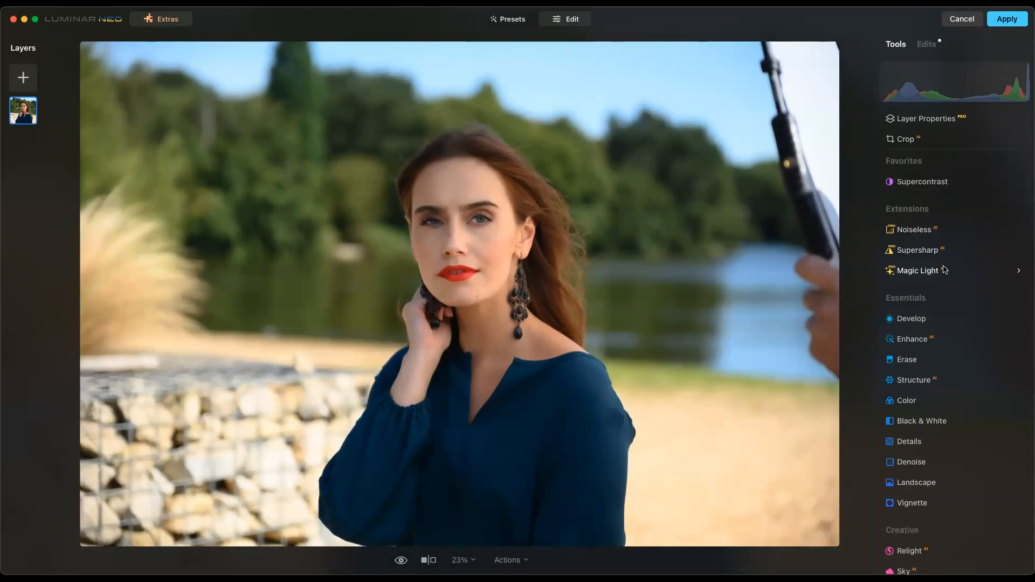
click(912, 340)
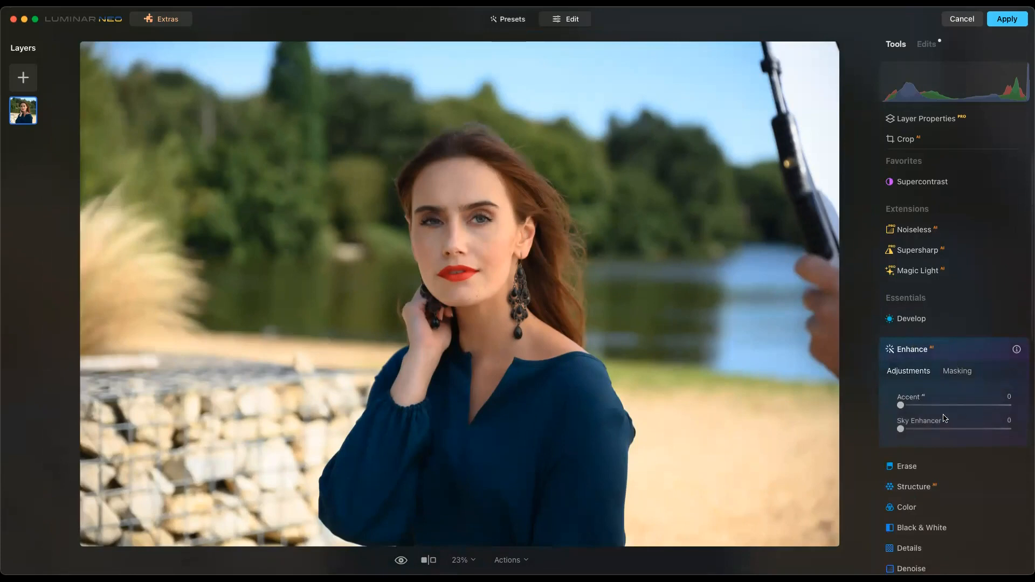
drag(902, 405, 923, 427)
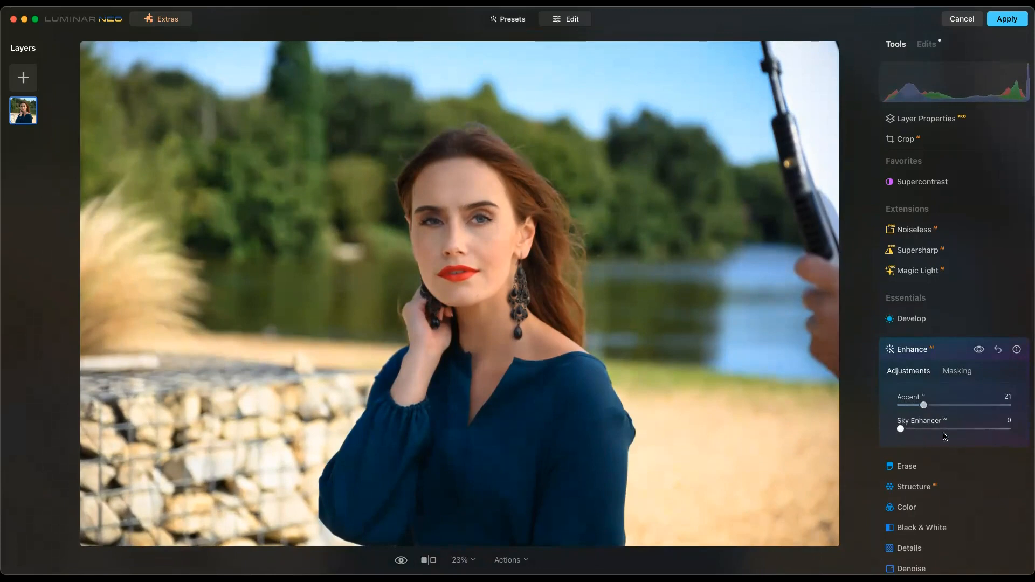
- Try Structure AI on the portrait with Amount 100 and Boost 100, and reset the Structure adjustments
scroll(911, 431, down, 1)
scroll(969, 459, down, 2)
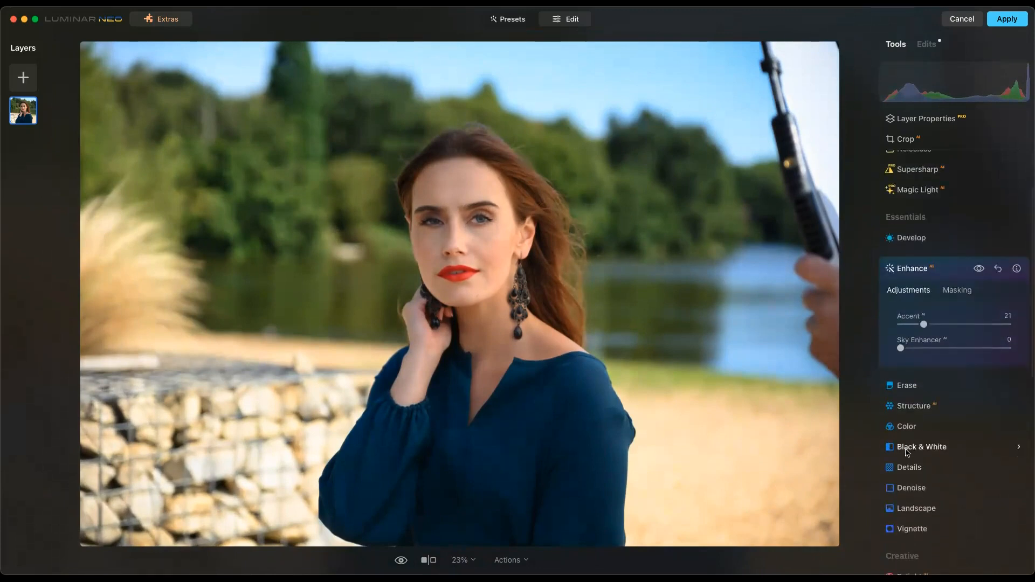
click(912, 410)
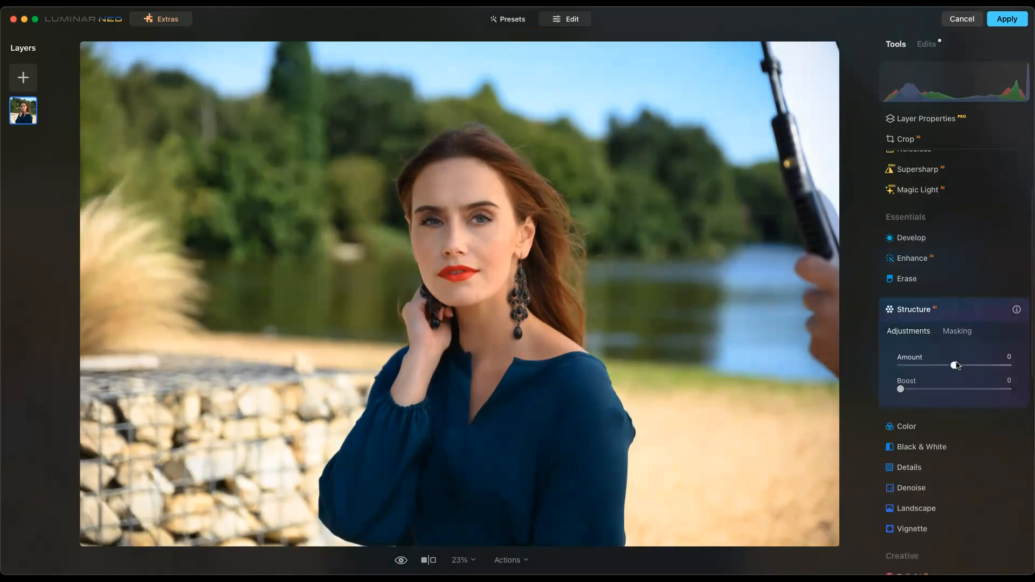
drag(955, 366, 1027, 366)
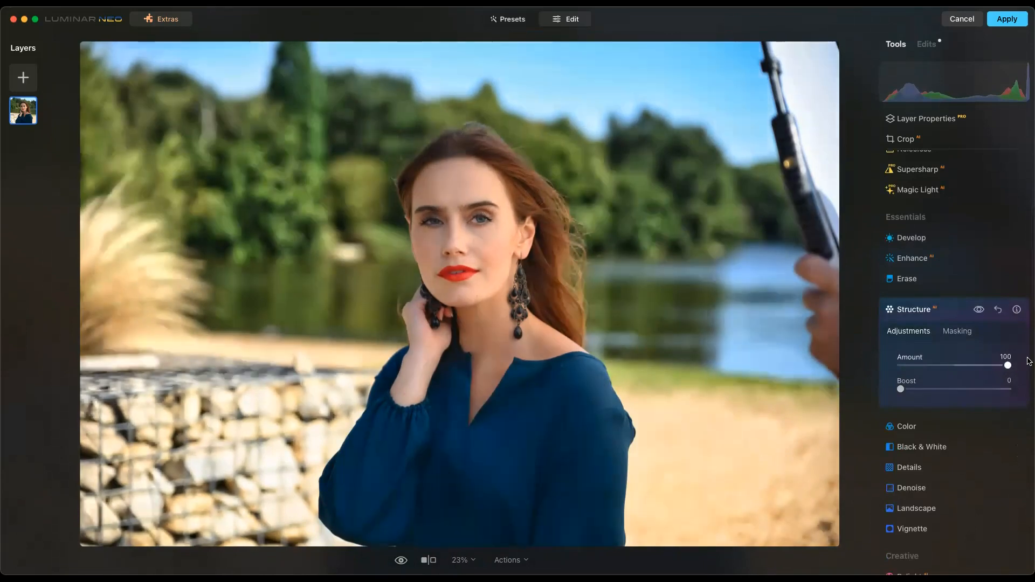
drag(901, 388, 1029, 387)
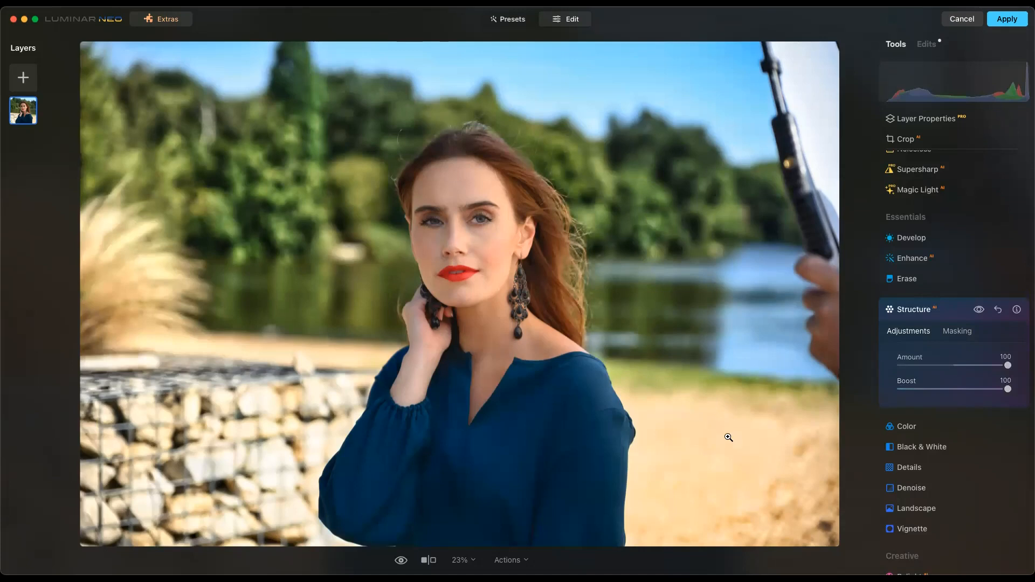
click(997, 310)
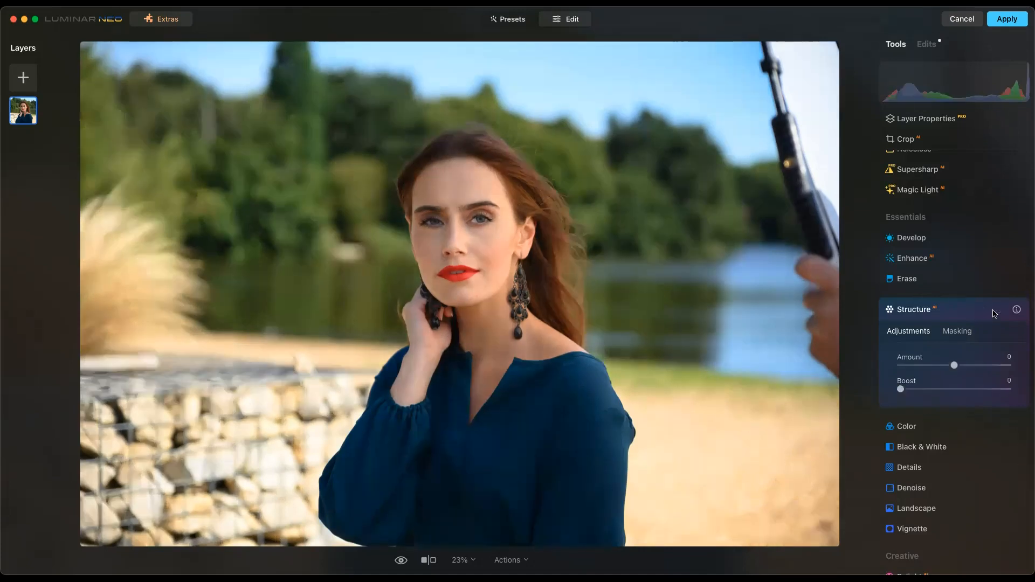
- Look over the Black & White tool's conversion and color luminance settings without converting the portrait
click(910, 446)
scroll(954, 431, down, 7)
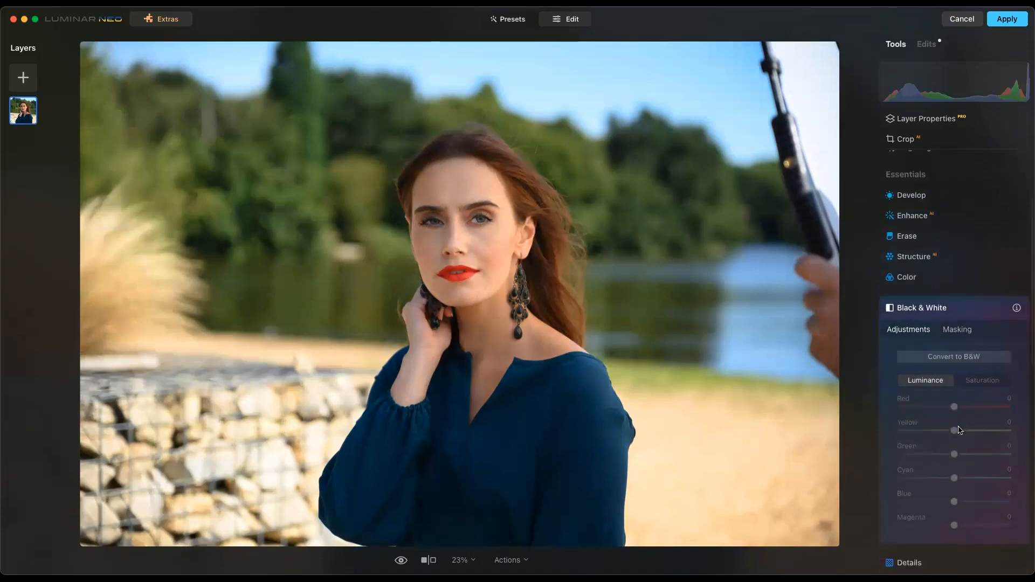
scroll(955, 437, down, 4)
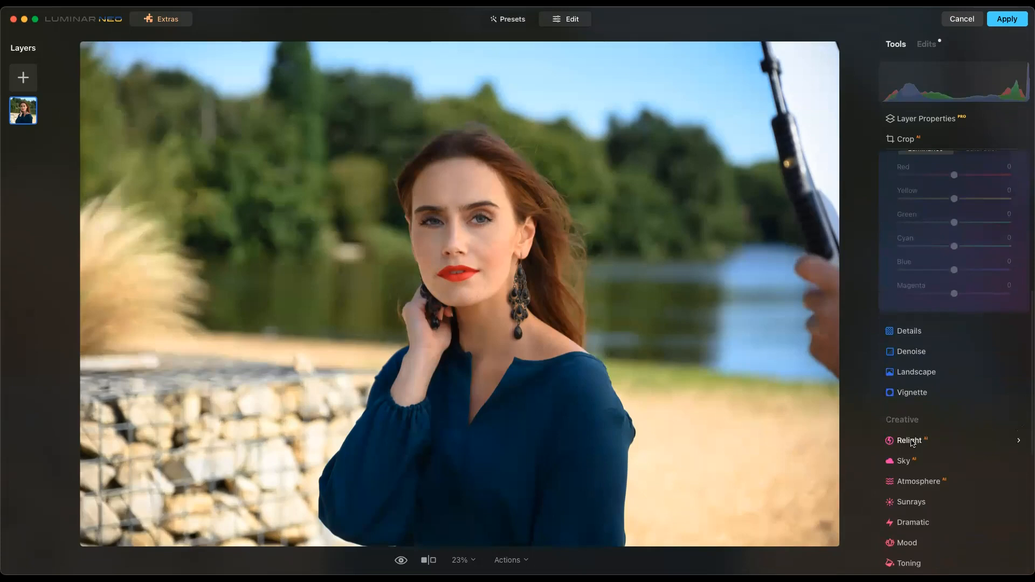
- Relight the portrait with Relight AI, setting Brightness Near to 14, Brightness Far to -37 and Depth to 16
click(910, 441)
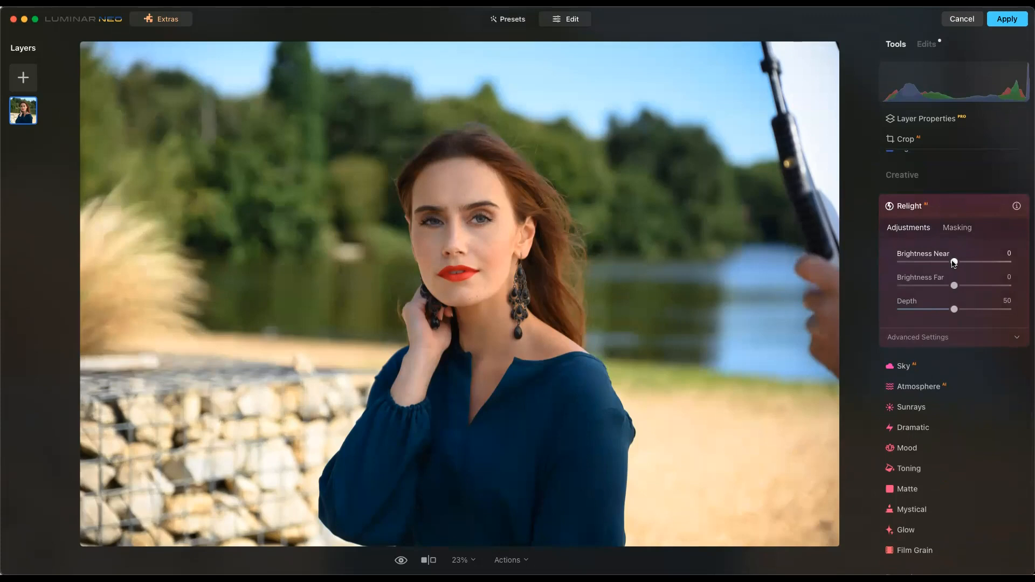
drag(953, 262, 1024, 278)
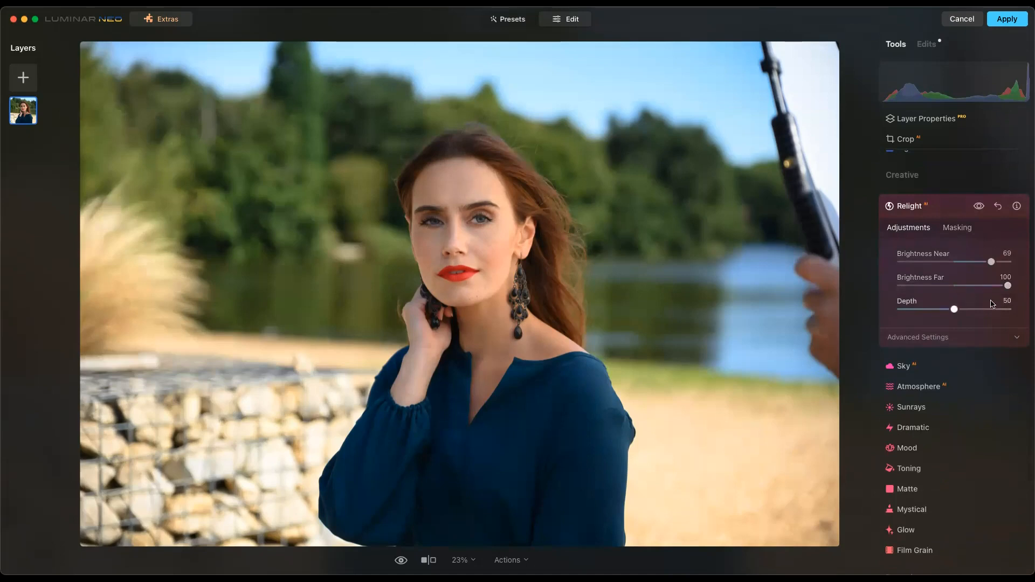
mouse_move(954, 310)
mouse_down()
mouse_move(923, 310)
mouse_move(969, 311)
mouse_up()
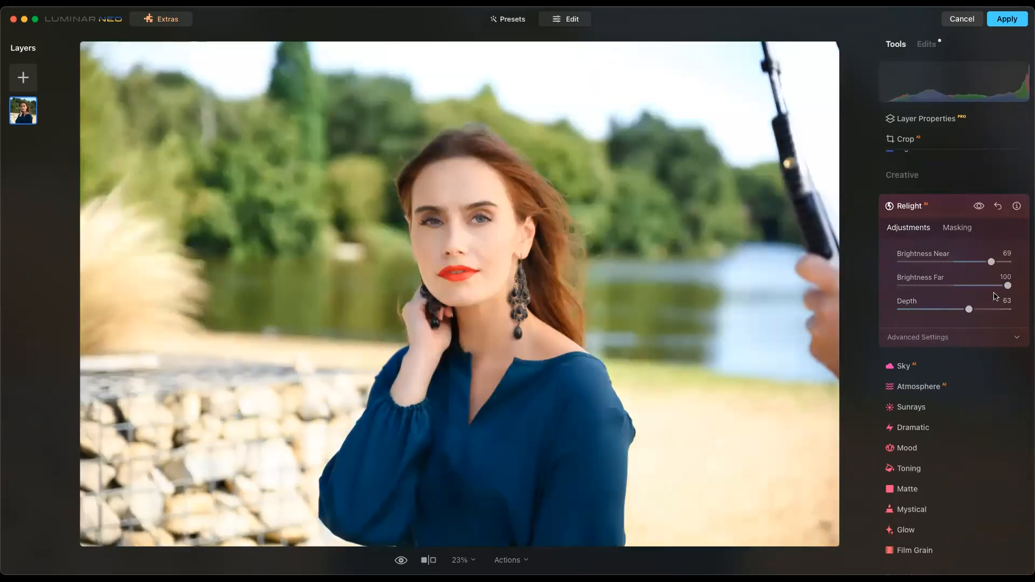
drag(1007, 286, 934, 289)
drag(991, 262, 962, 262)
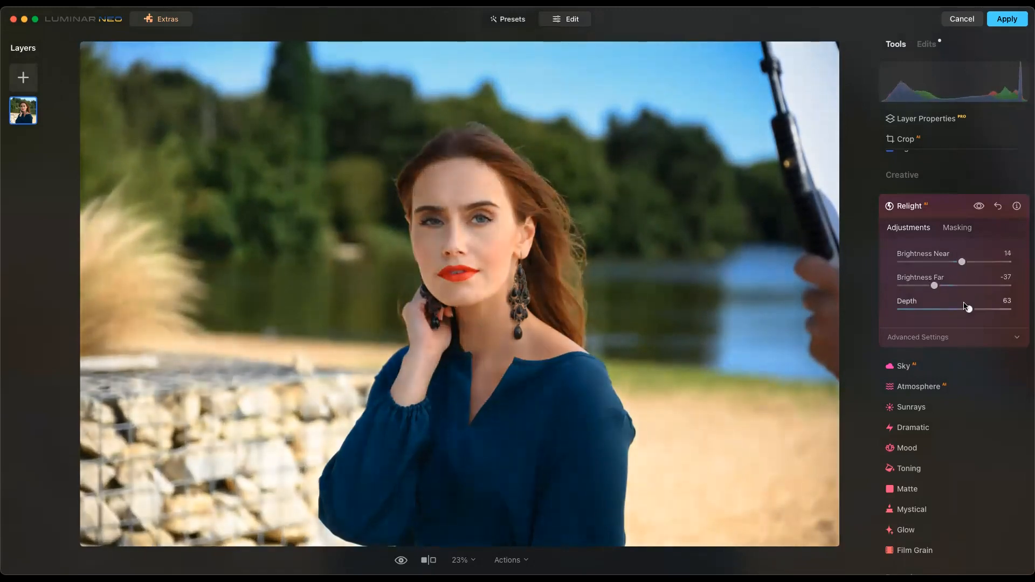
drag(966, 309, 915, 321)
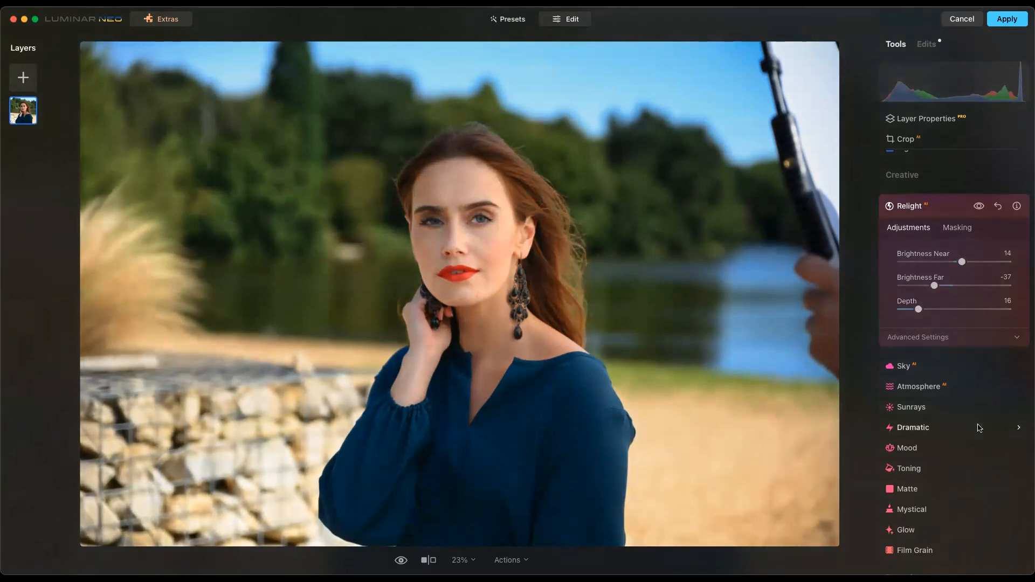
- Add Atmosphere AI to the portrait in Mist mode with Amount 41 and Lightness 87
click(952, 390)
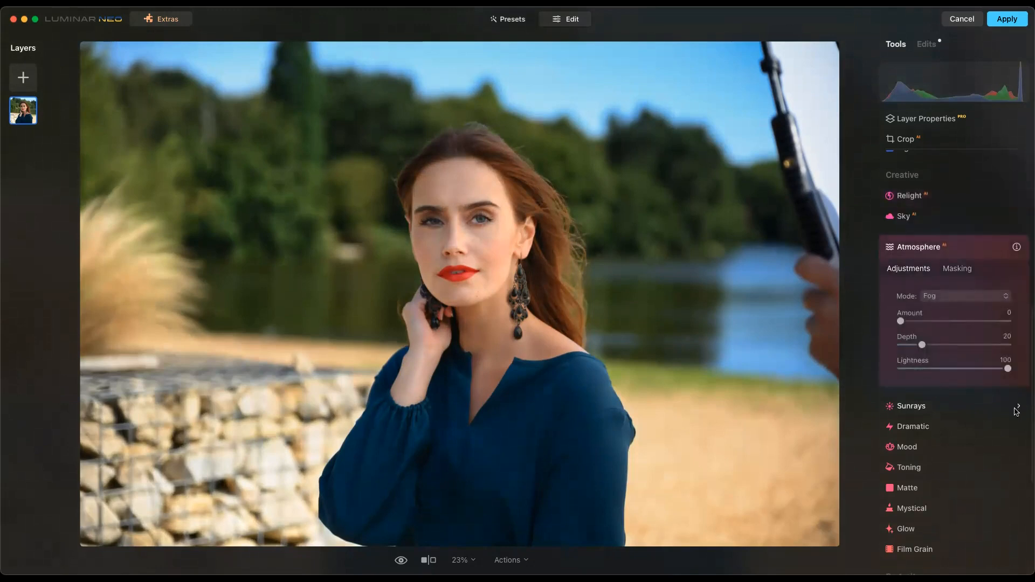
click(957, 300)
click(957, 339)
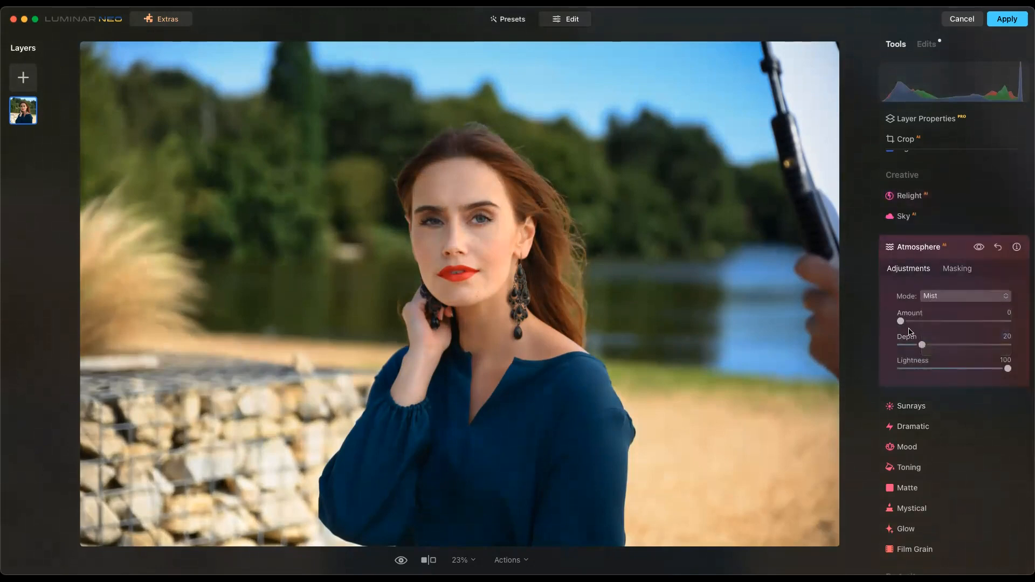
drag(900, 322, 945, 322)
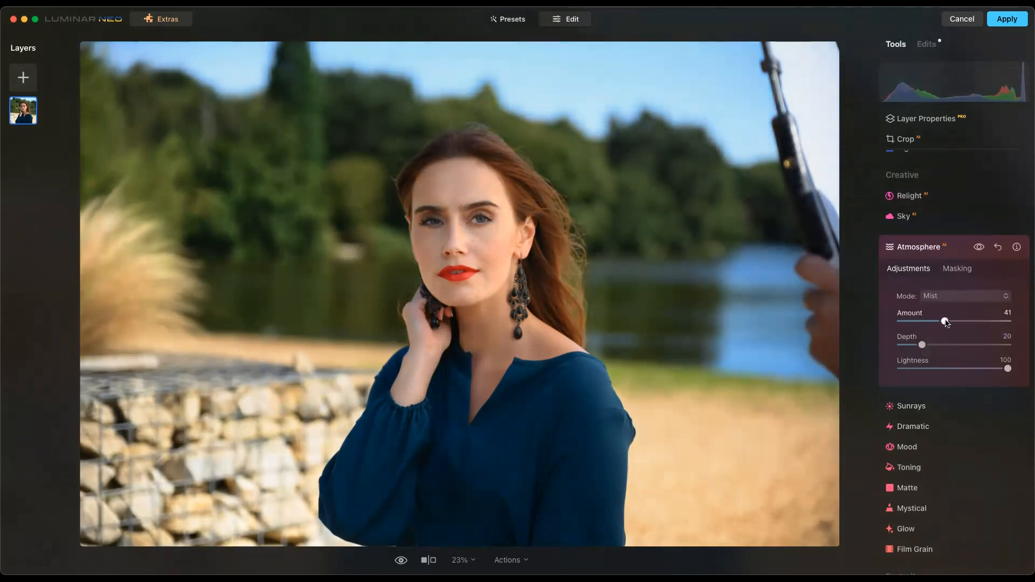
drag(1007, 369, 994, 369)
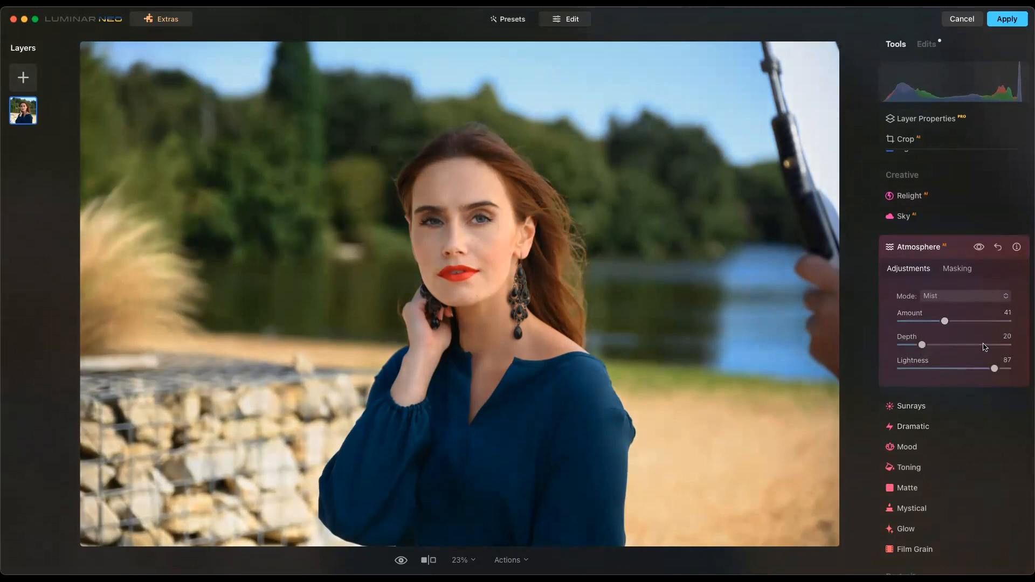
- Compare the portrait with and without the Atmosphere AI mist
click(979, 250)
click(980, 250)
click(980, 250)
click(979, 250)
- Blur the background with Portrait Bokeh AI at Amount 80, setting the focus brush to Size 119 and Softness 93
scroll(956, 420, down, 4)
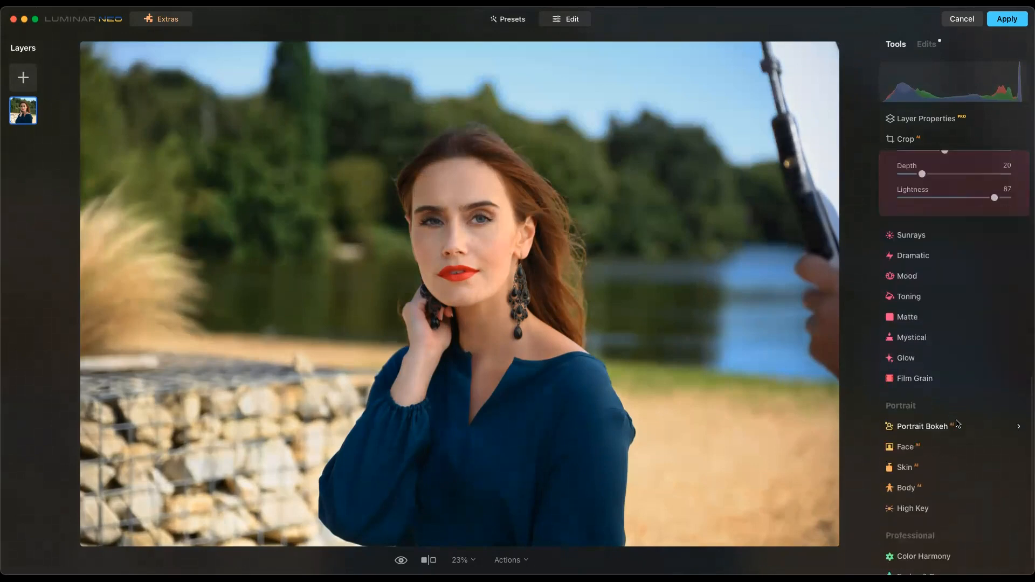
scroll(957, 424, down, 1)
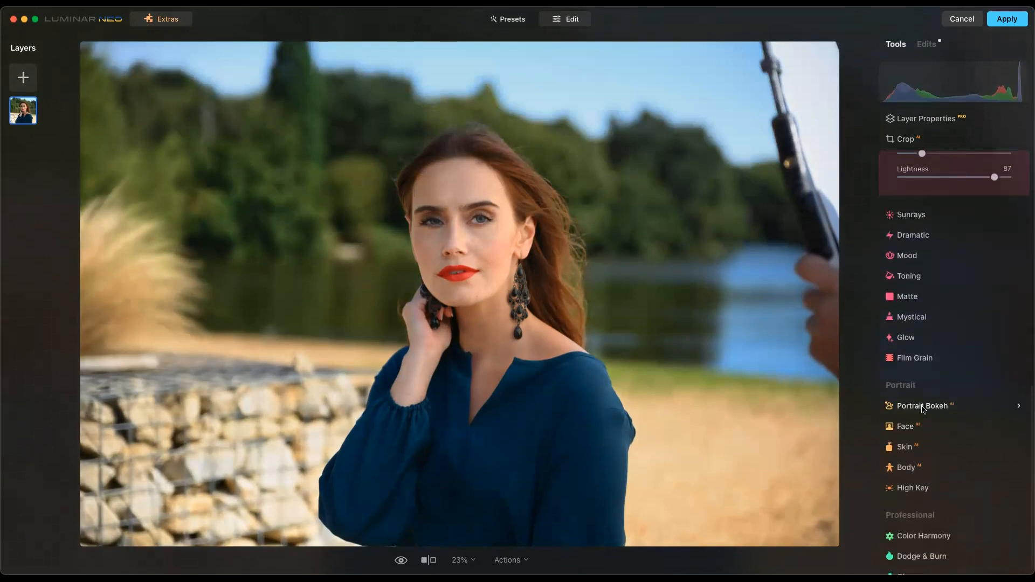
click(922, 407)
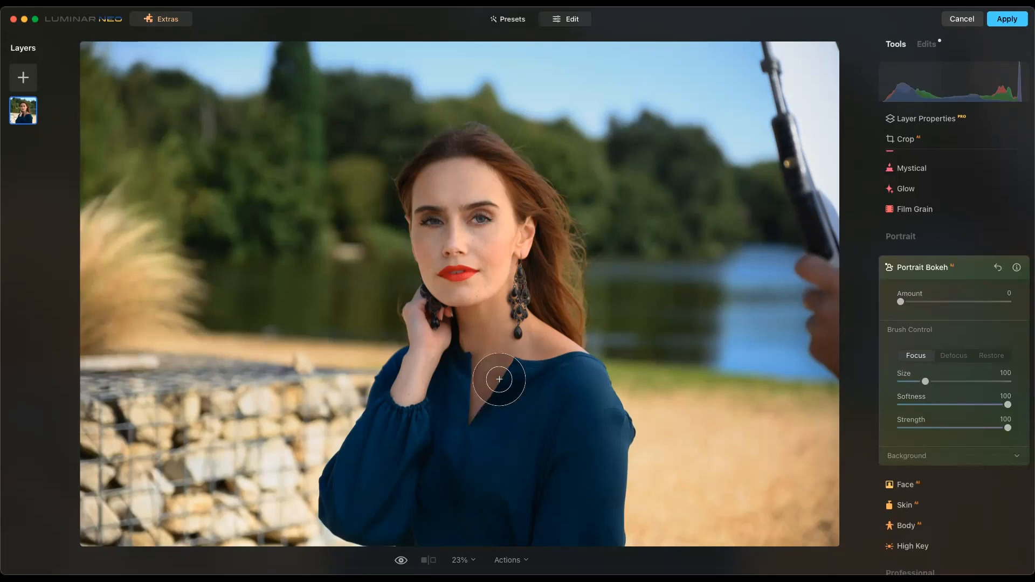
drag(899, 301, 961, 302)
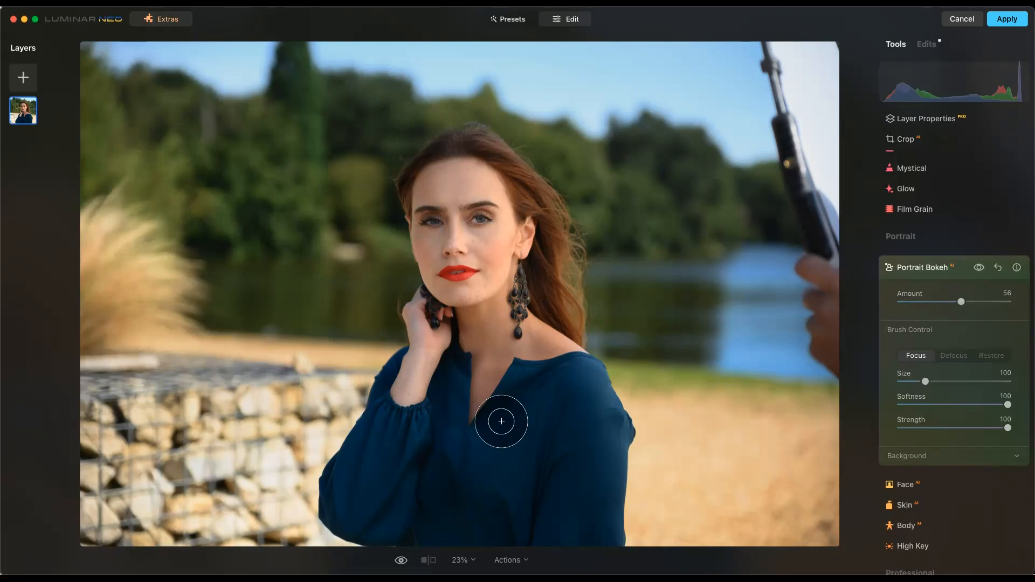
click(524, 420)
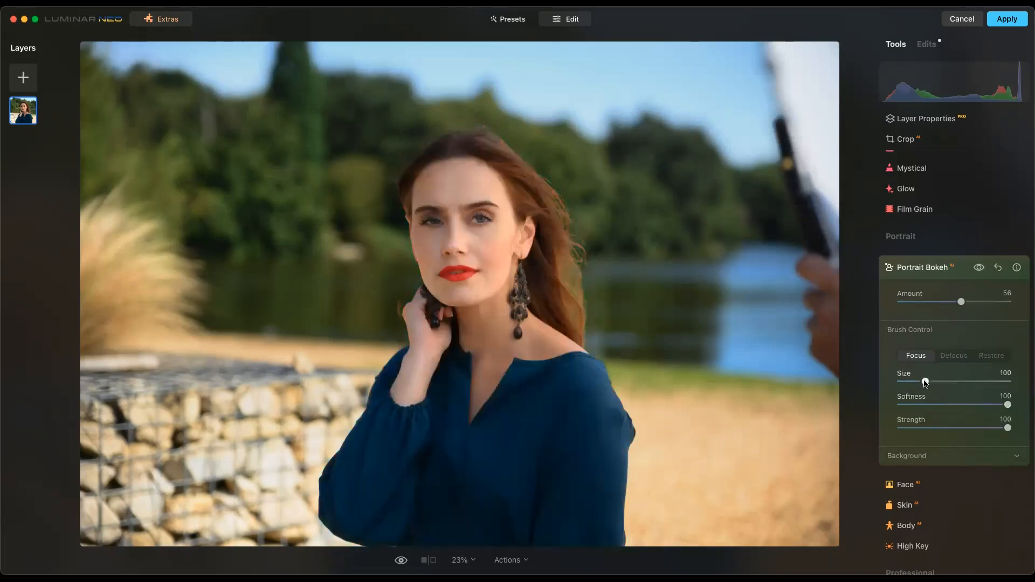
mouse_move(924, 381)
mouse_down()
mouse_move(970, 381)
mouse_move(930, 383)
mouse_up()
drag(960, 303, 1014, 303)
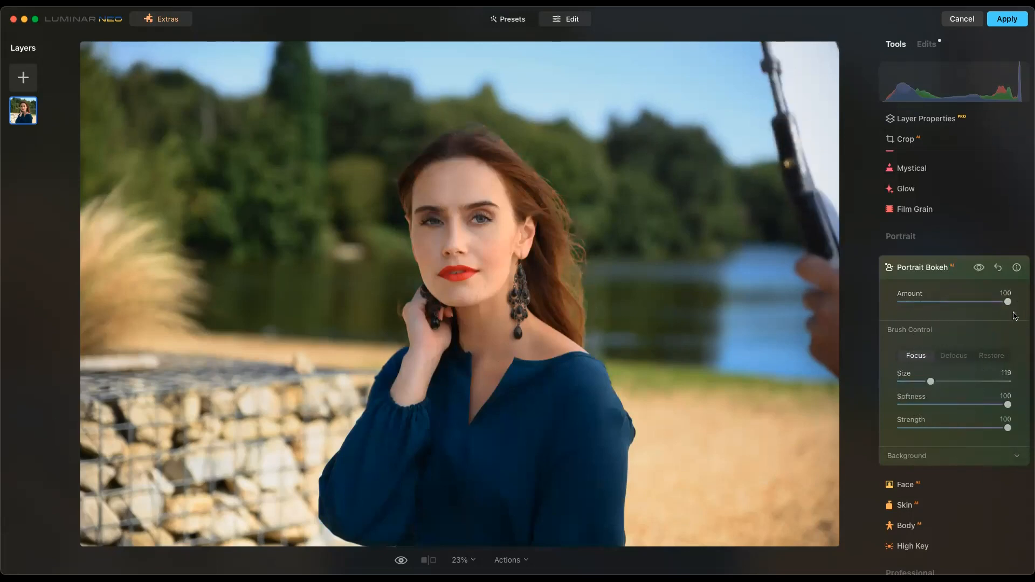
drag(1007, 406, 1000, 404)
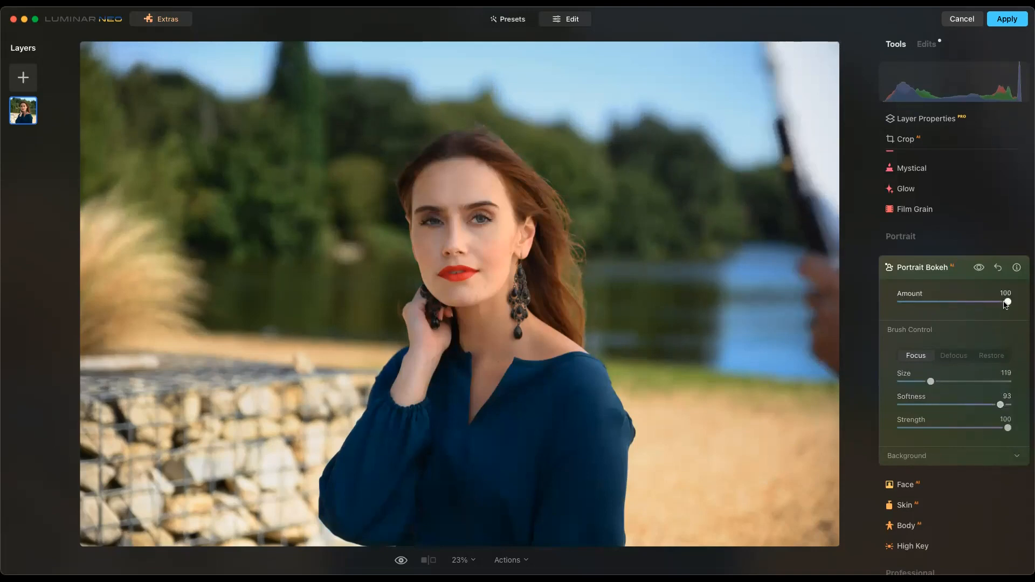
drag(1007, 303, 985, 302)
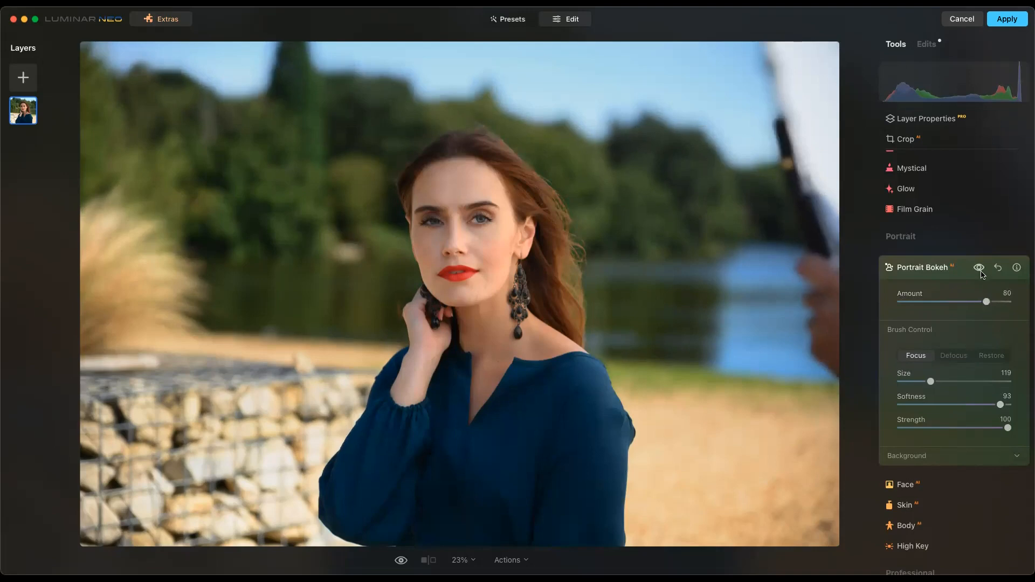
- Compare the portrait with and without Portrait Bokeh AI, and apply all edits to return the image to Lightroom Classic
click(979, 268)
click(979, 269)
click(979, 268)
click(979, 268)
click(979, 269)
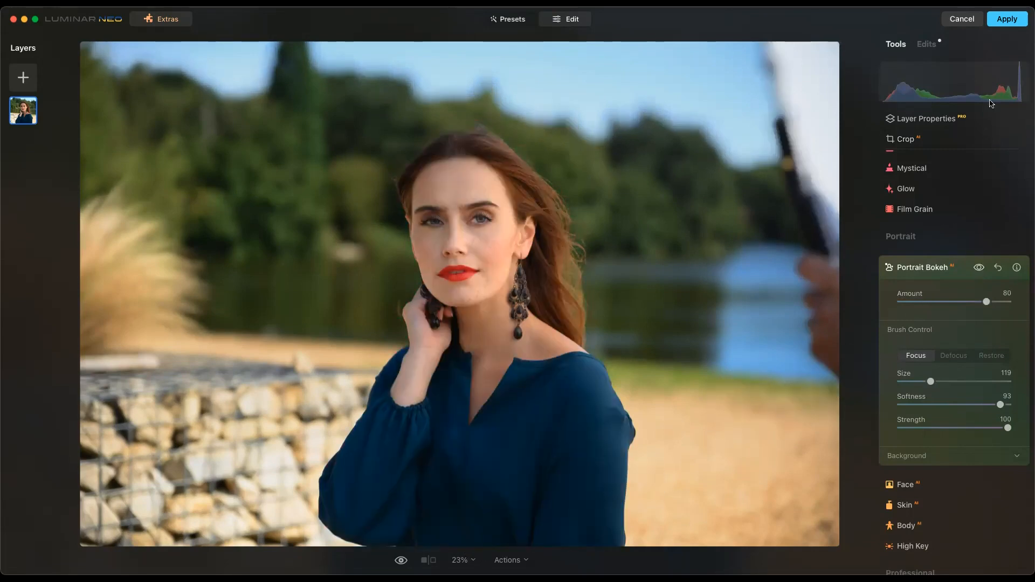
click(1006, 25)
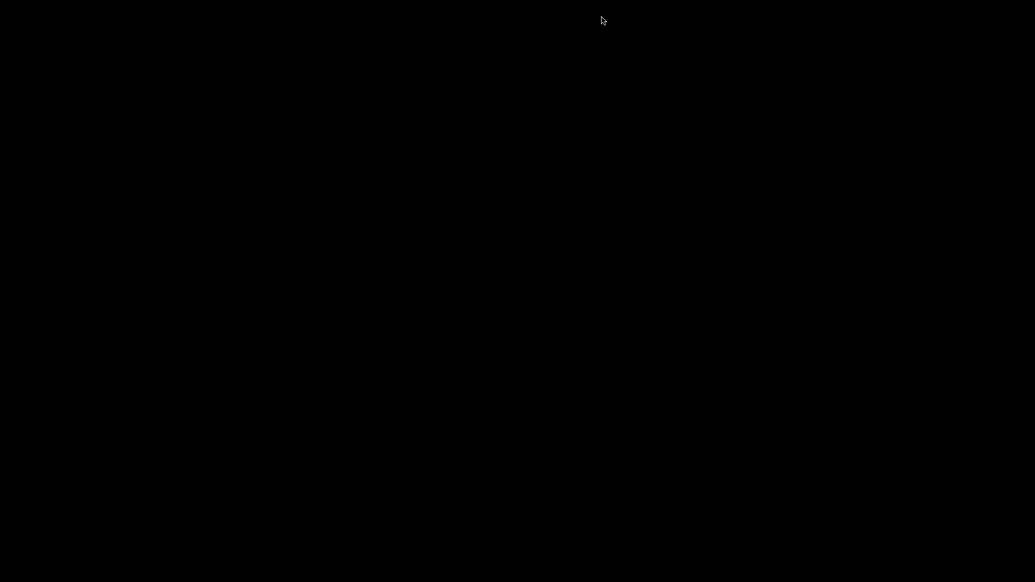
- Compare the Luminar Neo TIFF with the original _NZ64634.NEF in Lightroom Classic, both in full view and zoomed in
key(l)
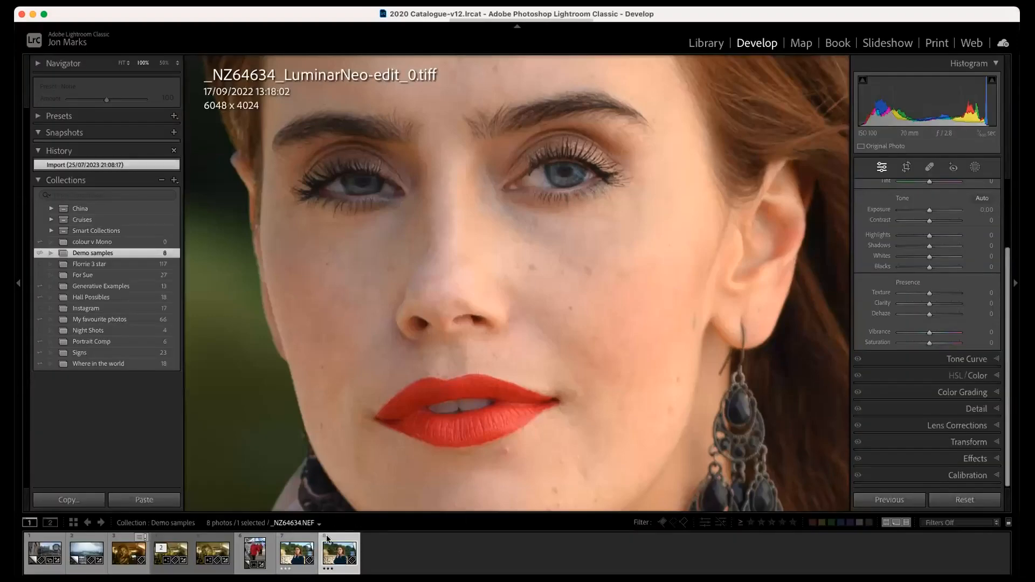
click(397, 416)
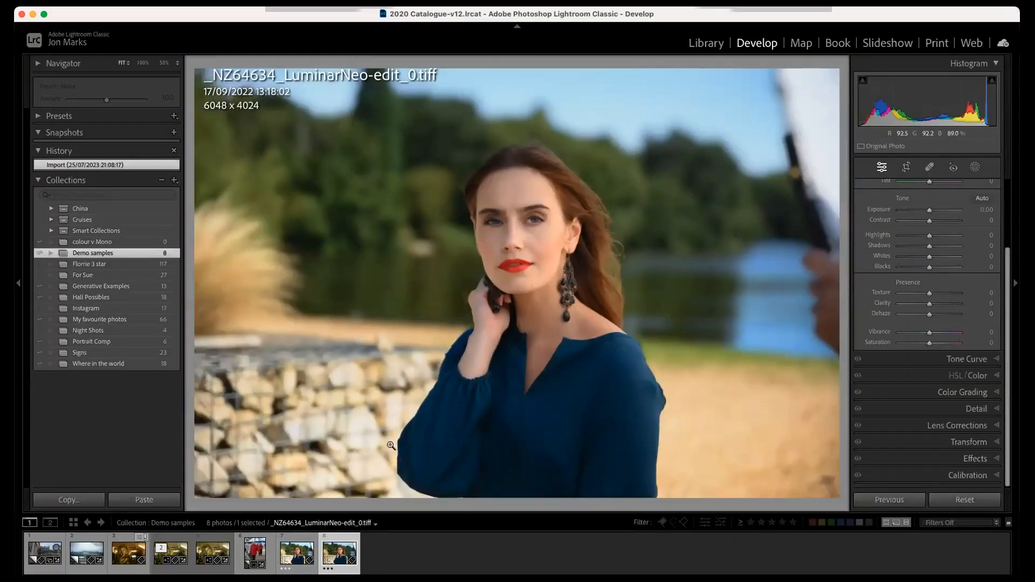
click(298, 550)
click(535, 212)
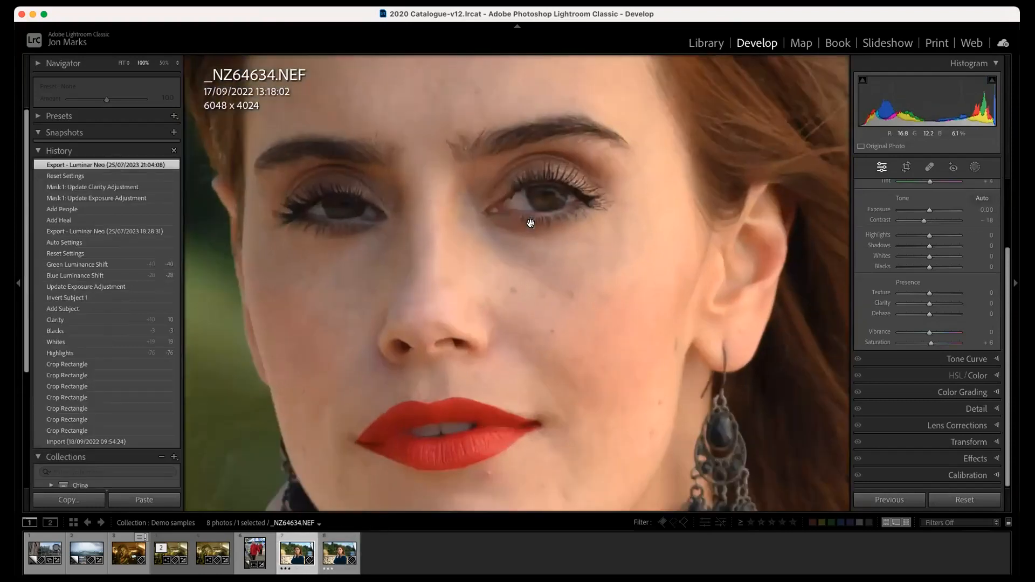
click(339, 553)
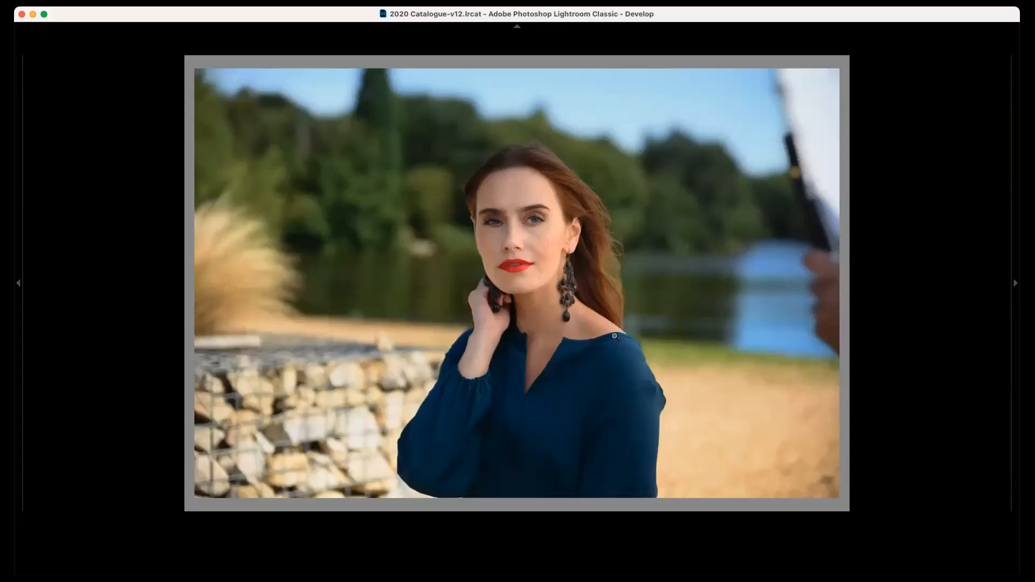
- Zoom in to 100% on the woman's face in the edited TIFF and compare it with the original NEF
key(l)
key(l)
click(499, 222)
drag(610, 322, 591, 347)
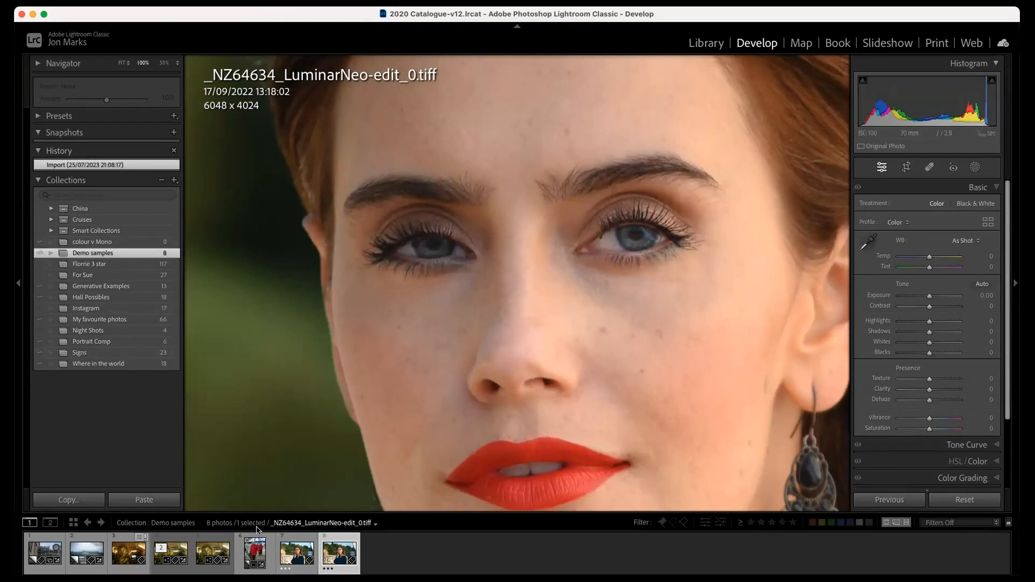
click(297, 552)
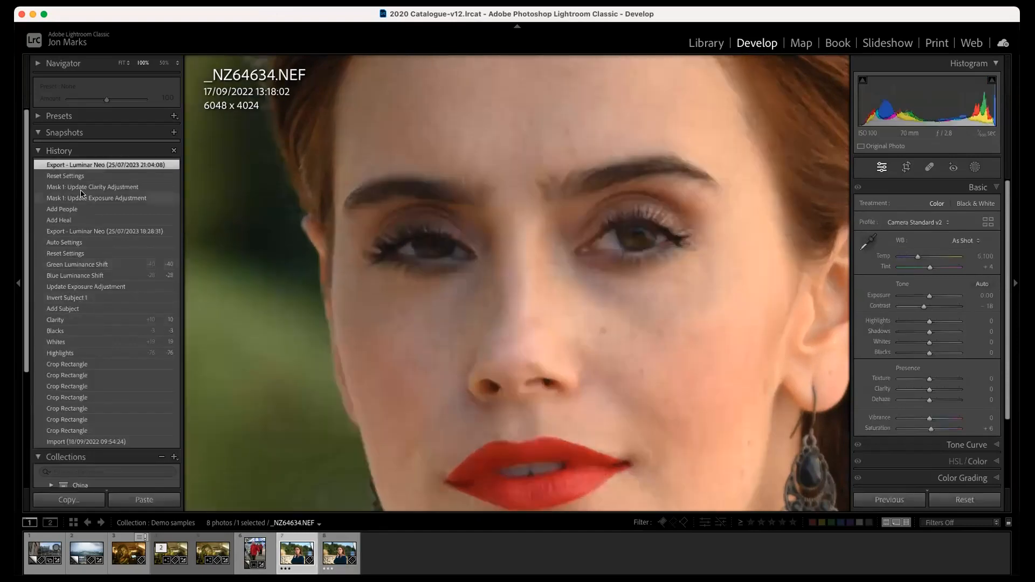
- Review earlier history states of the original NEF and return to the latest Luminar Neo export state
scroll(99, 365, down, 2)
scroll(100, 367, up, 2)
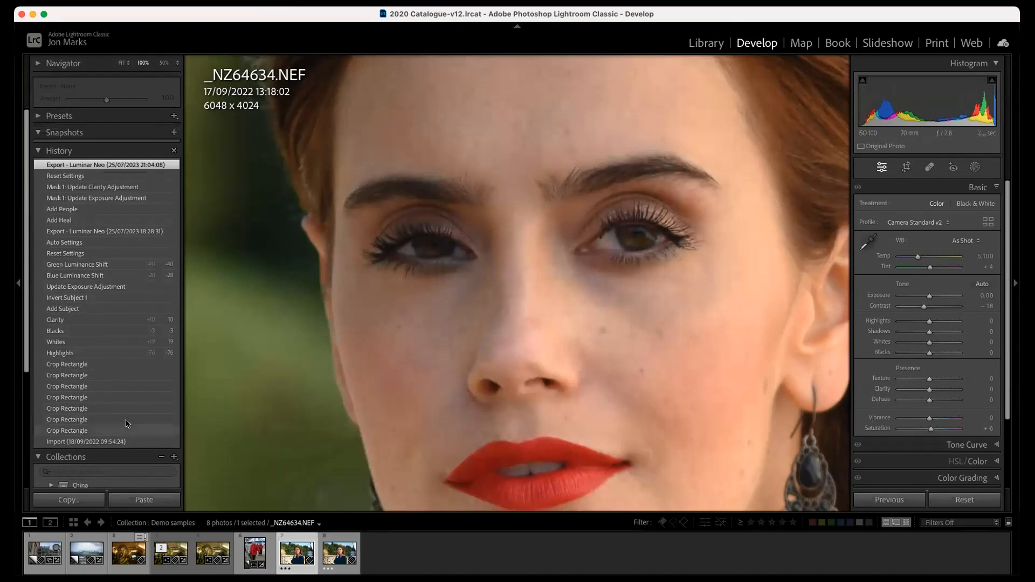
click(116, 253)
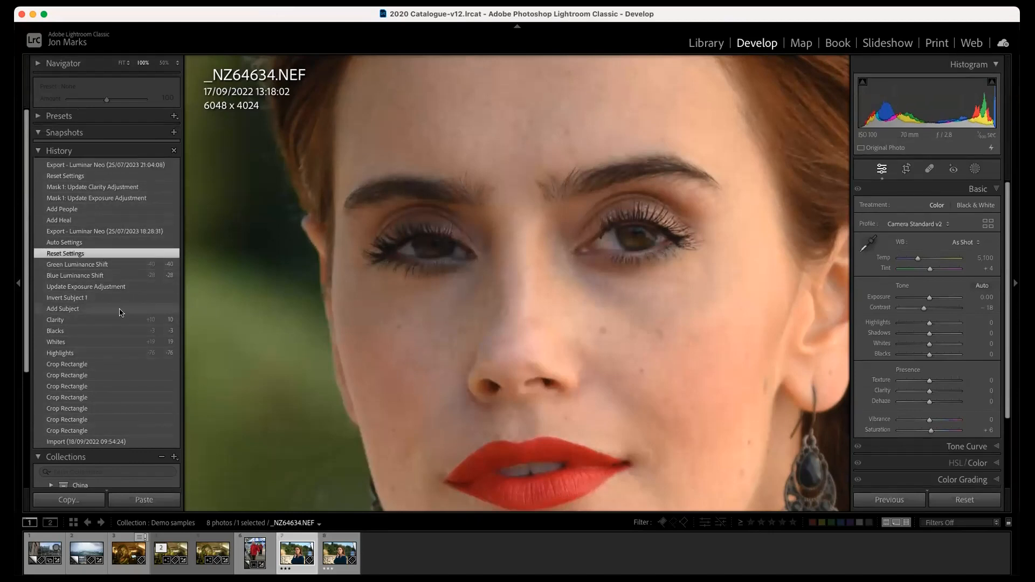
click(119, 310)
click(127, 386)
click(122, 442)
click(121, 408)
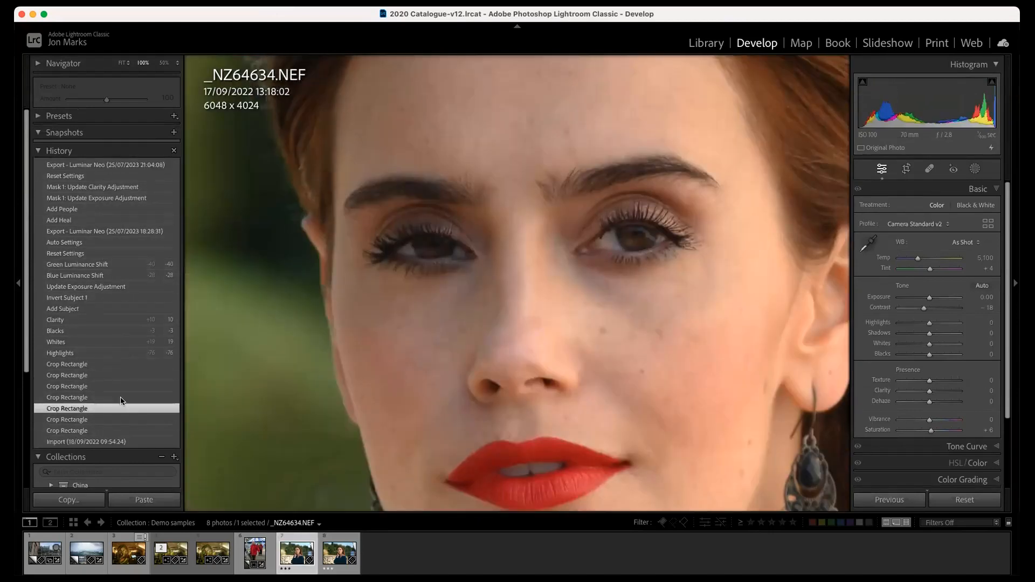
click(96, 165)
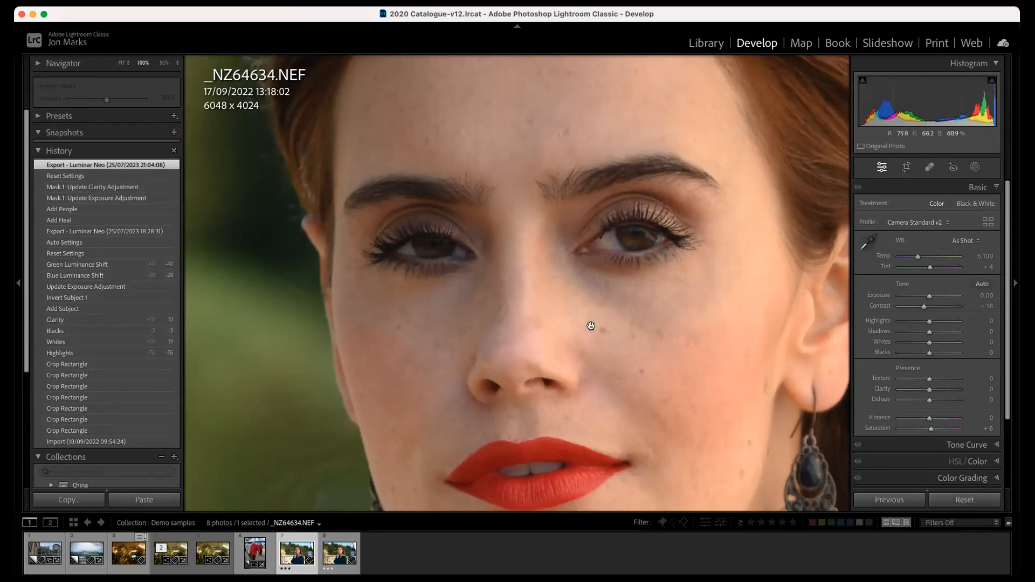
- Examine the skin around the cheeks, mouth and chin of the Luminar Neo TIFF up close in the Library module
click(339, 551)
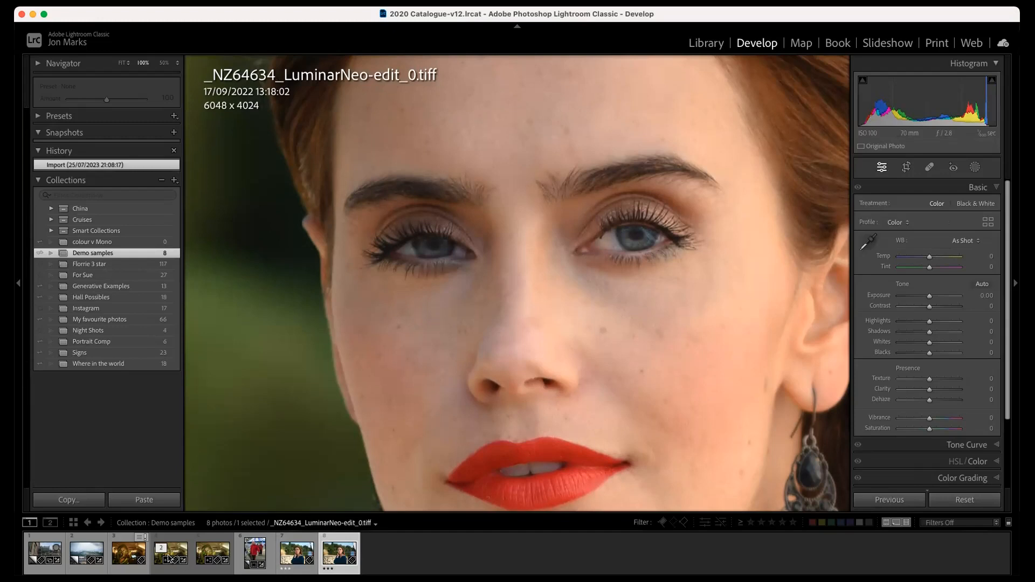
click(111, 545)
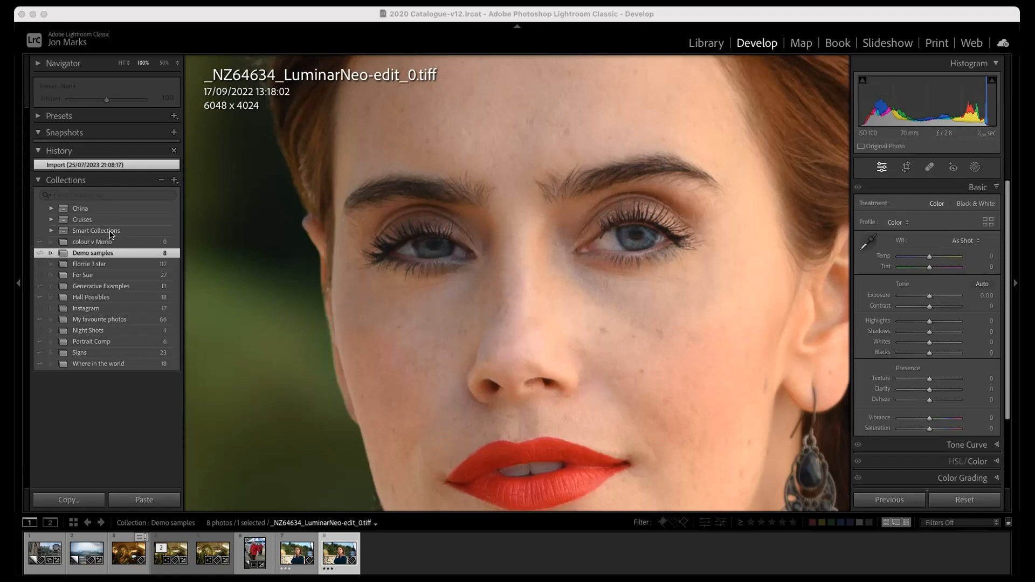
click(717, 42)
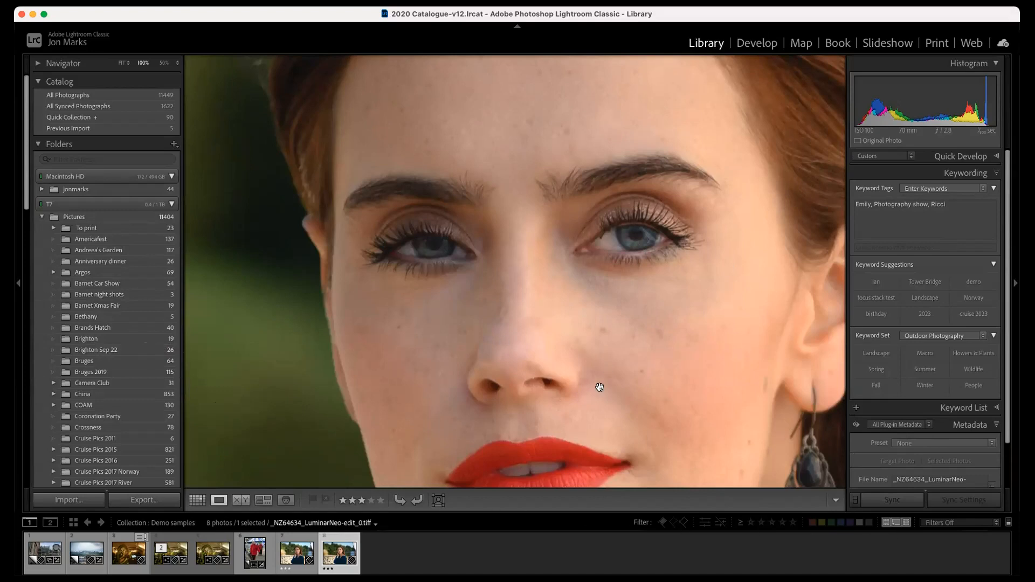
drag(589, 363, 561, 237)
drag(561, 282, 586, 358)
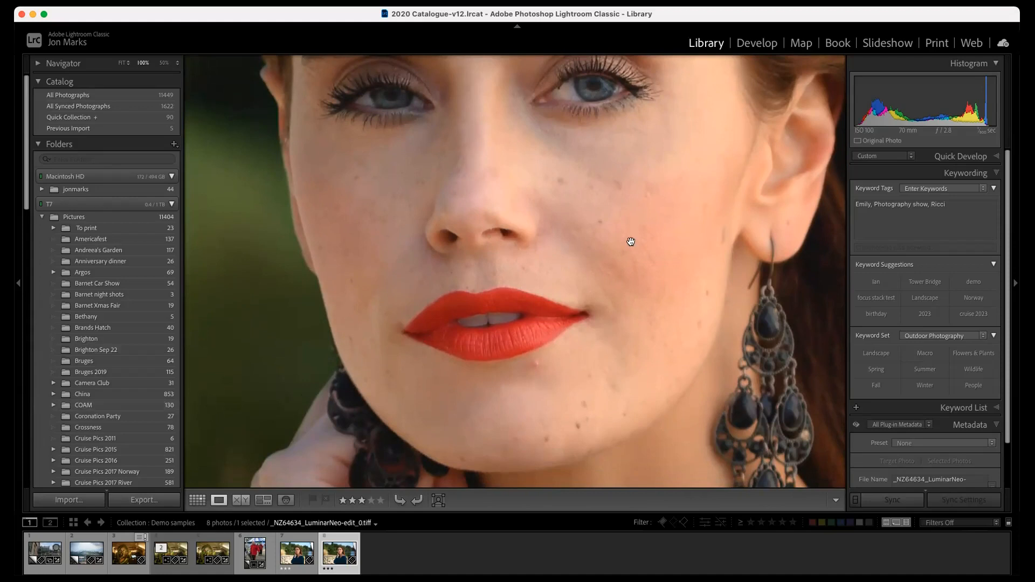
- Heal the skin blemish just below the woman's lower lip in the Develop module
click(757, 43)
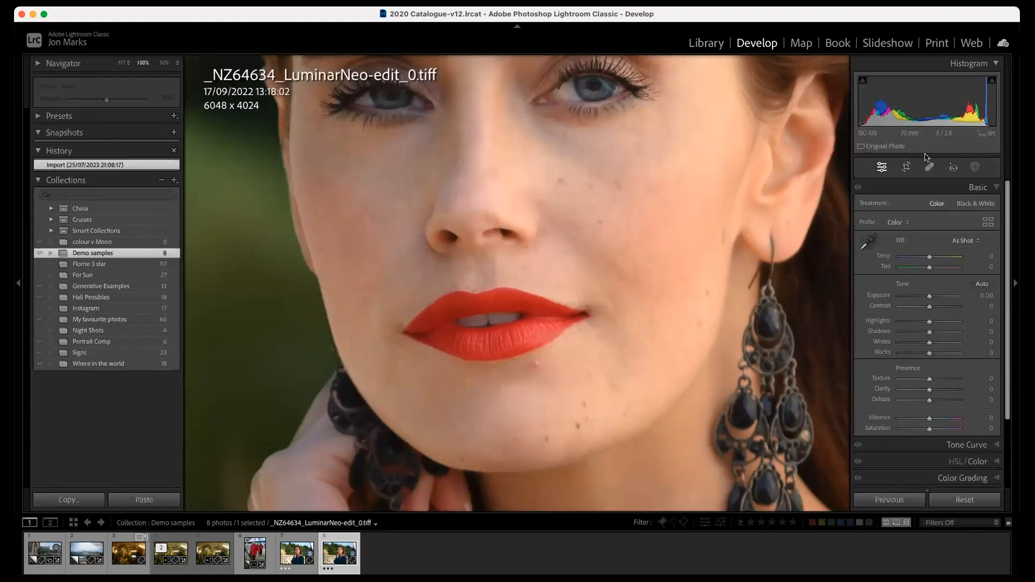
click(532, 363)
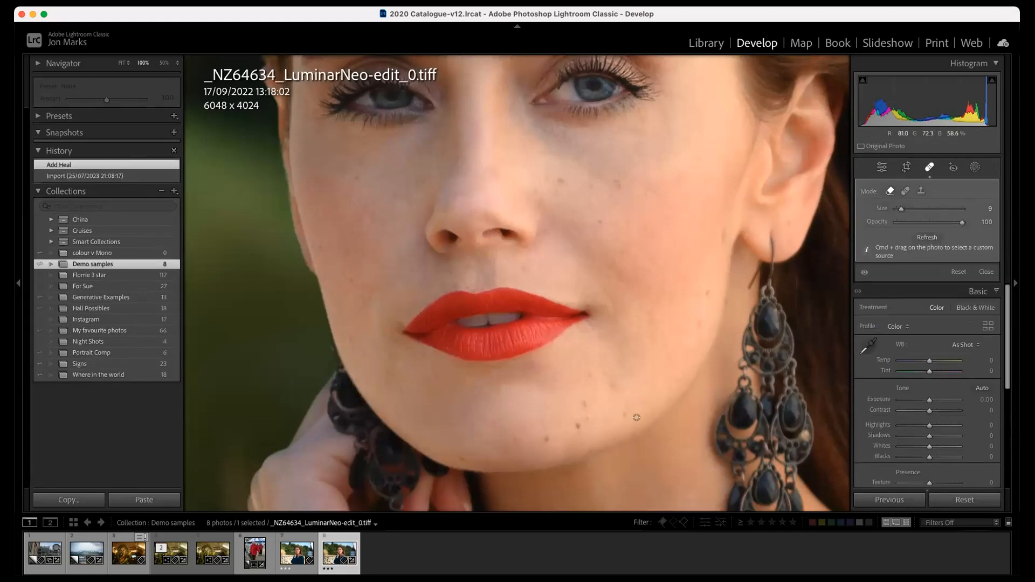